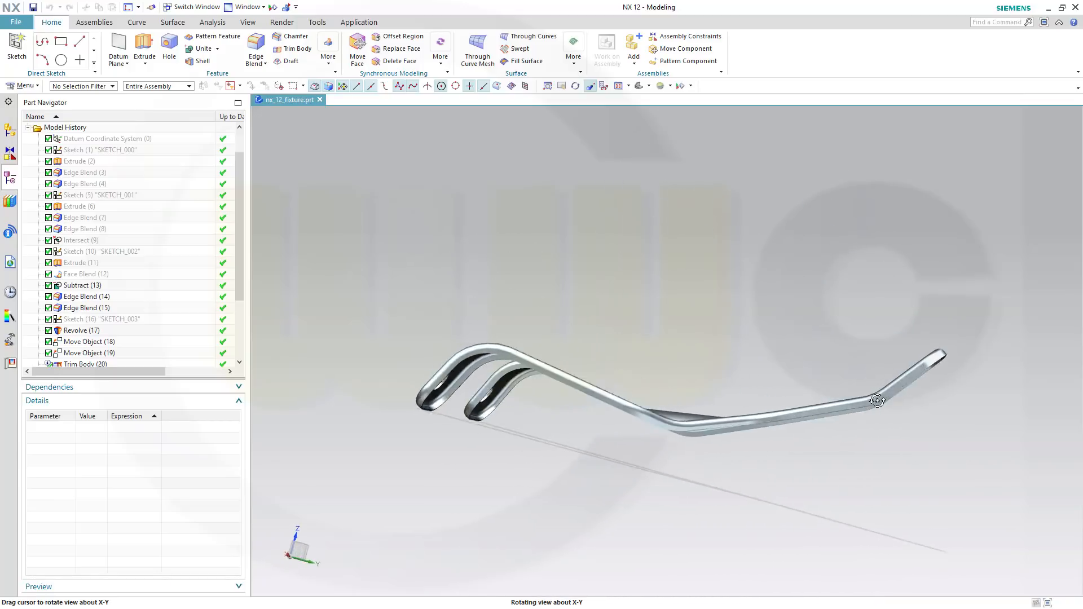
pyautogui.moveTo(825, 471)
pyautogui.mouseDown(button='middle')
pyautogui.moveTo(844, 472)
pyautogui.moveTo(829, 460)
pyautogui.mouseUp(button='middle')
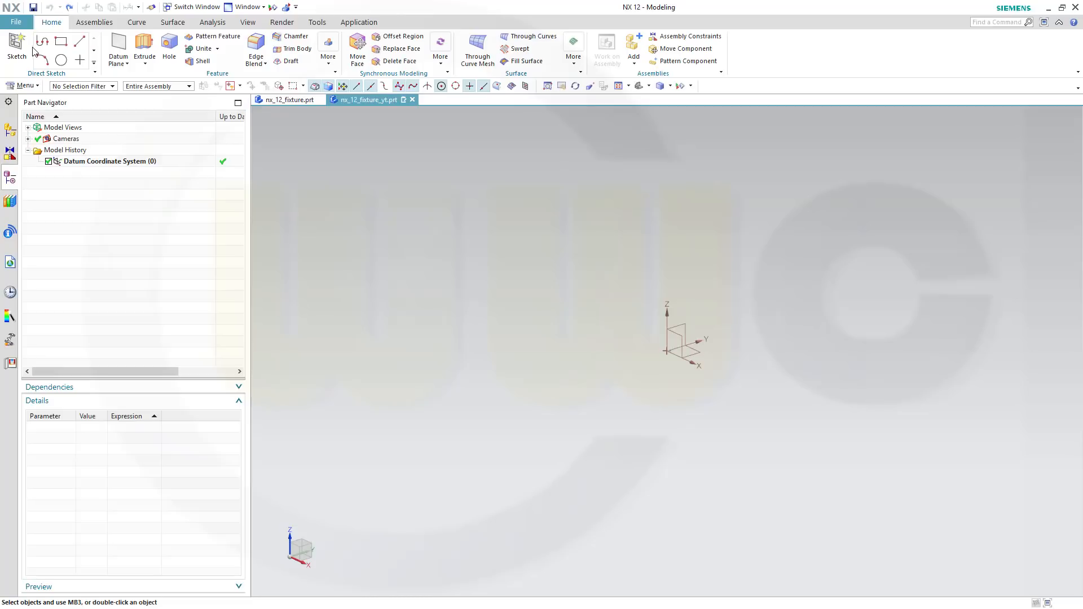
# - Start a sketch on the XY plane of the datum coordinate system
pyautogui.click(18, 47)
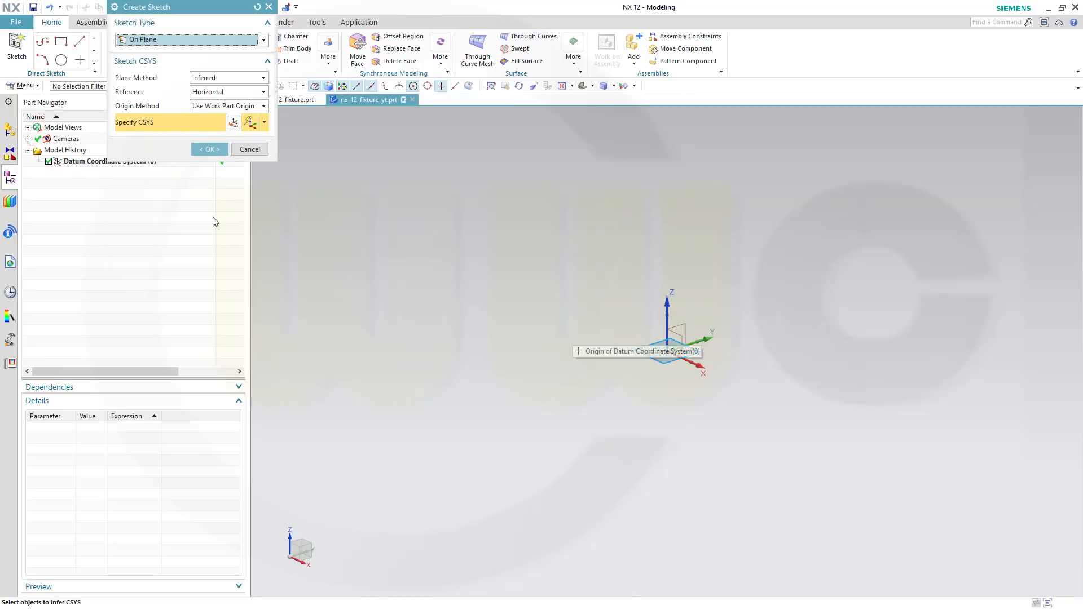
pyautogui.click(210, 149)
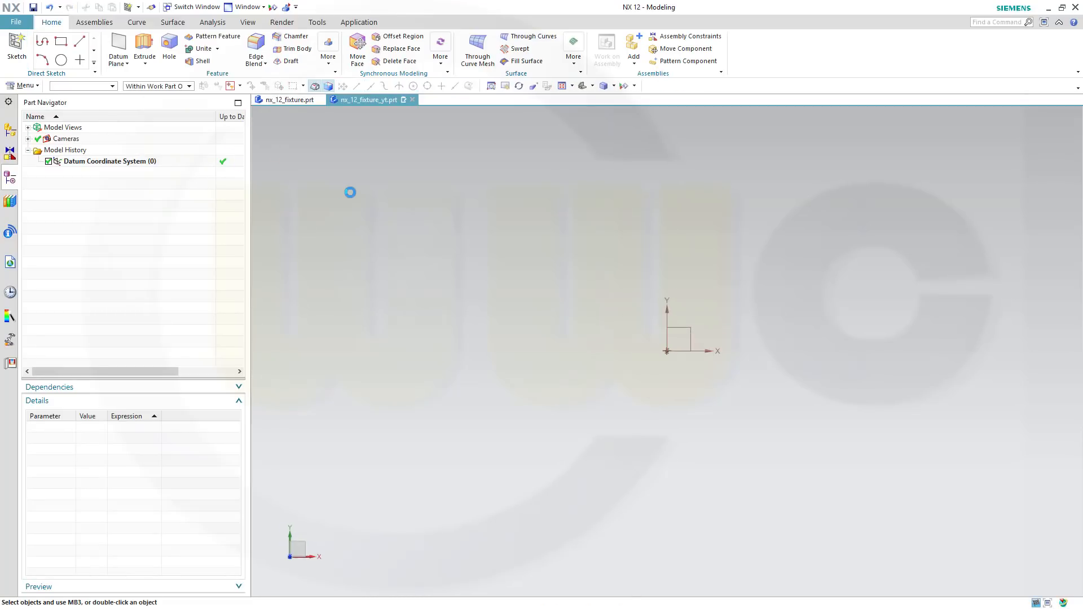
pyautogui.keyDown('shift'); pyautogui.moveTo(526, 267); pyautogui.dragTo(392, 297, button='middle'); pyautogui.keyUp('shift')
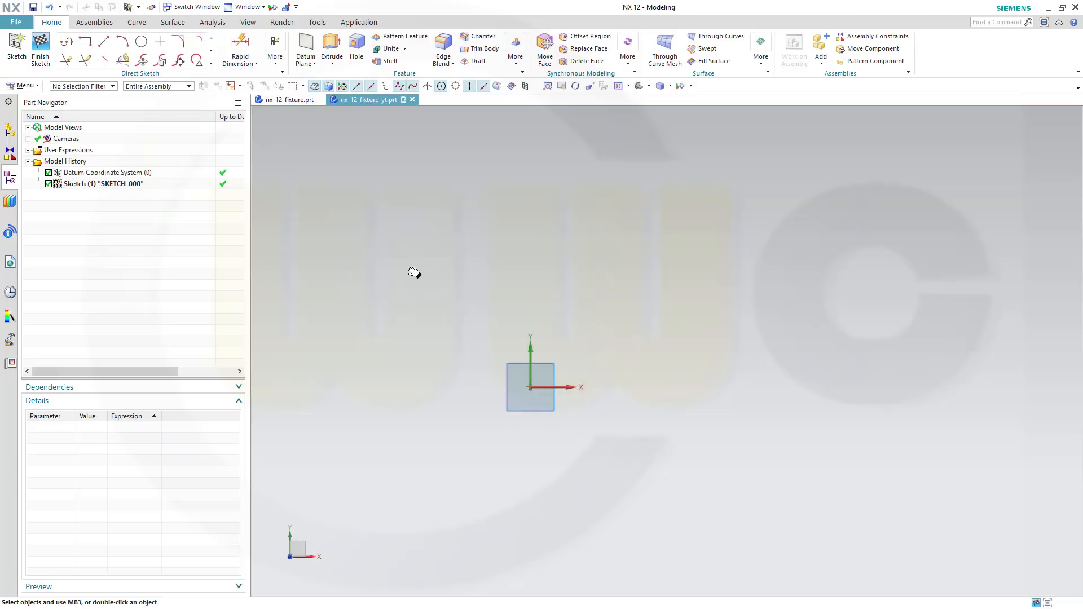
# - Sketch a closed eight-line profile around the origin, about 96 wide at its horizontal base and about 151 high, narrowing towards a short horizontal top edge
pyautogui.click(68, 43)
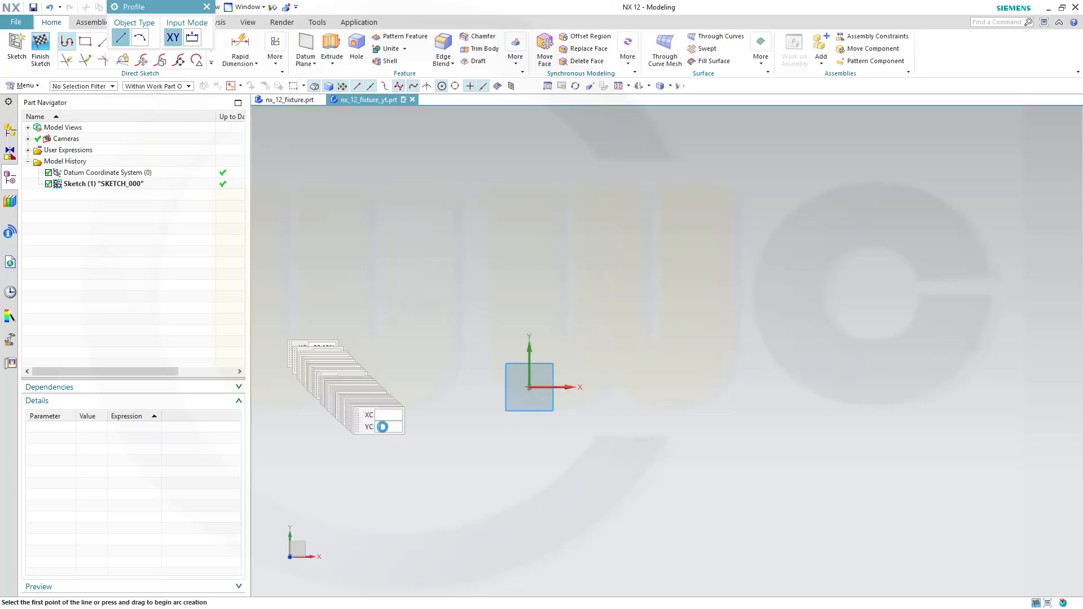
pyautogui.click(455, 420)
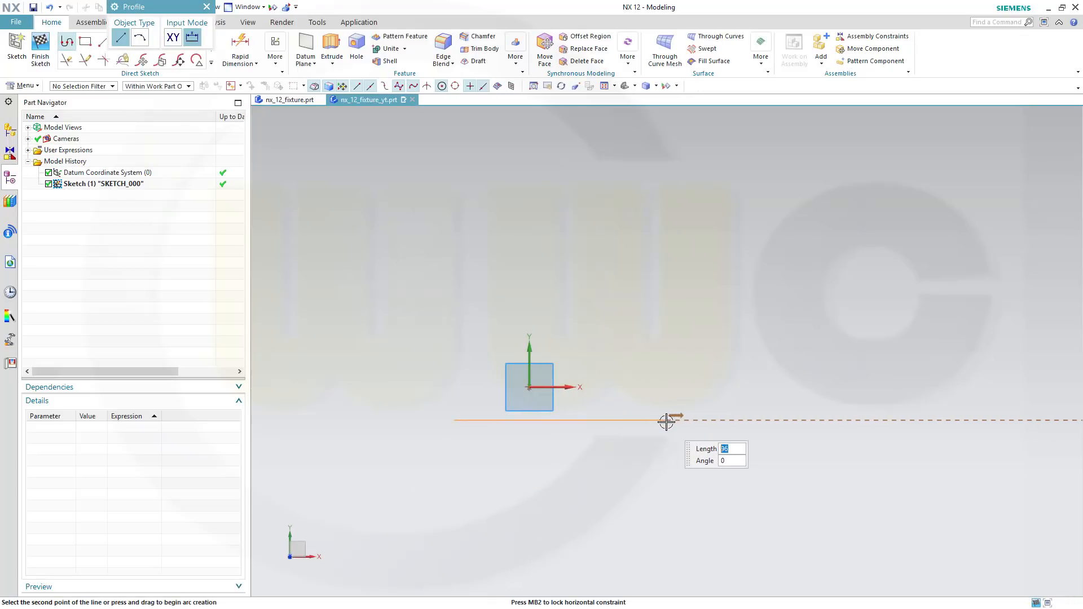
pyautogui.click(647, 300)
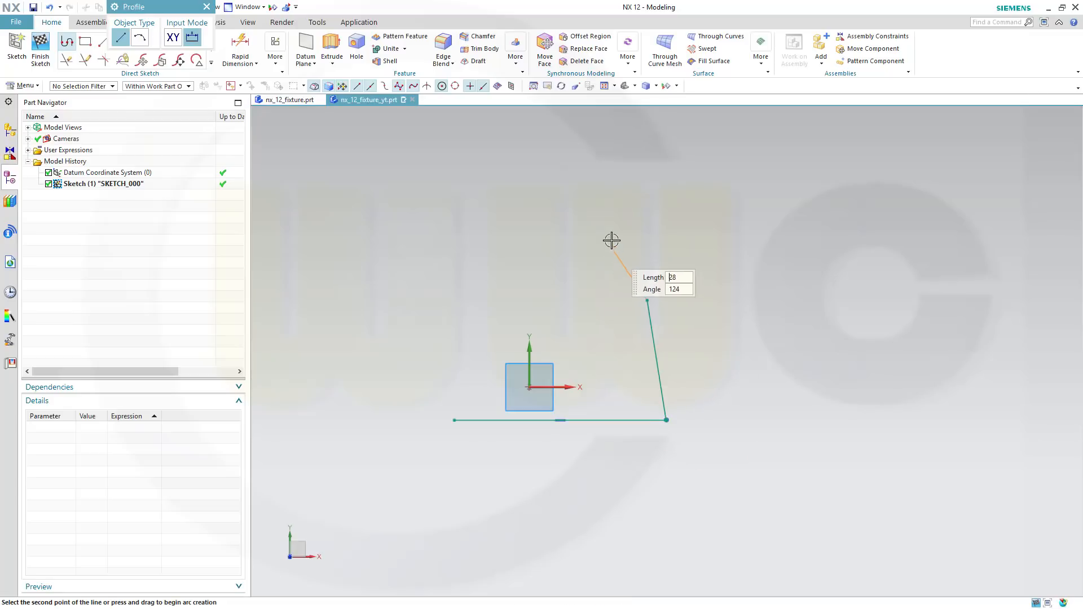
pyautogui.click(587, 202)
pyautogui.keyDown('shift'); pyautogui.moveTo(592, 217); pyautogui.dragTo(582, 366, button='middle'); pyautogui.keyUp('shift')
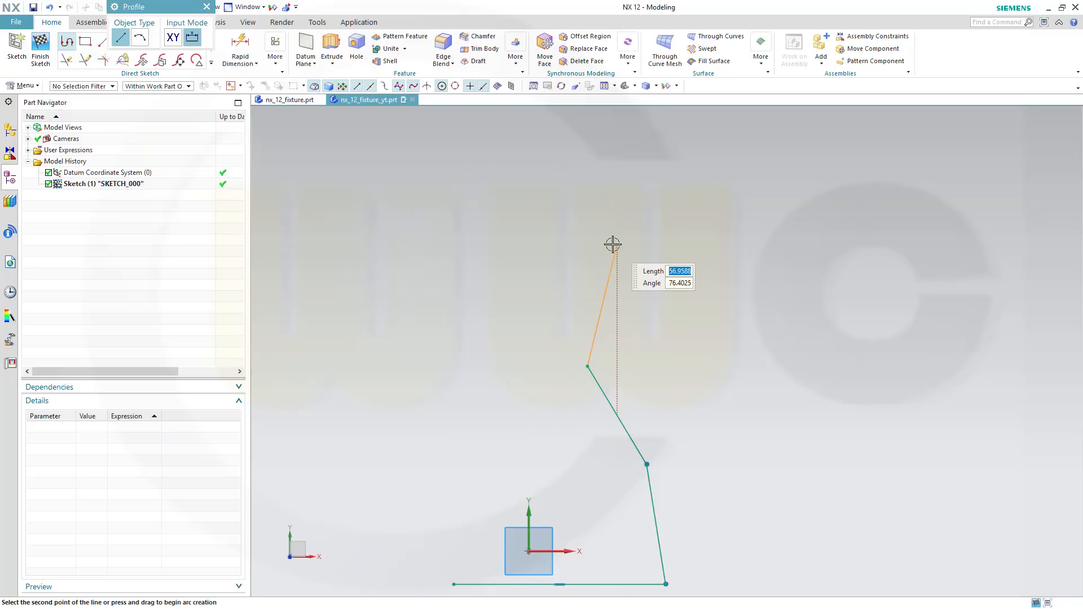
pyautogui.click(539, 252)
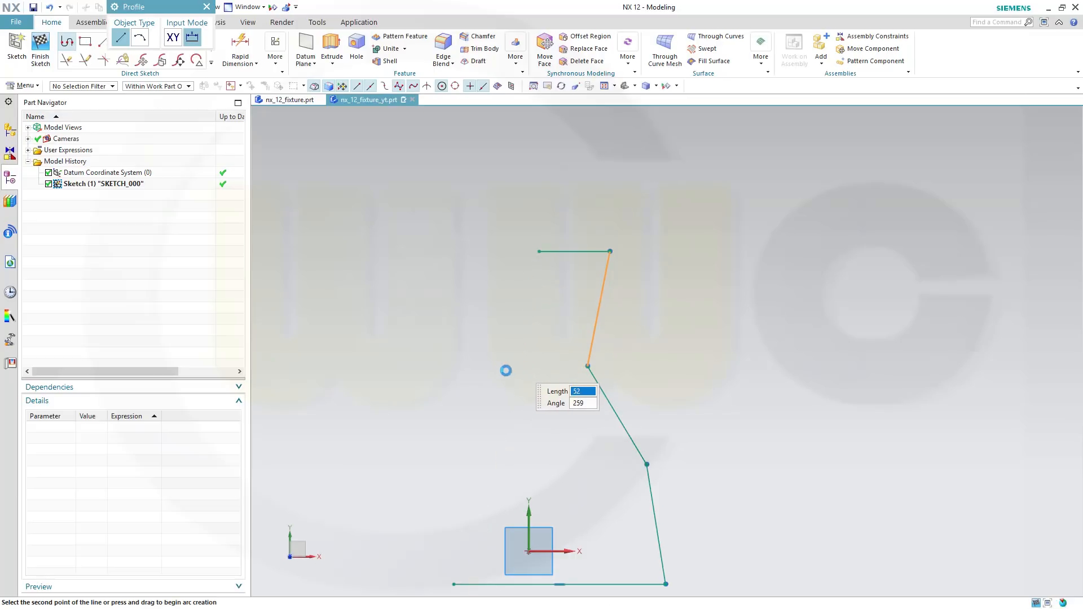
pyautogui.click(517, 364)
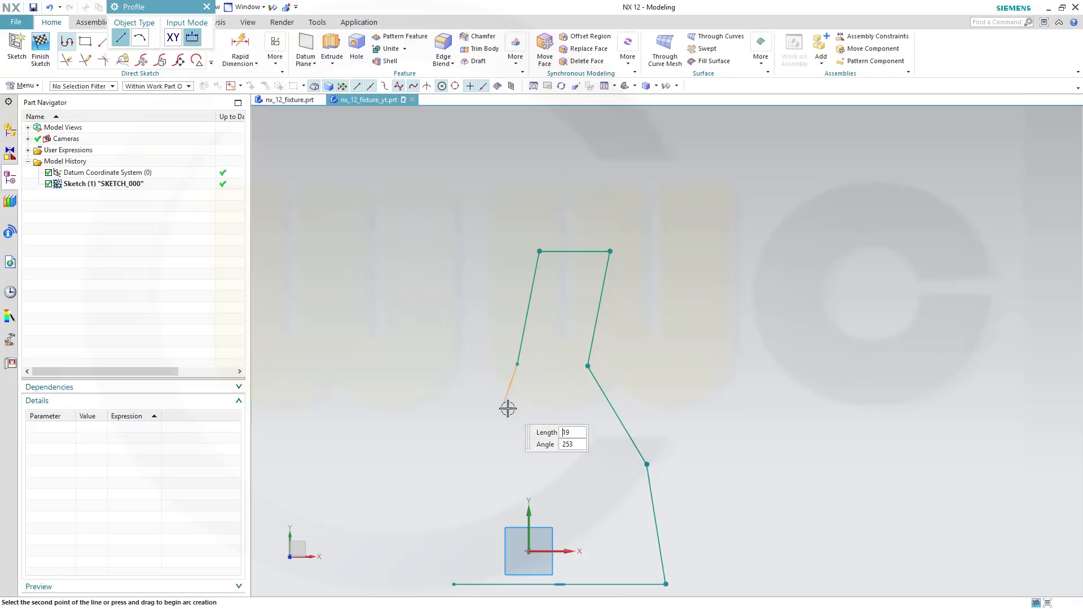
pyautogui.click(531, 460)
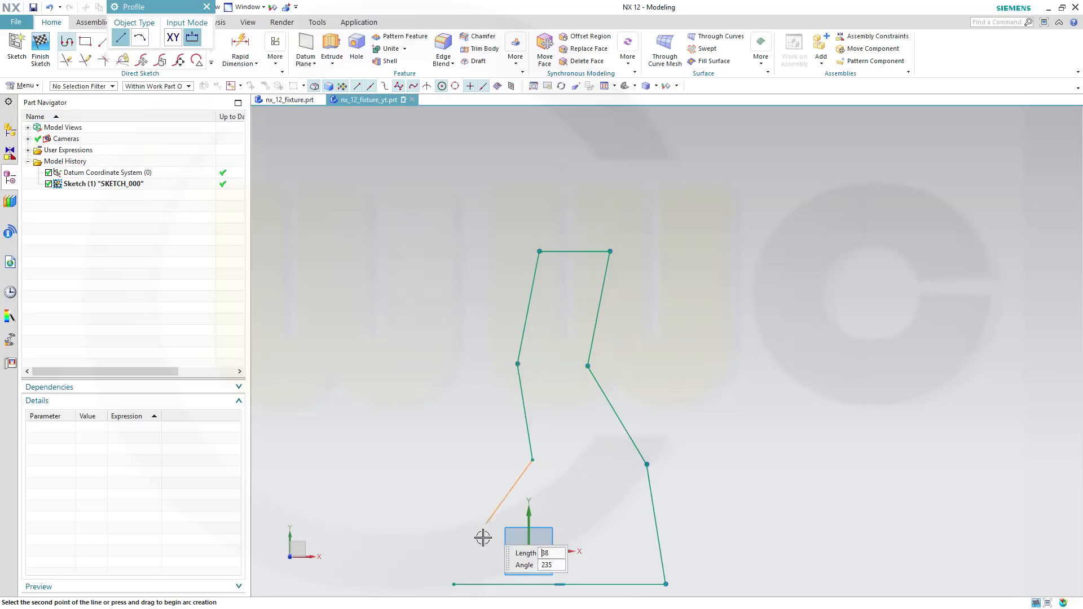
pyautogui.click(454, 583)
pyautogui.press('Escape')
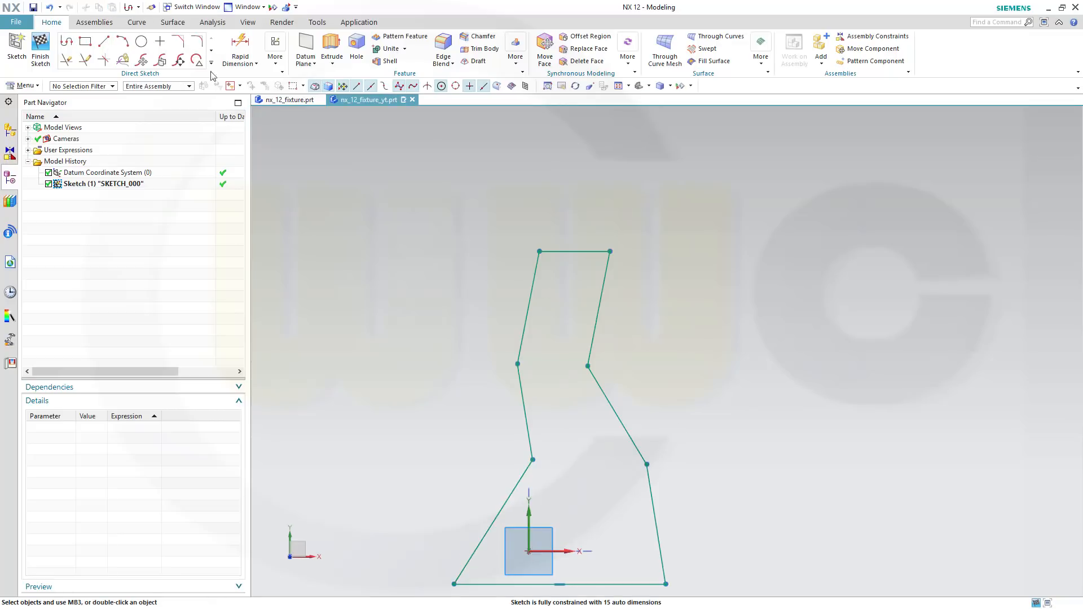
# - Dimension the vertical distance between the profile's top edge and base line as 230
pyautogui.click(240, 48)
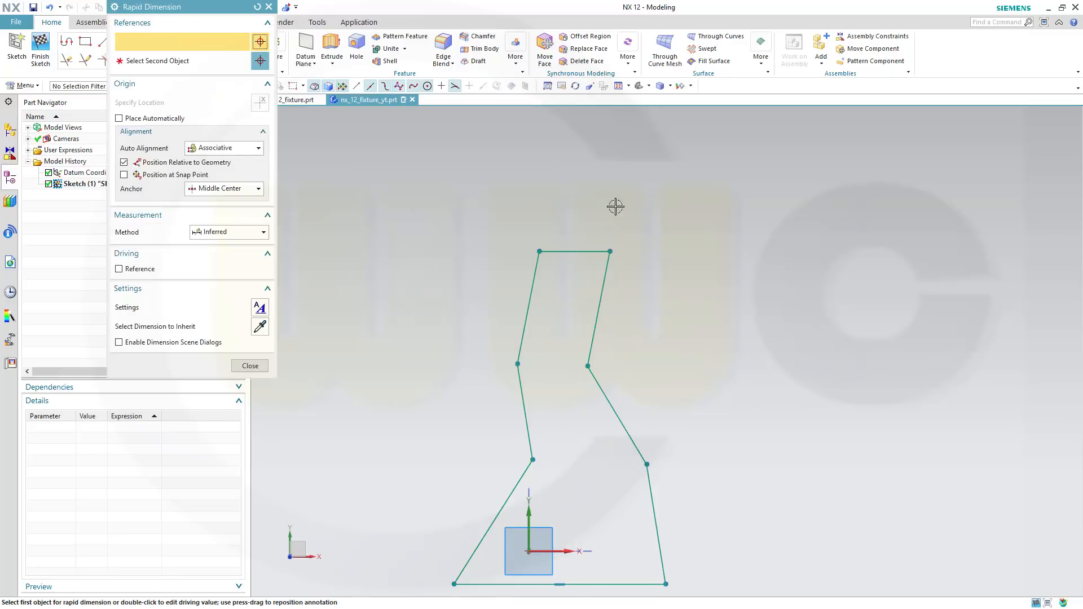
pyautogui.click(582, 253)
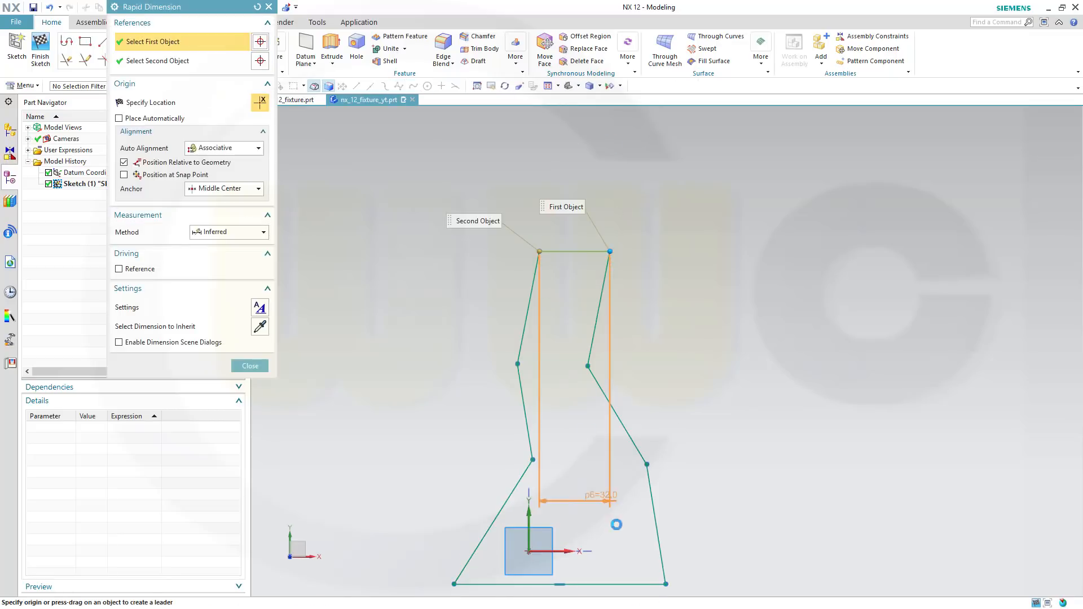
pyautogui.click(625, 581)
pyautogui.click(744, 448)
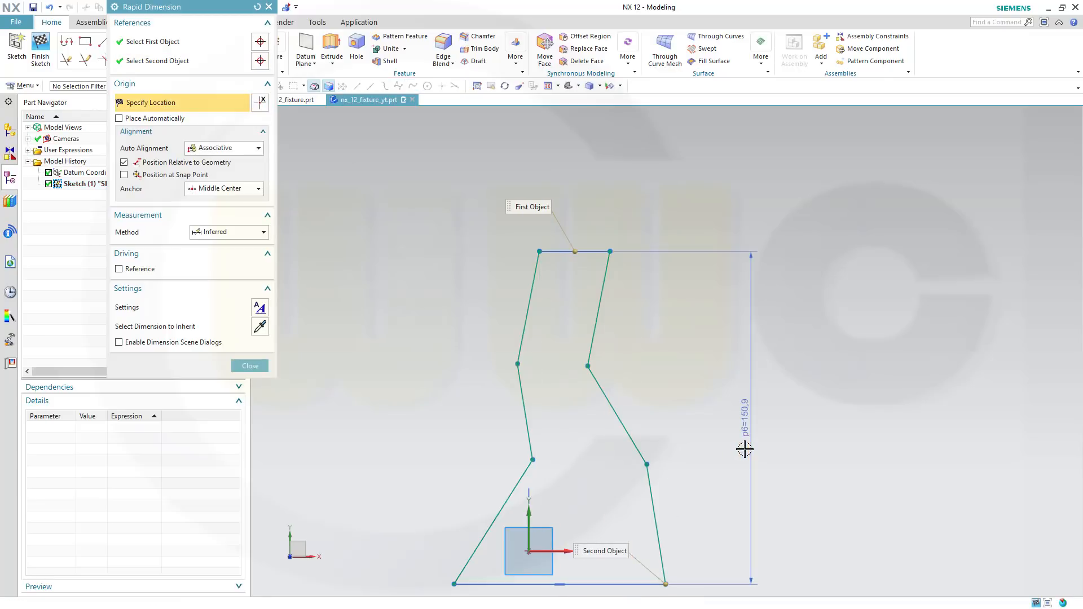
pyautogui.write('230')
pyautogui.press('Return')
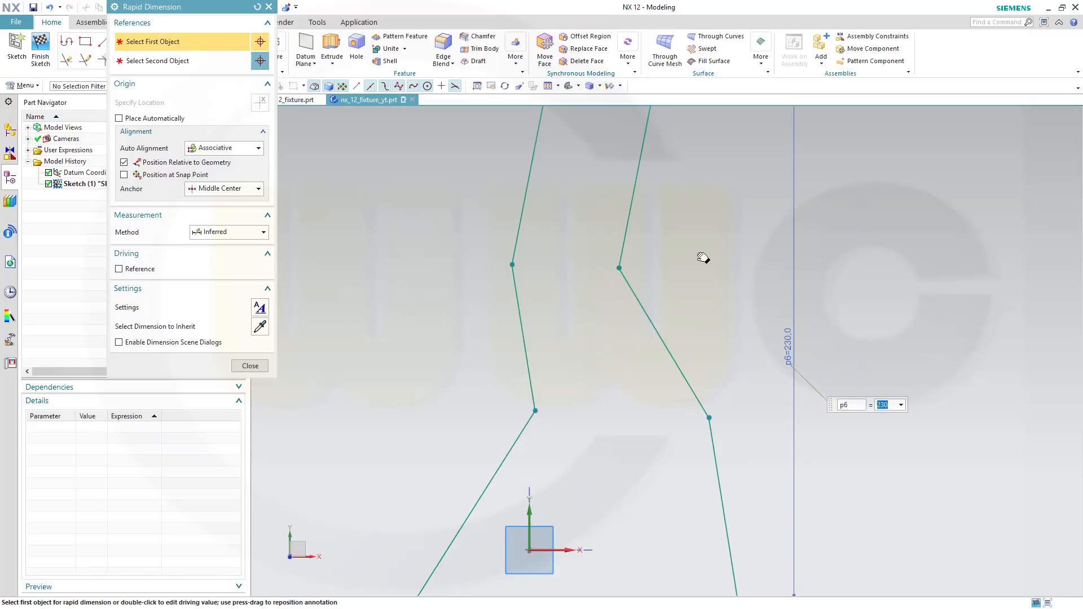
# - Dimension the length of the profile's base line as 140
pyautogui.scroll(-2, 695, 252)
pyautogui.scroll(-1, 696, 254)
pyautogui.scroll(-1, 796, 276)
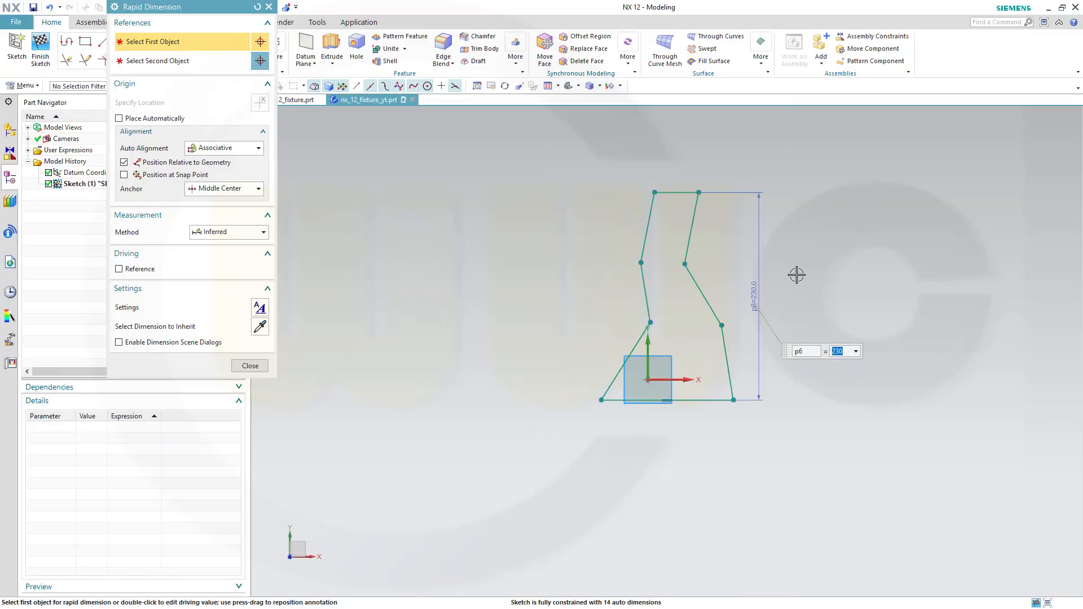
pyautogui.scroll(1, 802, 282)
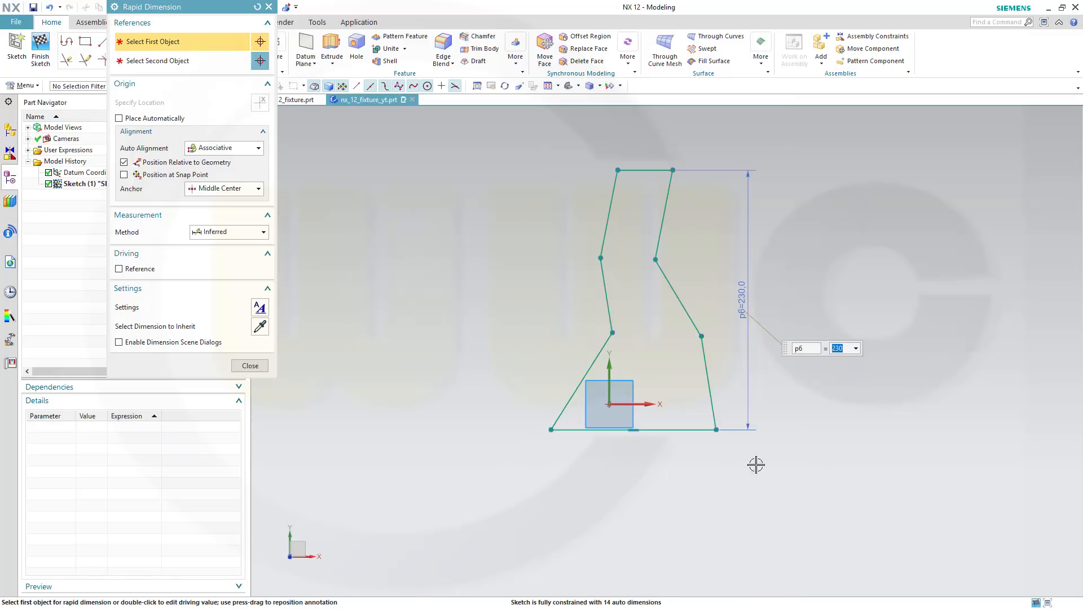
pyautogui.click(665, 433)
pyautogui.click(661, 488)
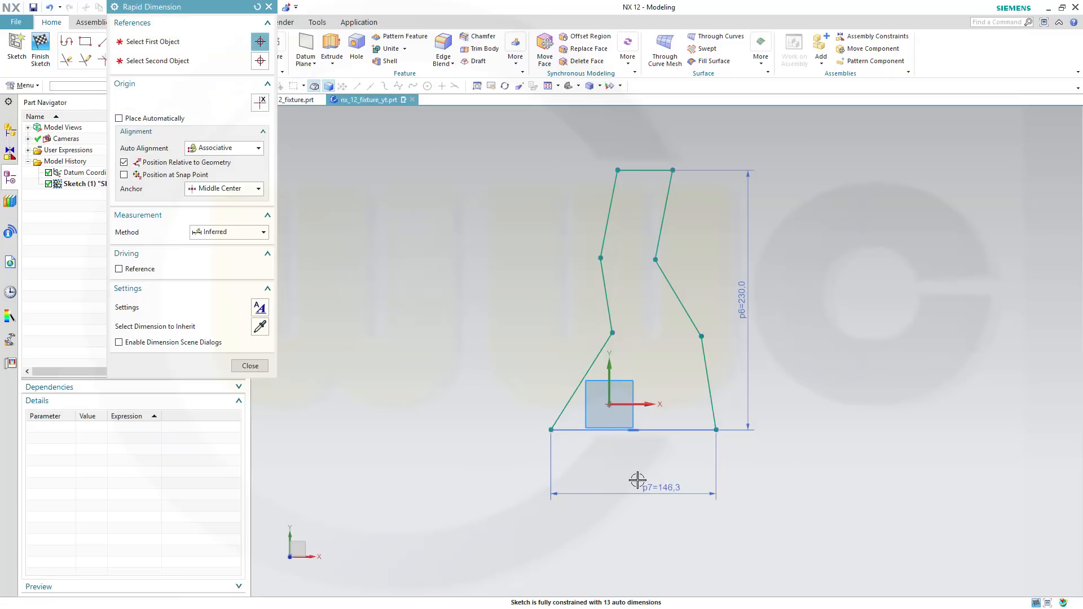
pyautogui.press('Return')
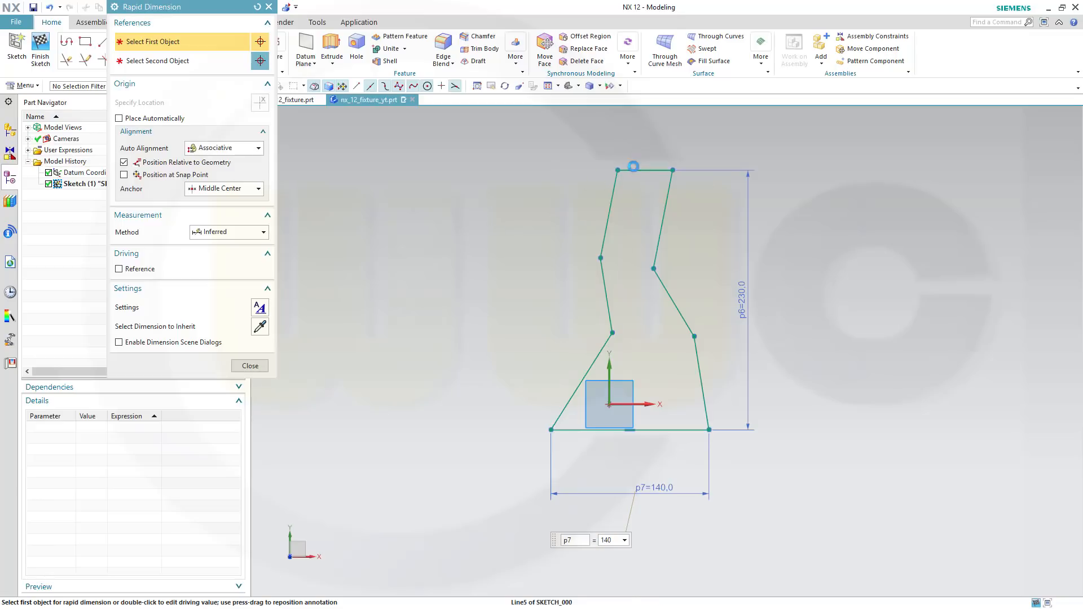
# - Dimension the length of the profile's top edge as 40 and finish dimensioning
pyautogui.click(636, 169)
pyautogui.click(602, 131)
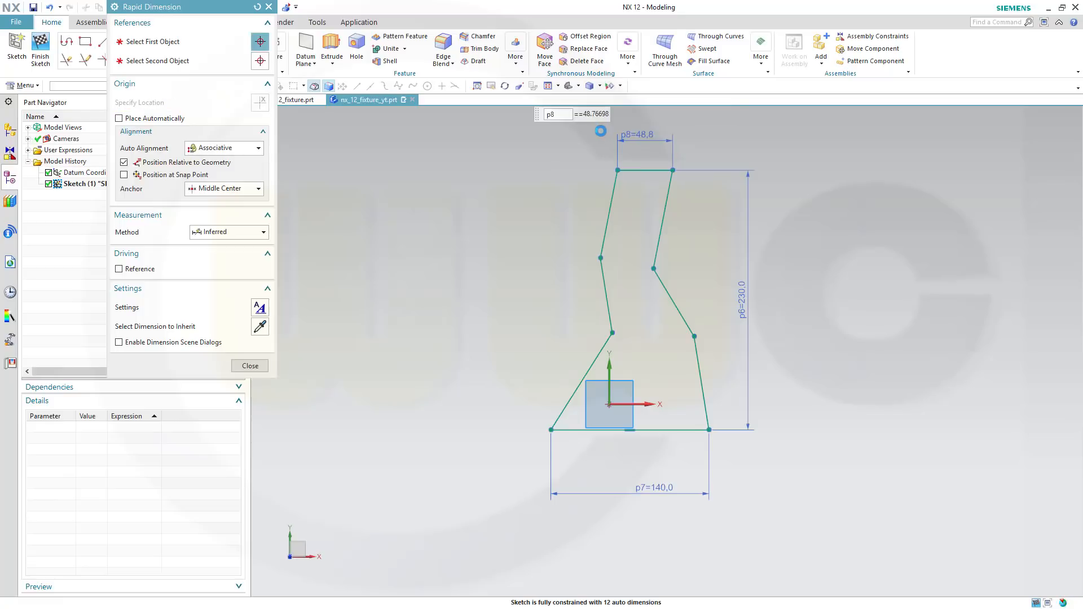
pyautogui.write('40')
pyautogui.press('Return')
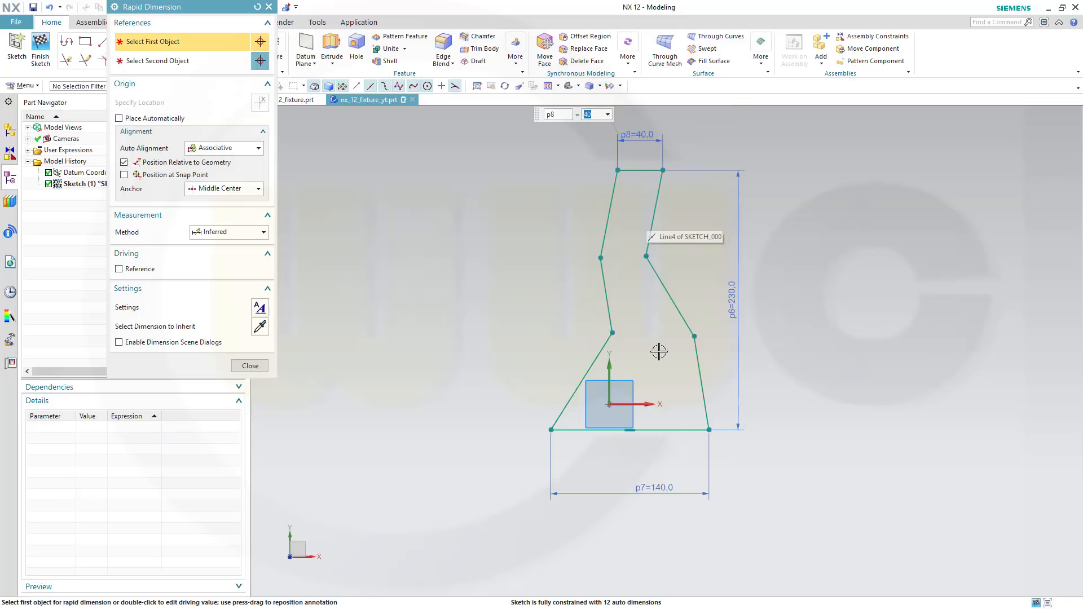
pyautogui.click(269, 8)
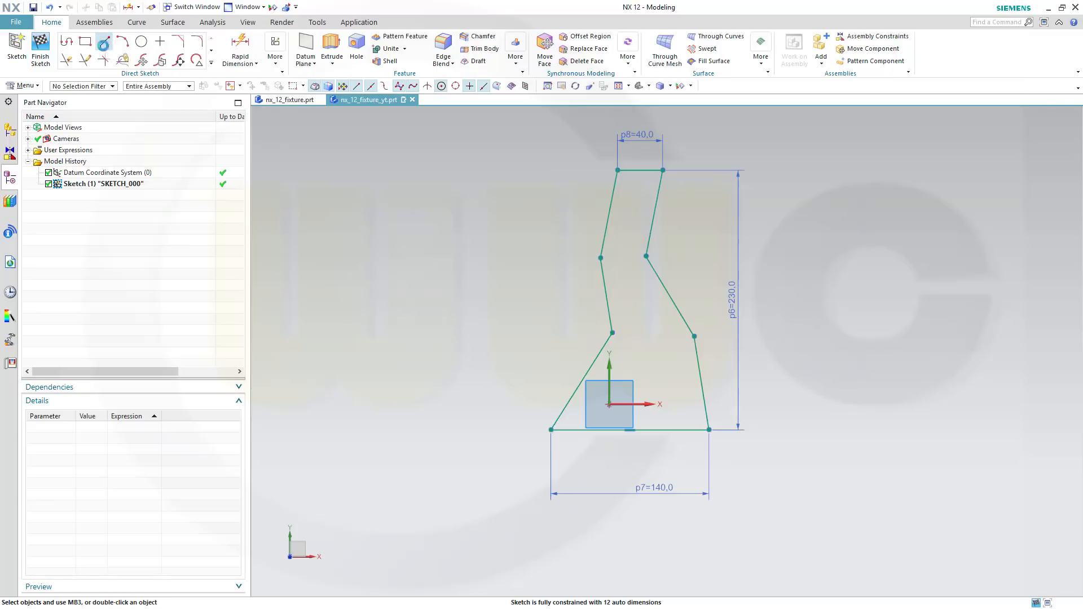
# - Draw two lines across the profile, connecting the lower pair and the upper pair of opposite bend vertices
pyautogui.press('l')
pyautogui.click(613, 333)
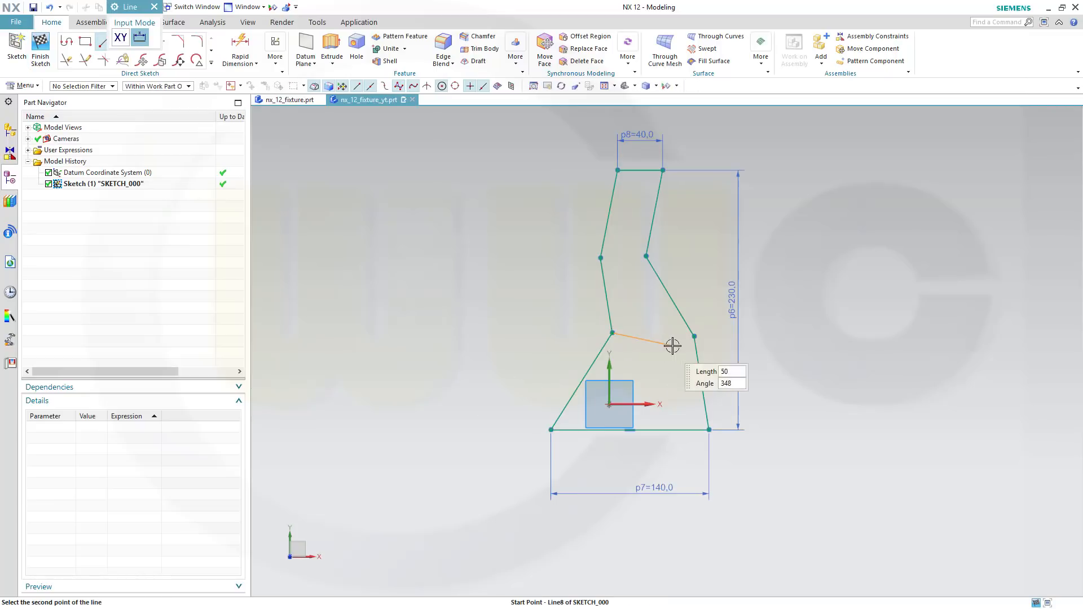
pyautogui.click(695, 336)
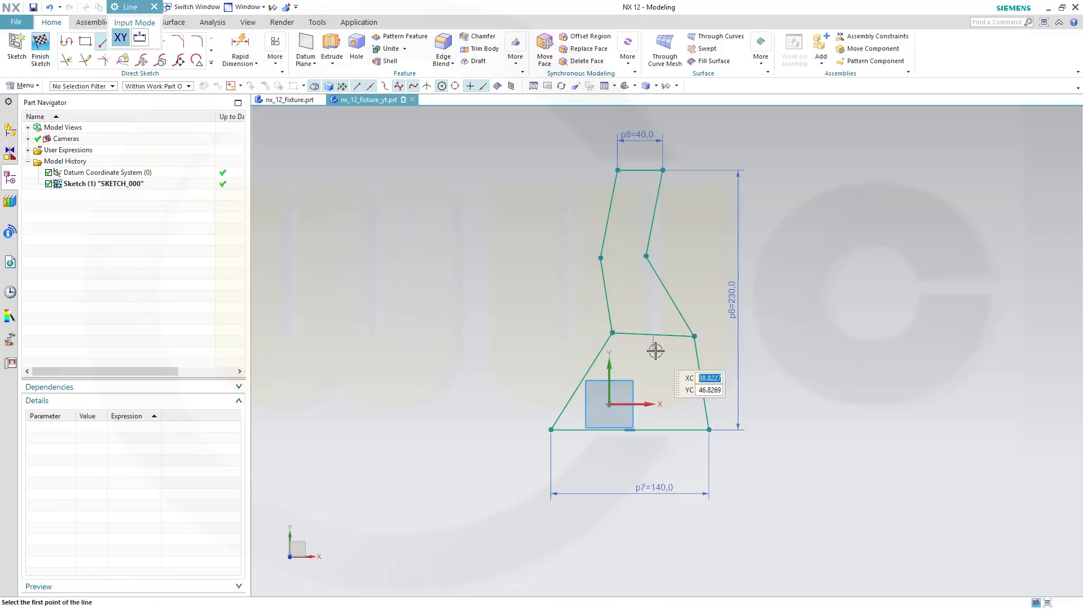
pyautogui.click(601, 258)
pyautogui.click(646, 256)
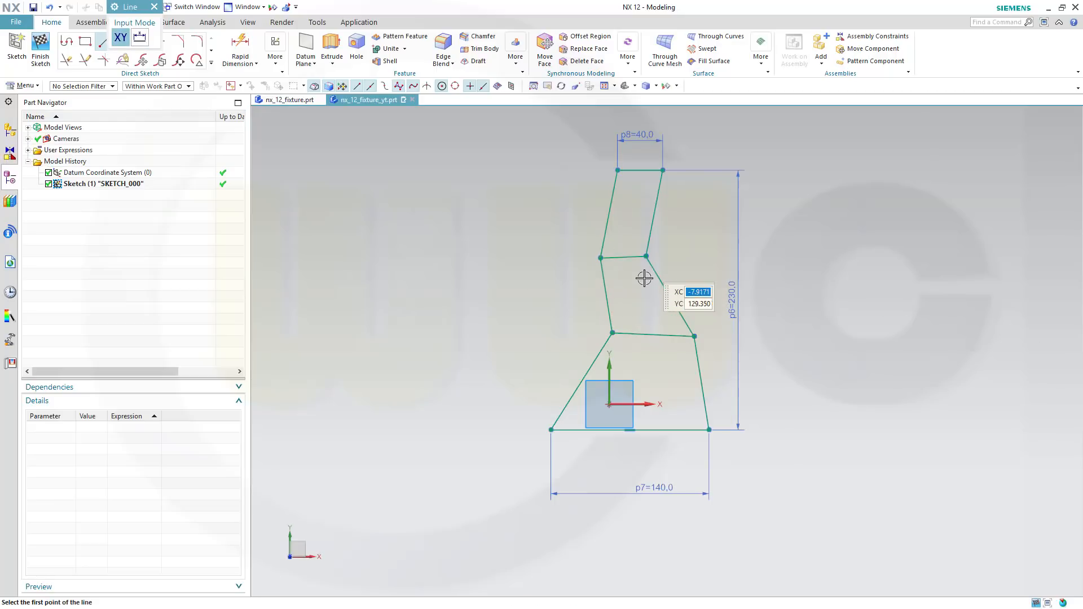
pyautogui.press('Escape')
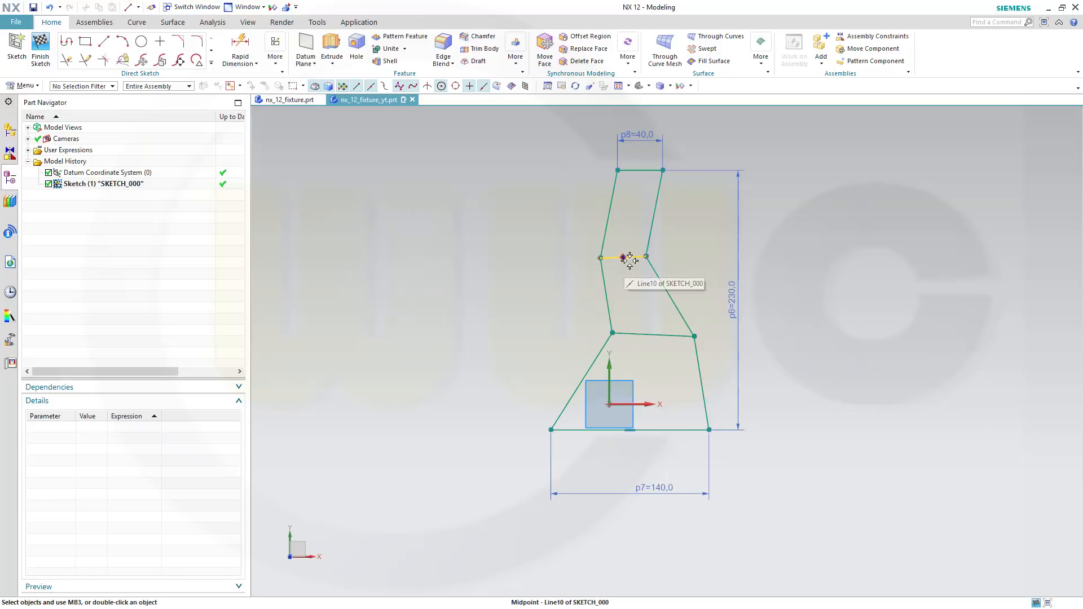
# - Convert both cross lines of the profile to reference lines
pyautogui.click(628, 258)
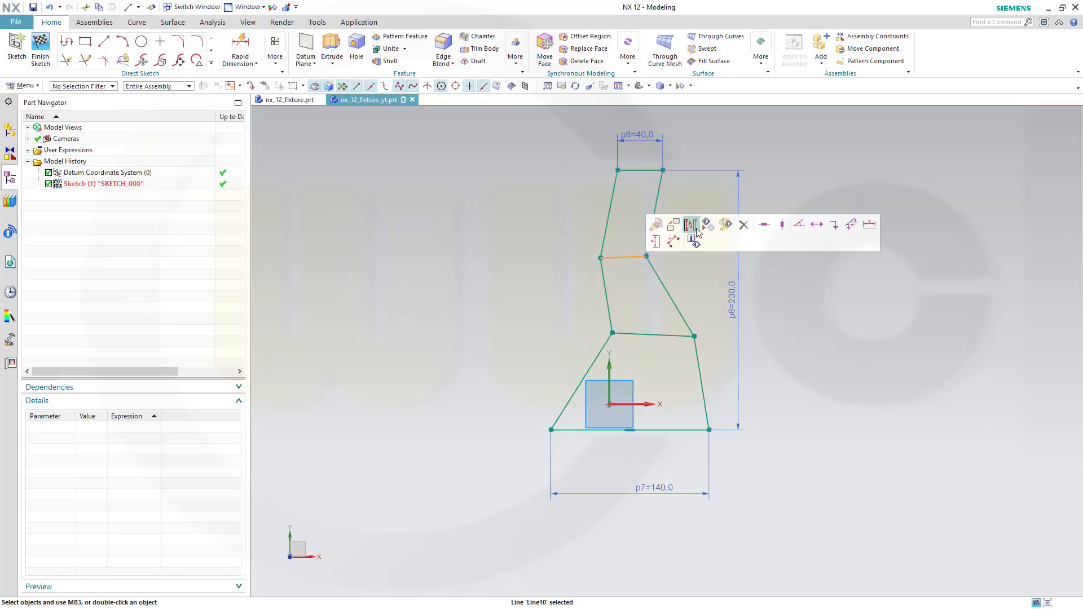
pyautogui.click(698, 230)
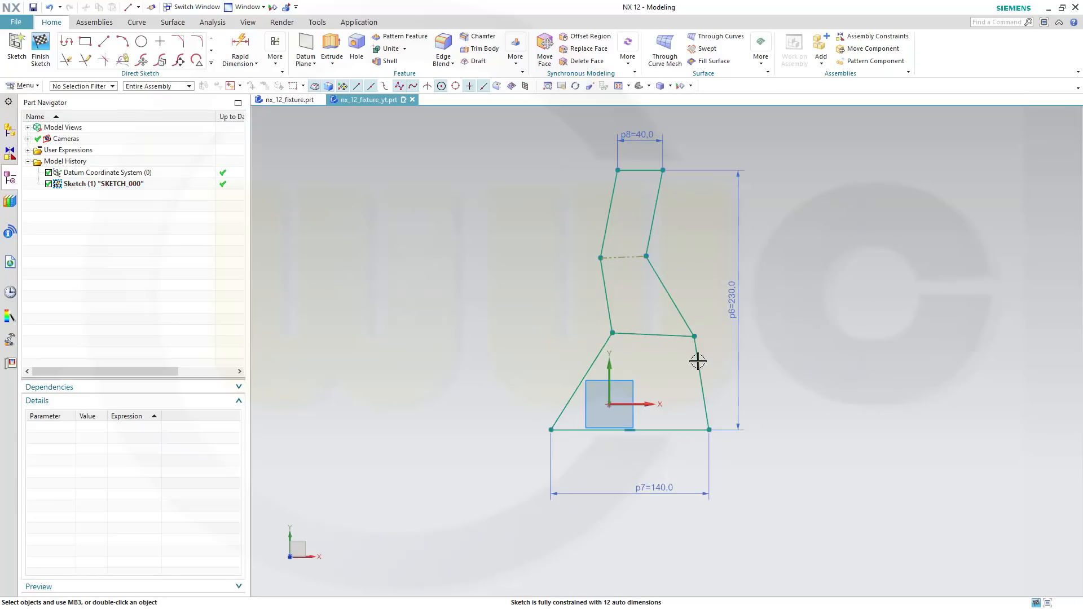
pyautogui.click(676, 337)
pyautogui.click(734, 303)
# - Add an angular dimension between the lower reference line and the base line, placed beside the profile
pyautogui.click(239, 46)
pyautogui.click(649, 334)
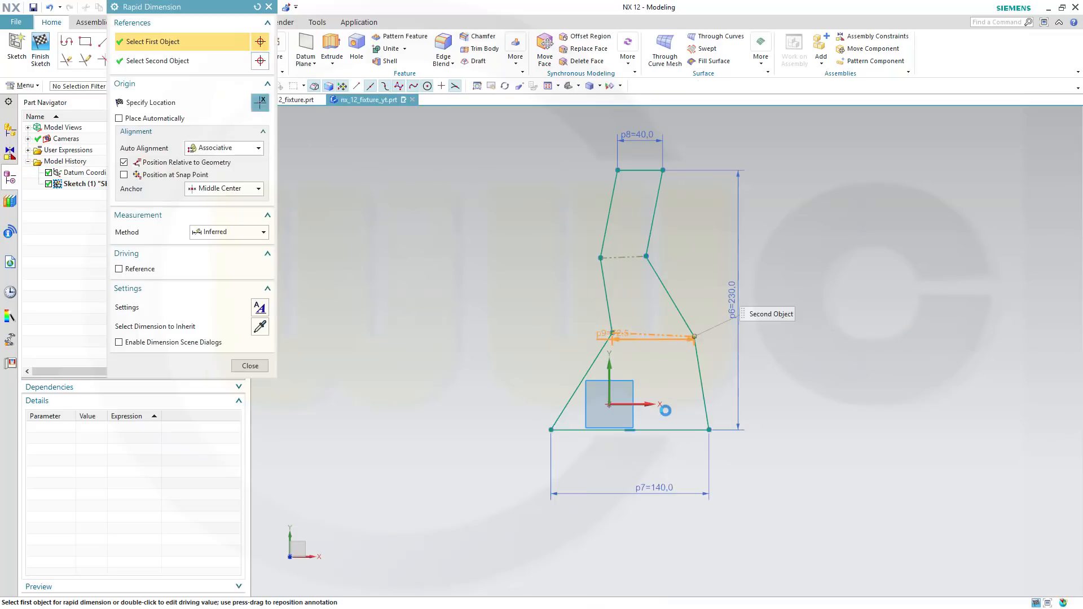
pyautogui.click(664, 430)
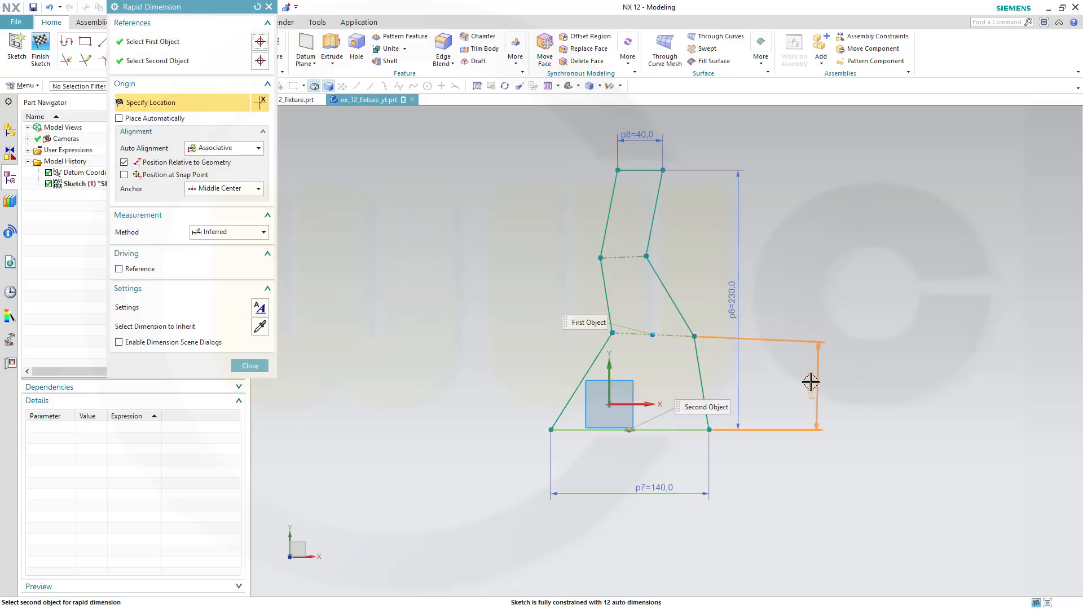
pyautogui.click(805, 377)
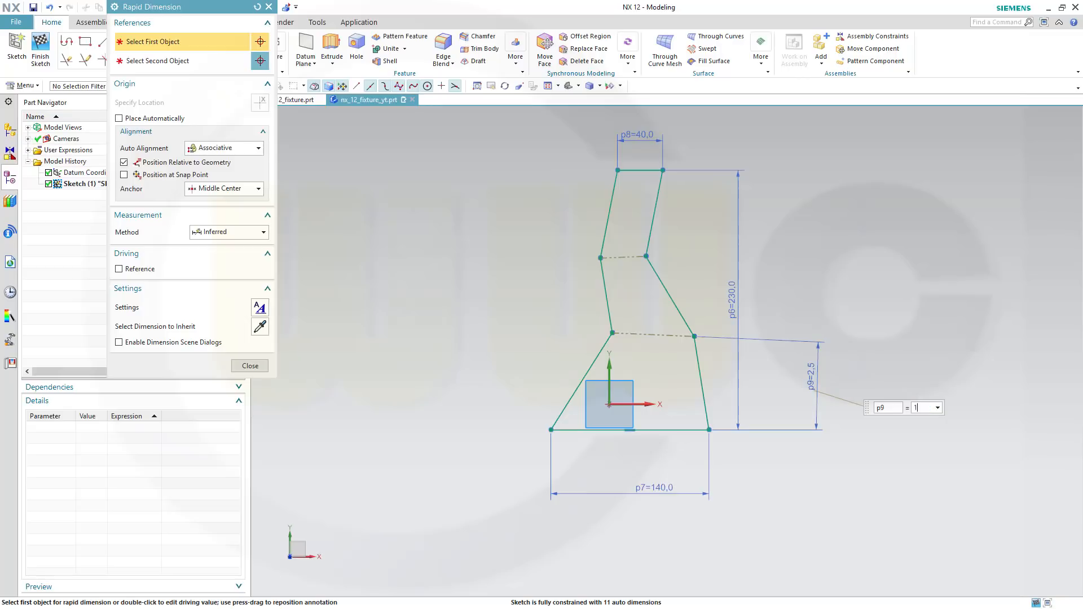
# - Try setting the angle between the lower reference line and the base line to 100, and undo that change
pyautogui.press('Return')
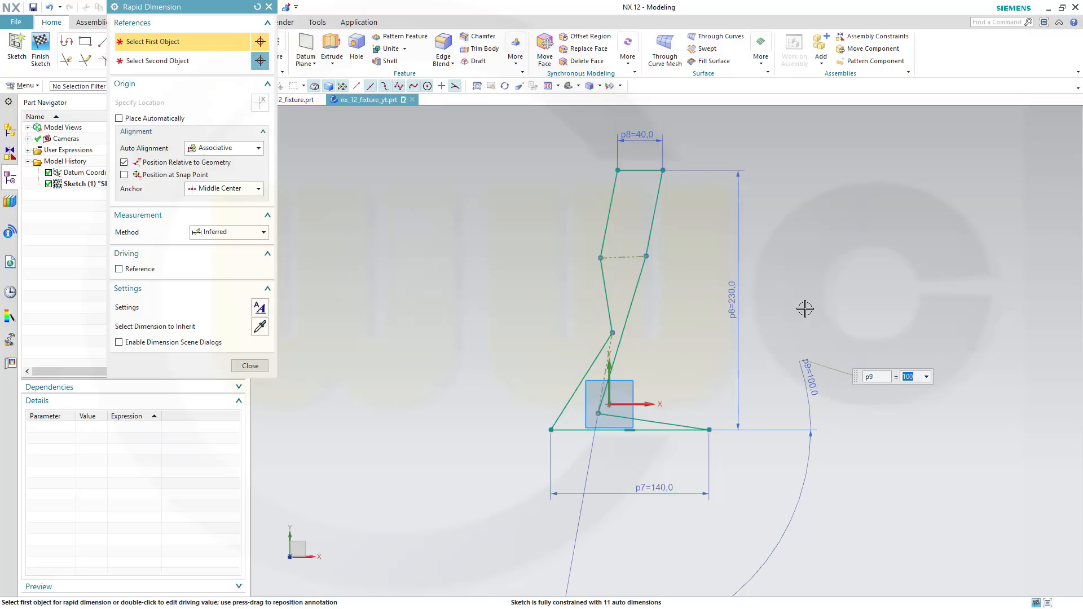
pyautogui.press('Escape')
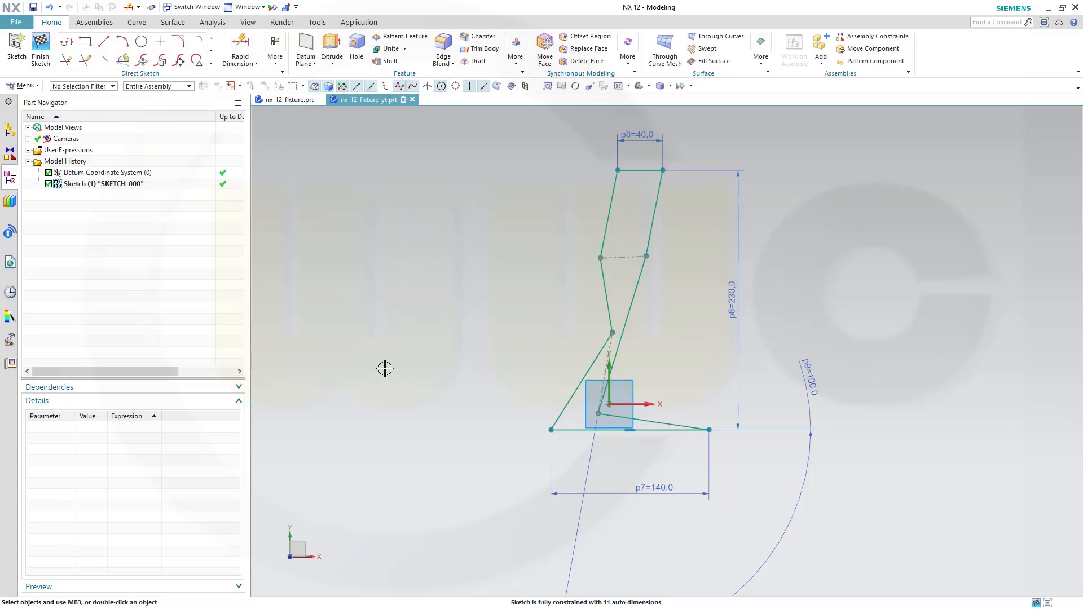
pyautogui.hotkey('ctrl', 'z')
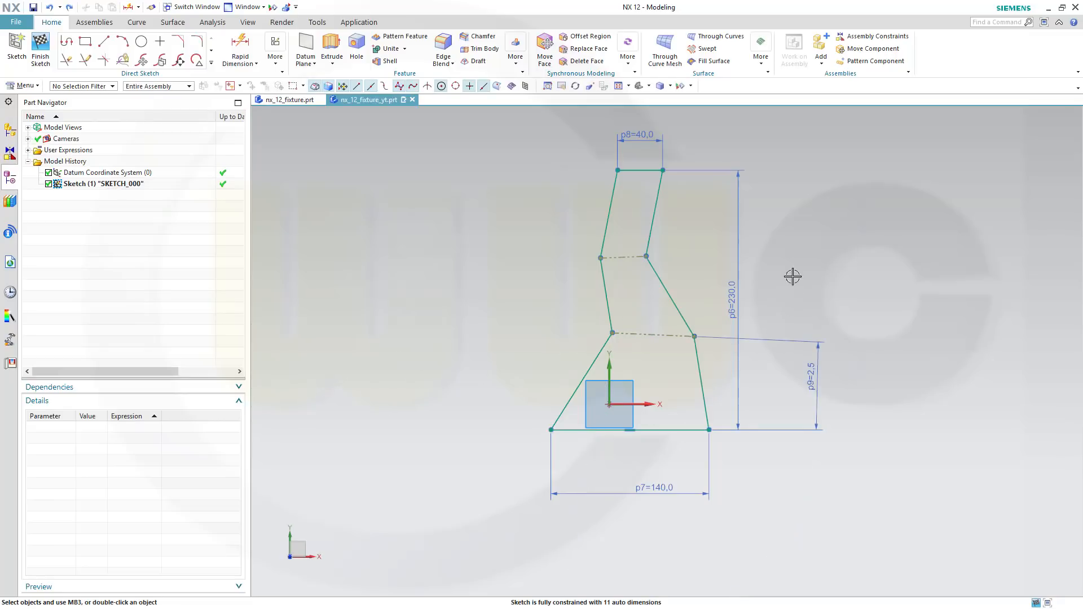
# - Constrain the lower reference line to horizontal and delete the angular dimension between it and the base line
pyautogui.click(638, 337)
pyautogui.click(768, 302)
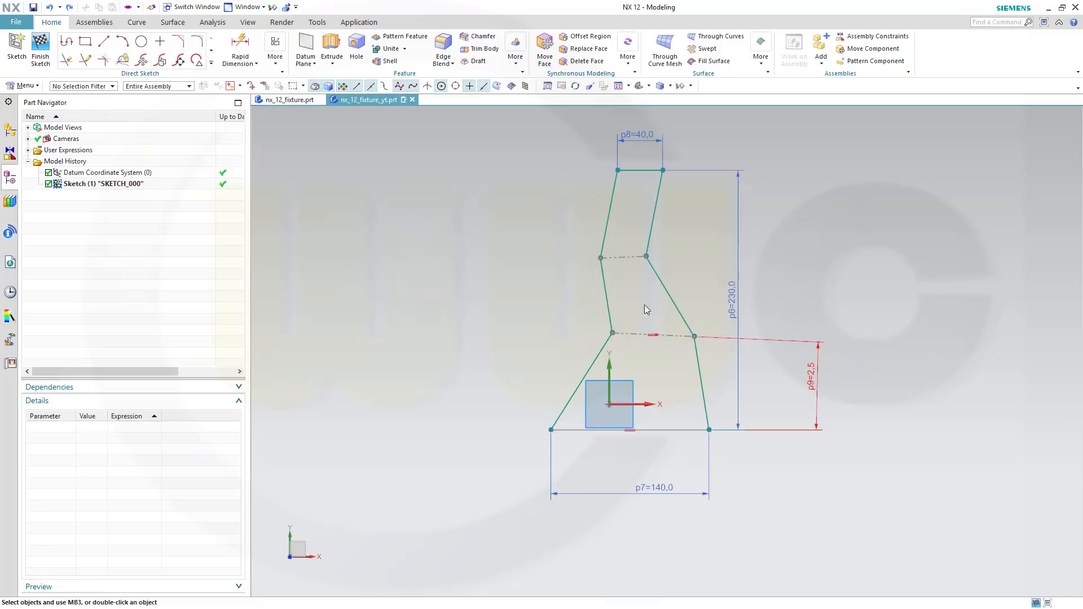
pyautogui.click(543, 339)
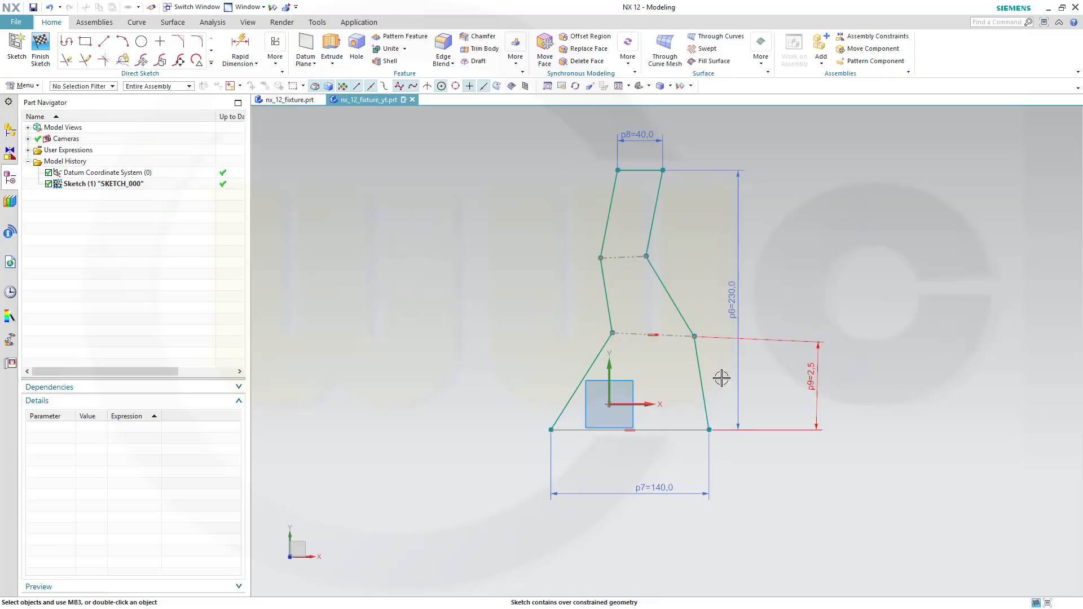
pyautogui.click(814, 381)
pyautogui.press('Delete')
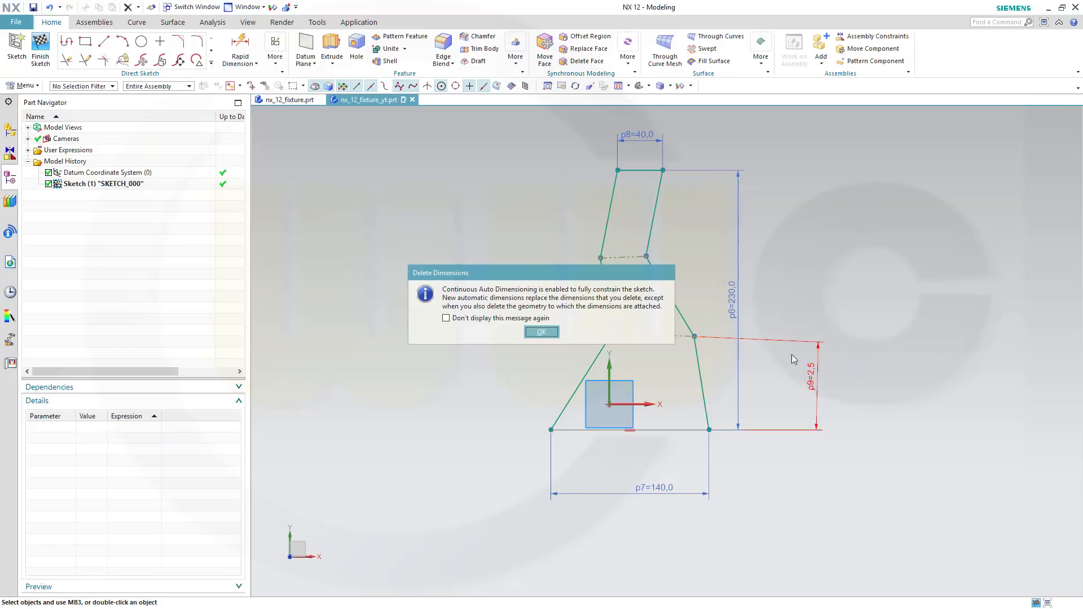
pyautogui.click(540, 332)
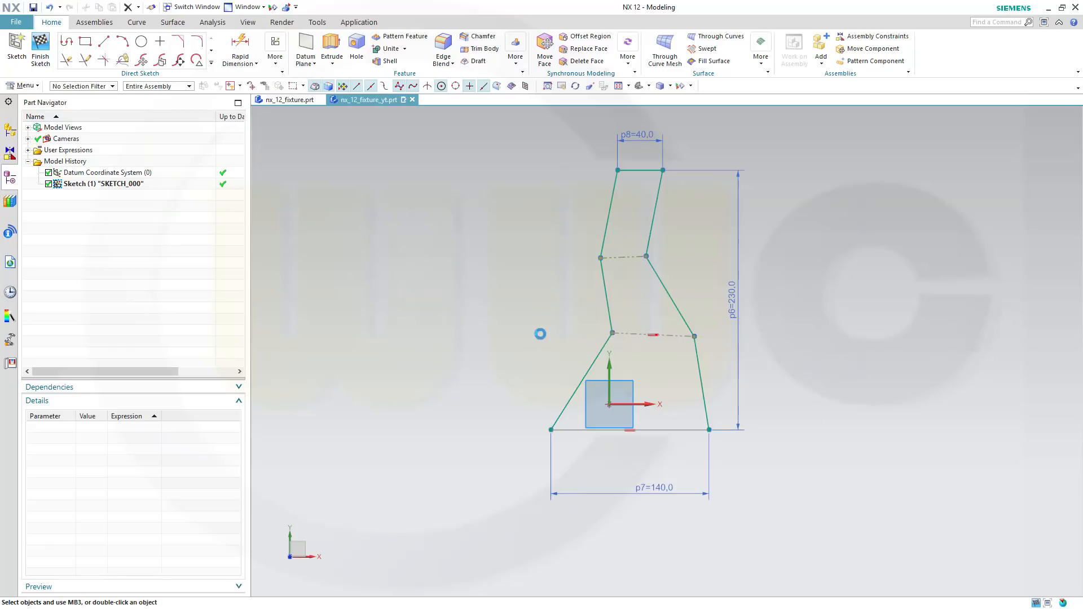
# - Constrain the upper reference line to horizontal
pyautogui.click(619, 262)
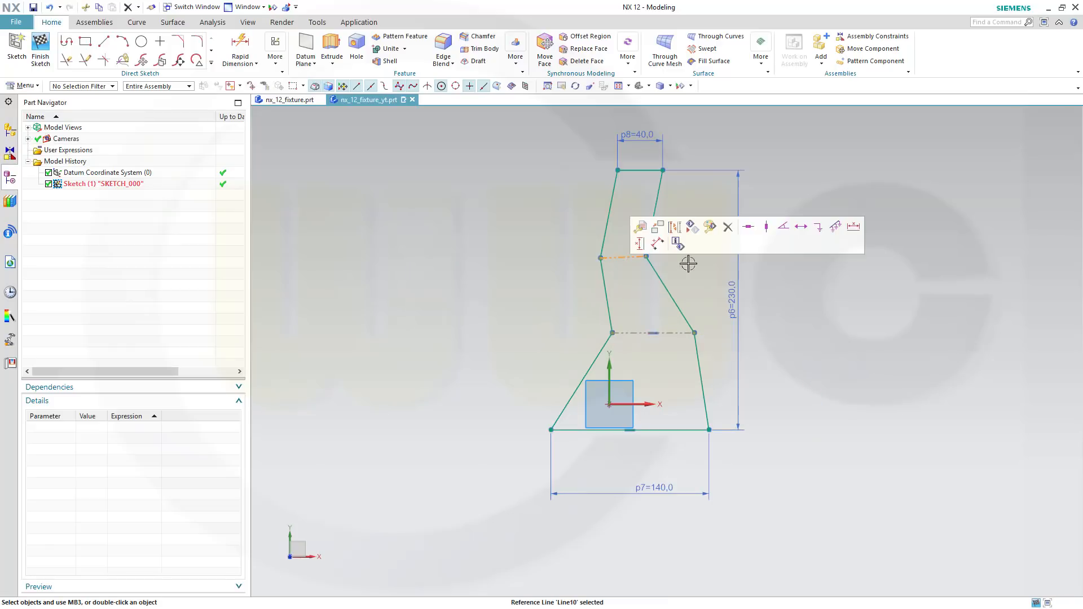
pyautogui.click(747, 234)
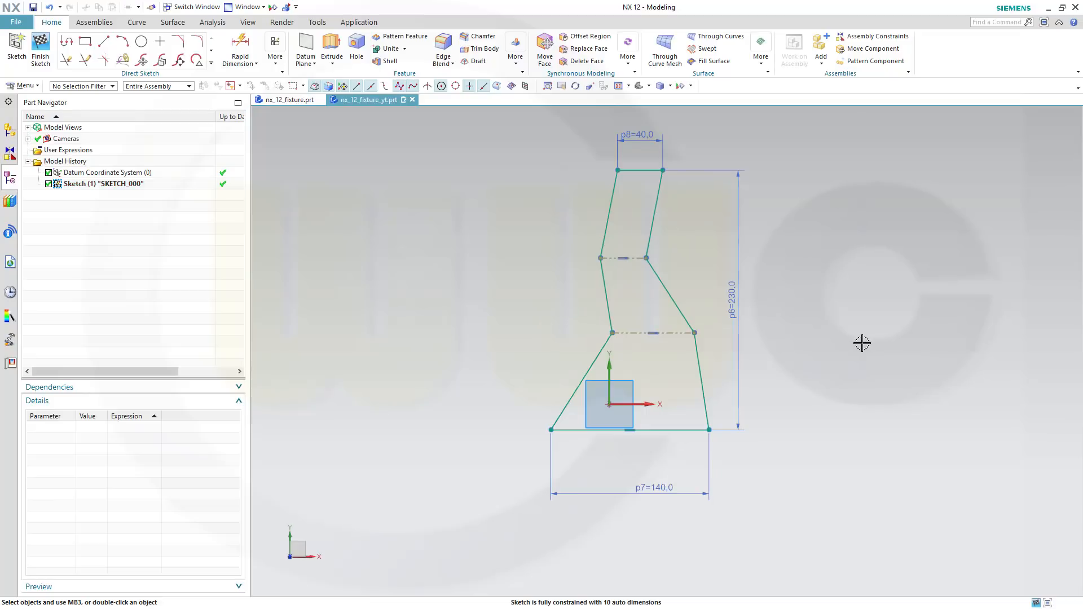
# - Dimension the vertical distance between the upper reference line and the profile's top edge, and set it to 75
pyautogui.scroll(1, 862, 343)
pyautogui.scroll(-1, 486, 201)
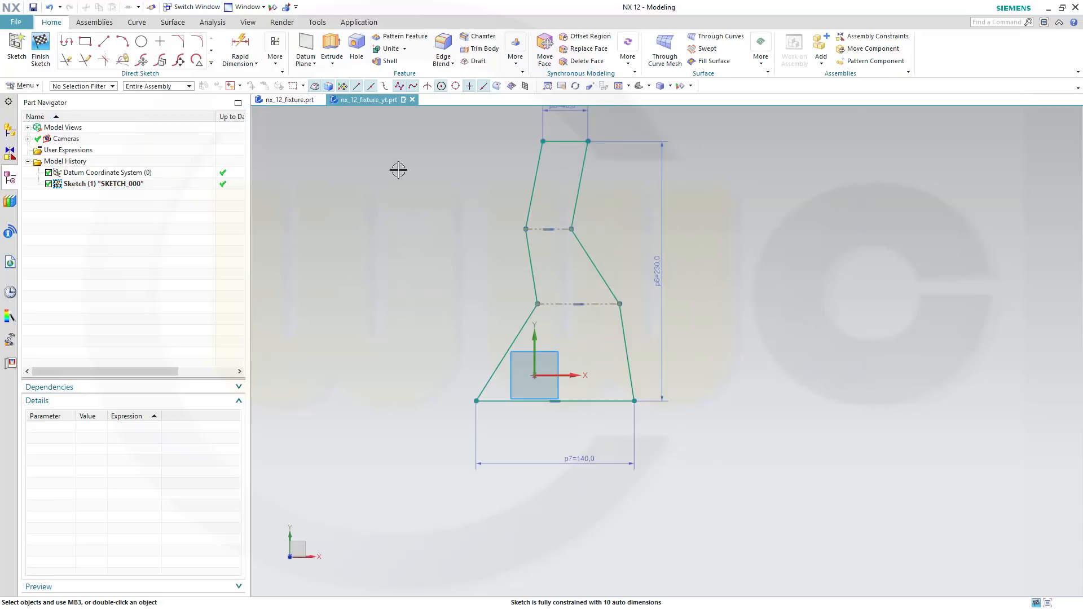
pyautogui.click(240, 47)
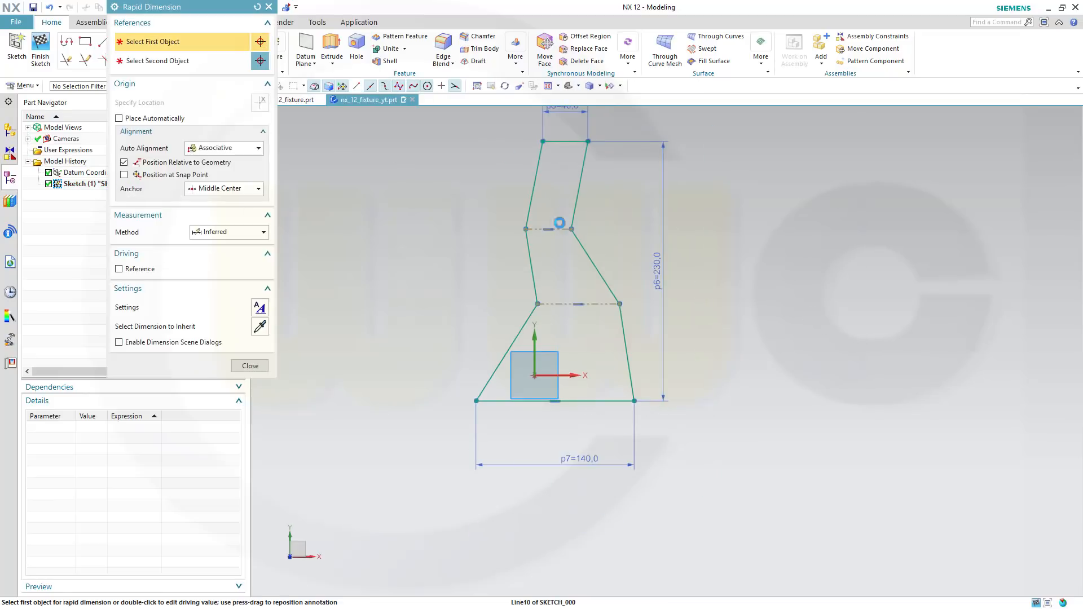
pyautogui.click(559, 225)
pyautogui.click(556, 141)
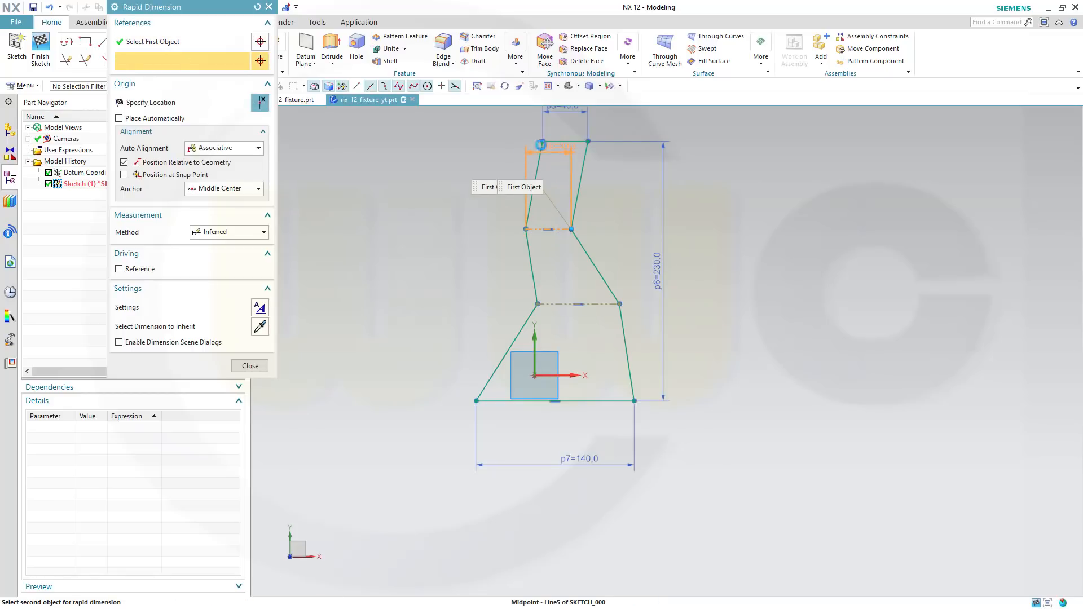
pyautogui.click(424, 190)
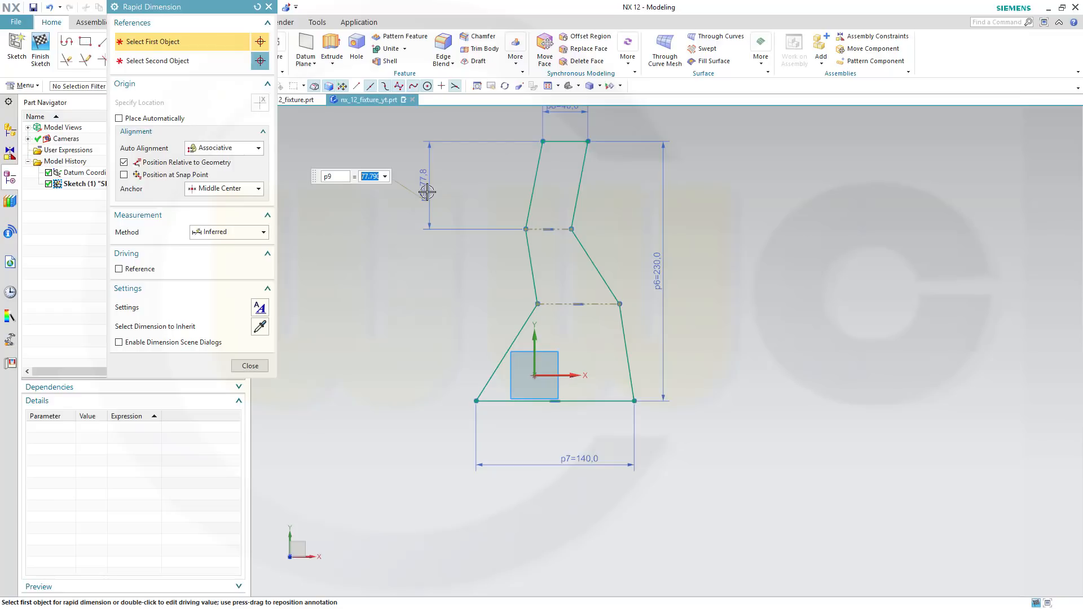
pyautogui.write('75')
pyautogui.press('Return')
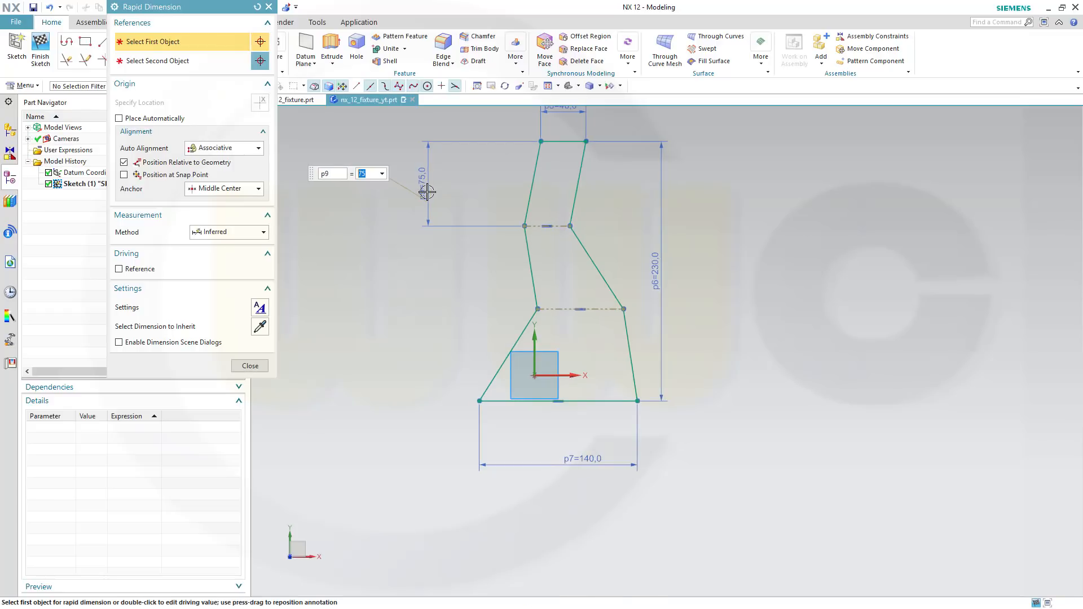
pyautogui.press('Escape')
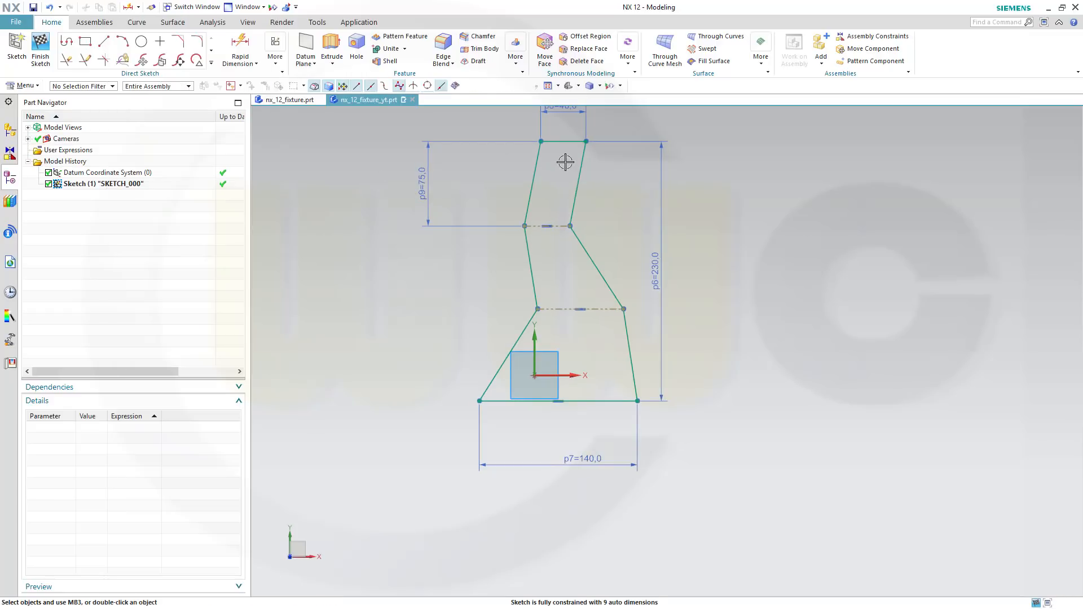
# - Constrain the profile's top edge to horizontal
pyautogui.click(570, 143)
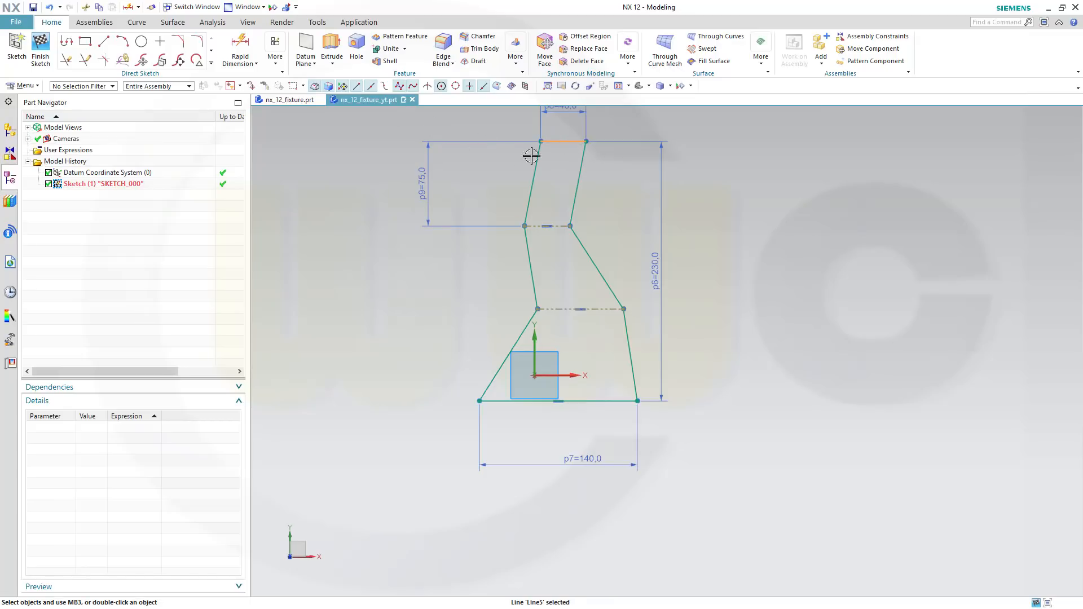
pyautogui.click(596, 148)
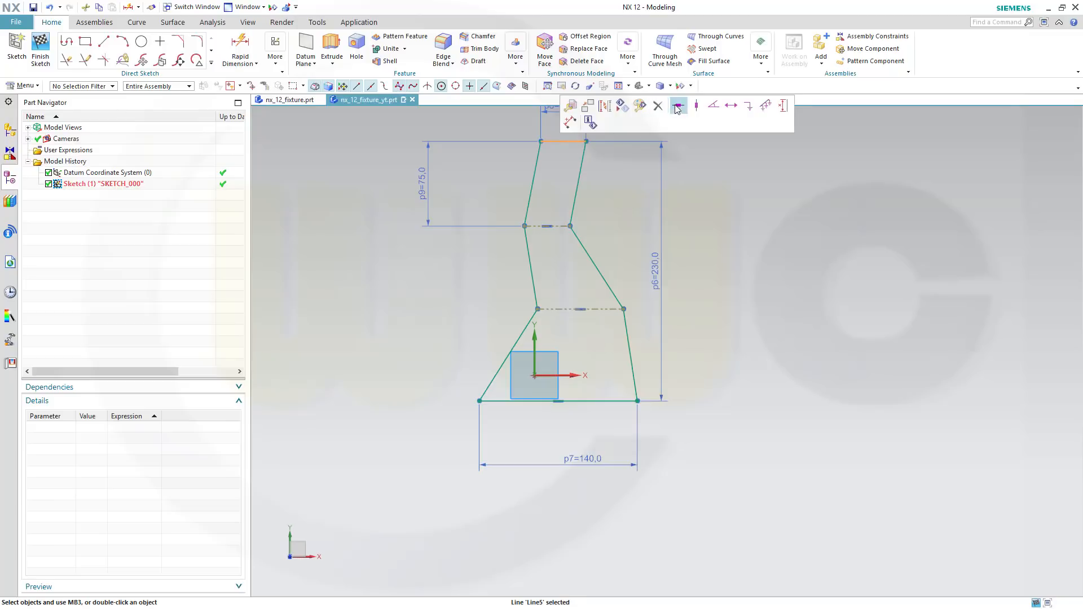
pyautogui.click(678, 106)
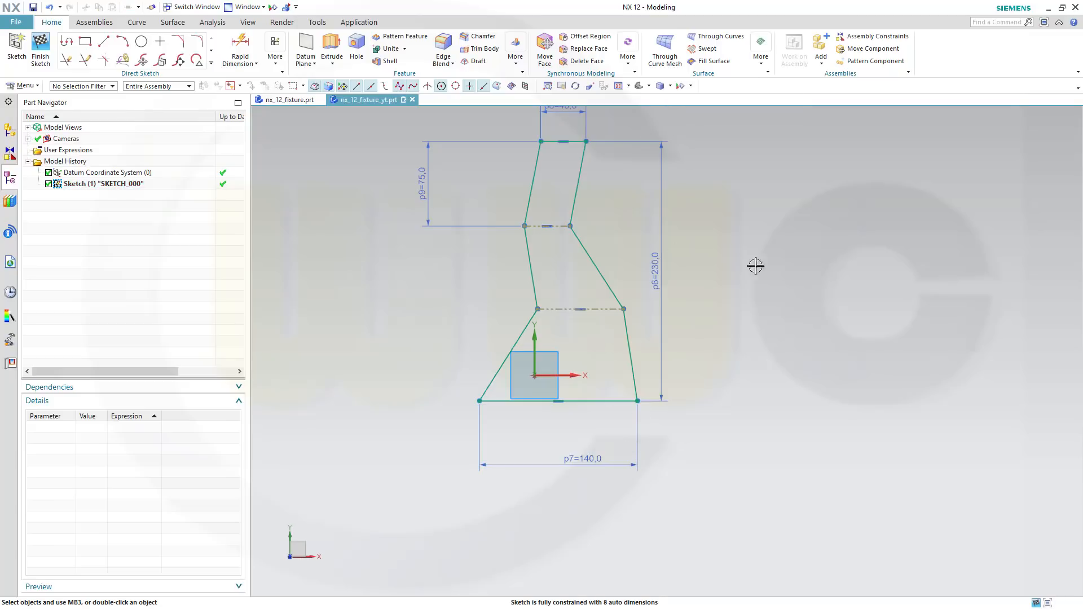
# - Dimension the vertical distance from the base line to the lower reference line and set it to 100
pyautogui.keyDown('shift'); pyautogui.moveTo(759, 185); pyautogui.dragTo(729, 231, button='middle'); pyautogui.keyUp('shift')
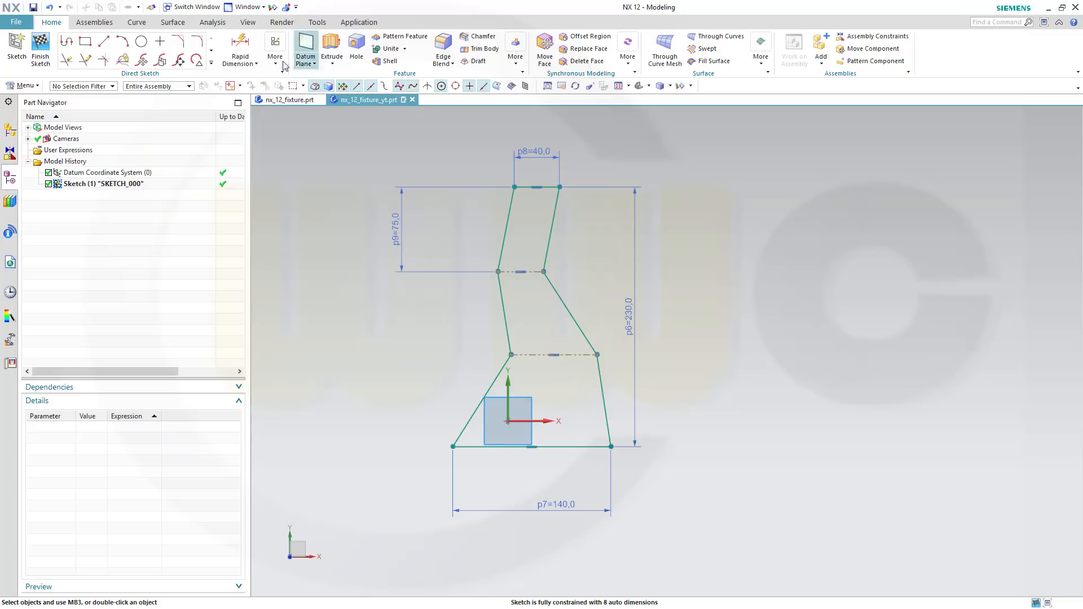
pyautogui.click(246, 47)
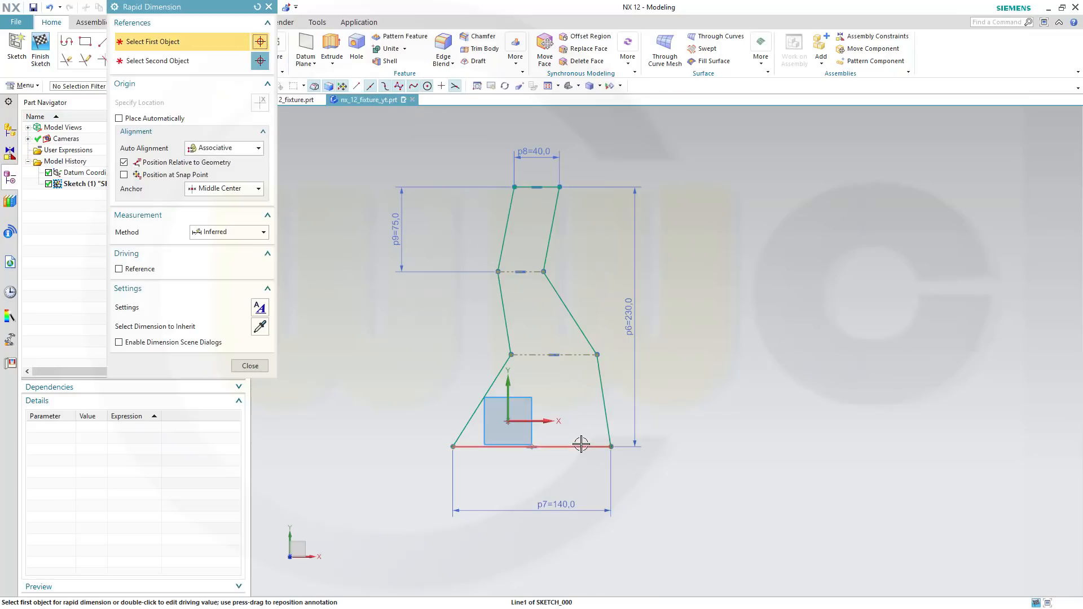
pyautogui.click(570, 354)
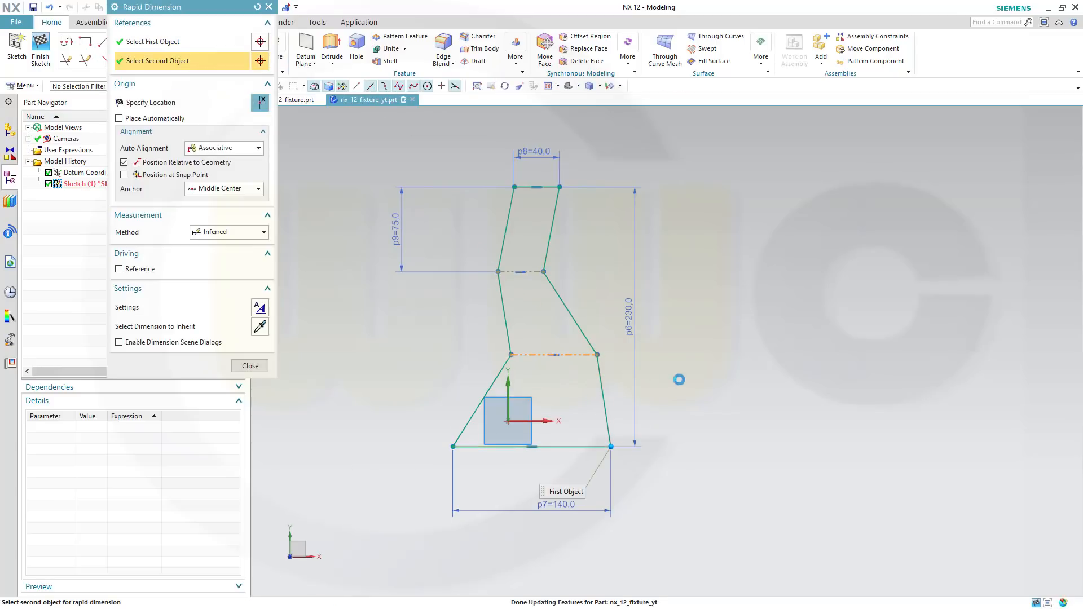
pyautogui.click(716, 378)
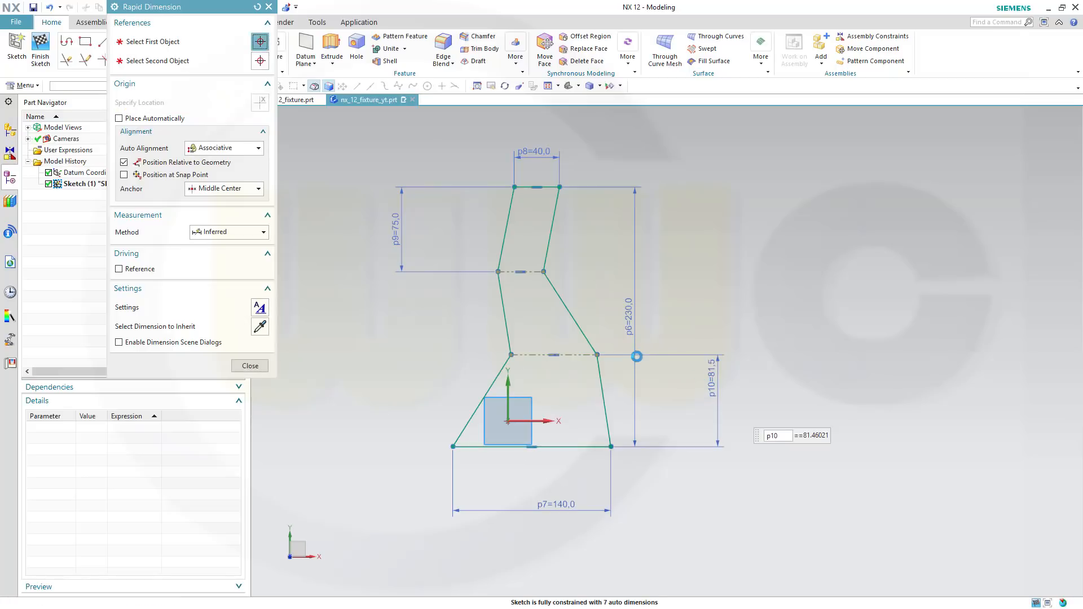
pyautogui.write('100')
pyautogui.press('Return')
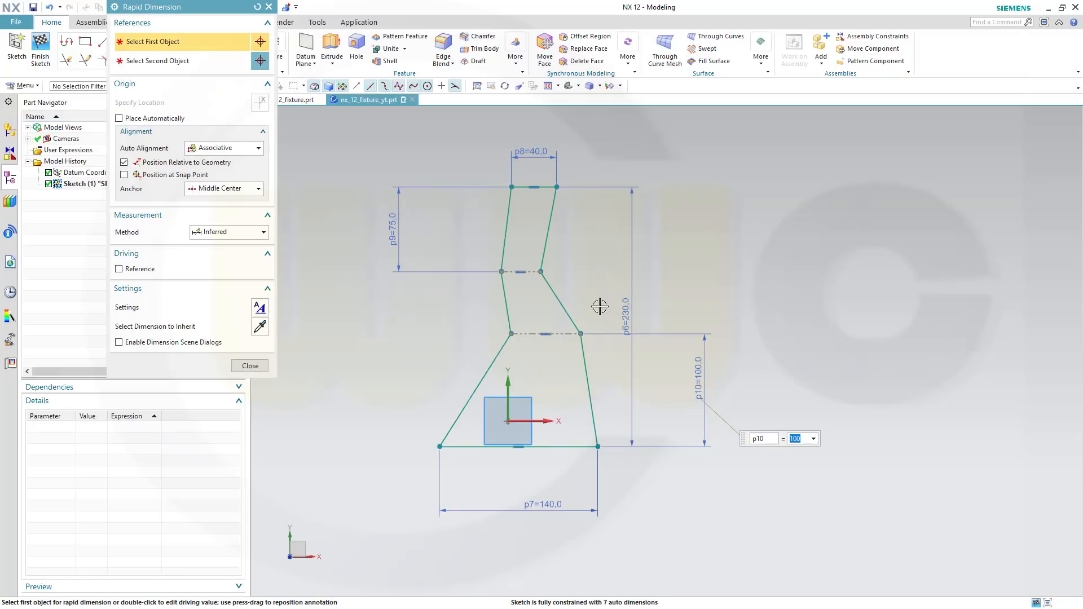
pyautogui.scroll(1, 599, 306)
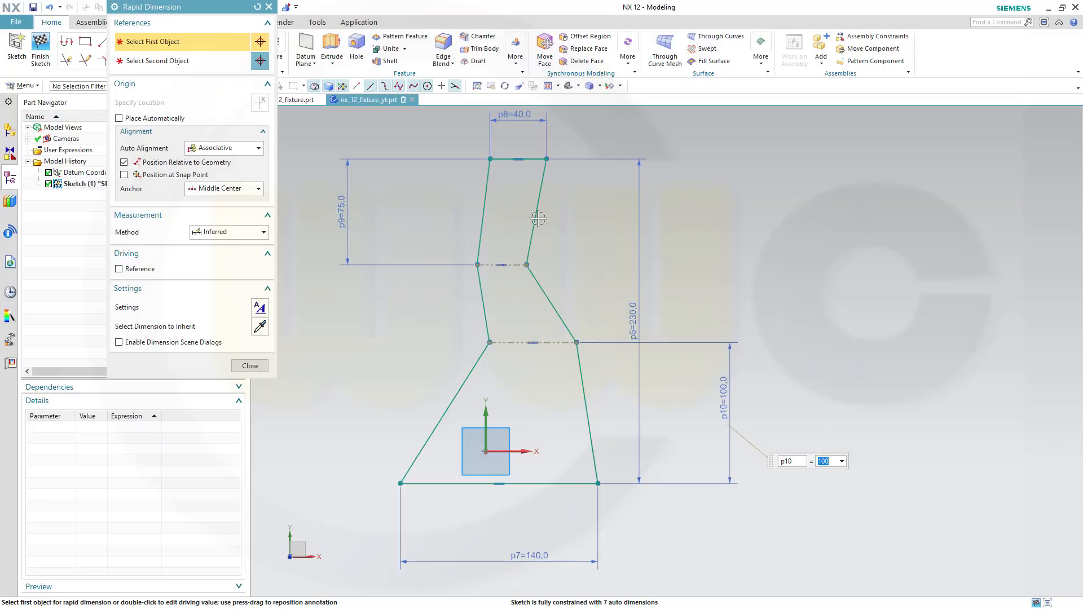
pyautogui.click(481, 243)
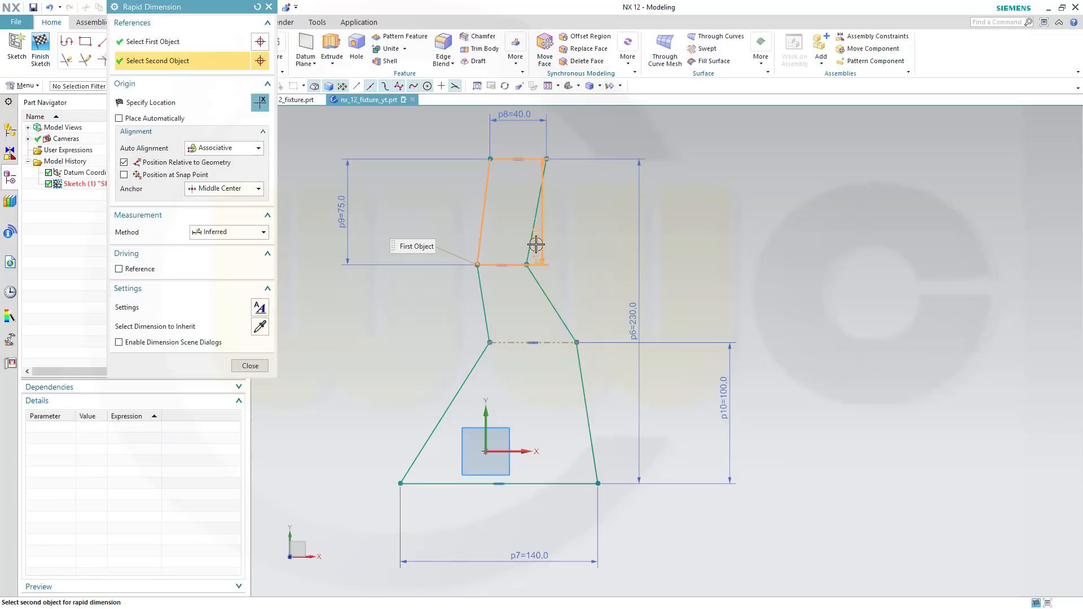
pyautogui.click(536, 243)
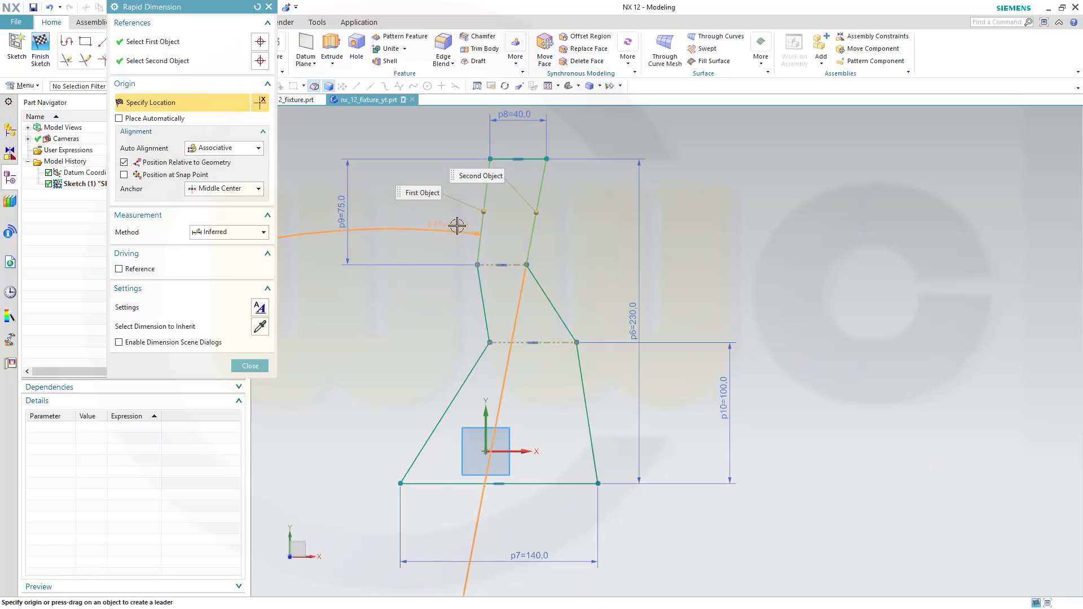
pyautogui.press('Escape')
pyautogui.press('Escape')
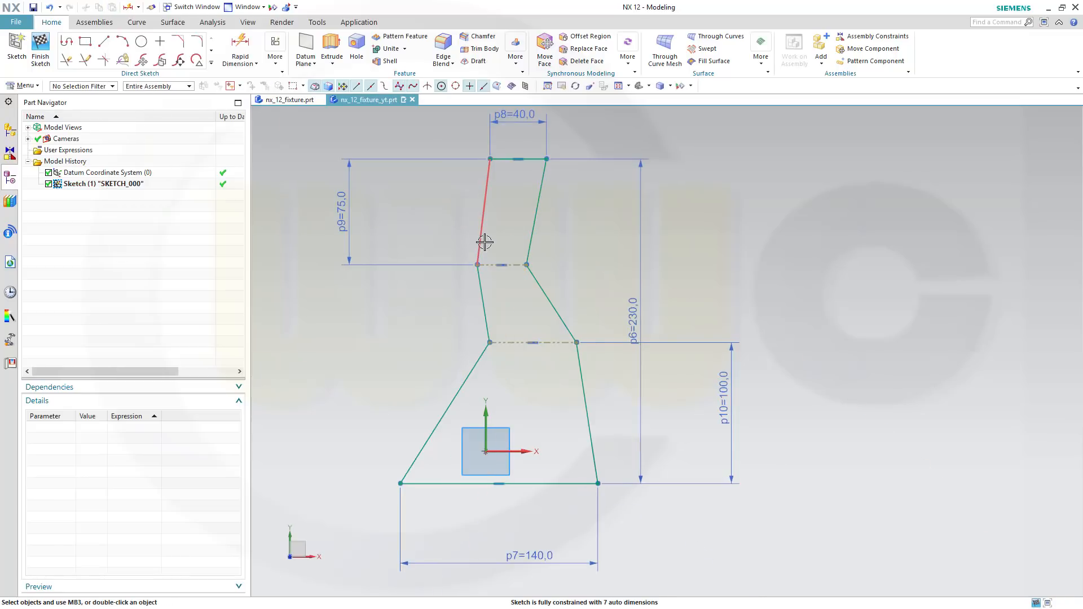
# - Constrain the two slanted side lines above the upper reference line to be parallel
pyautogui.click(484, 241)
pyautogui.click(534, 250)
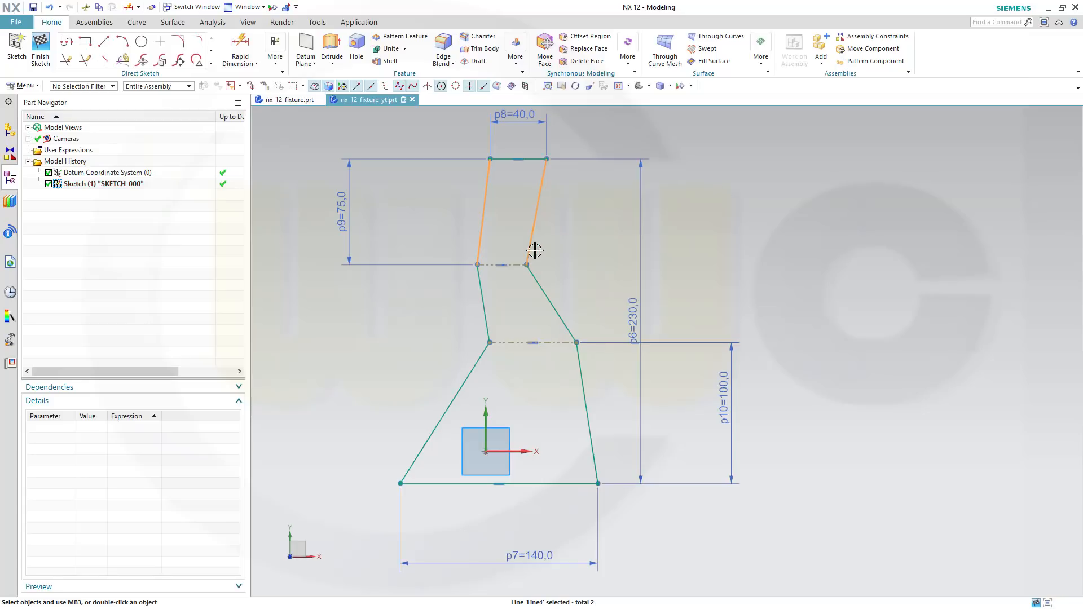
pyautogui.click(647, 215)
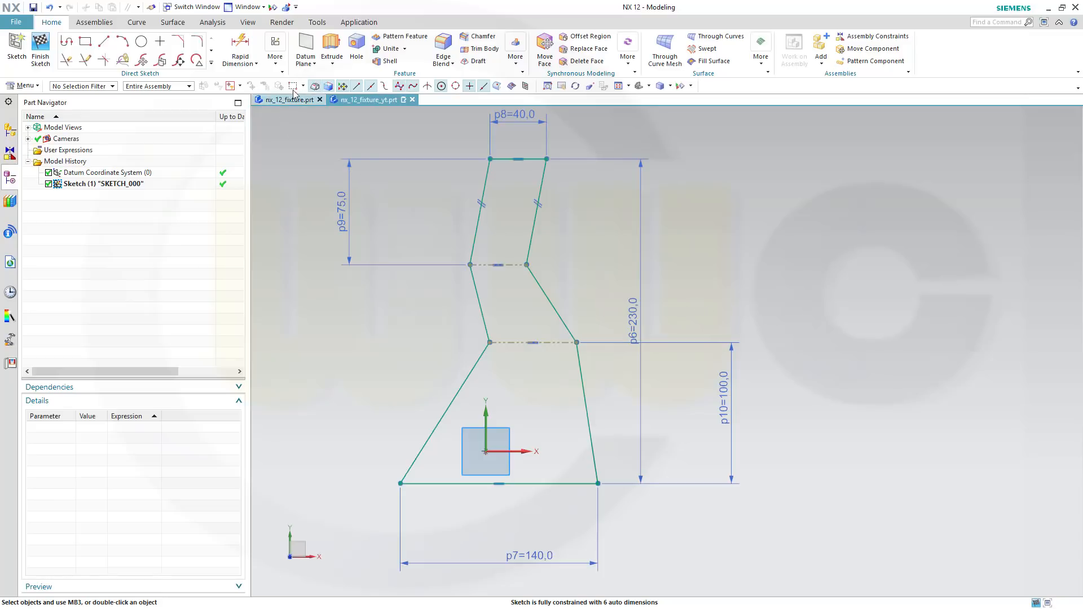
# - Dimension the length of the lower reference line, place the dimension below it, and set it to 90
pyautogui.click(239, 45)
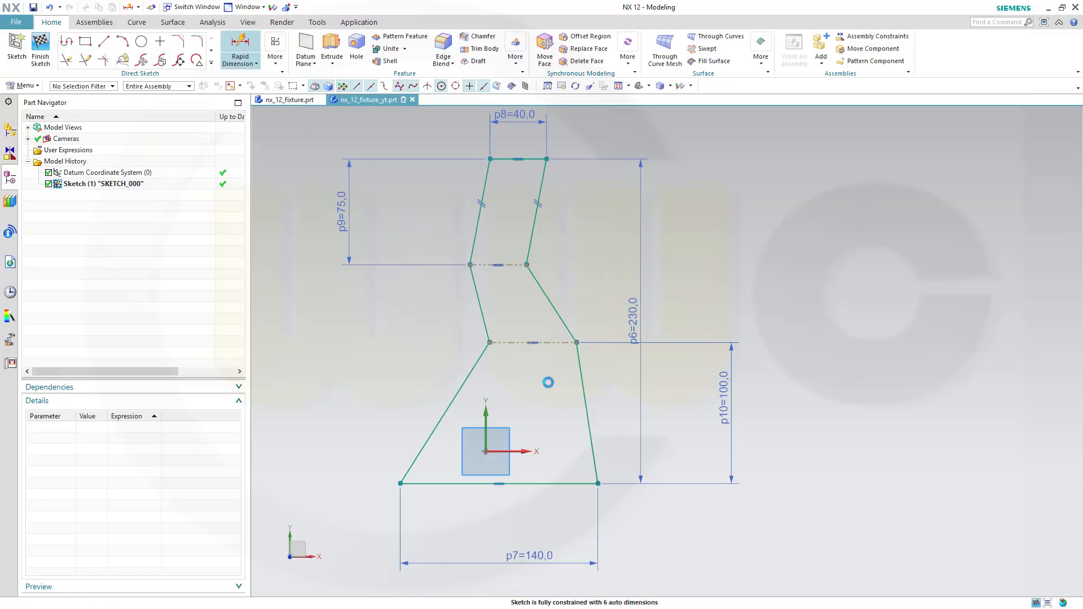
pyautogui.click(540, 350)
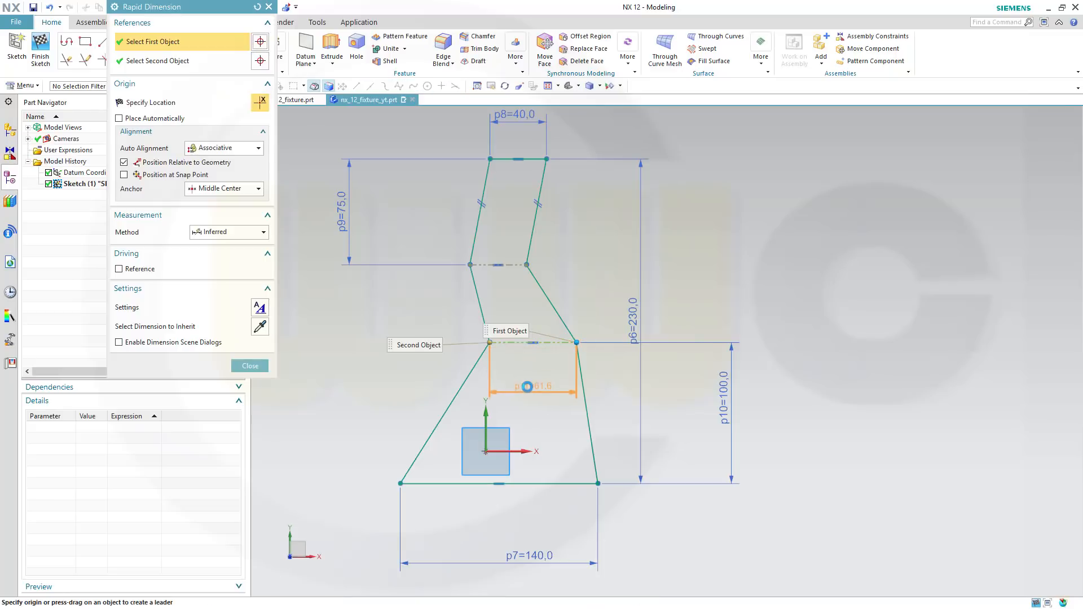
pyautogui.click(529, 387)
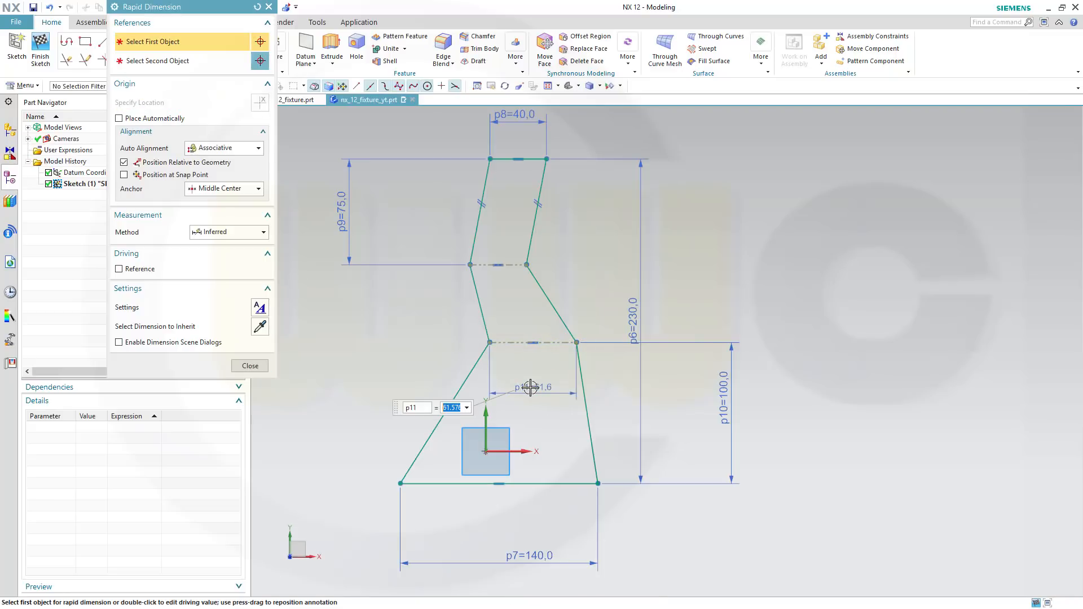
pyautogui.write('90')
pyautogui.press('Return')
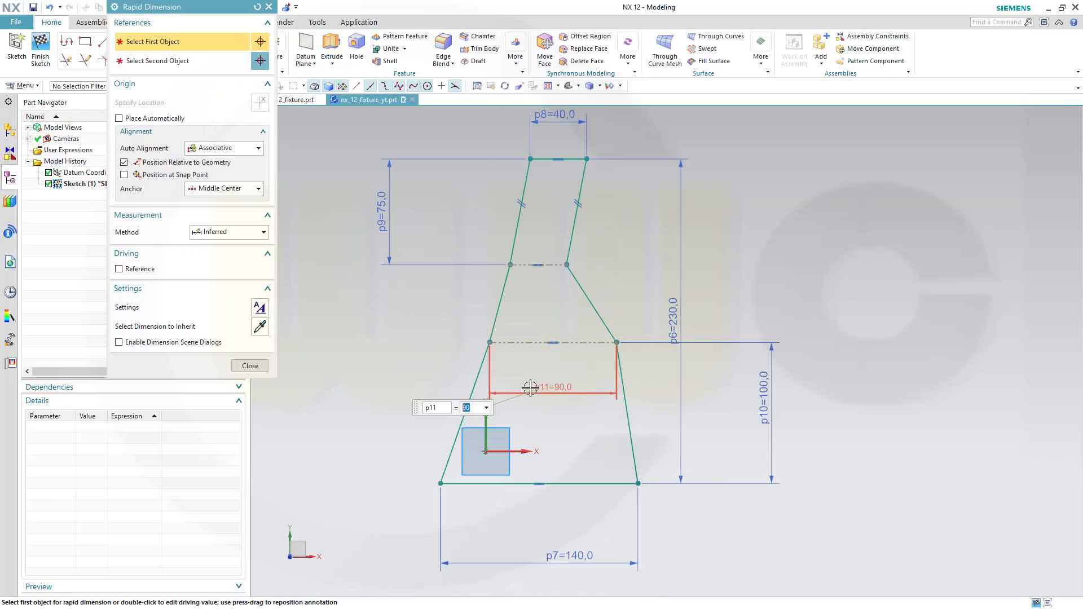
pyautogui.click(250, 366)
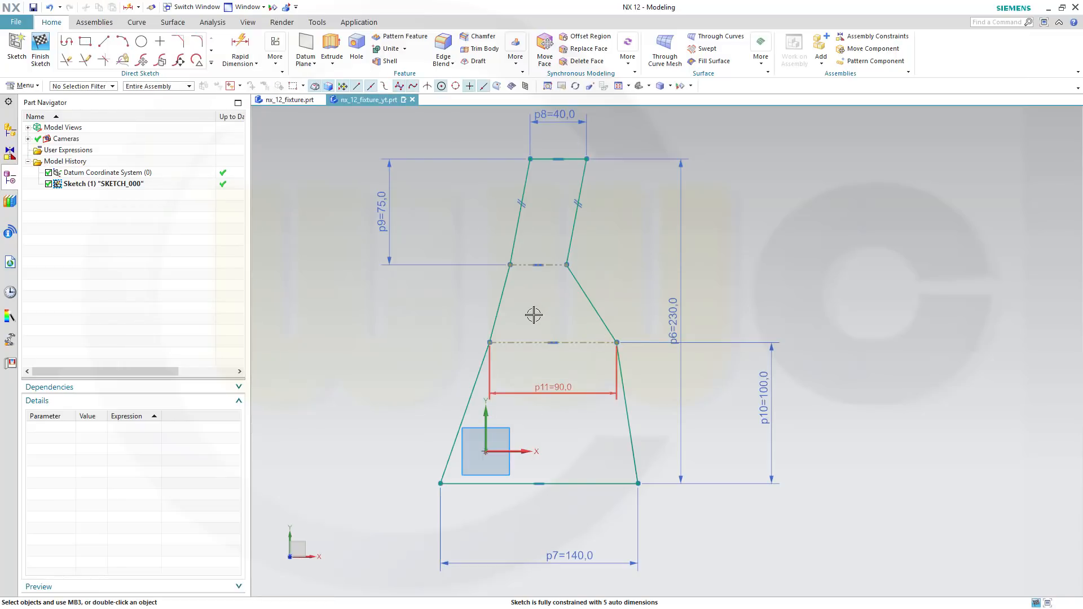
# - Reposition the upper-left bend vertex and the top-left corner so the neck bends left and its upper part leans right
pyautogui.moveTo(530, 181)
pyautogui.mouseDown()
pyautogui.moveTo(502, 265)
pyautogui.moveTo(533, 269)
pyautogui.mouseUp()
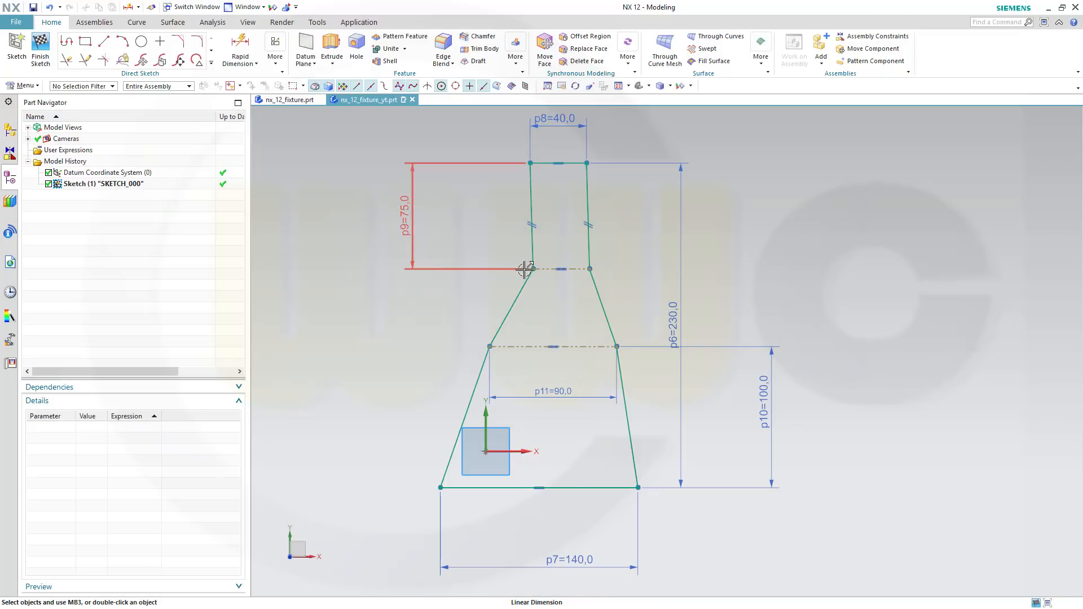
pyautogui.moveTo(533, 270); pyautogui.dragTo(470, 273)
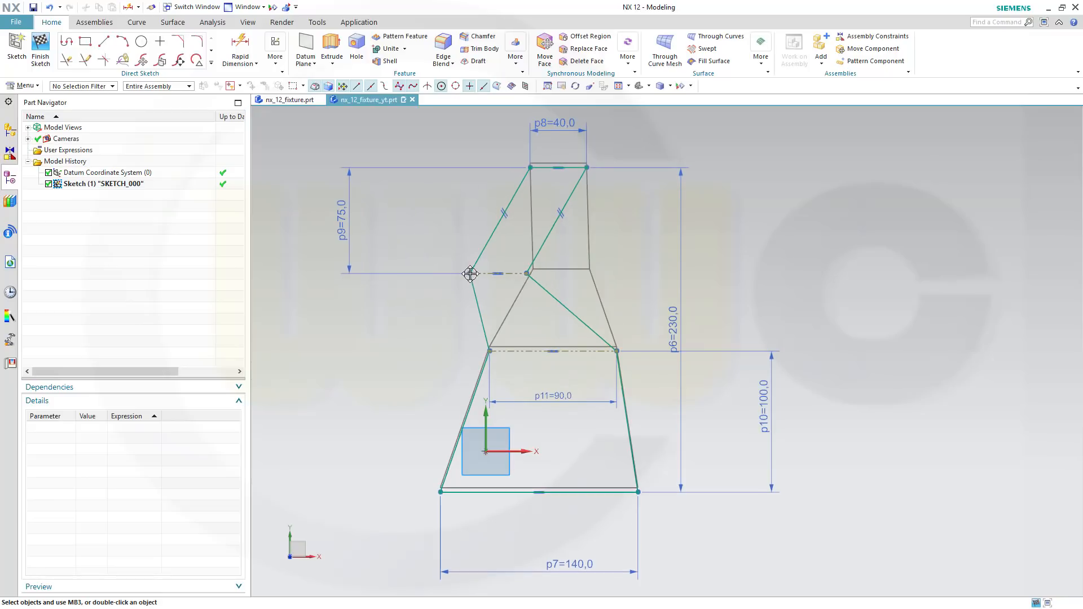
pyautogui.moveTo(528, 169); pyautogui.dragTo(499, 167)
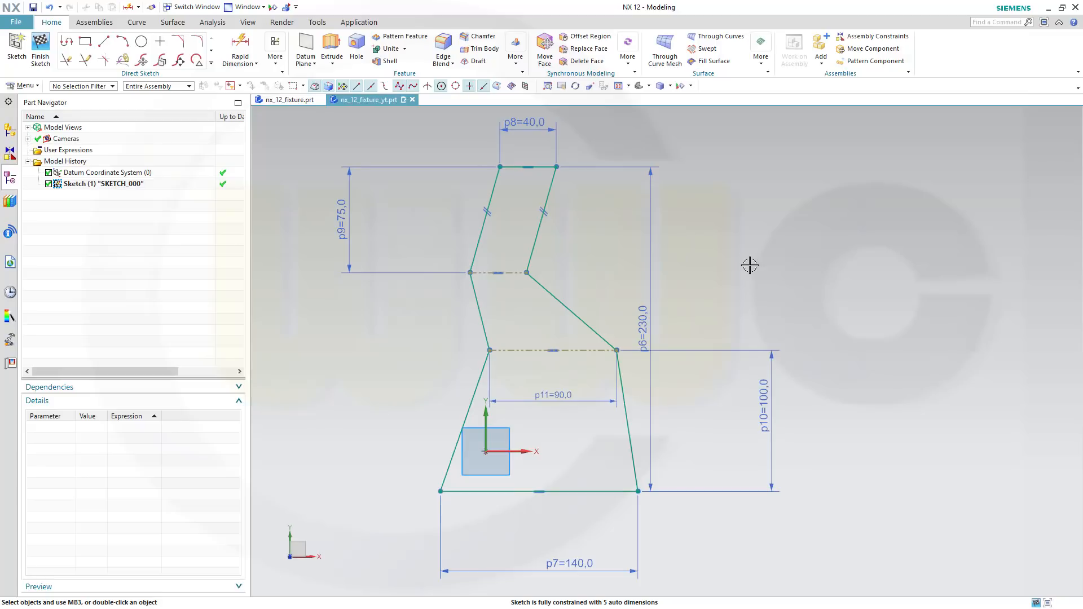
# - Constrain the outline's base line collinear with the sketch's horizontal axis and finish the sketch
pyautogui.click(563, 490)
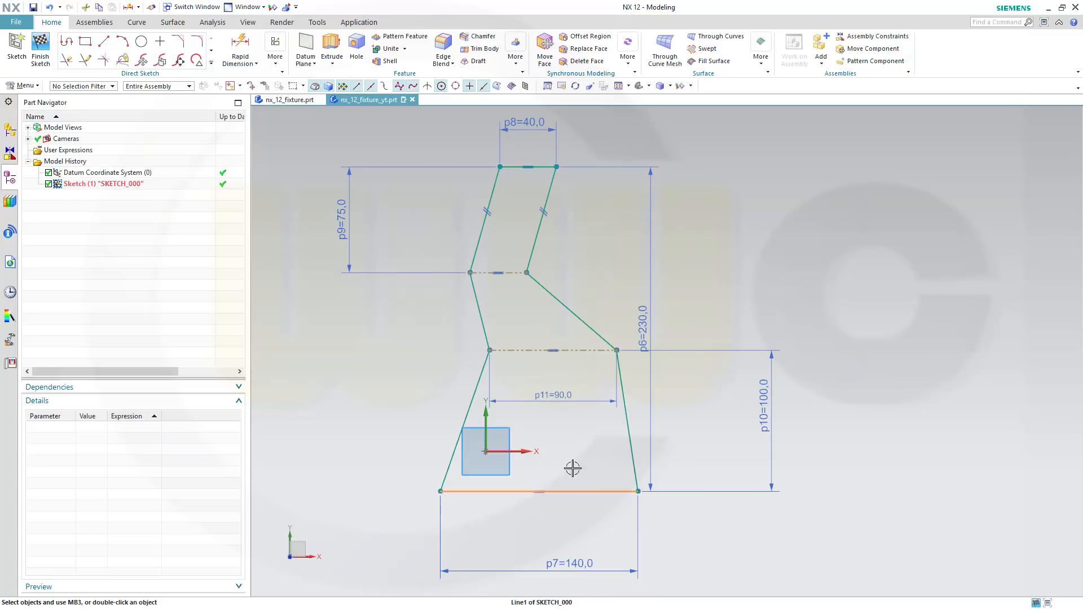
pyautogui.click(520, 451)
pyautogui.click(561, 460)
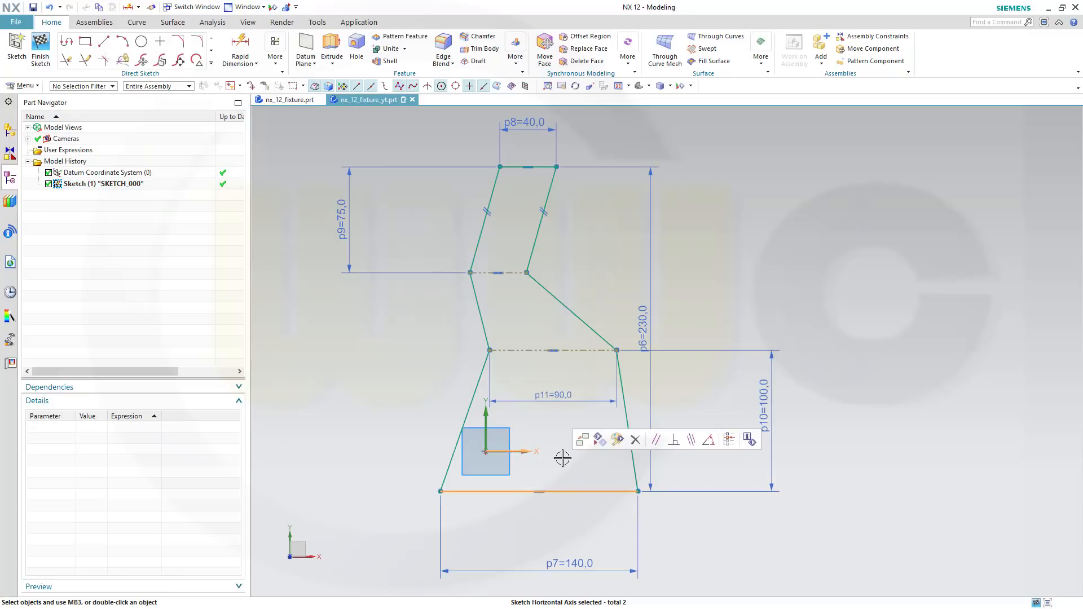
pyautogui.click(694, 446)
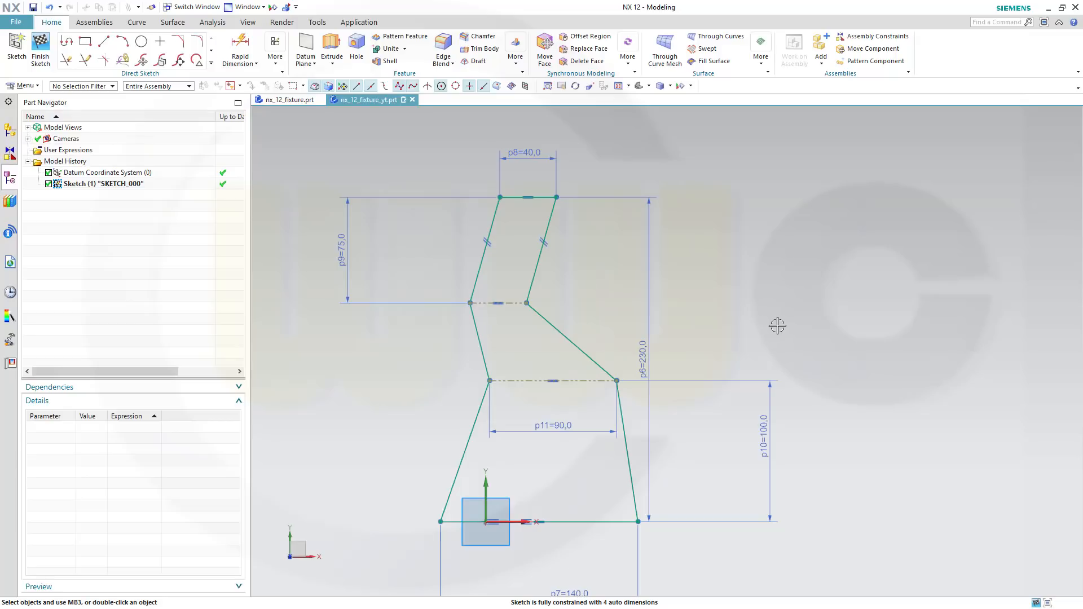
pyautogui.click(40, 48)
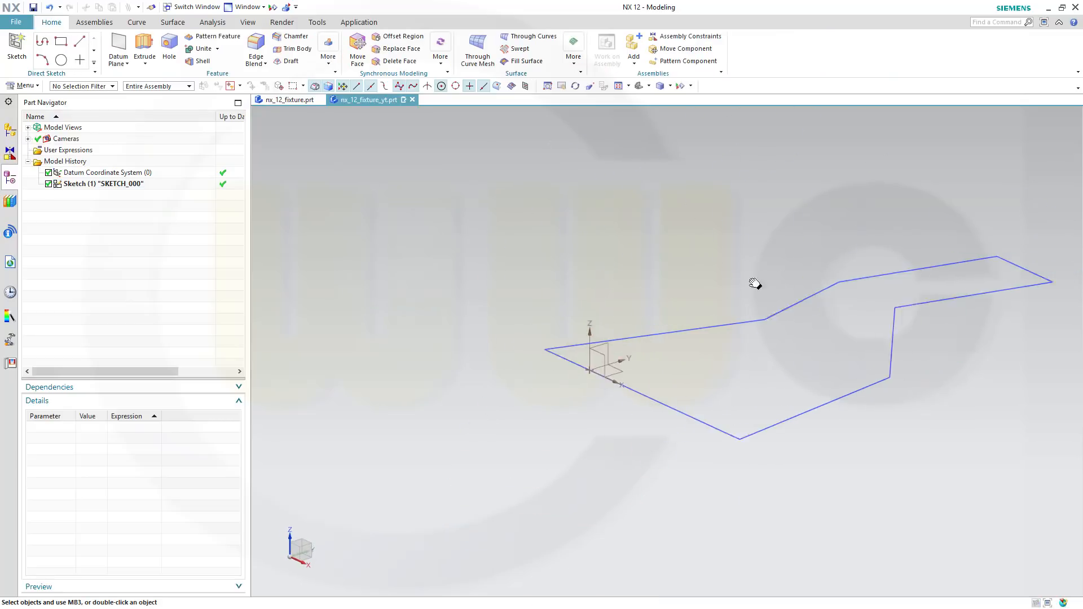
# - Extrude the closed outline sketch from 0 to 100 mm as a solid body
pyautogui.click(144, 48)
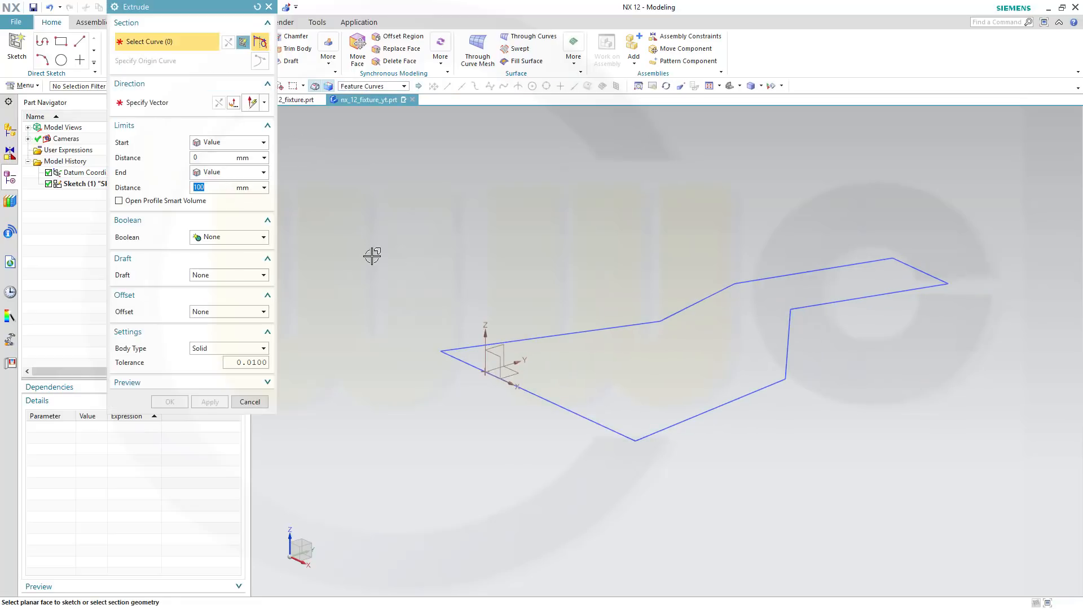
pyautogui.click(537, 338)
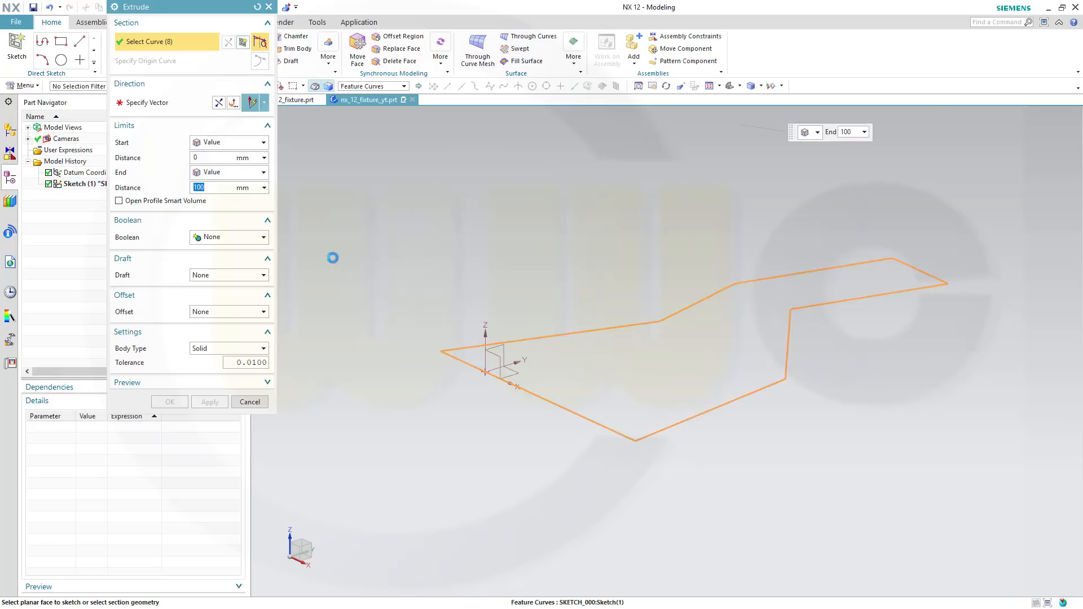
pyautogui.click(169, 401)
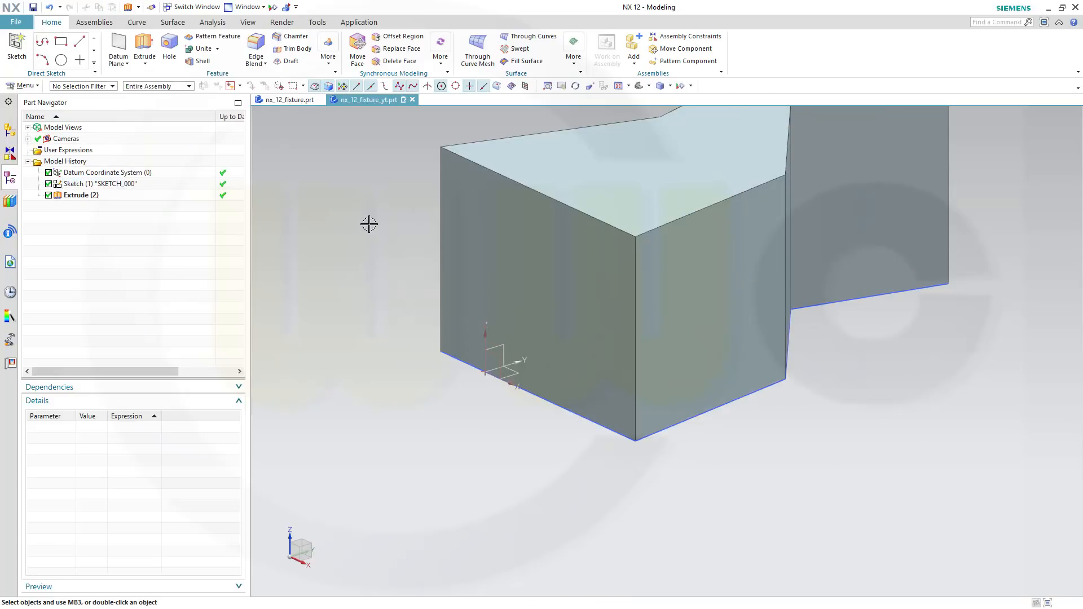
# - Blend the two convex bend edges on opposite sides of the body with a 20 mm radius
pyautogui.keyDown('shift'); pyautogui.moveTo(331, 204); pyautogui.dragTo(315, 290, button='middle'); pyautogui.keyUp('shift')
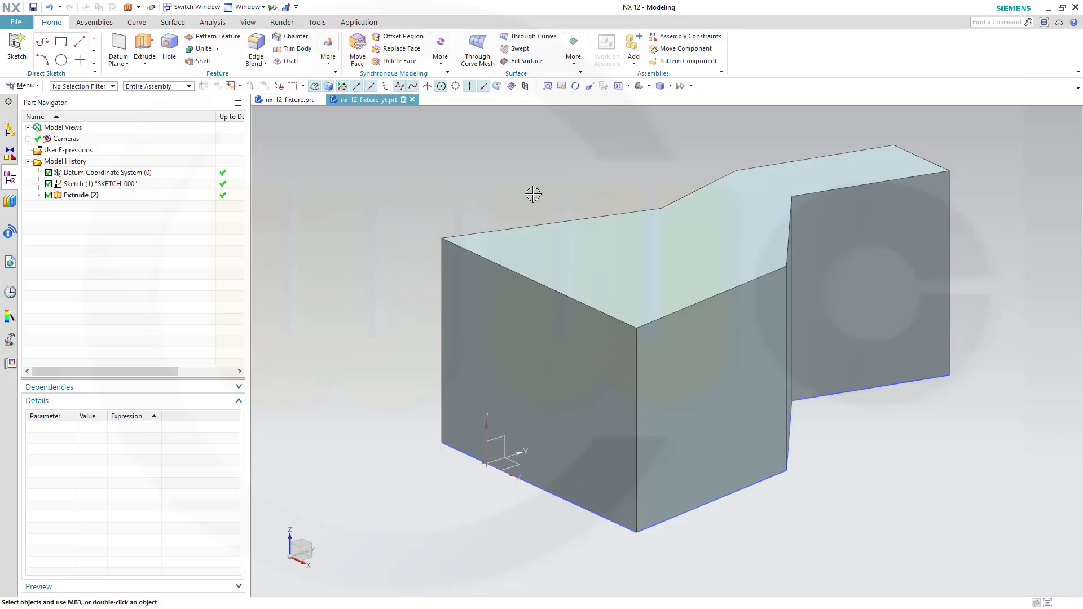
pyautogui.moveTo(533, 194); pyautogui.dragTo(494, 212, button='middle')
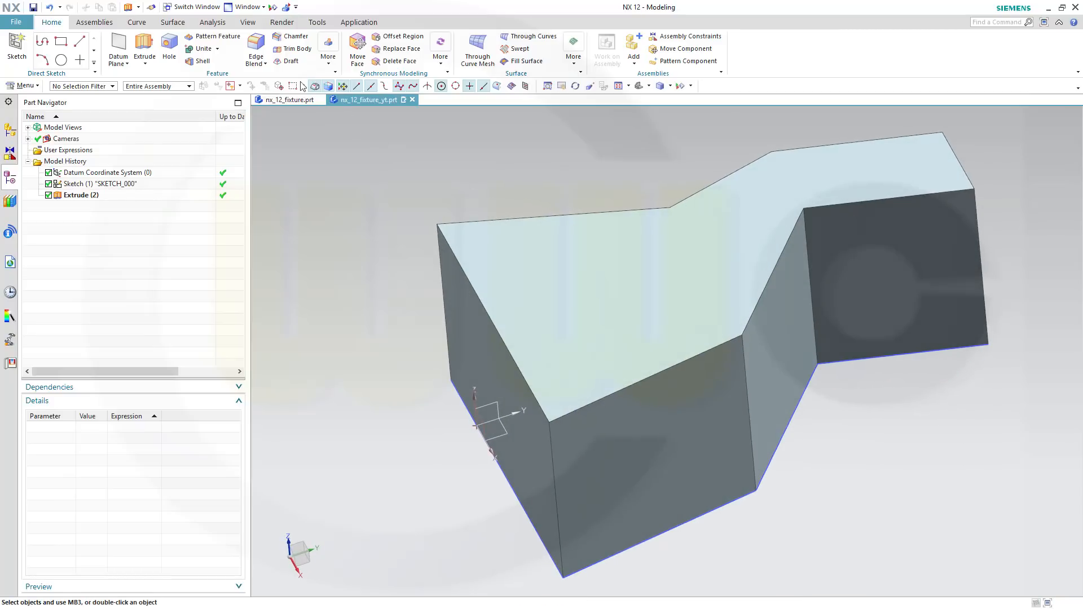
pyautogui.click(256, 45)
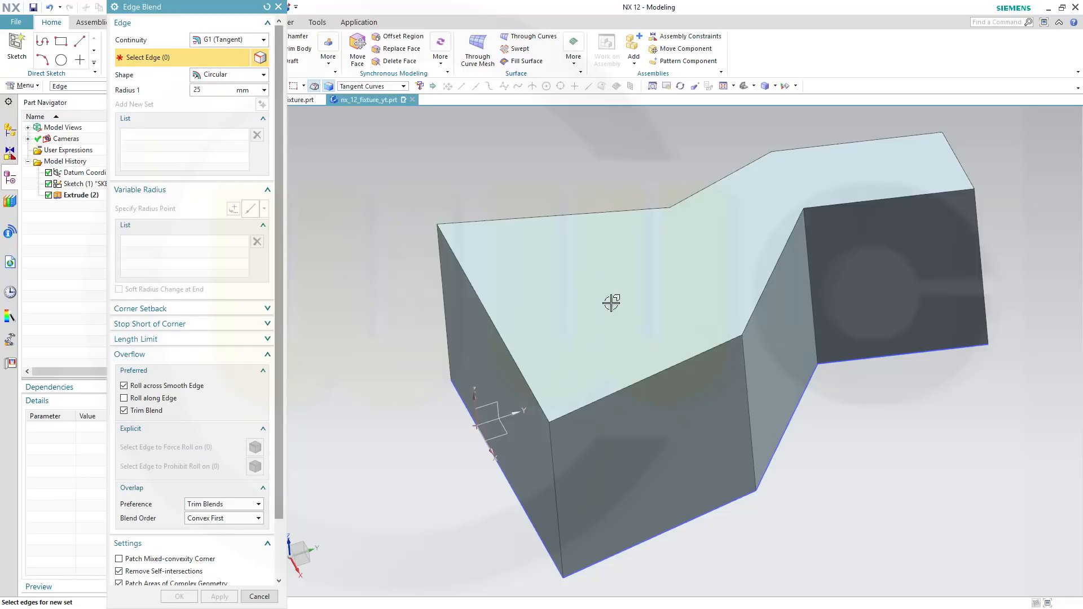
pyautogui.click(741, 389)
pyautogui.moveTo(617, 182); pyautogui.dragTo(747, 208, button='middle')
pyautogui.click(747, 211)
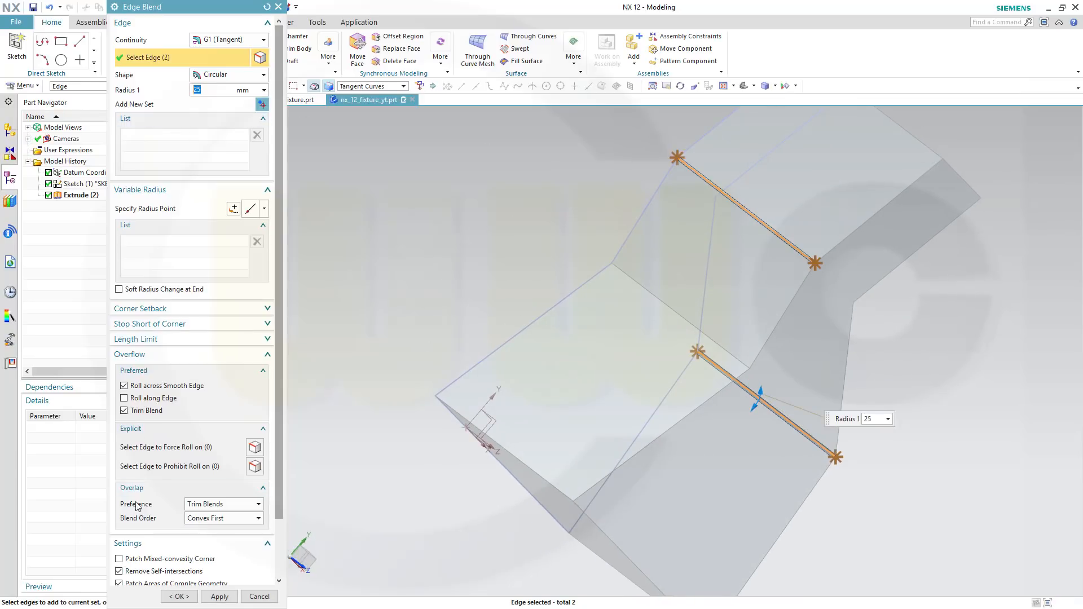
pyautogui.click(215, 595)
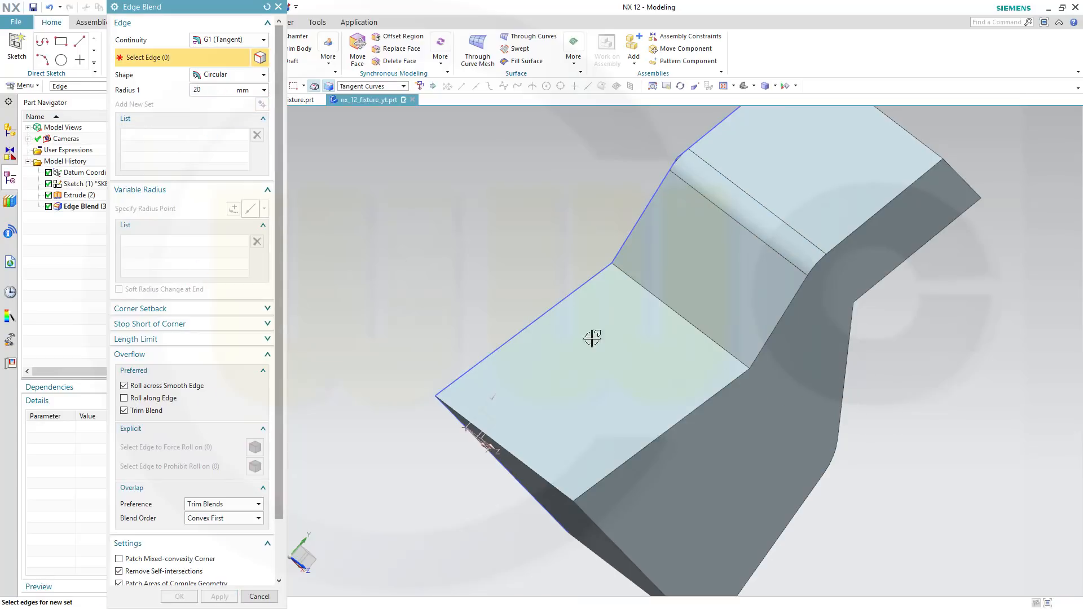
# - Blend the two concave bend edges on opposite sides of the body with a 20 mm radius
pyautogui.click(684, 321)
pyautogui.moveTo(684, 320); pyautogui.dragTo(817, 397, button='middle')
pyautogui.click(817, 292)
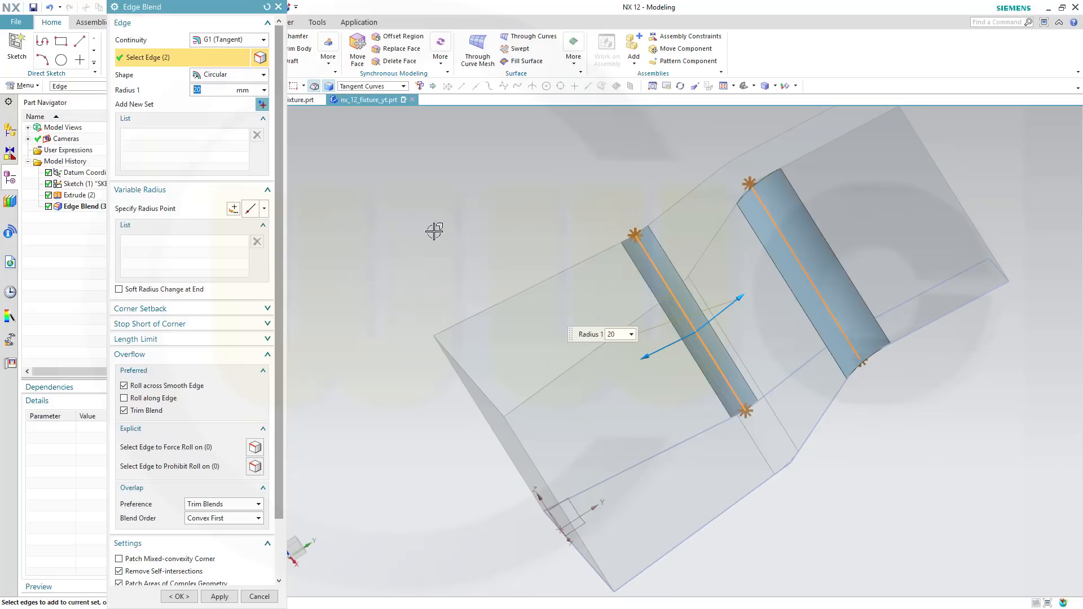
pyautogui.click(179, 596)
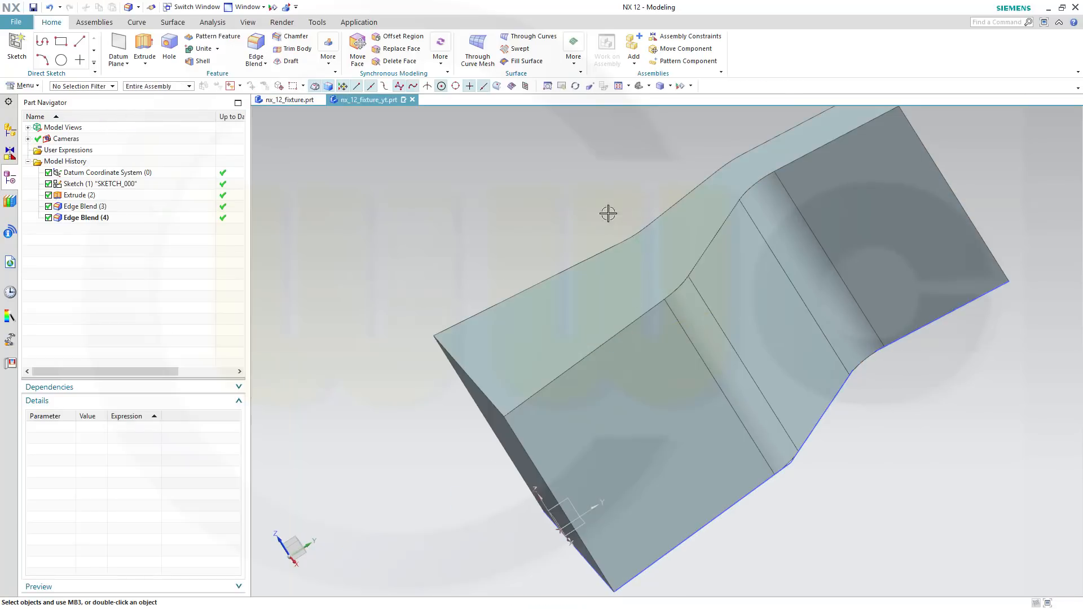
# - Turn off timestamp order for the model history and rename the solid body as top_view
pyautogui.moveTo(607, 212)
pyautogui.mouseDown(button='middle')
pyautogui.moveTo(627, 204)
pyautogui.moveTo(597, 196)
pyautogui.mouseUp(button='middle')
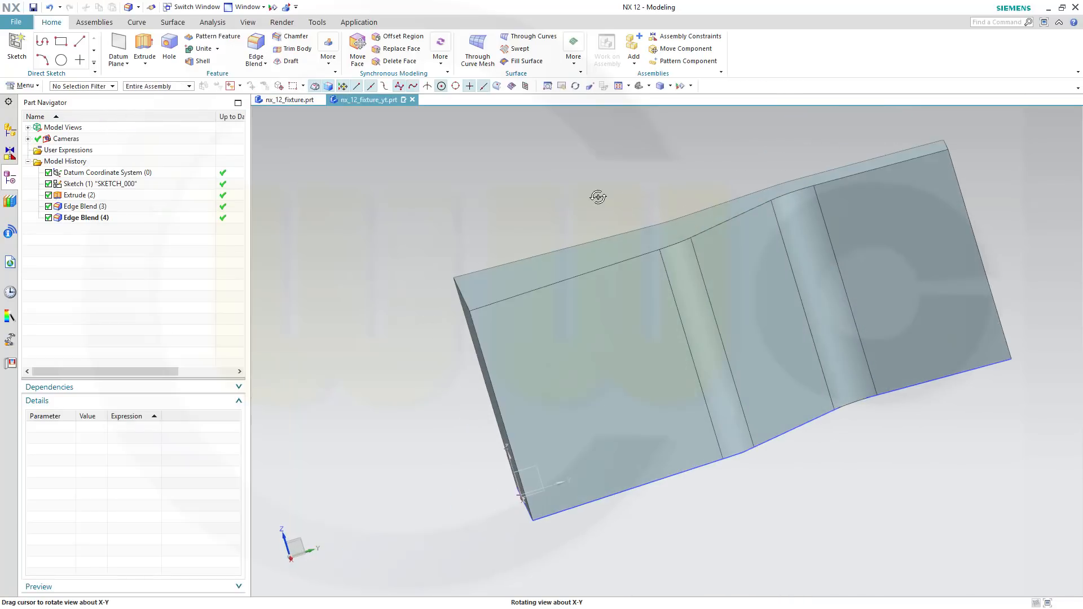
pyautogui.rightClick(120, 117)
pyautogui.click(175, 179)
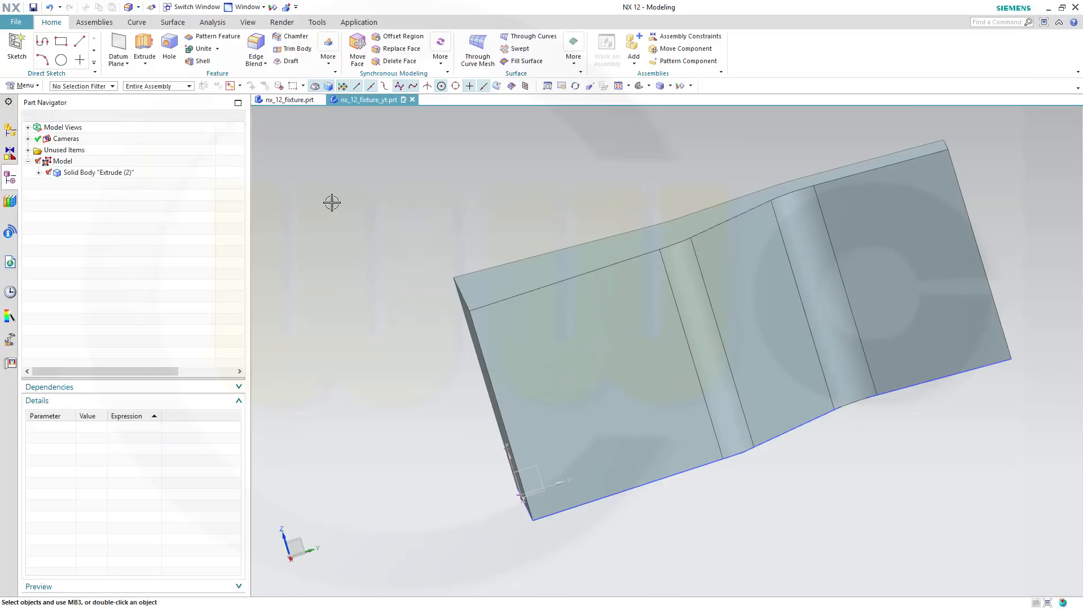
pyautogui.click(126, 172)
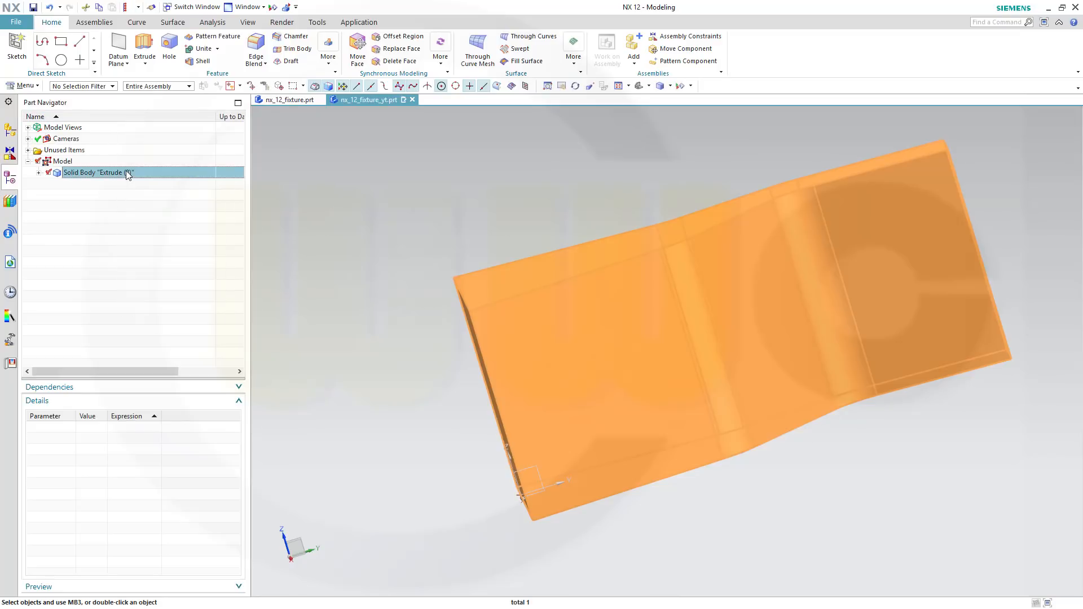
pyautogui.click(126, 172)
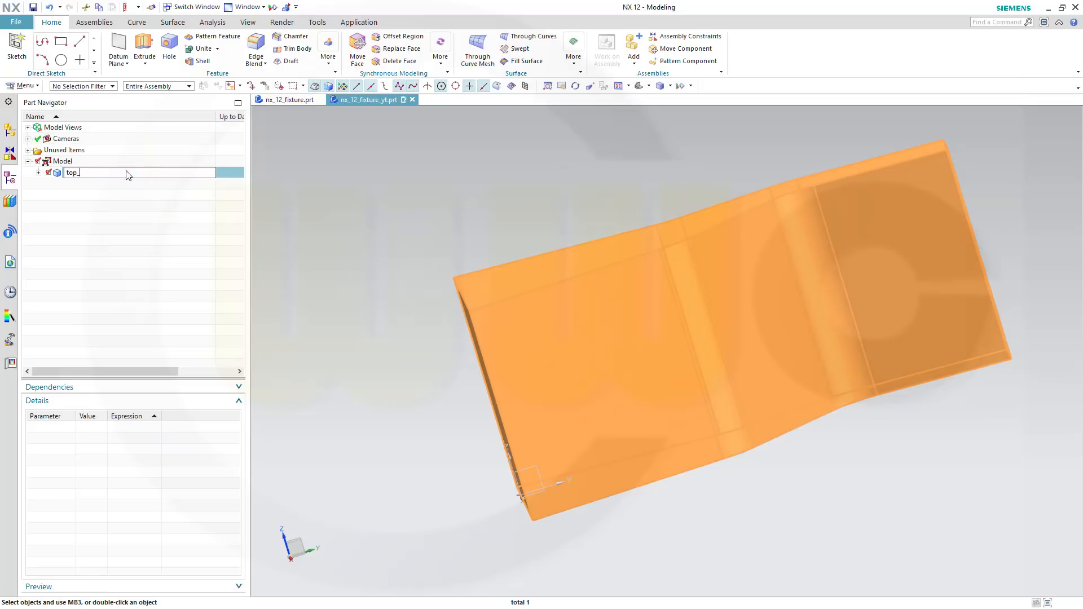
pyautogui.write('top_view')
pyautogui.press('Return')
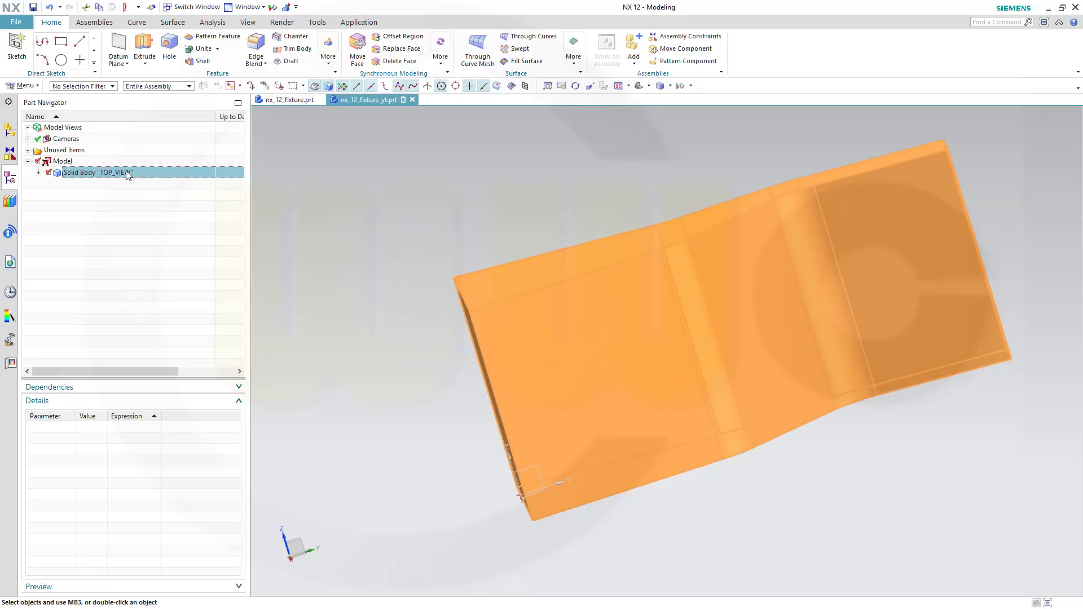
pyautogui.click(283, 197)
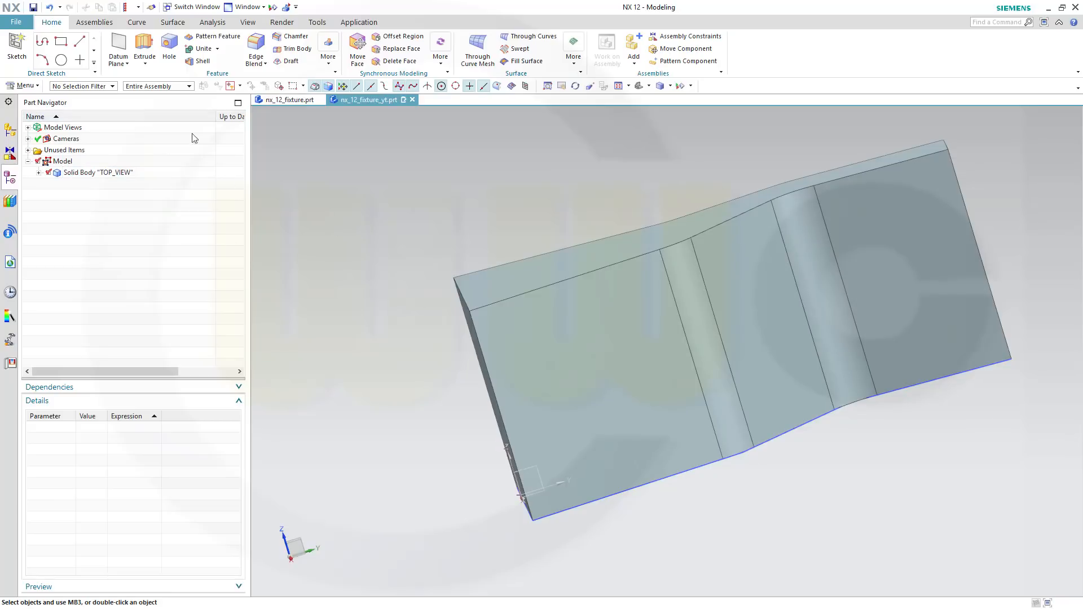
# - Restore the model history's timestamp order and hide the outline sketch
pyautogui.rightClick(130, 114)
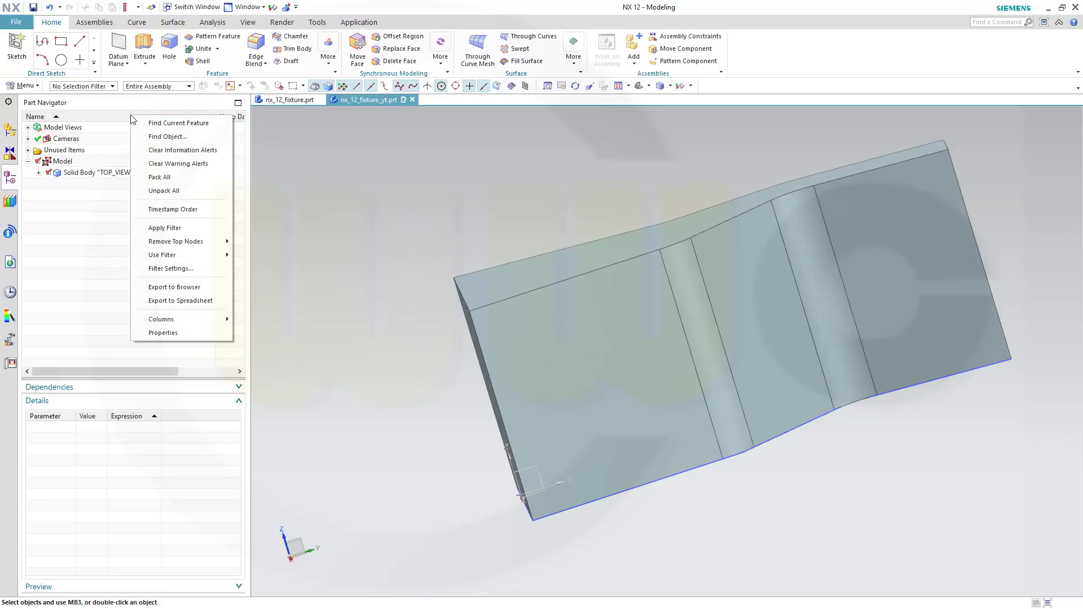
pyautogui.click(214, 213)
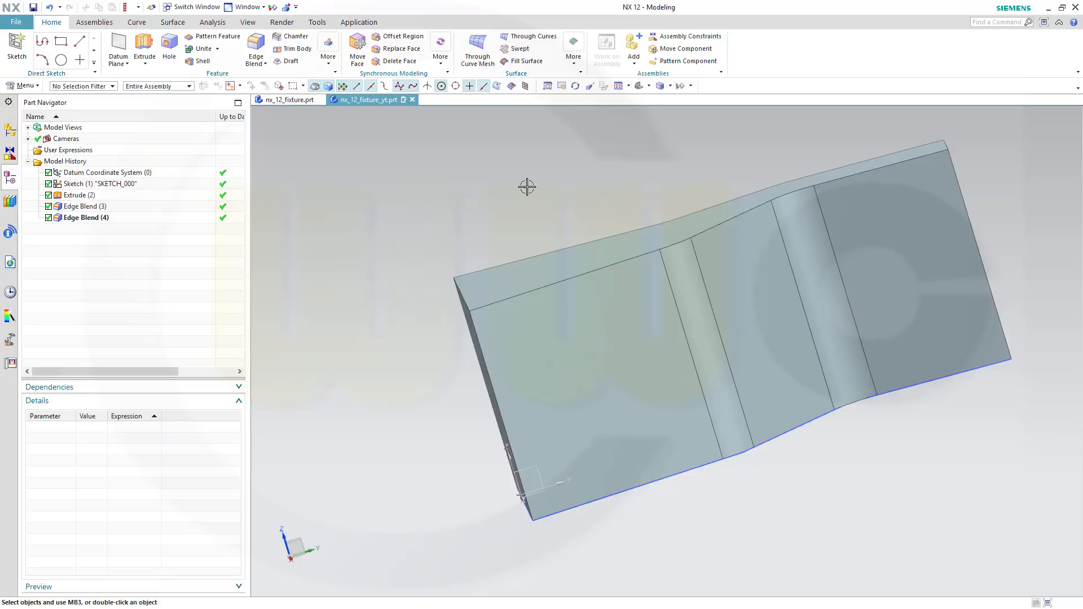
pyautogui.moveTo(527, 186); pyautogui.dragTo(262, 164, button='middle')
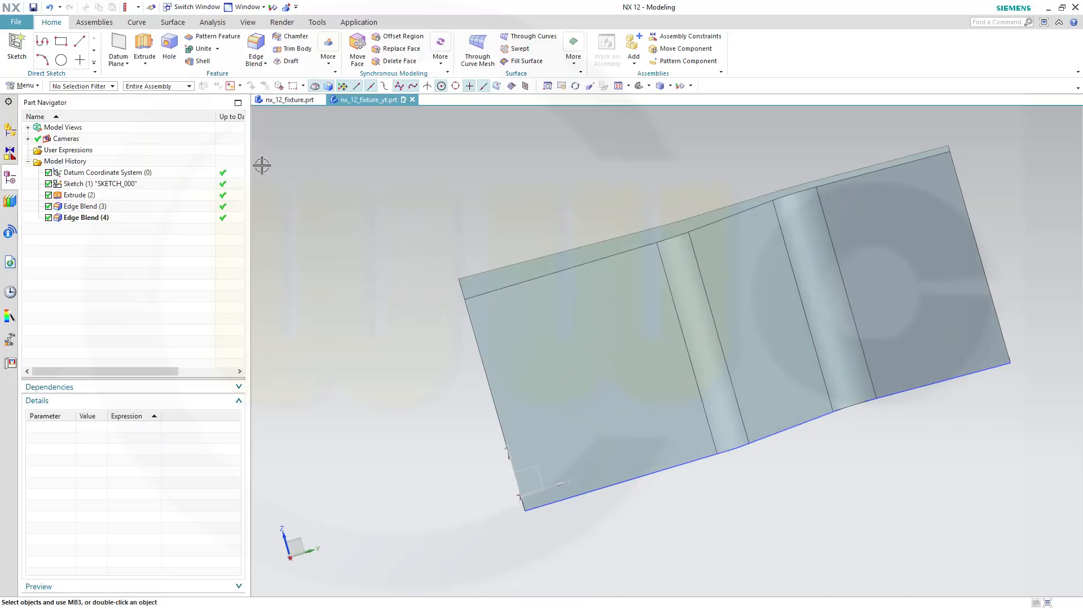
pyautogui.rightClick(120, 185)
pyautogui.click(145, 191)
# - Create a new sketch on the YZ plane of the datum coordinate system, using the work part origin
pyautogui.moveTo(576, 202)
pyautogui.mouseDown(button='middle')
pyautogui.moveTo(573, 178)
pyautogui.moveTo(571, 203)
pyautogui.mouseUp(button='middle')
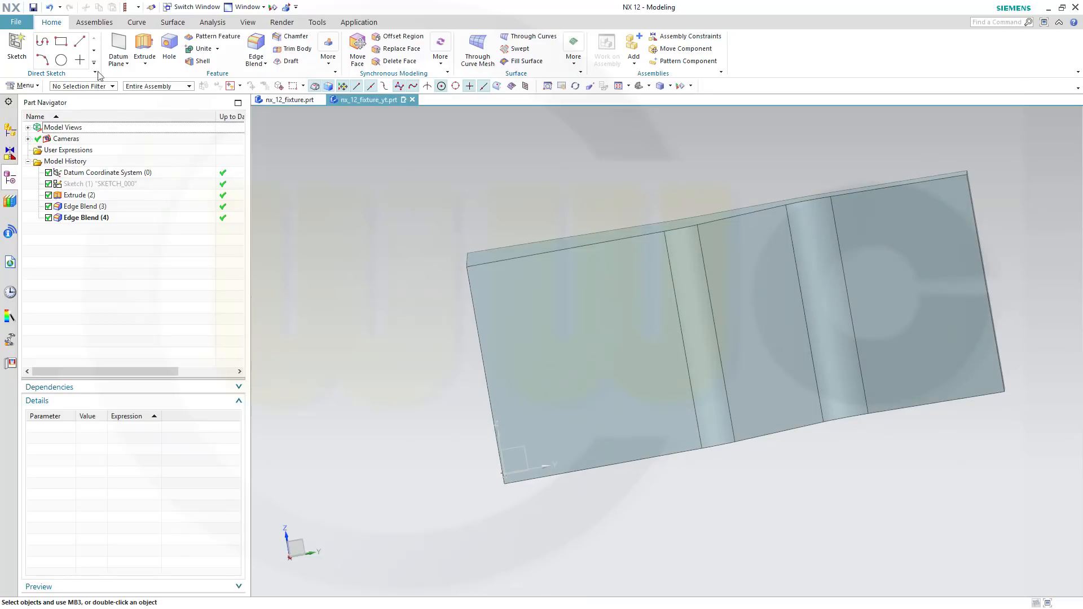
pyautogui.click(17, 45)
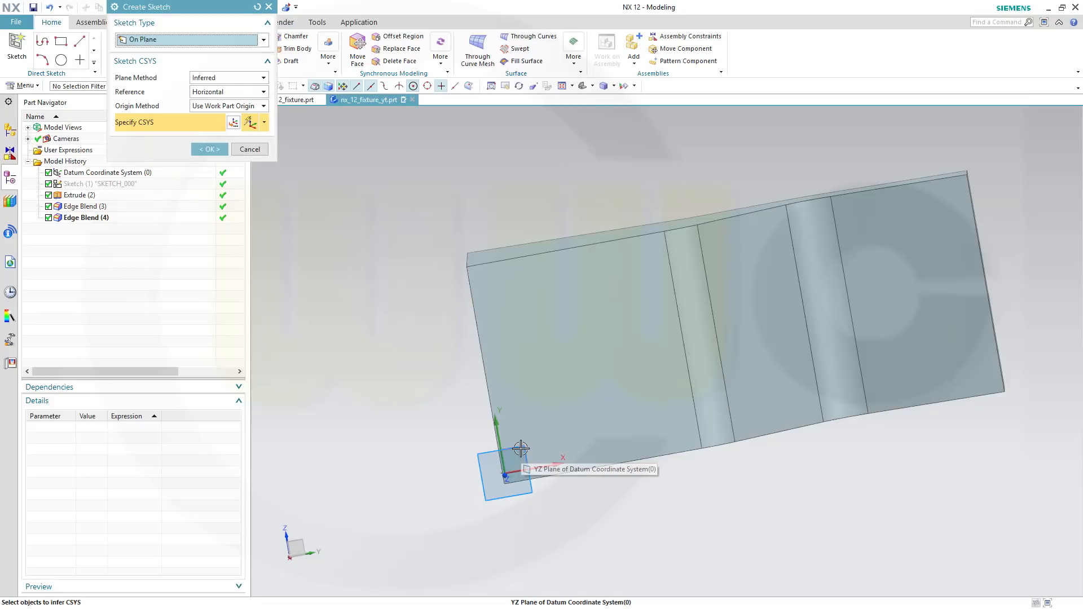
pyautogui.click(520, 449)
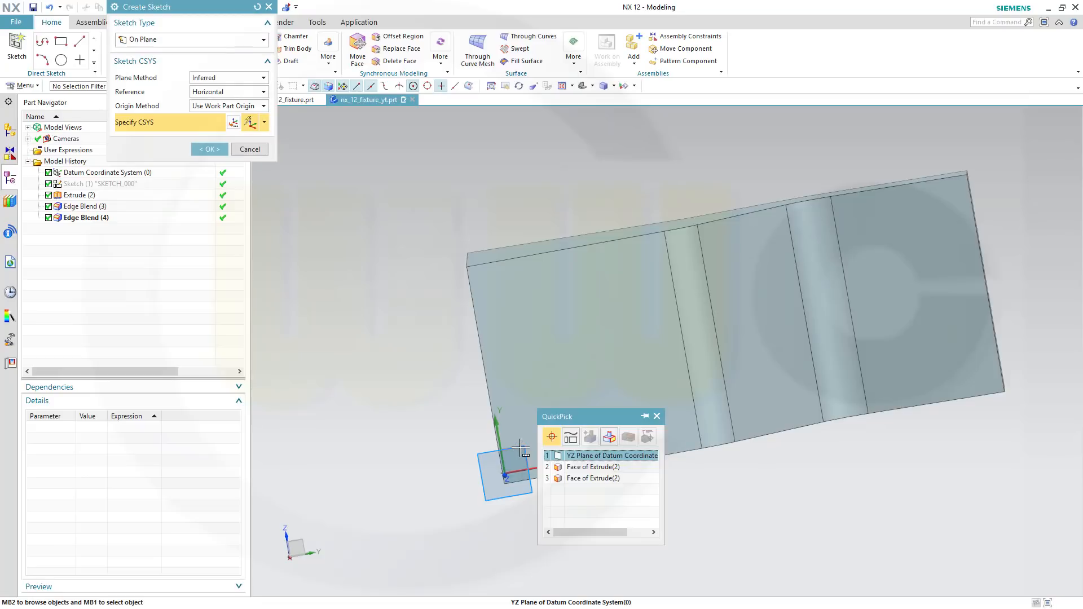
pyautogui.click(583, 453)
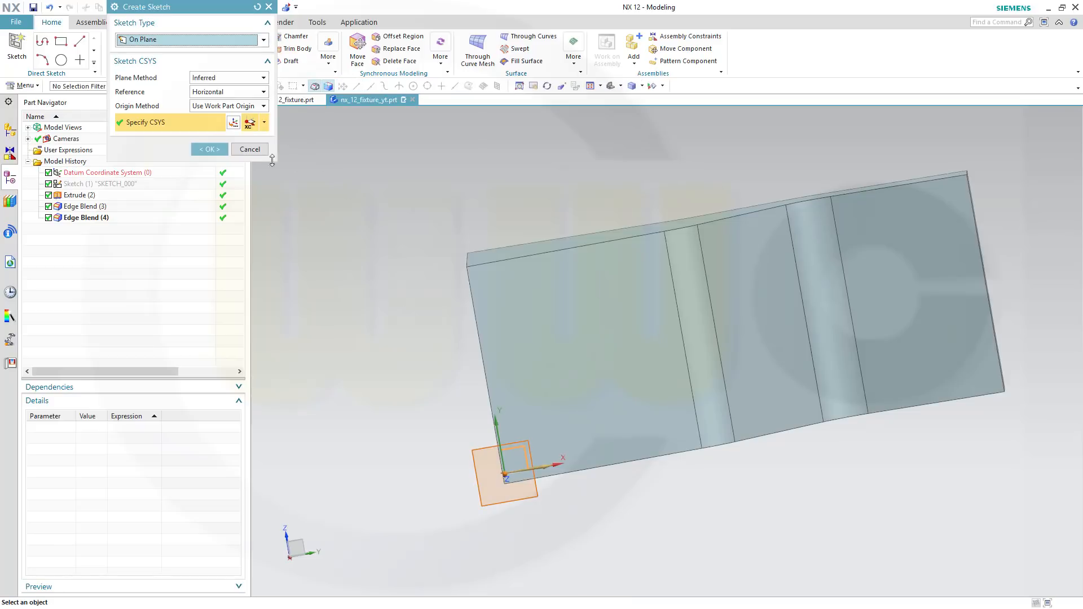
pyautogui.click(209, 149)
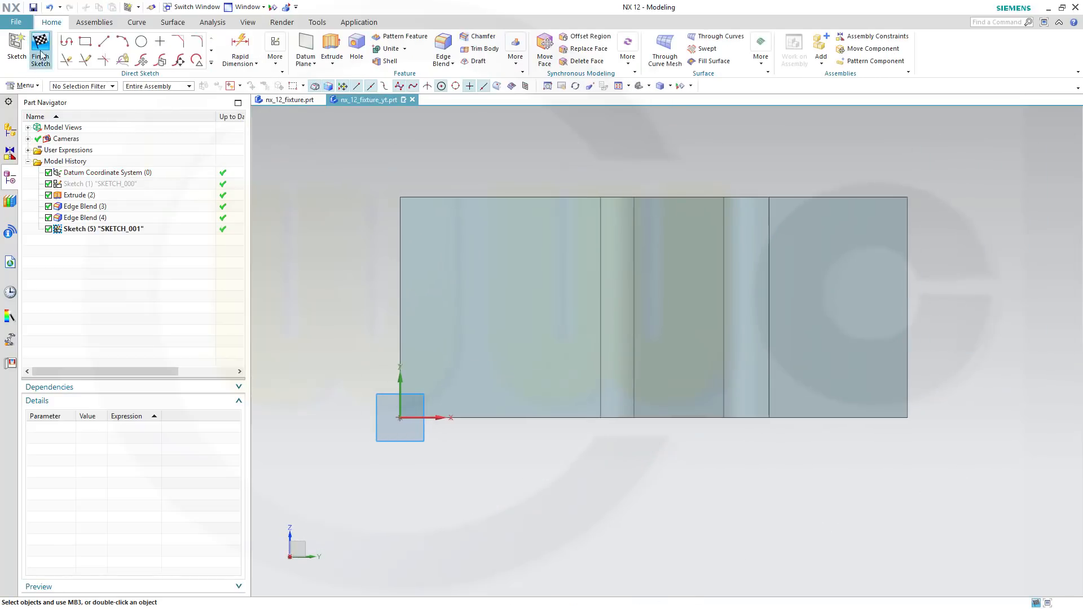
# - Sketch an open zigzag of four connected lines from below the origin towards the body's far end, the middle two about 89 and 97 mm long
pyautogui.click(70, 44)
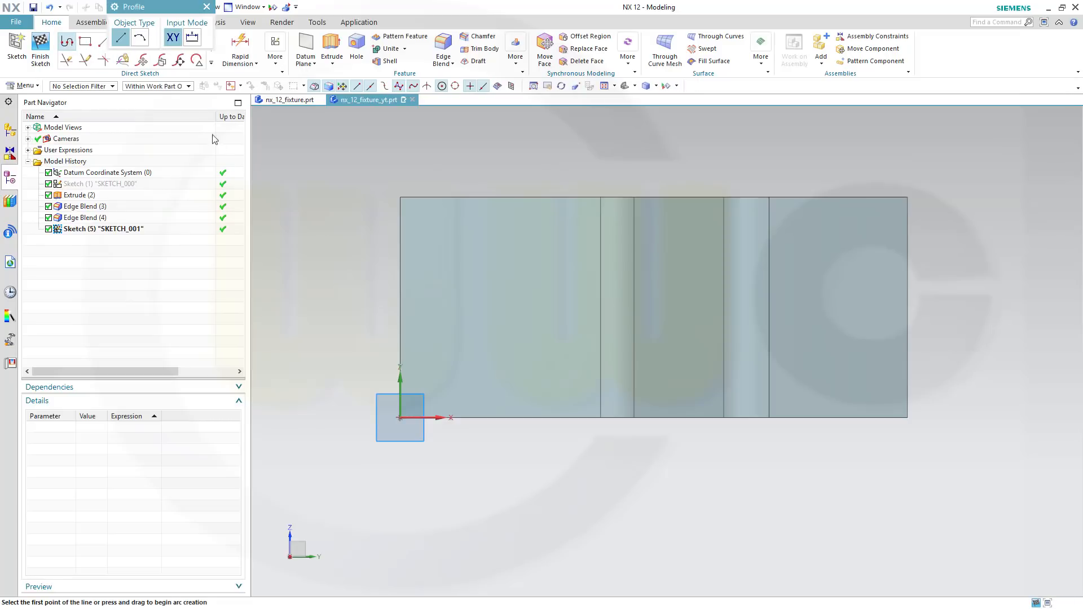
pyautogui.click(409, 471)
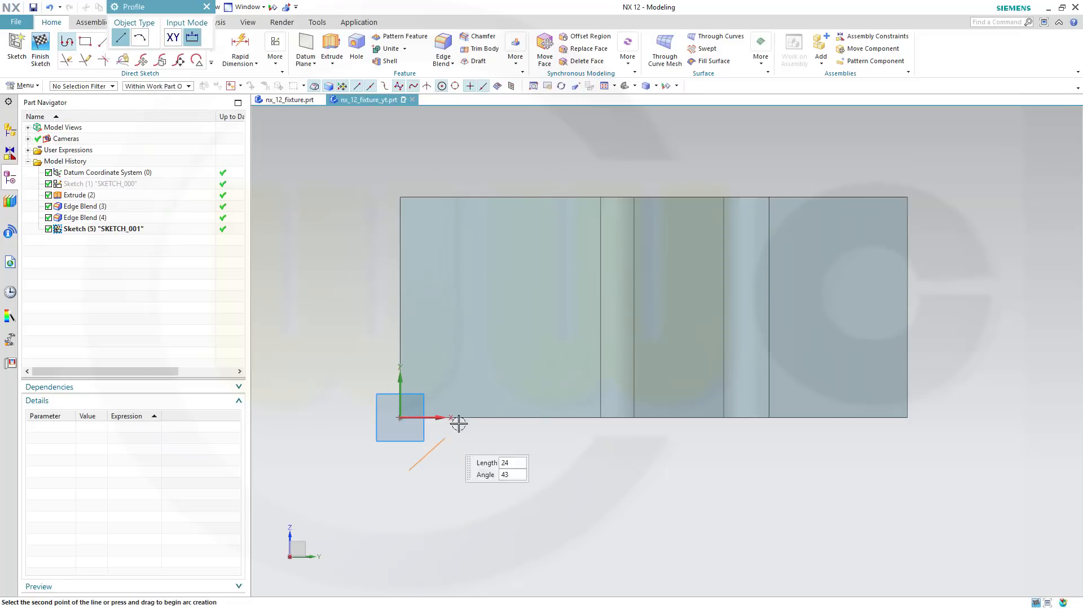
pyautogui.click(470, 385)
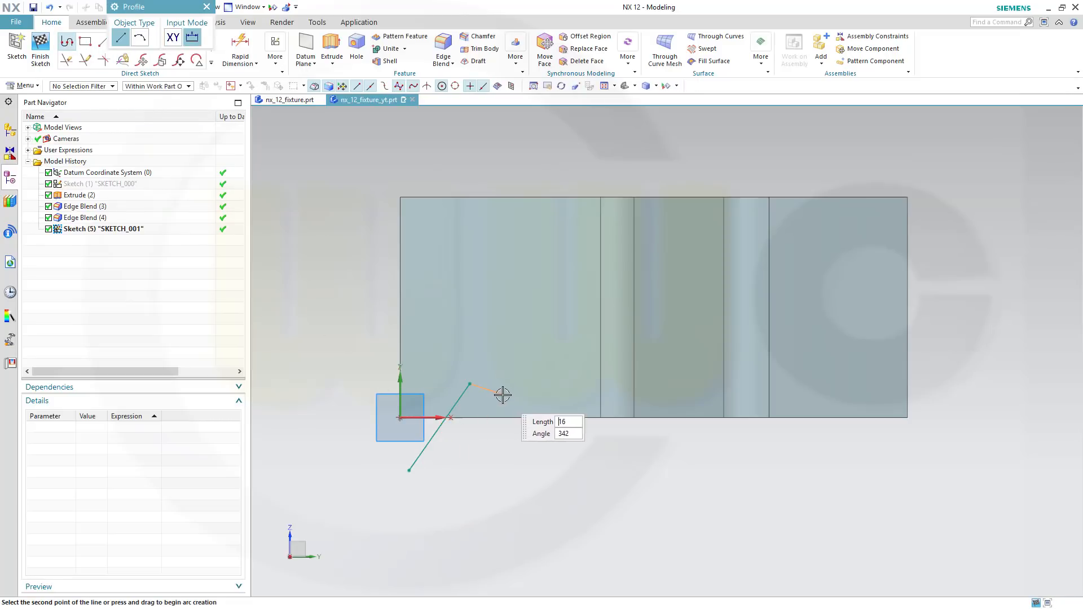
pyautogui.click(658, 438)
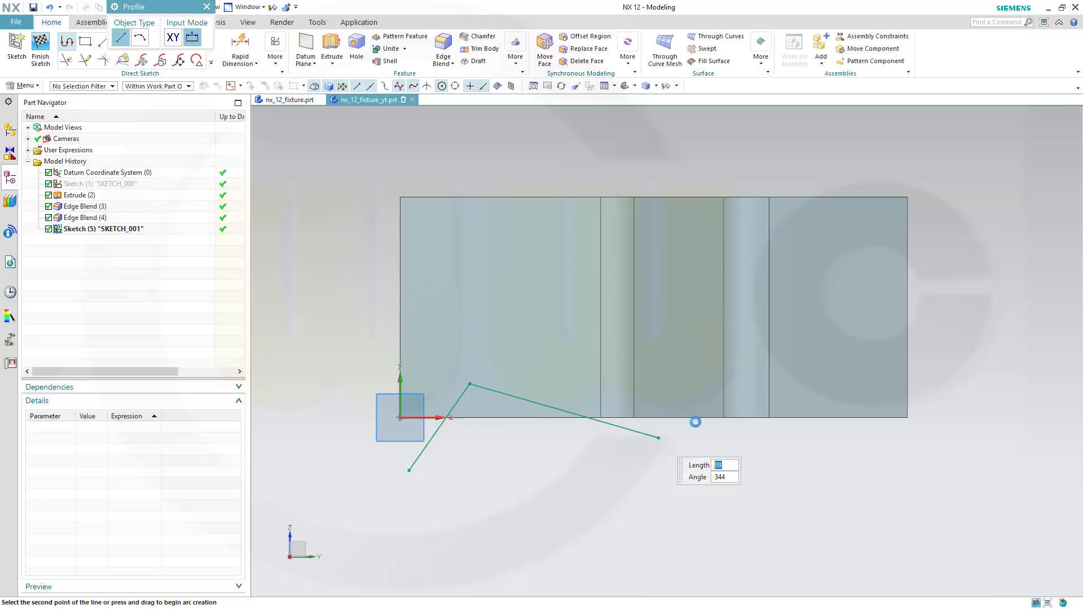
pyautogui.click(849, 340)
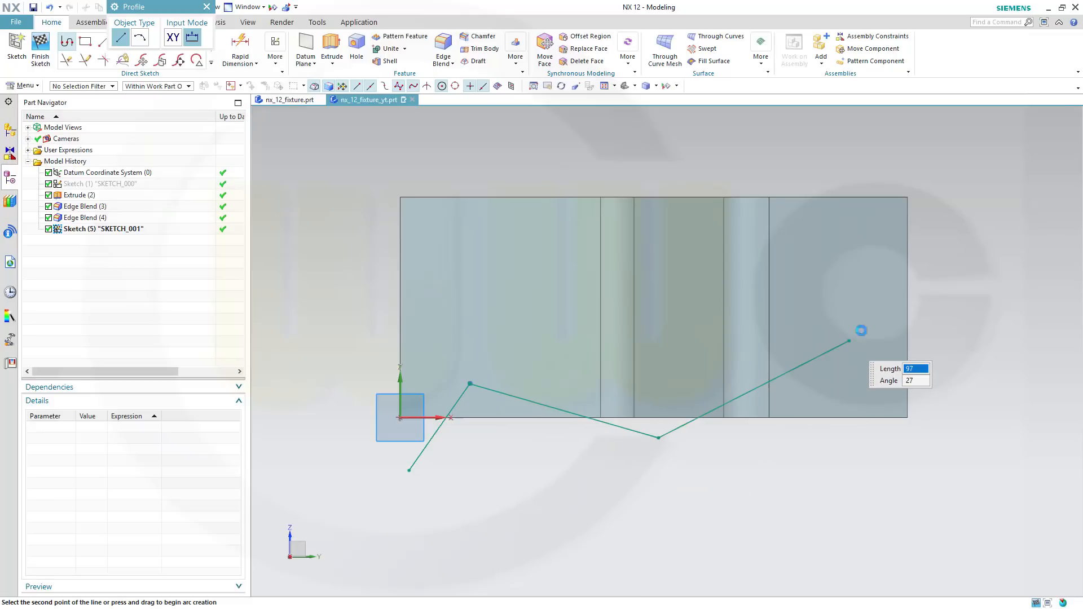
pyautogui.click(867, 265)
pyautogui.press('Escape')
pyautogui.press('Escape')
# - Dimension the lengths of the zigzag's first and last lines, setting each to 40 mm
pyautogui.click(242, 49)
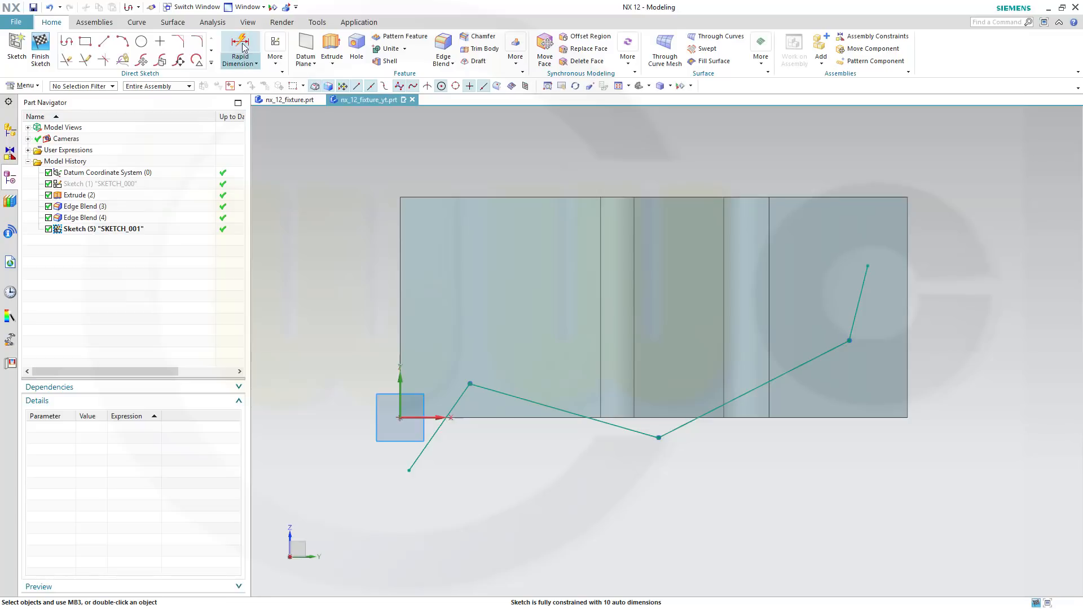
pyautogui.click(440, 427)
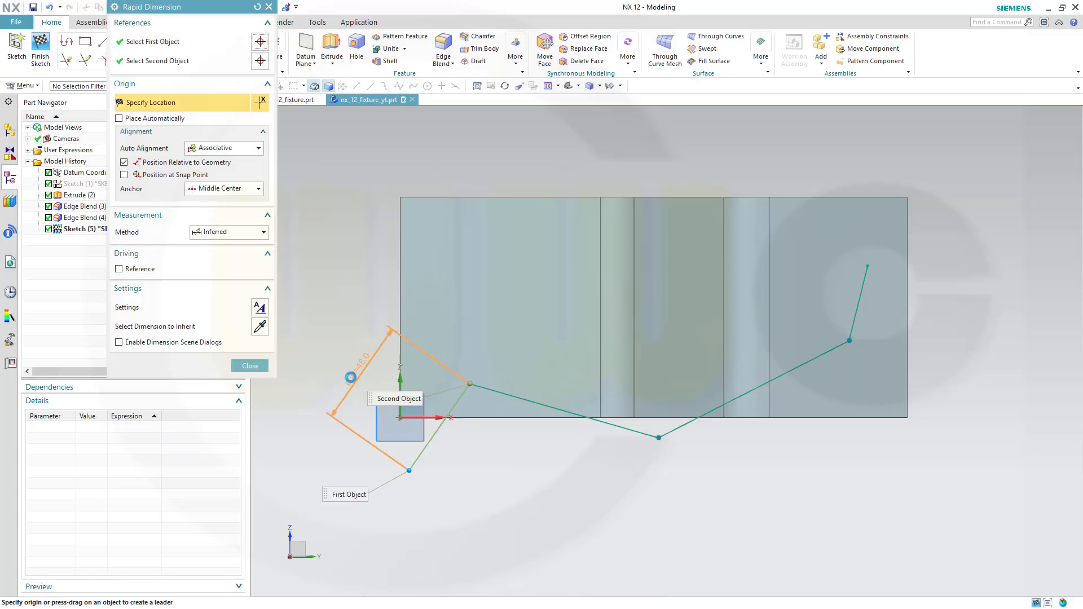
pyautogui.click(338, 374)
pyautogui.write('40')
pyautogui.press('Return')
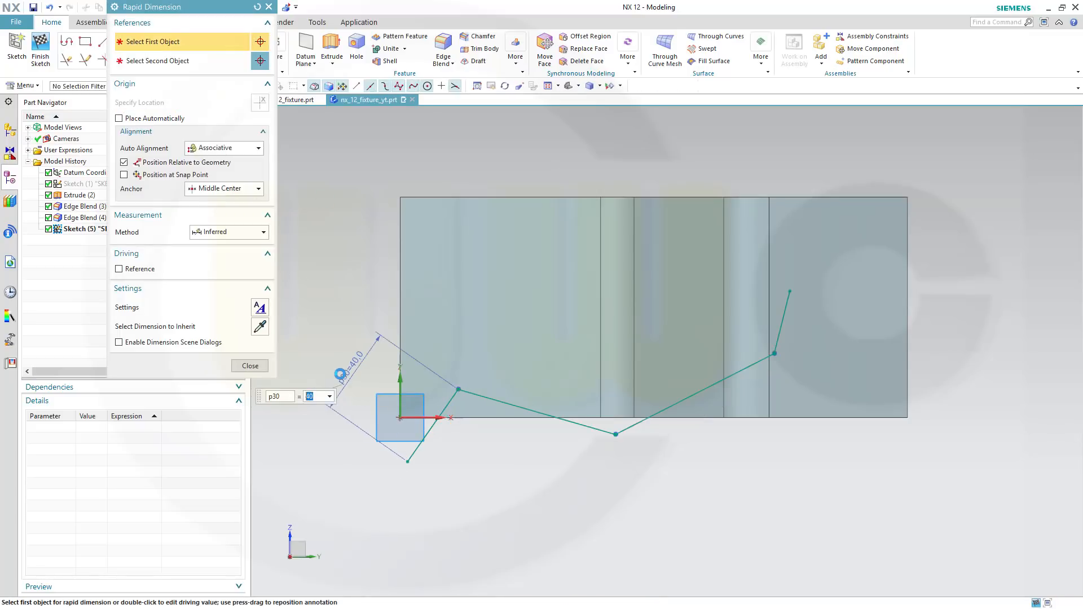
pyautogui.click(788, 306)
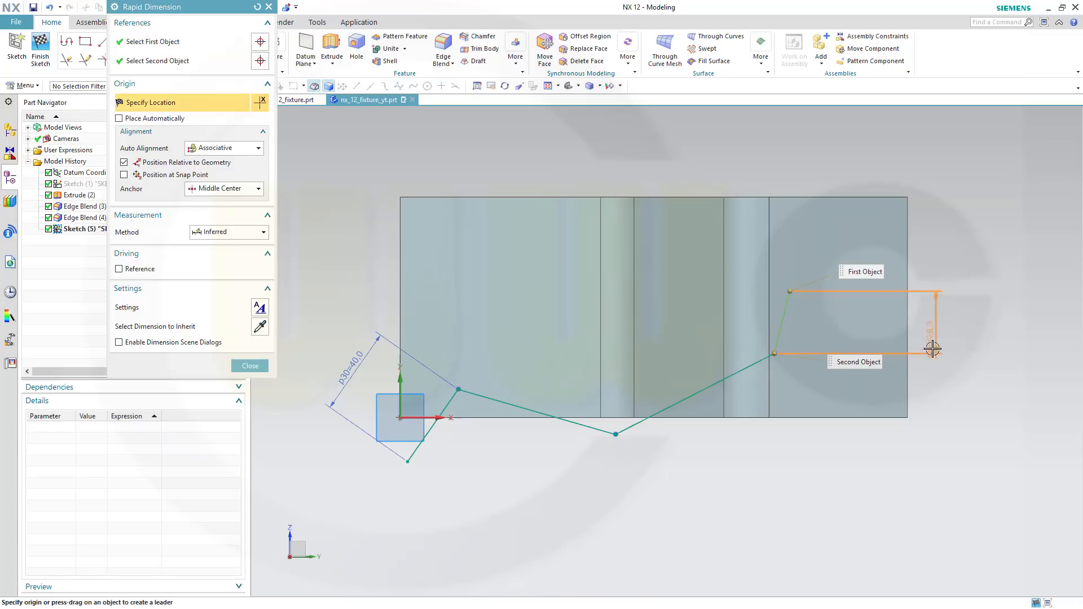
pyautogui.click(921, 367)
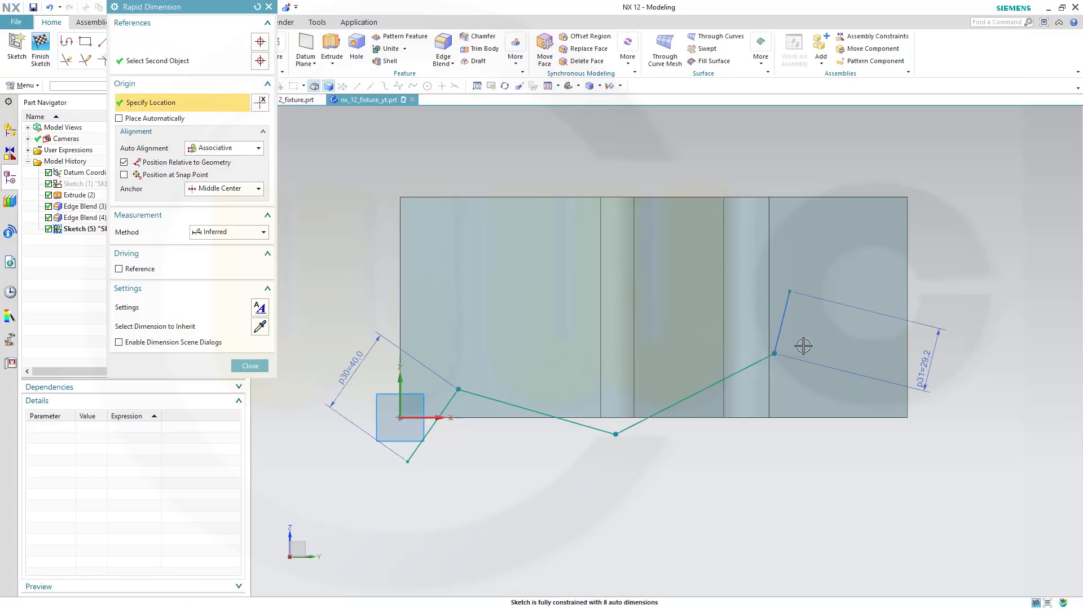
pyautogui.write('40')
pyautogui.press('Return')
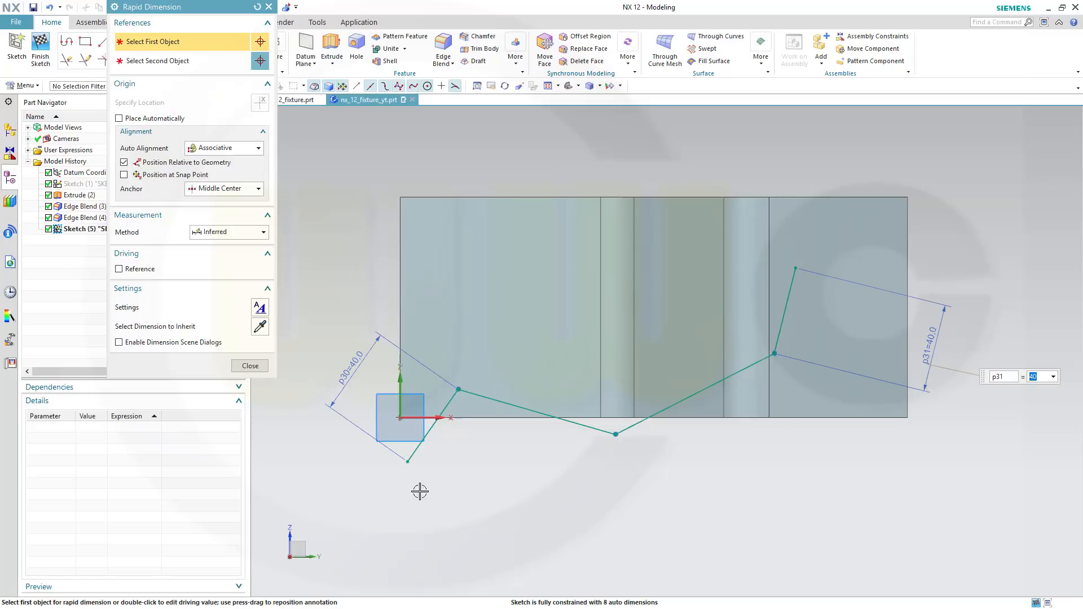
# - Dimension the horizontal distance between the zigzag's two open ends and set it to 225 mm
pyautogui.click(413, 461)
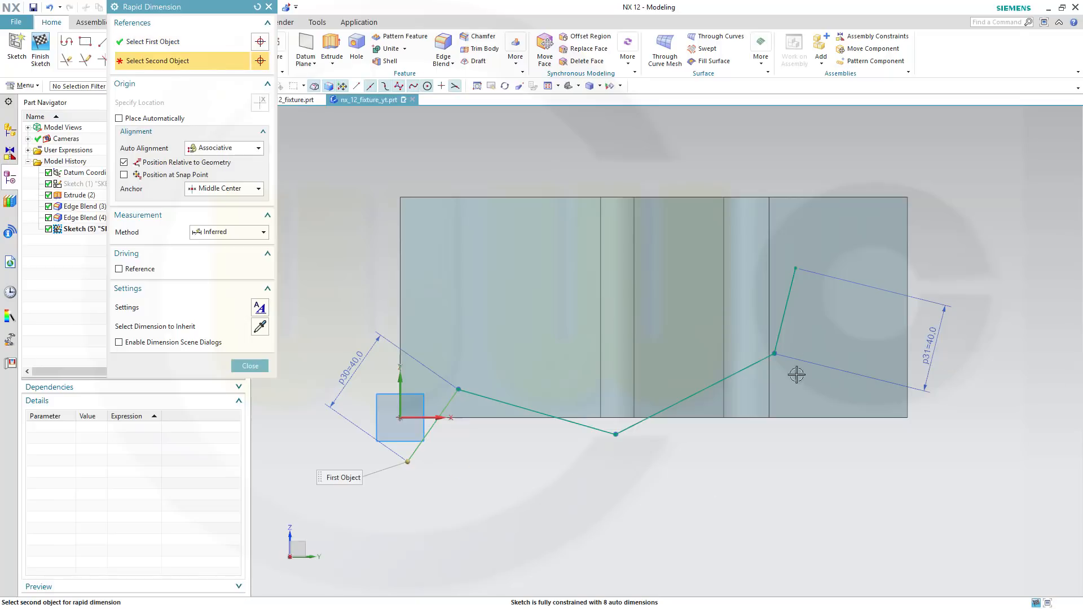
pyautogui.click(797, 268)
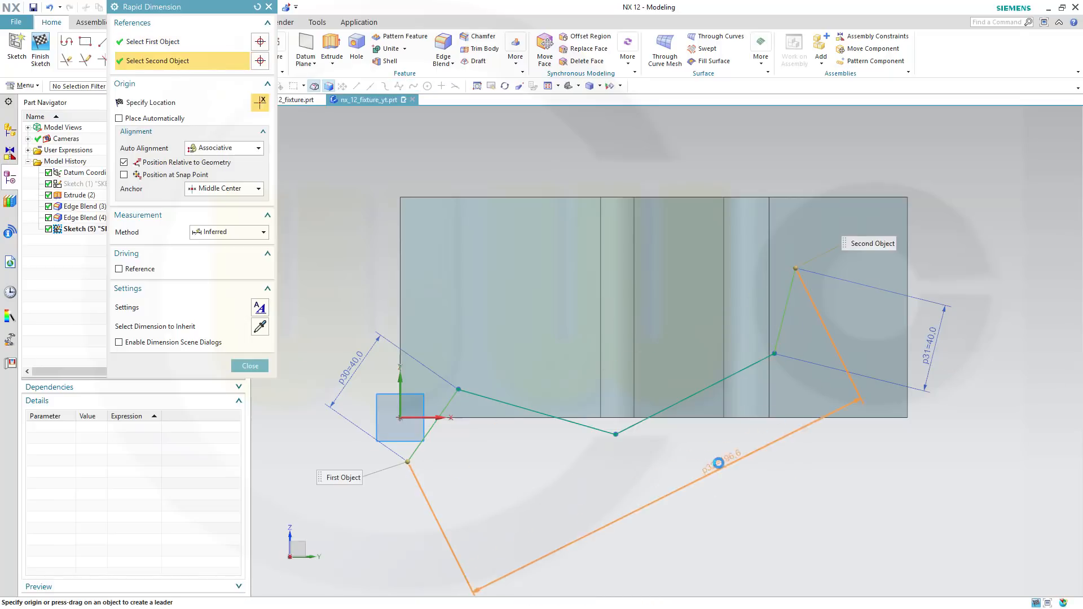
pyautogui.click(666, 479)
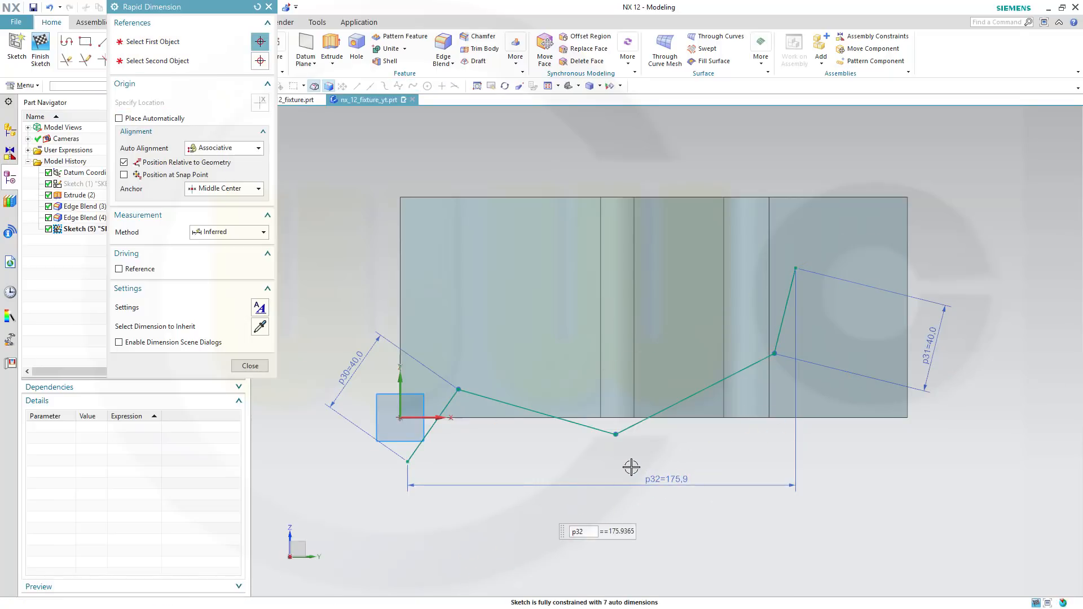
pyautogui.press('Return')
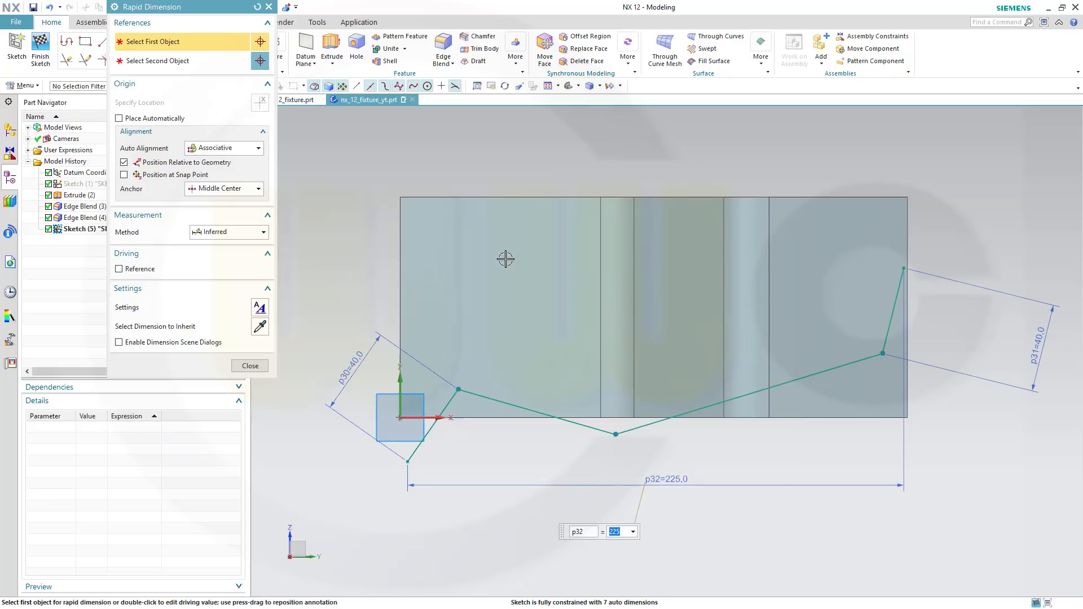
pyautogui.press('Escape')
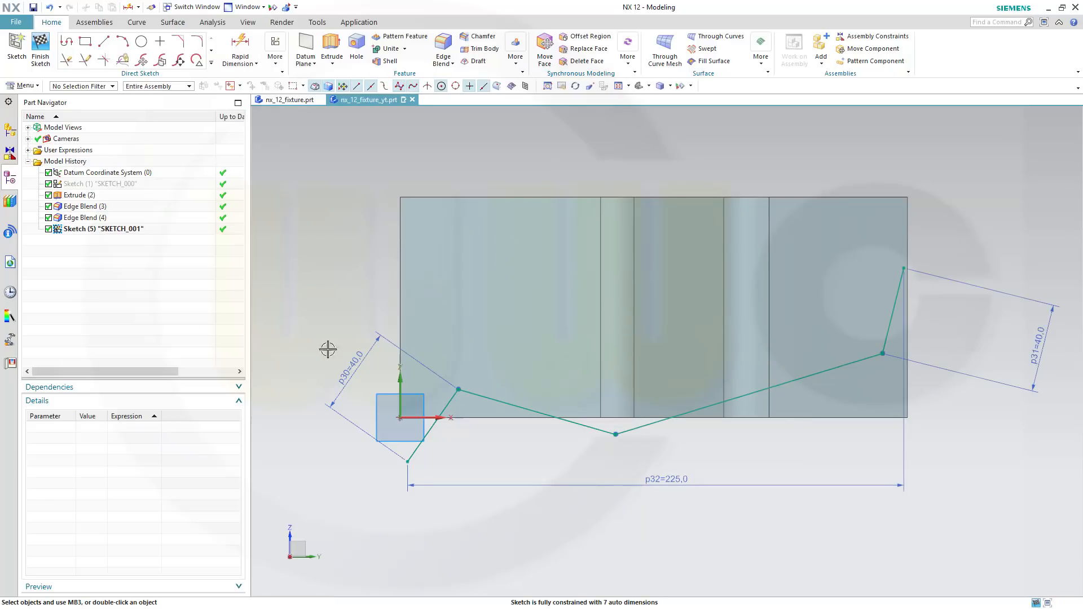
pyautogui.moveTo(293, 261)
pyautogui.mouseDown()
pyautogui.moveTo(790, 508)
pyautogui.moveTo(975, 482)
pyautogui.mouseUp()
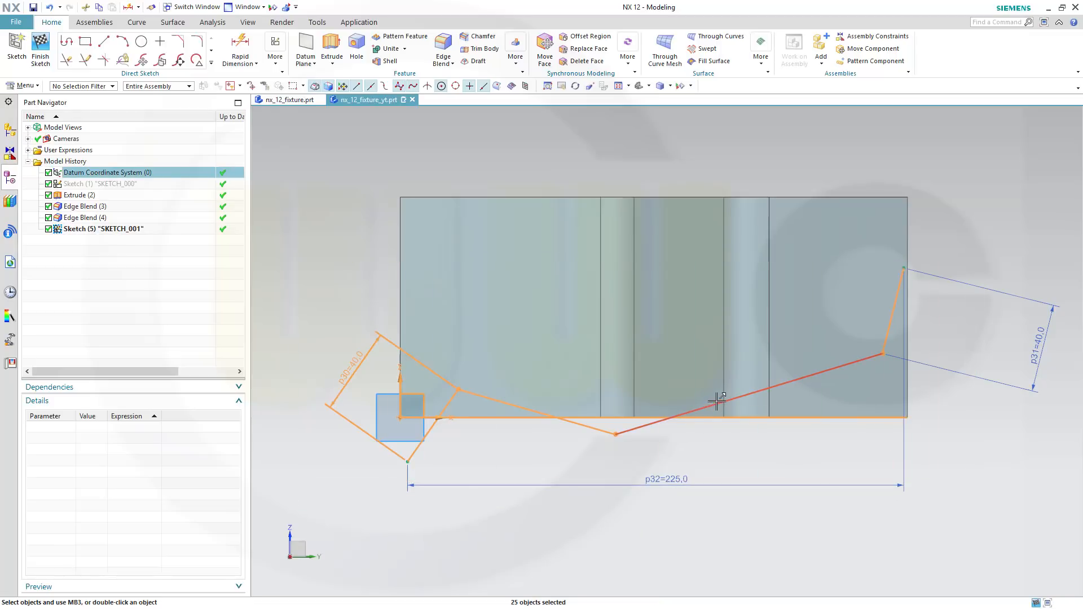
pyautogui.press('Escape')
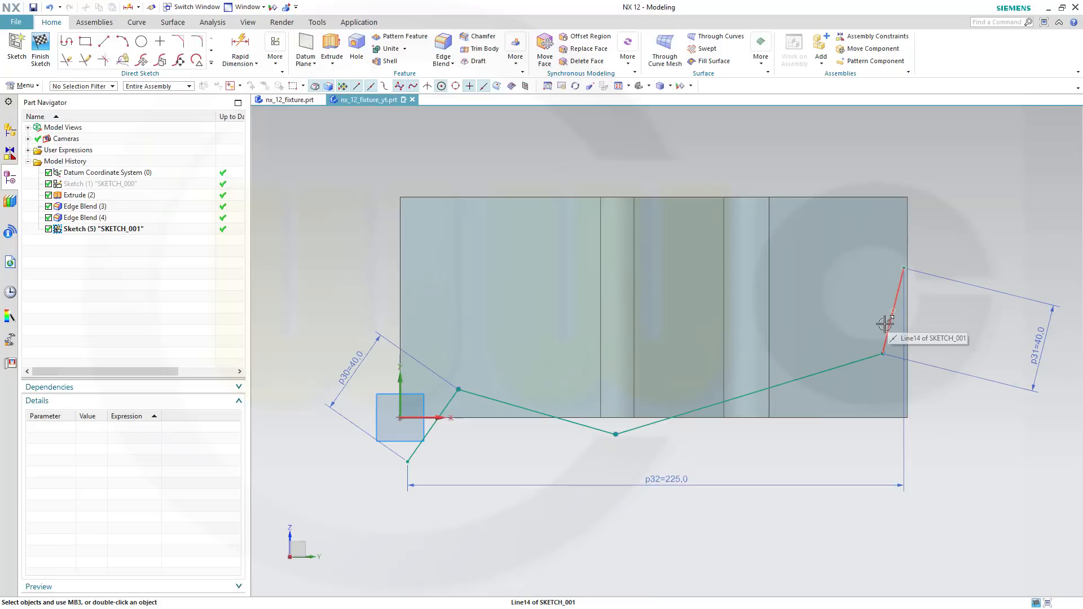
pyautogui.click(761, 368)
pyautogui.click(941, 325)
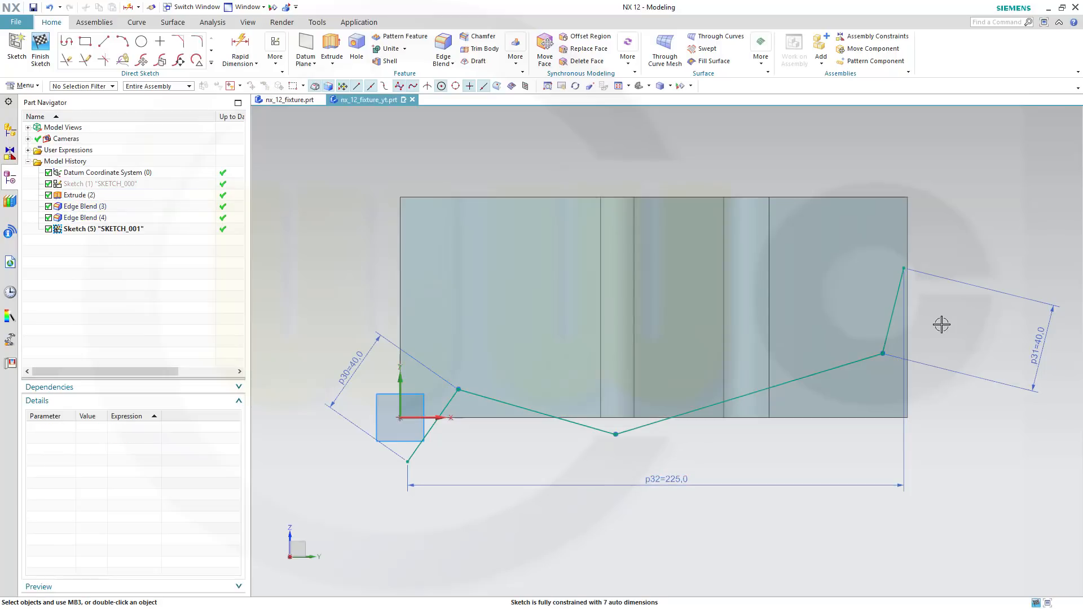
# - Restrict selection to curves, move the whole zigzag up onto the body, and shift its start point slightly away from the vertical axis
pyautogui.click(113, 86)
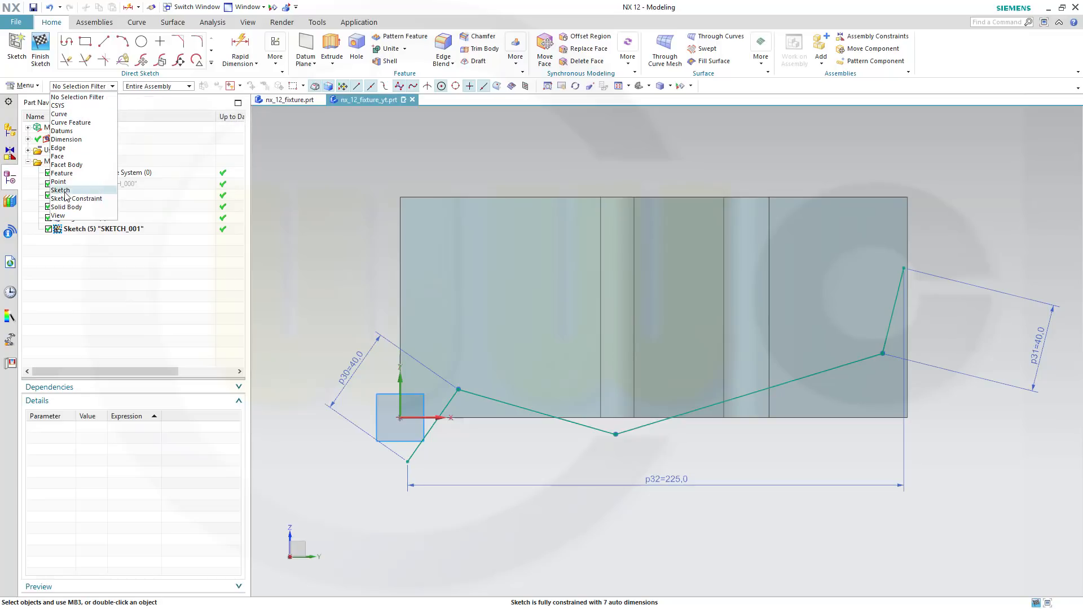
pyautogui.click(59, 114)
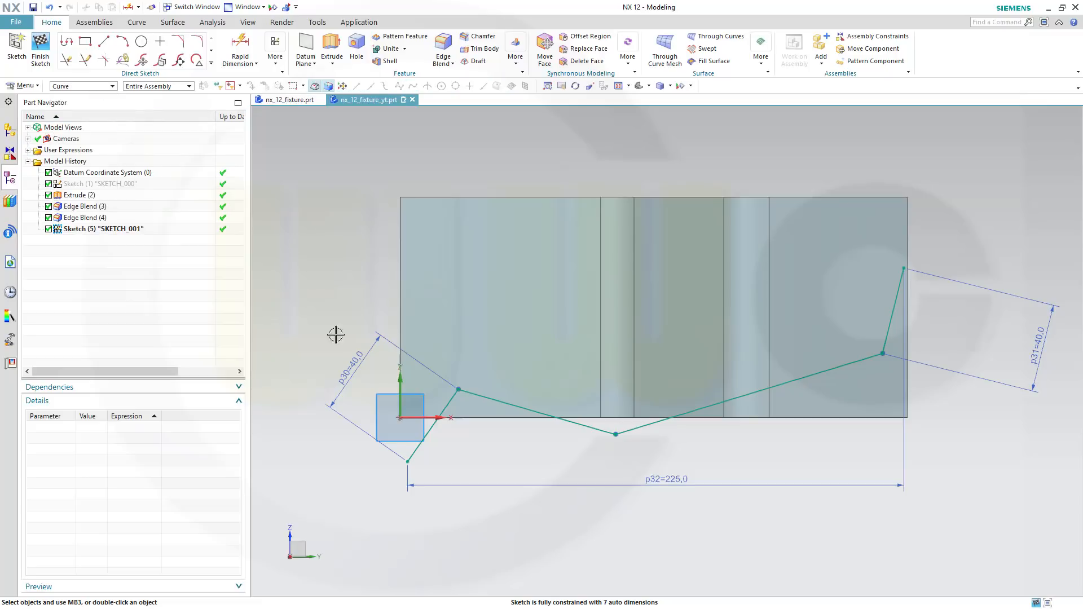
pyautogui.moveTo(283, 261)
pyautogui.mouseDown()
pyautogui.moveTo(613, 446)
pyautogui.moveTo(985, 476)
pyautogui.mouseUp()
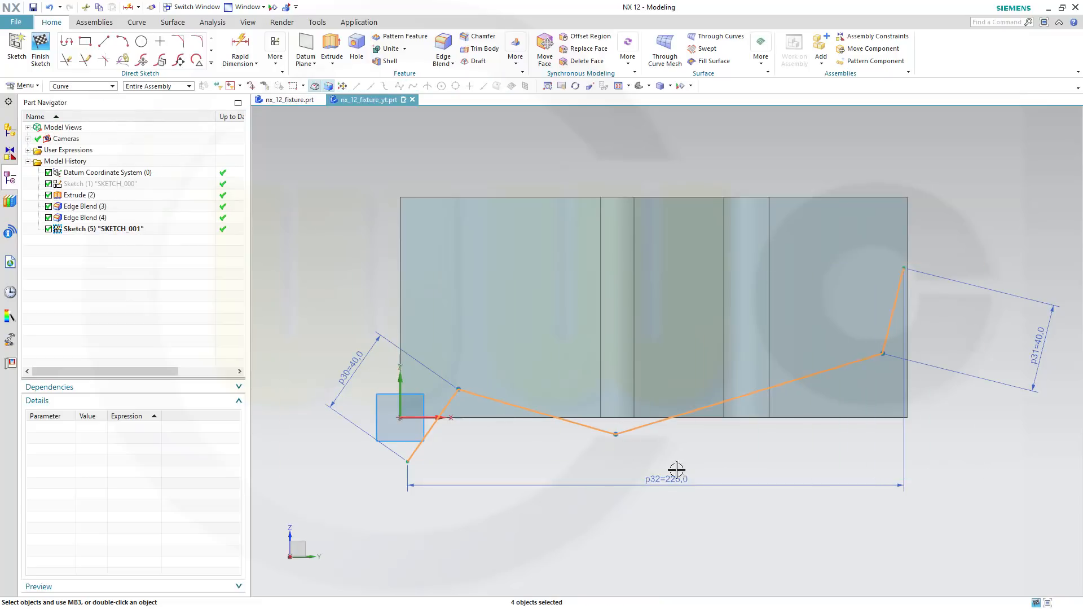
pyautogui.moveTo(560, 422); pyautogui.dragTo(557, 357)
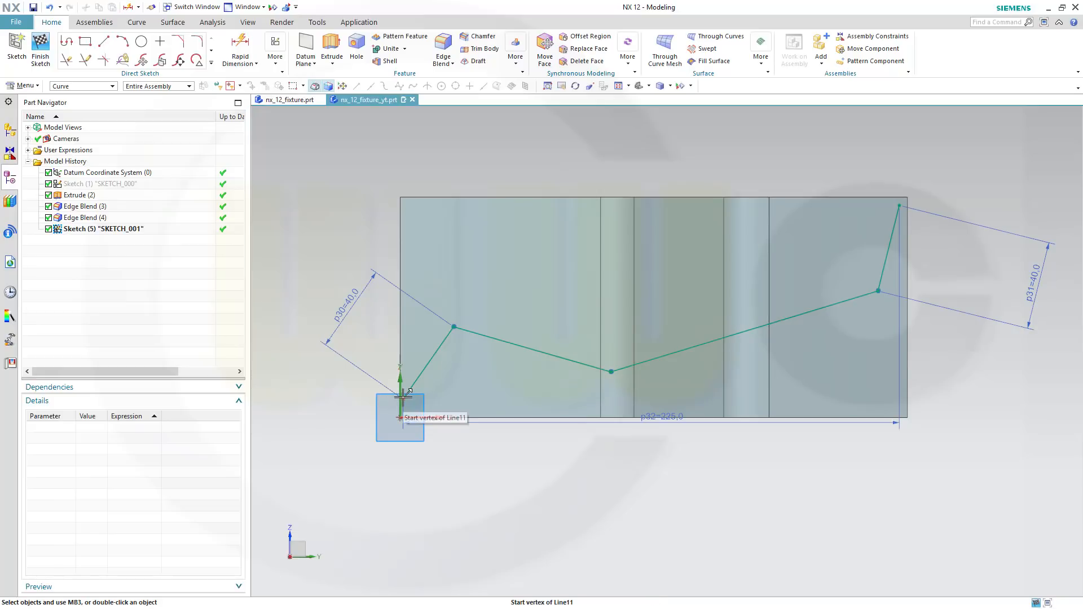
pyautogui.moveTo(404, 397); pyautogui.dragTo(420, 395)
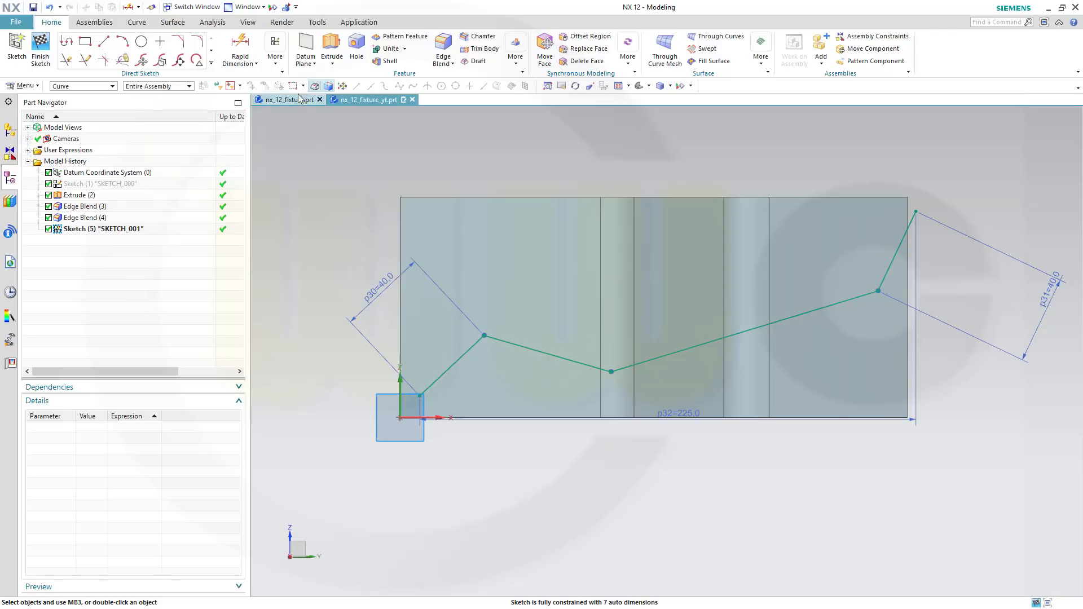
# - Dimension the horizontal distance from the vertical axis to the zigzag's start point as 5 mm
pyautogui.click(416, 396)
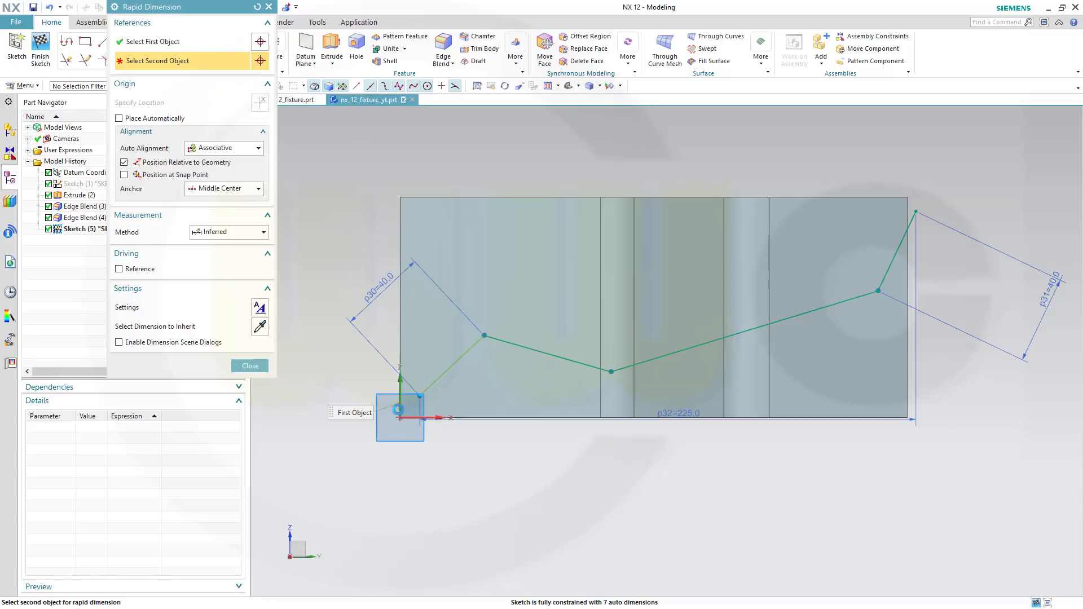
pyautogui.click(397, 409)
pyautogui.click(407, 460)
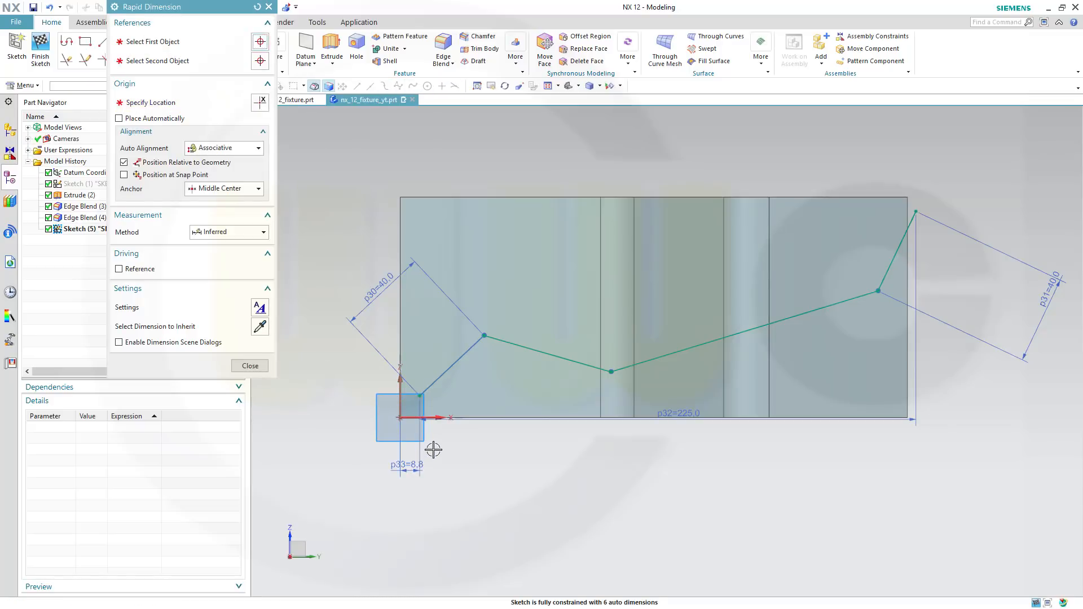
pyautogui.write('5')
pyautogui.press('Return')
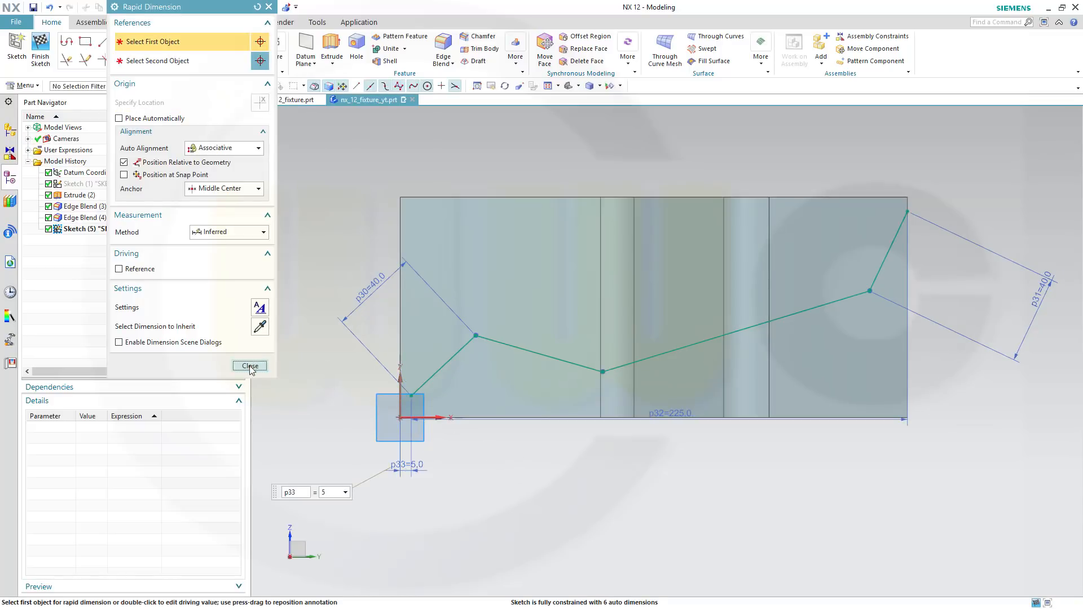
pyautogui.press('Escape')
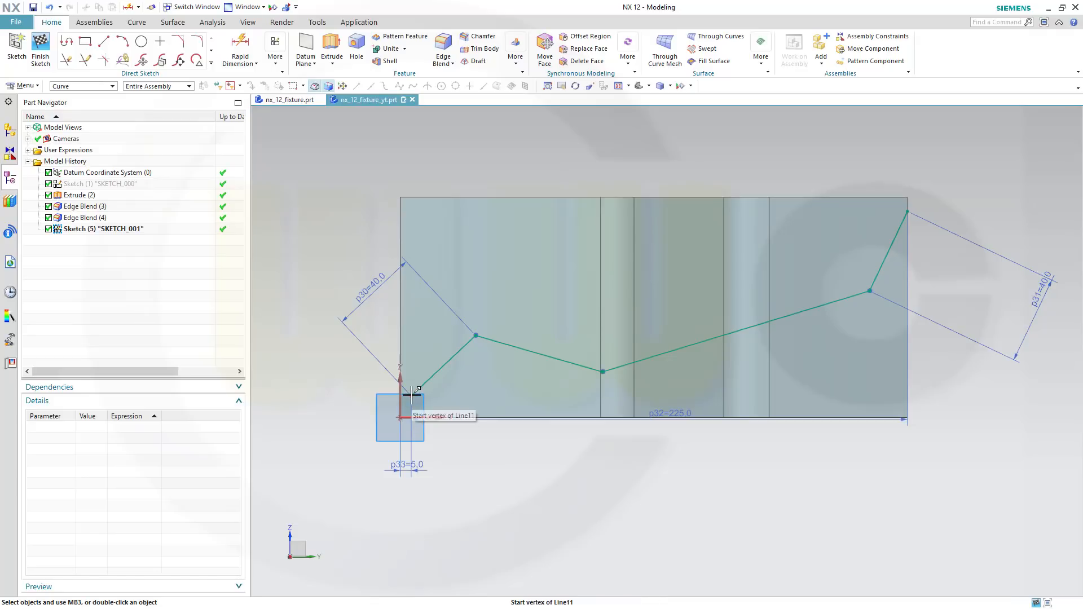
# - Remove the selection filter and constrain the zigzag's start point onto the sketch's horizontal axis with Point on Curve
pyautogui.click(413, 392)
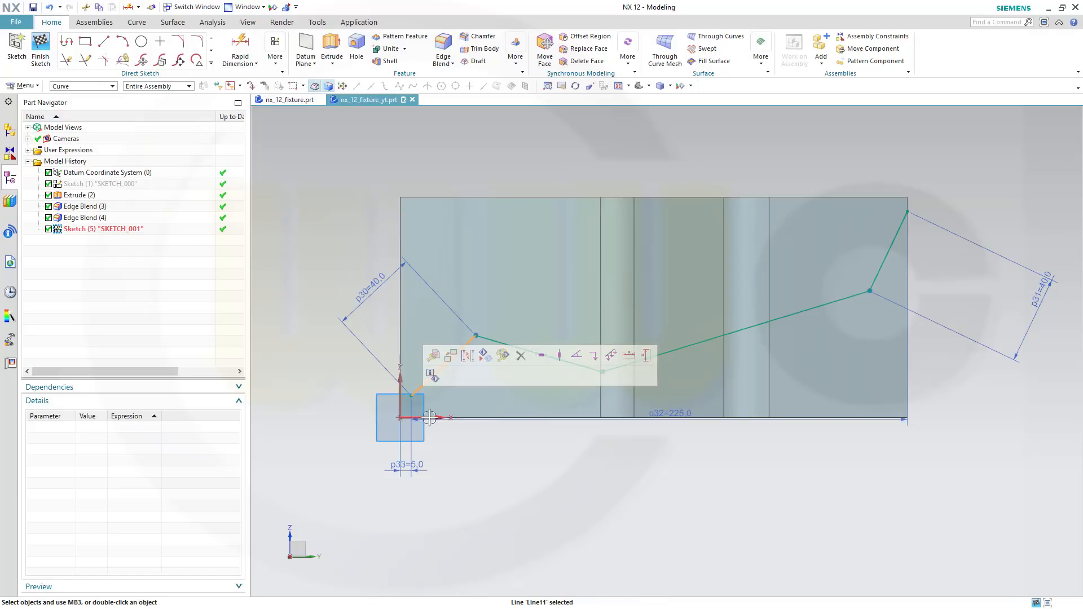
pyautogui.click(460, 436)
pyautogui.scroll(2, 429, 436)
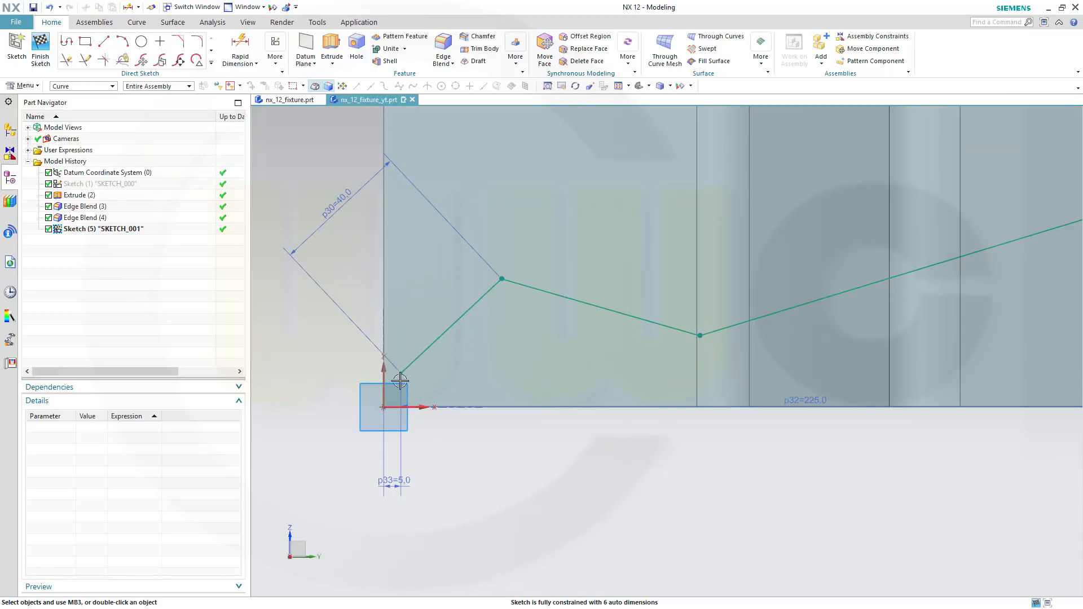
pyautogui.click(111, 88)
pyautogui.click(104, 96)
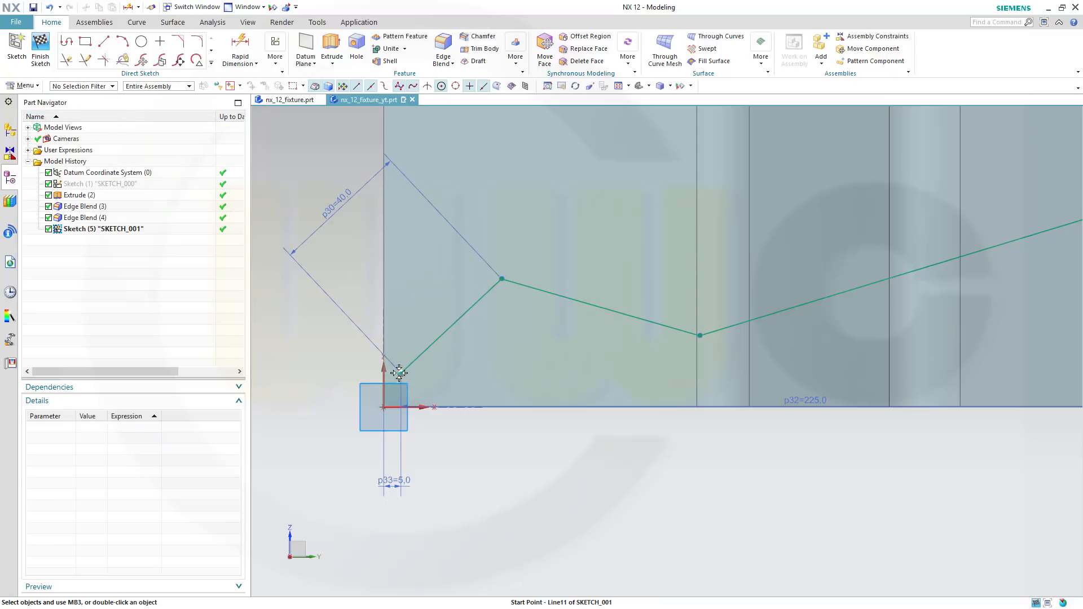
pyautogui.click(418, 405)
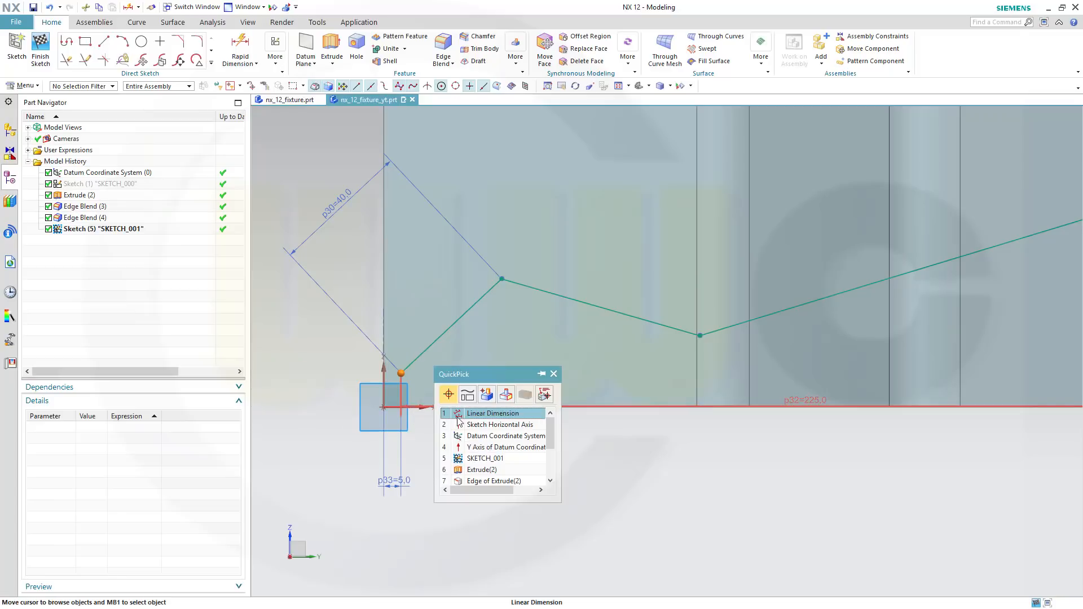
pyautogui.click(480, 420)
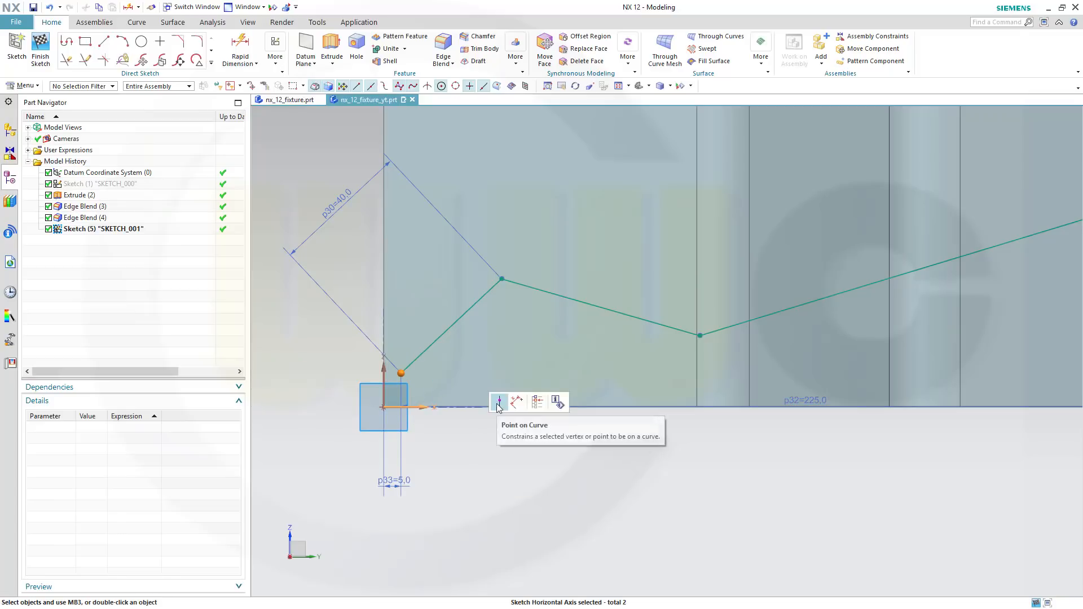
pyautogui.click(500, 402)
# - Move the zigzag's middle vertex slightly higher and farther from the origin, and finish the sketch
pyautogui.keyDown('shift'); pyautogui.moveTo(745, 451); pyautogui.dragTo(626, 486, button='middle'); pyautogui.keyUp('shift')
pyautogui.scroll(1, 654, 465)
pyautogui.scroll(-2, 677, 463)
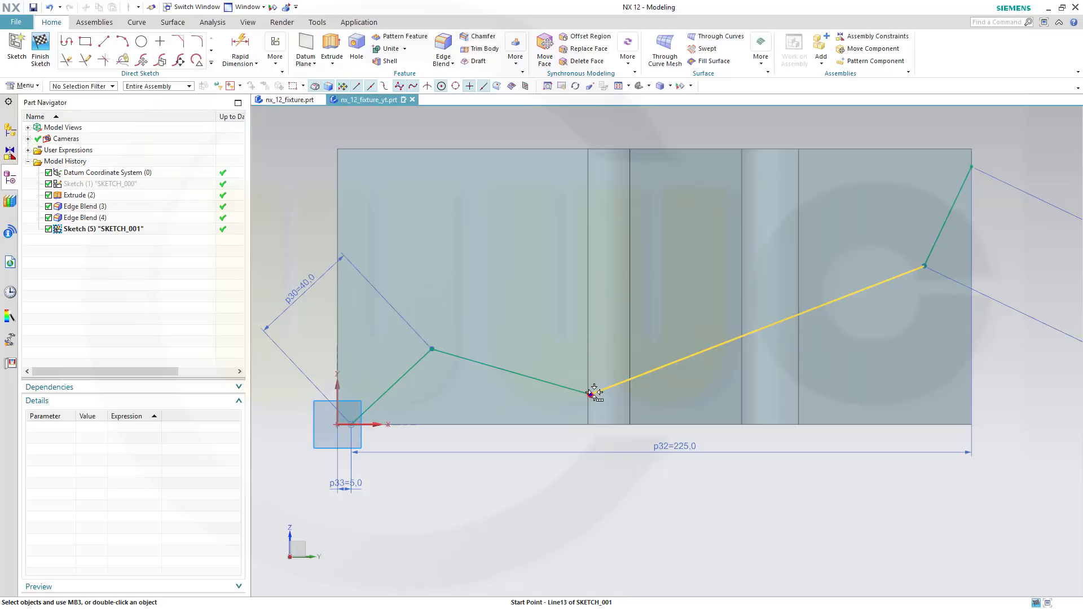
pyautogui.moveTo(591, 393); pyautogui.dragTo(647, 369)
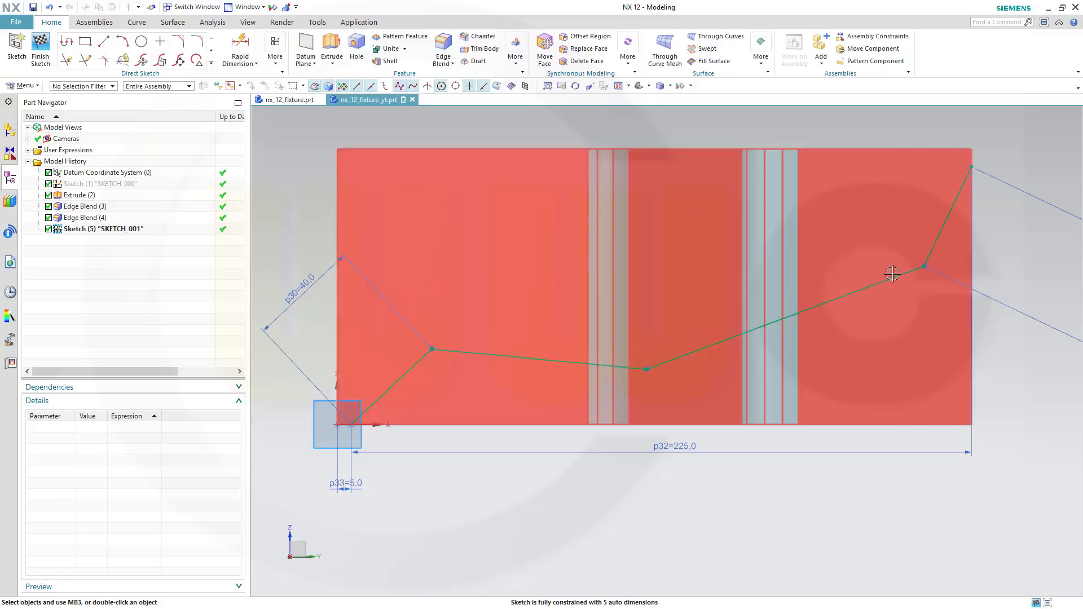
pyautogui.click(40, 45)
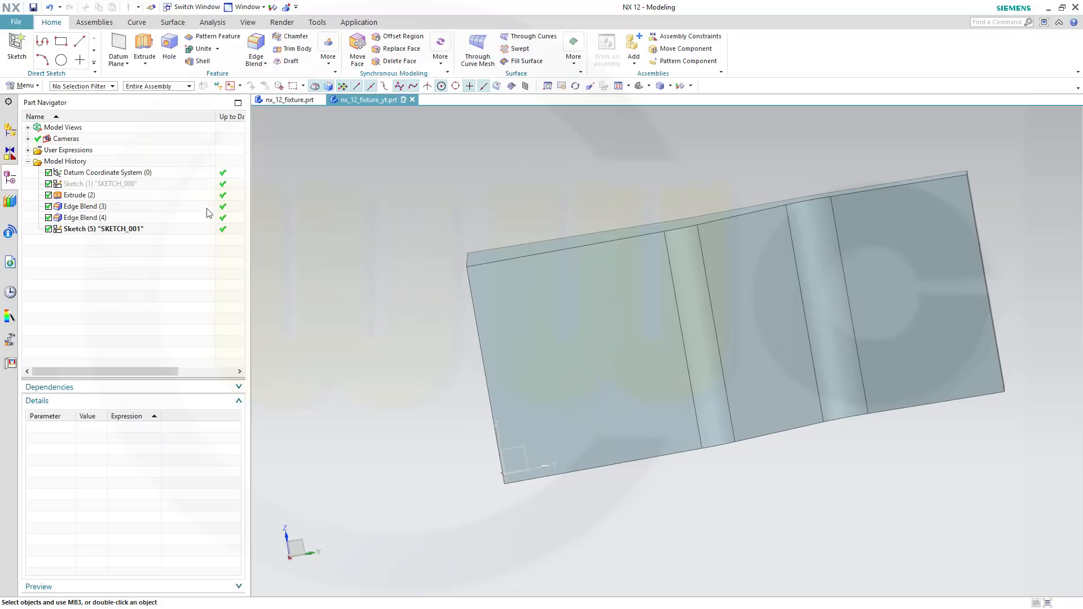
# - Start extruding the zigzag side-view sketch with a symmetric distance of 100 mm
pyautogui.click(144, 54)
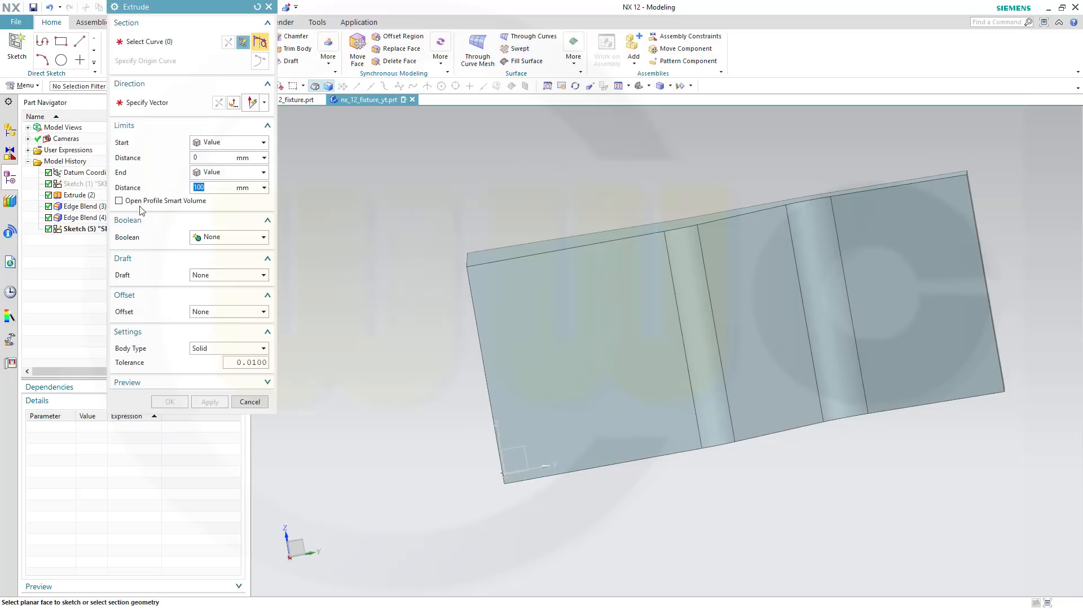
pyautogui.click(85, 230)
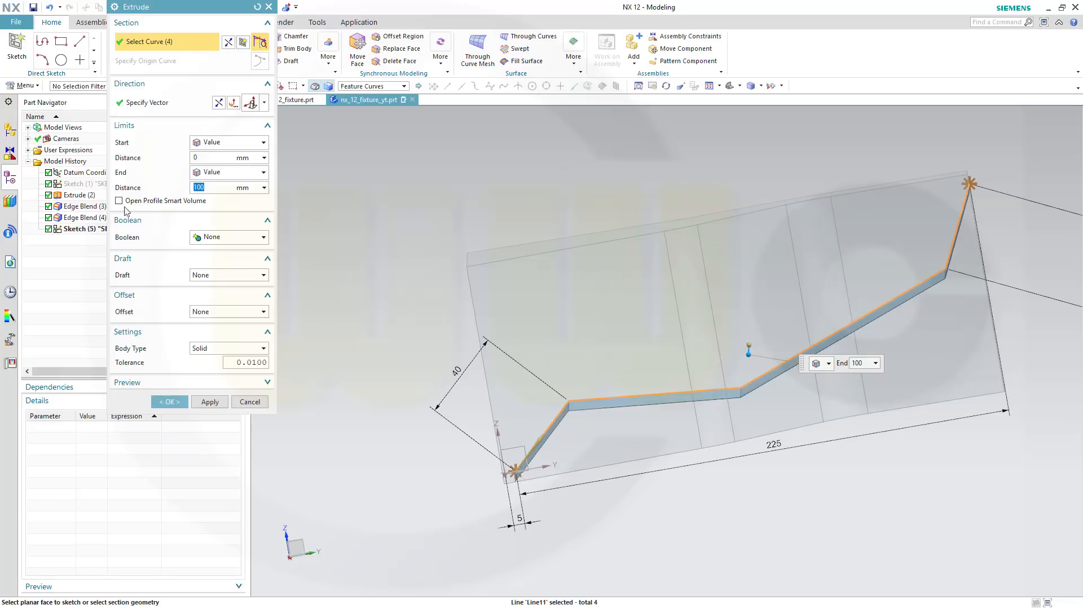
pyautogui.moveTo(410, 203); pyautogui.dragTo(375, 194, button='middle')
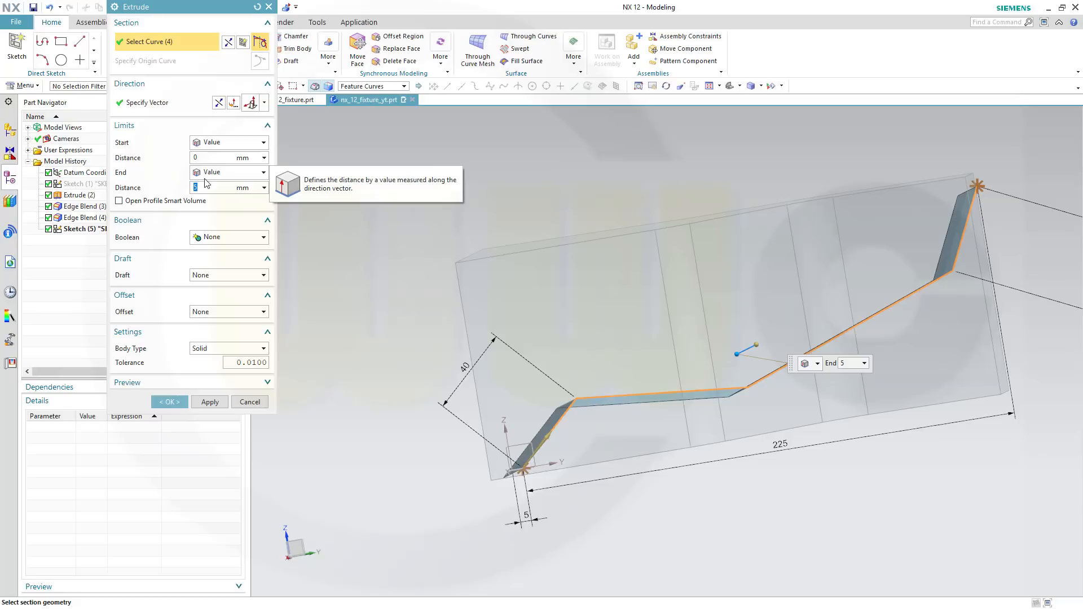
pyautogui.write('100')
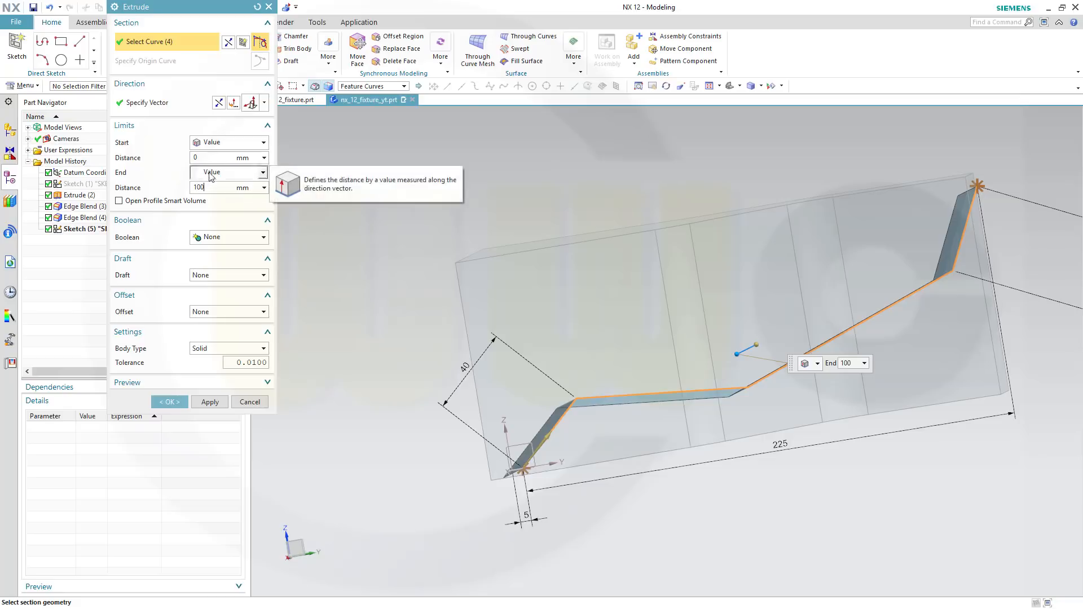
pyautogui.click(263, 142)
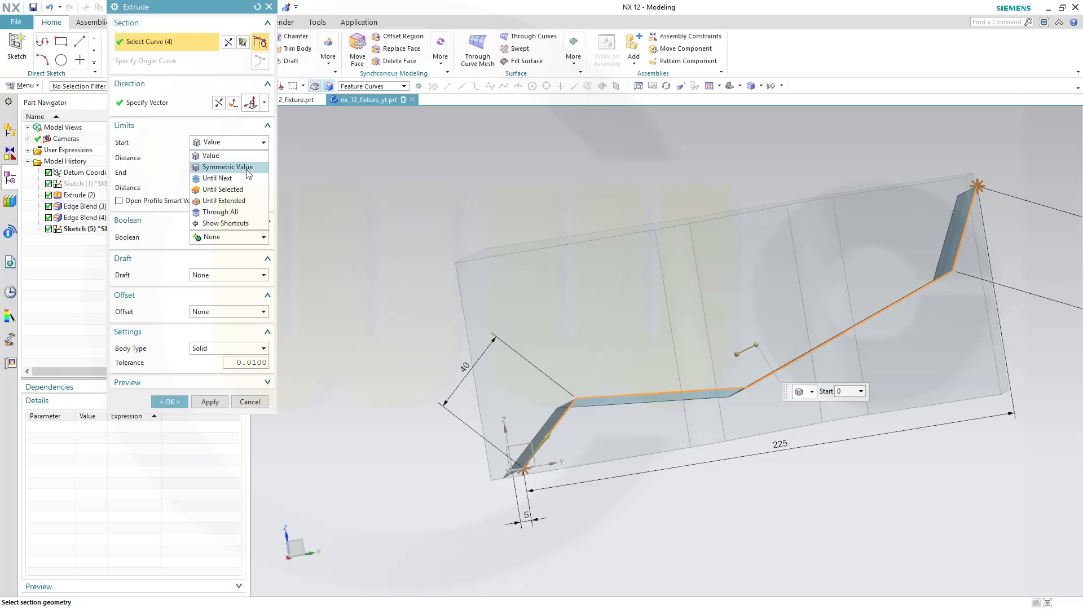
pyautogui.click(228, 167)
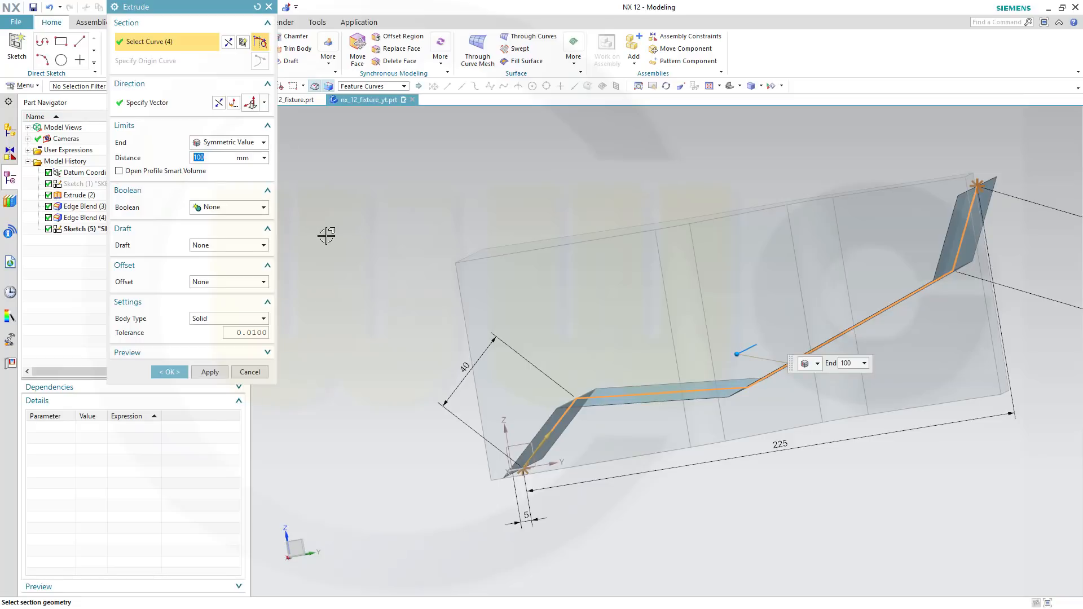
# - Thicken the zigzag extrusion with a two-sided offset from 0 to -5 mm and create it as a separate solid body
pyautogui.click(259, 283)
pyautogui.click(224, 313)
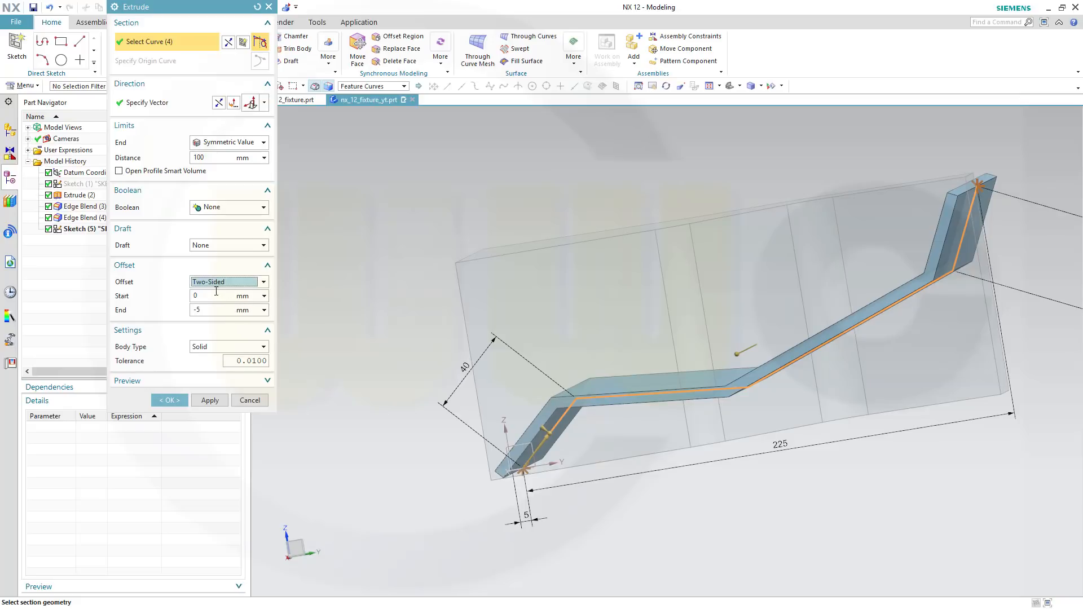
pyautogui.moveTo(347, 336); pyautogui.dragTo(326, 326, button='middle')
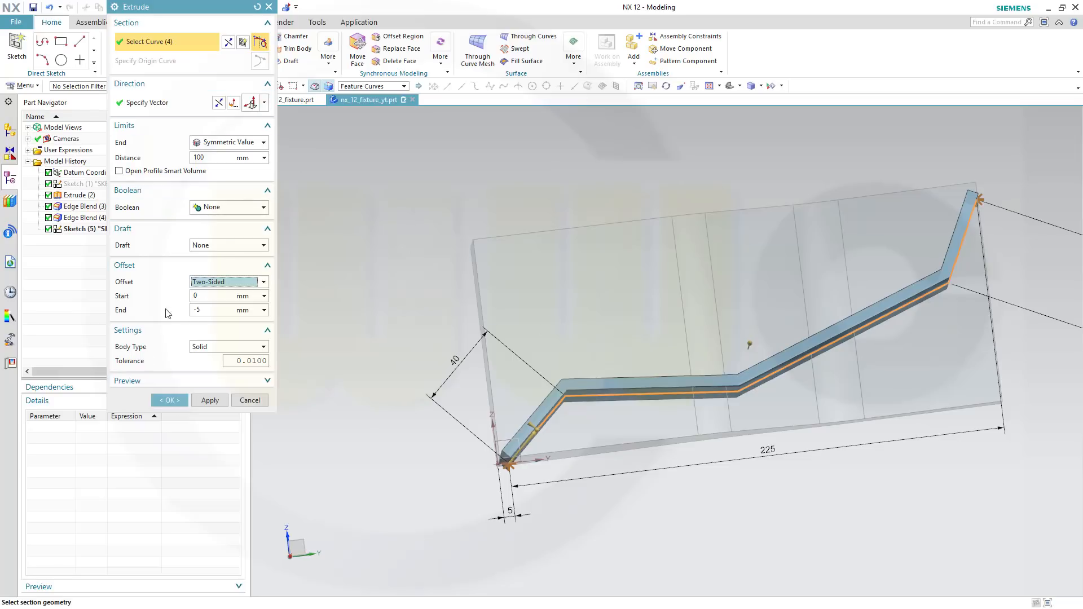
pyautogui.click(175, 404)
pyautogui.click(175, 404)
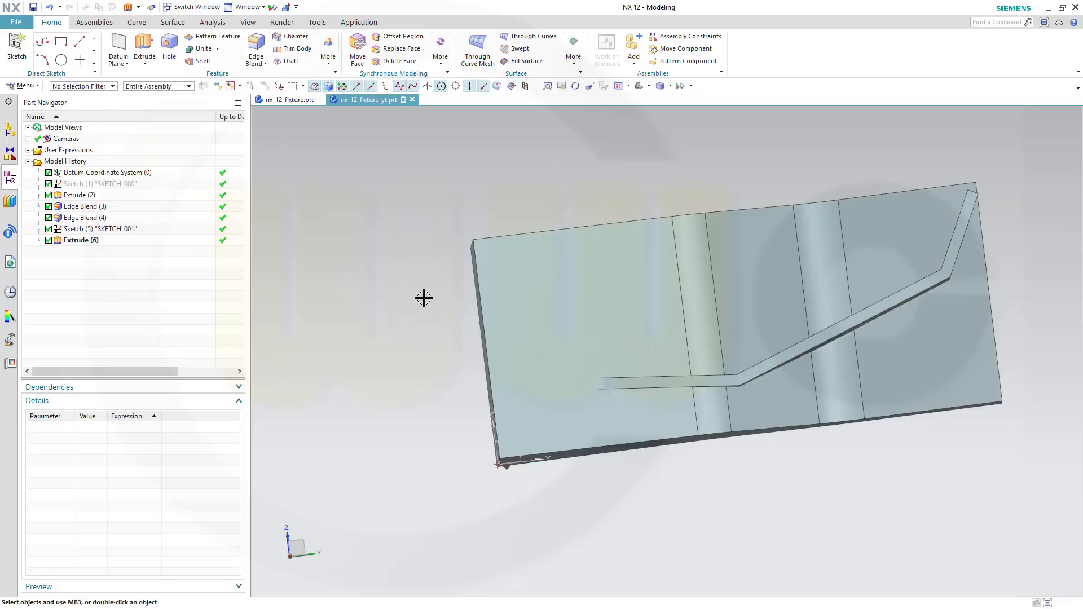
pyautogui.moveTo(425, 298); pyautogui.dragTo(461, 326, button='middle')
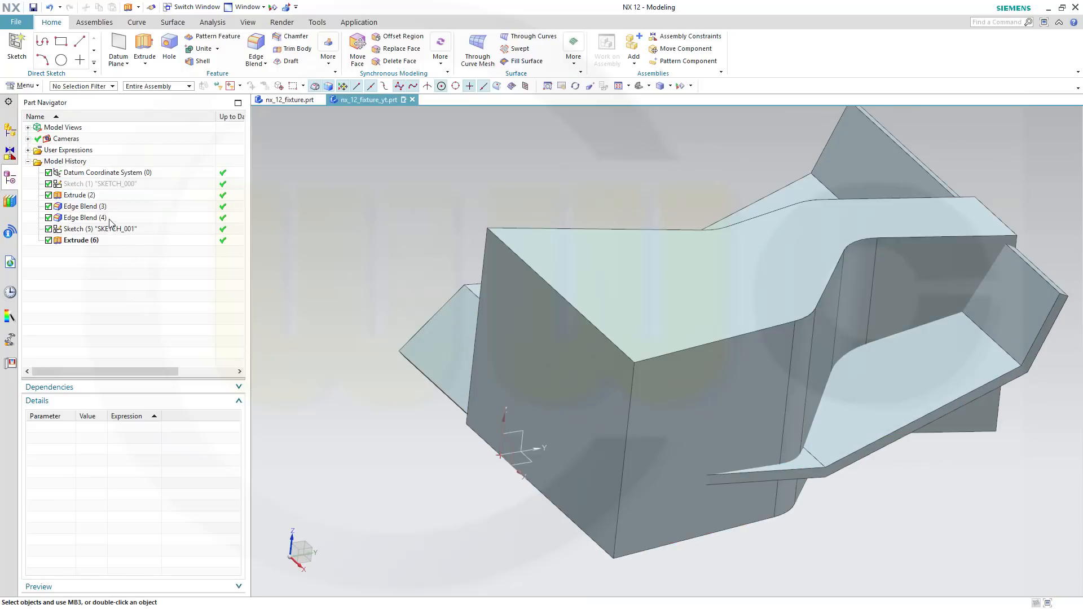
# - Show the first sketch with the top-view outline and open it for editing
pyautogui.rightClick(105, 185)
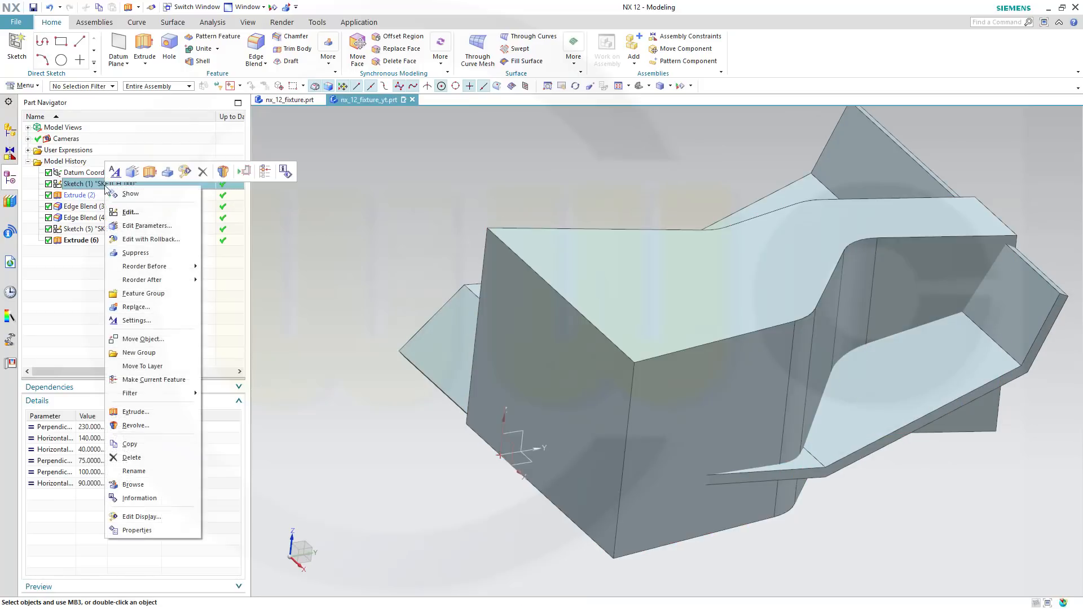
pyautogui.click(138, 195)
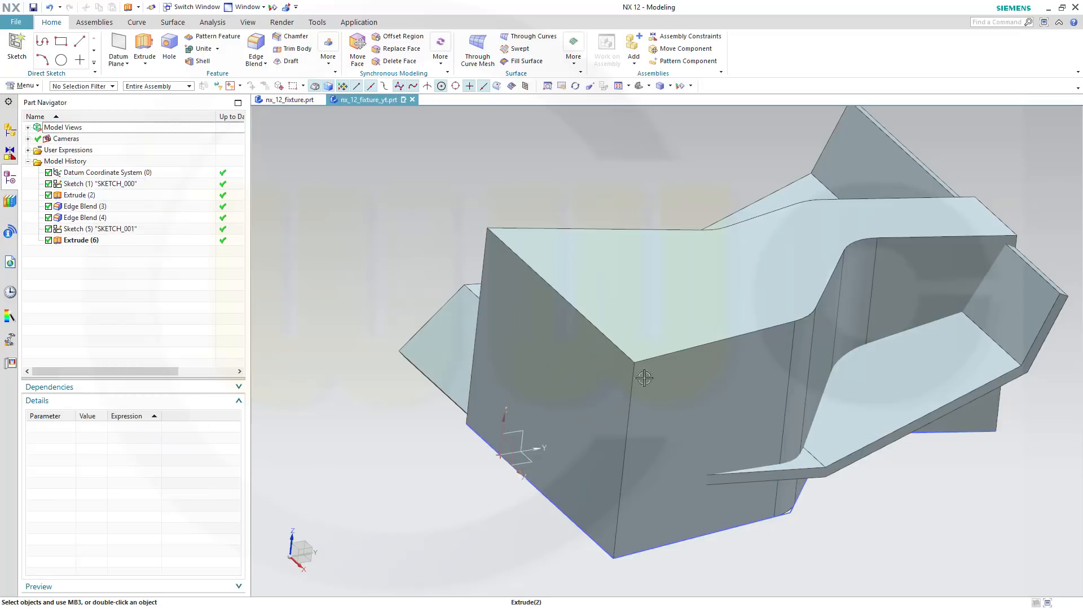
pyautogui.doubleClick(118, 186)
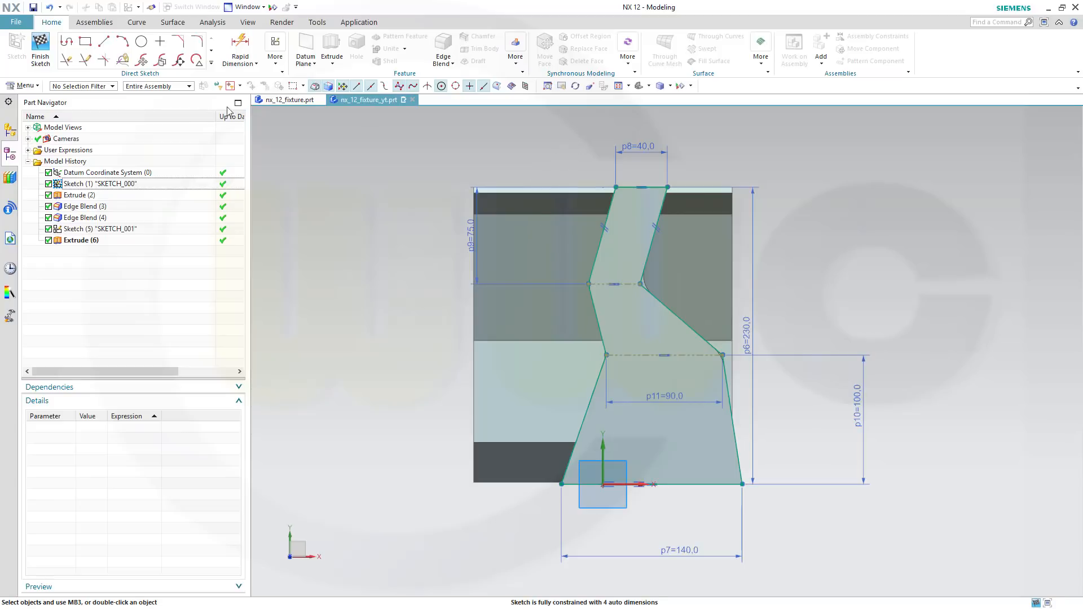
# - Restrict selection to curves, shift the top-view outline in the negative X direction, then remove the filter and finish the sketch
pyautogui.click(113, 86)
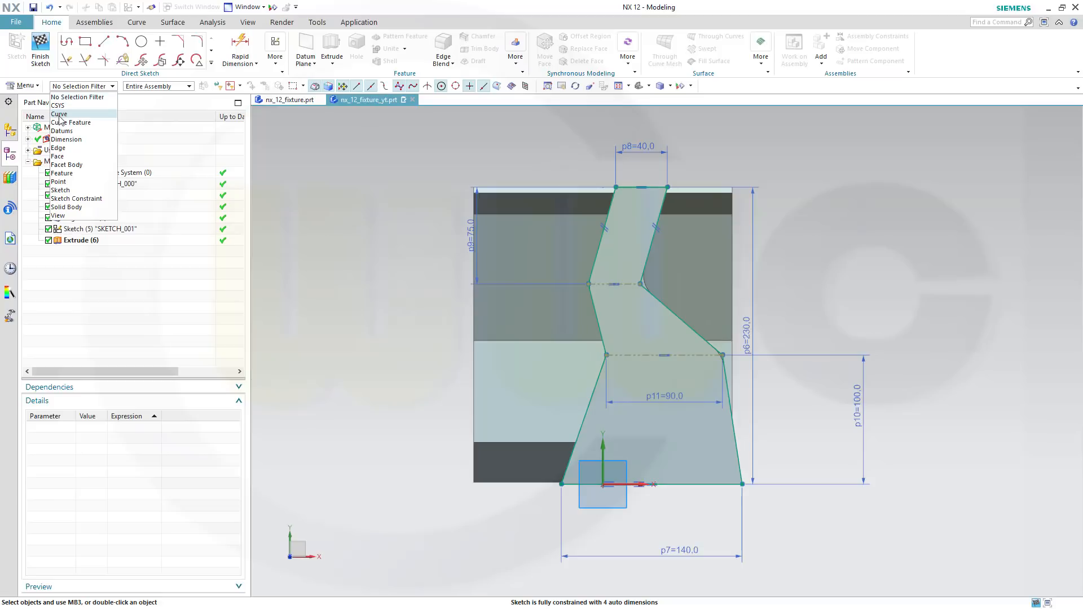
pyautogui.click(61, 117)
pyautogui.moveTo(557, 161); pyautogui.dragTo(804, 511)
pyautogui.moveTo(738, 442); pyautogui.dragTo(698, 442)
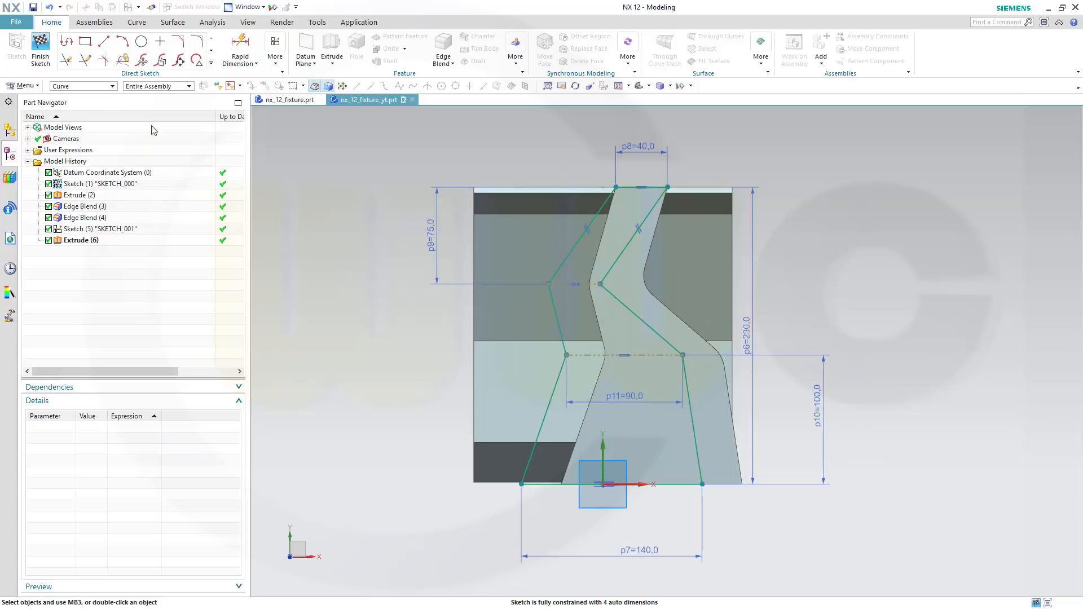
pyautogui.click(112, 86)
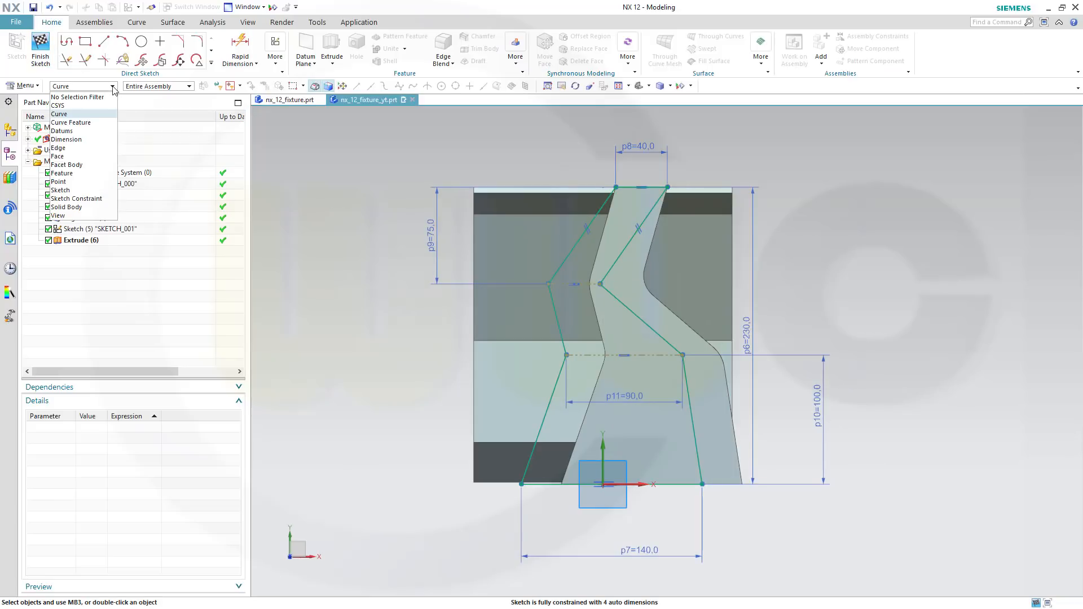
pyautogui.click(79, 96)
pyautogui.click(40, 49)
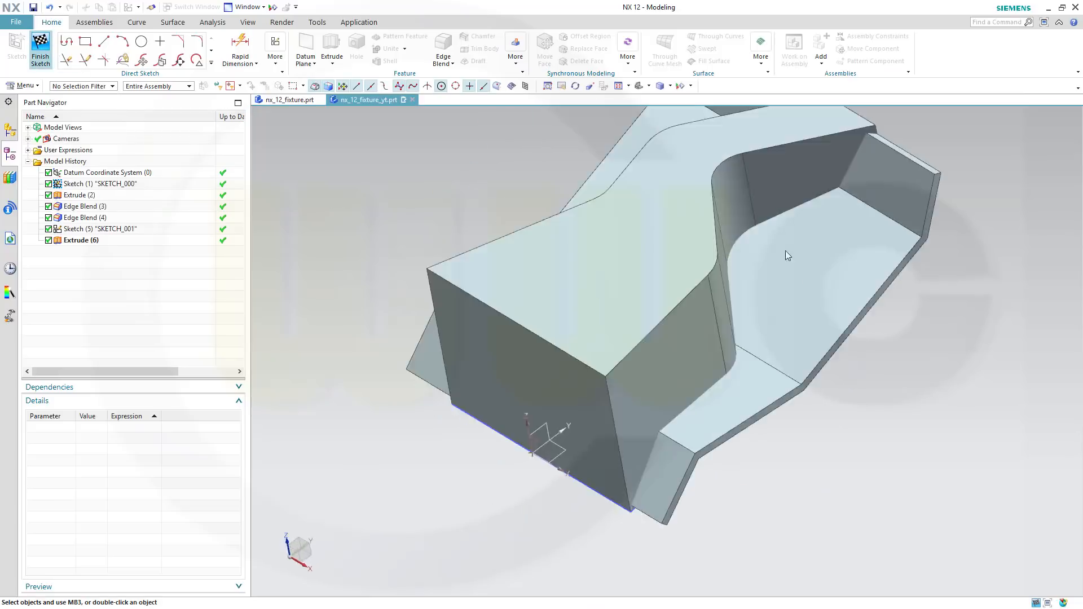
pyautogui.moveTo(367, 296)
pyautogui.mouseDown(button='middle')
pyautogui.moveTo(344, 282)
pyautogui.moveTo(359, 260)
pyautogui.mouseUp(button='middle')
# - Turn off Timestamp Order so that the model tree lists the part by solid bodies
pyautogui.rightClick(125, 167)
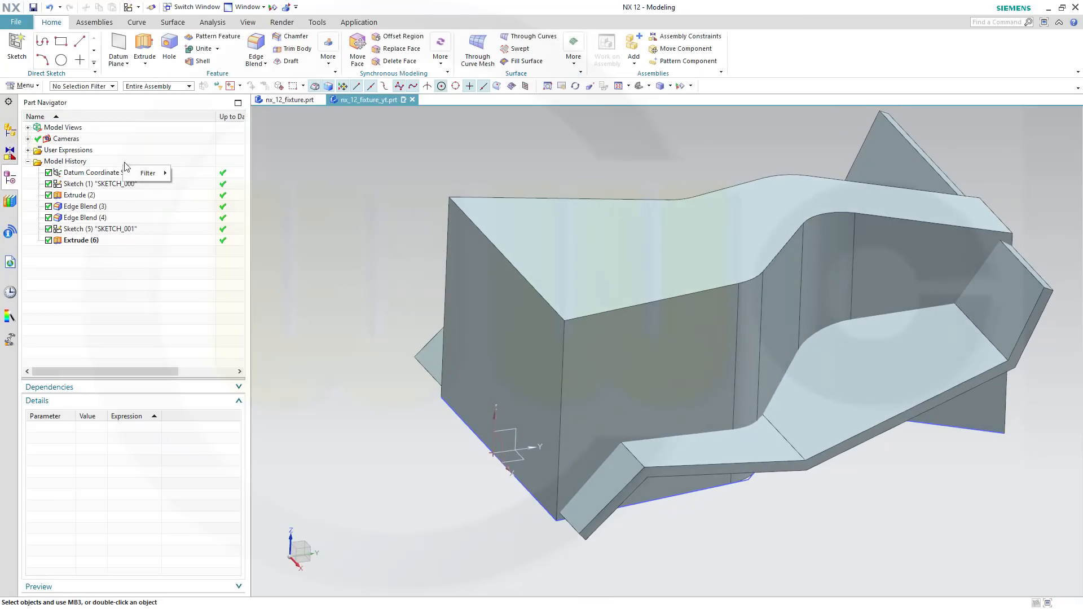
pyautogui.rightClick(113, 116)
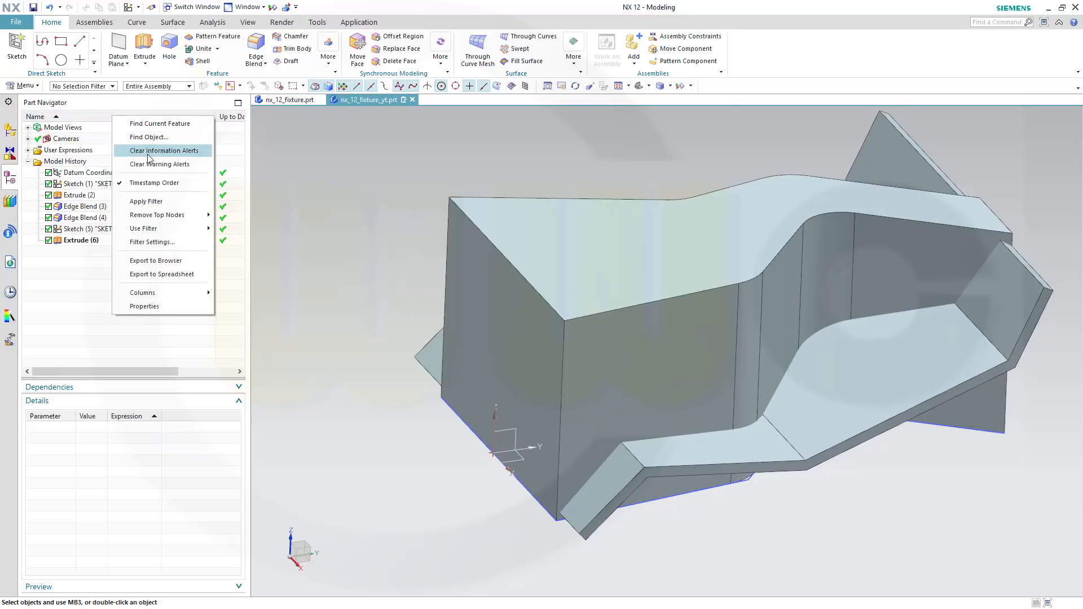
pyautogui.click(146, 184)
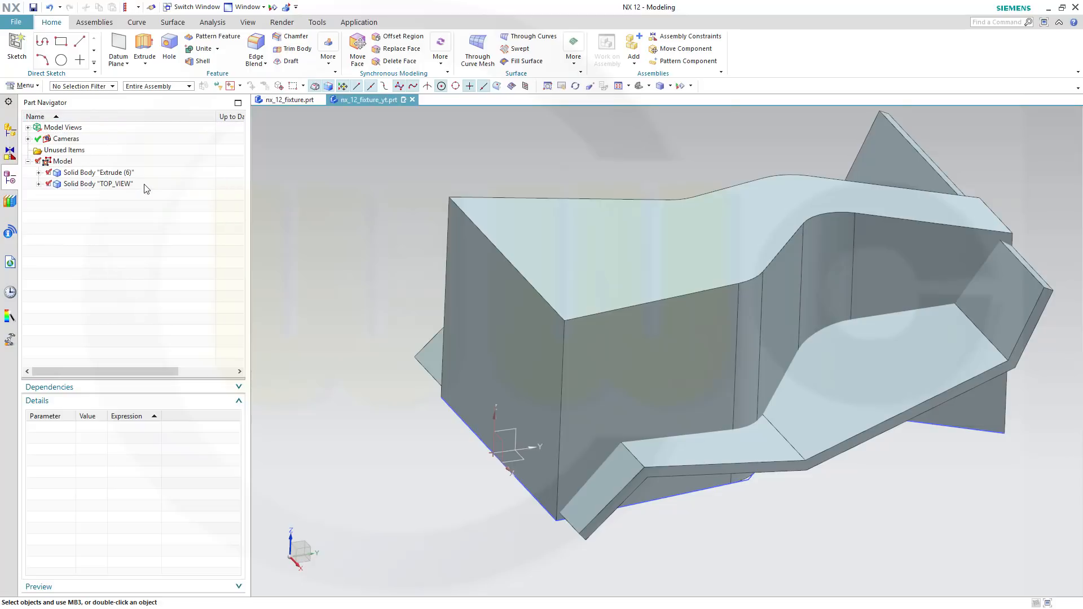
# - Rename the solid body of the zigzag extrusion as side_view
pyautogui.click(116, 173)
pyautogui.click(116, 174)
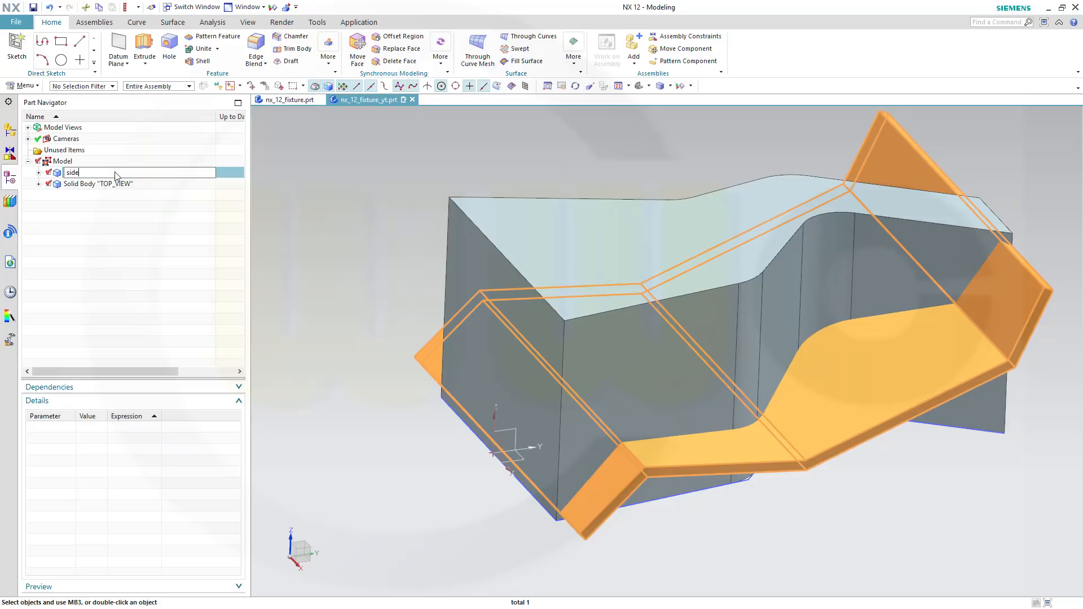
pyautogui.write('side_view')
pyautogui.press('Return')
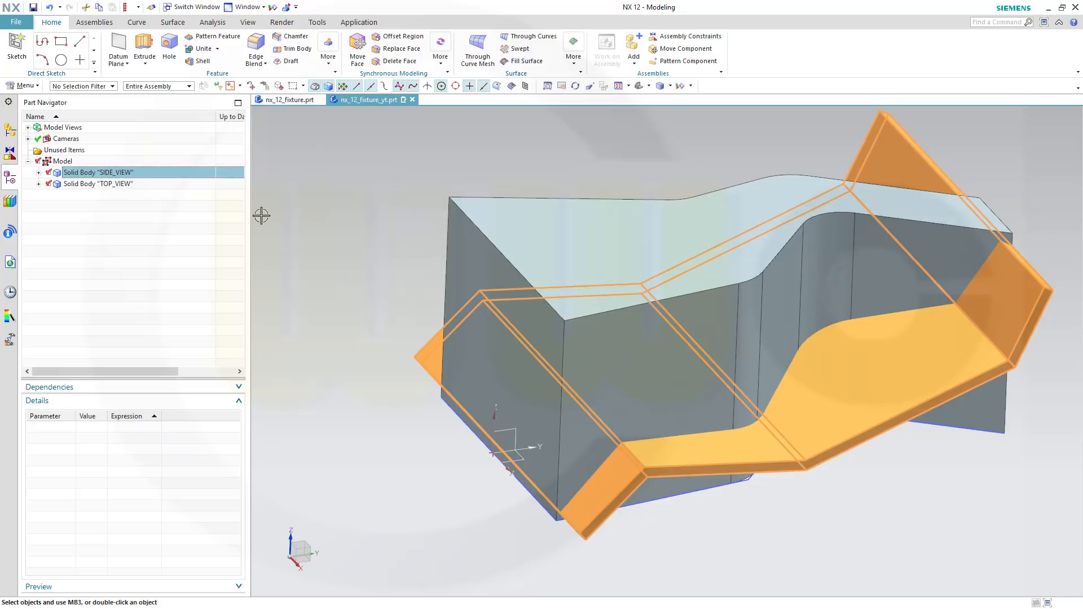
pyautogui.press('Escape')
# - Intersect the TOP_VIEW body as target with the SIDE_VIEW body as tool, keeping both the target and the tool
pyautogui.moveTo(362, 307)
pyautogui.mouseDown(button='middle')
pyautogui.moveTo(338, 308)
pyautogui.moveTo(341, 296)
pyautogui.moveTo(355, 315)
pyautogui.moveTo(352, 306)
pyautogui.mouseUp(button='middle')
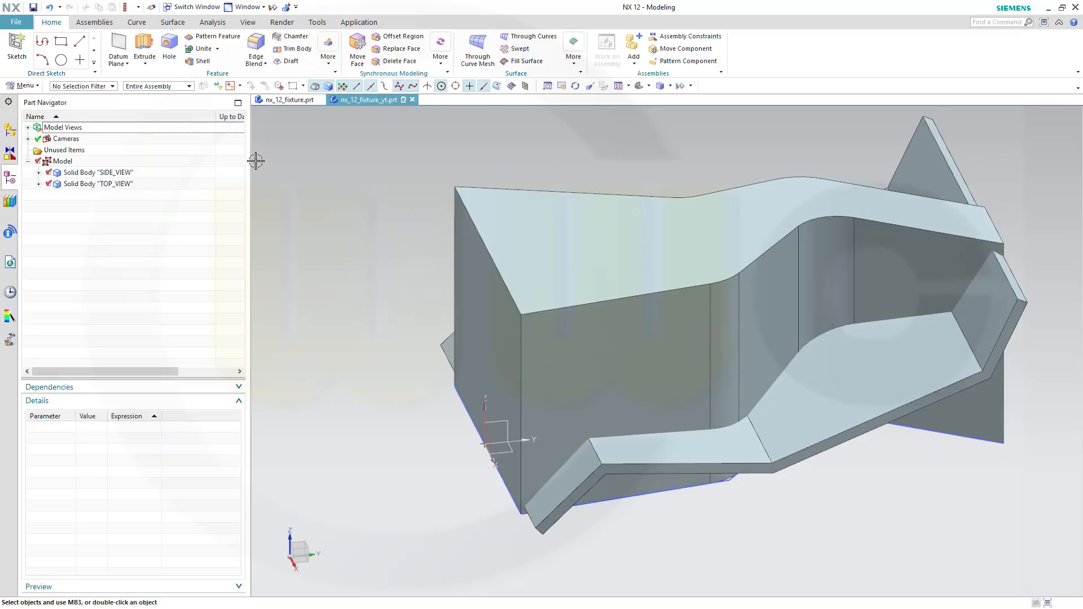
pyautogui.click(217, 49)
pyautogui.click(209, 92)
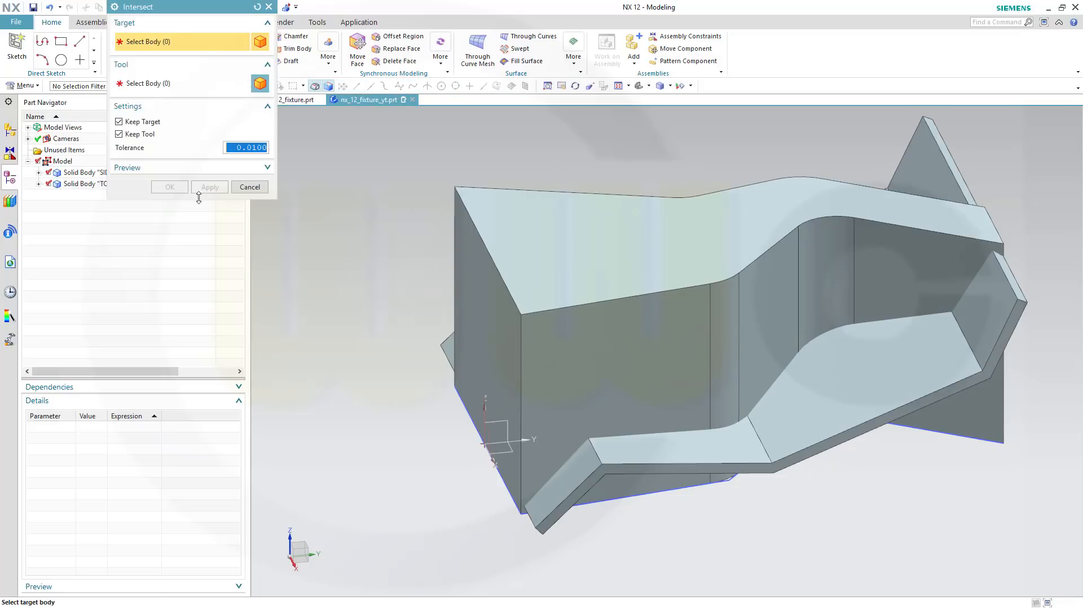
pyautogui.click(538, 292)
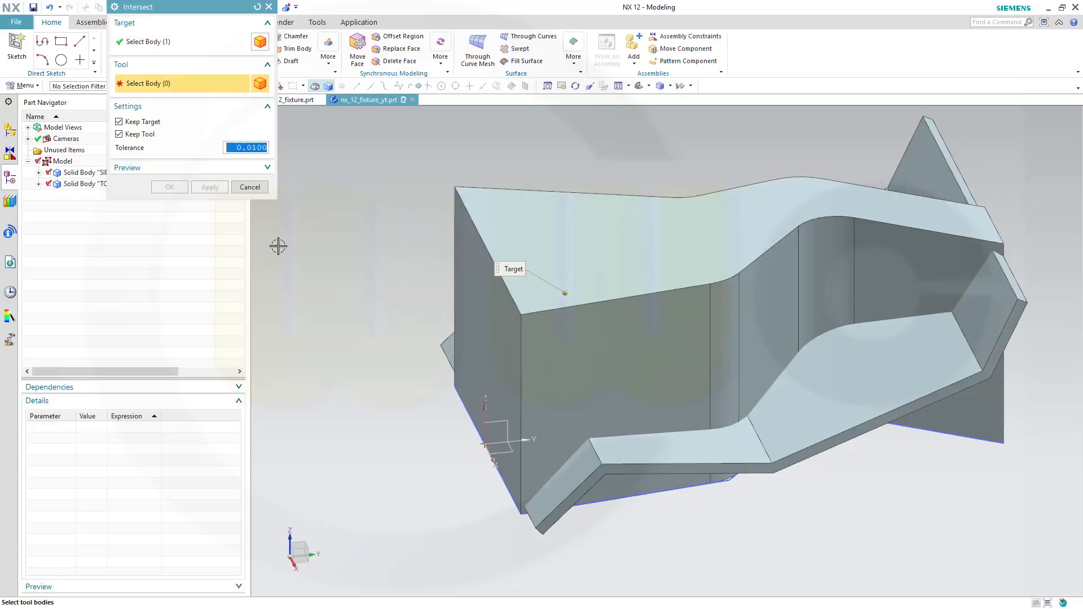
pyautogui.click(822, 436)
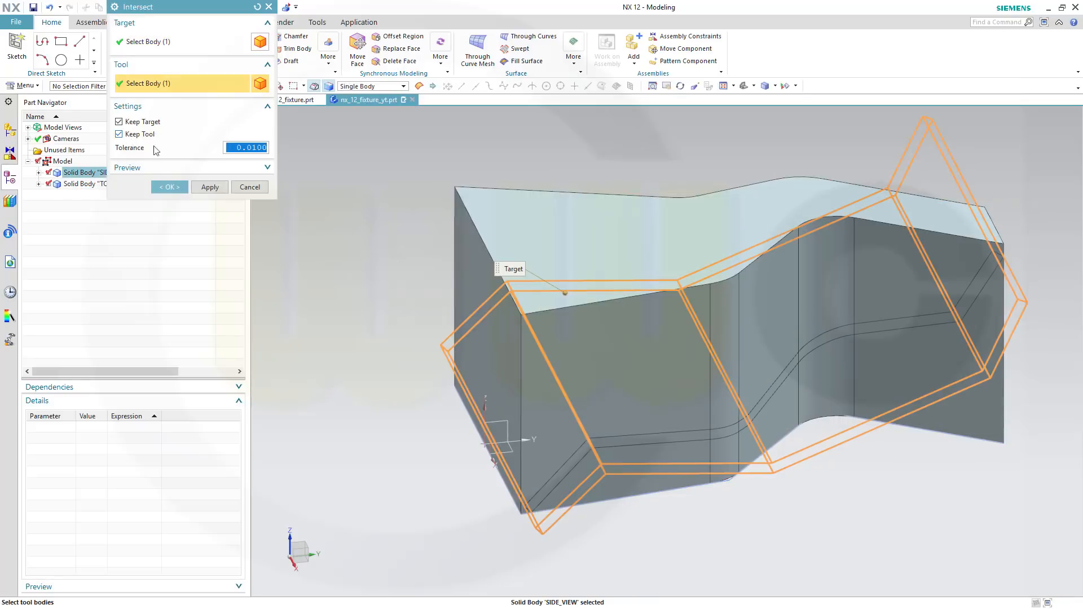
pyautogui.click(168, 188)
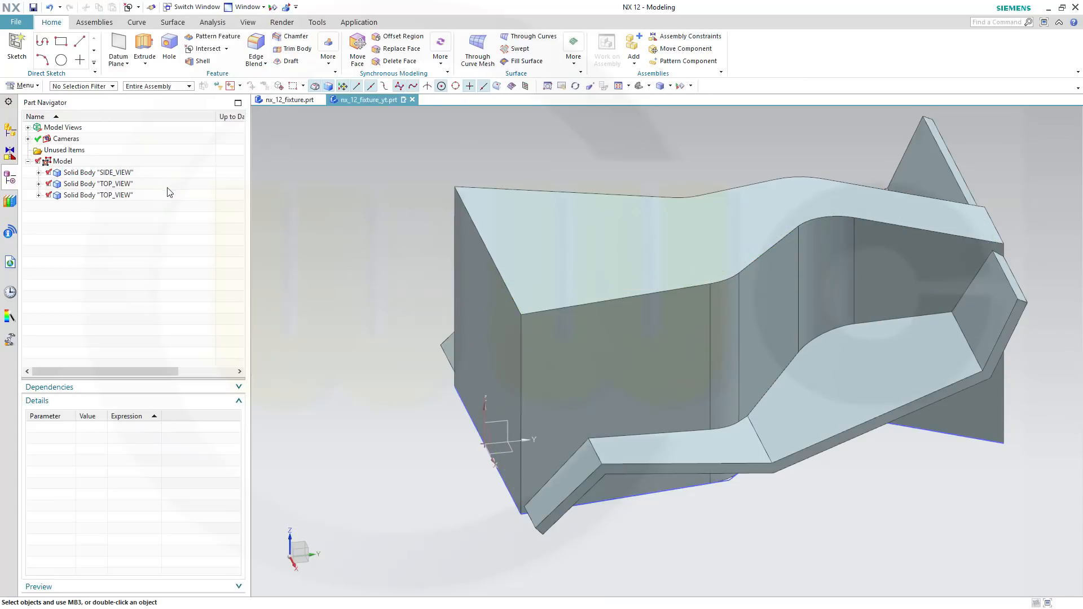
# - Rename the solid body produced by the intersection as COMBINED
pyautogui.click(115, 195)
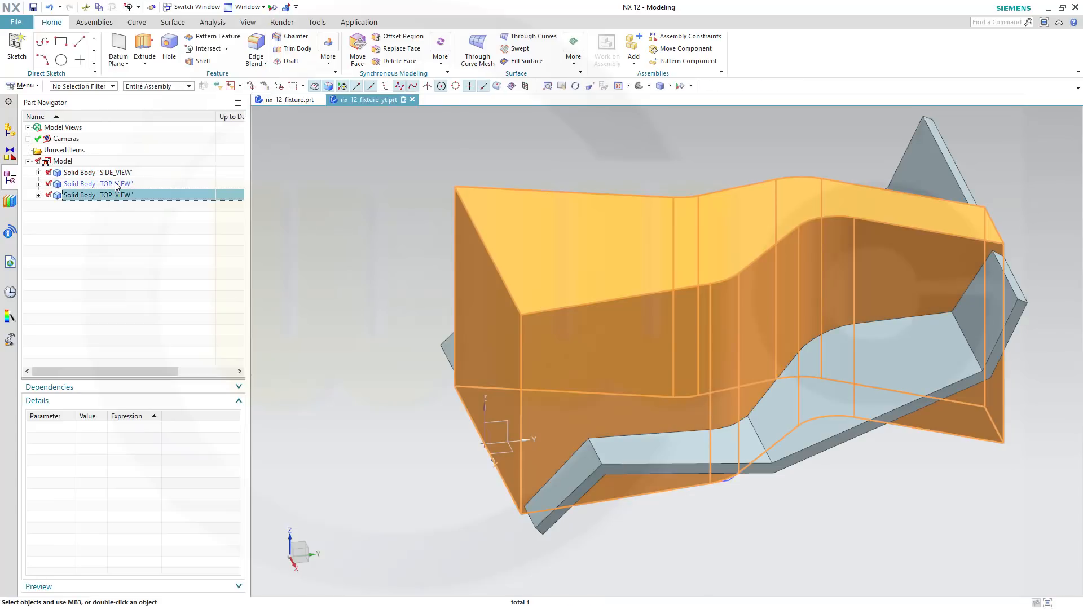
pyautogui.click(115, 184)
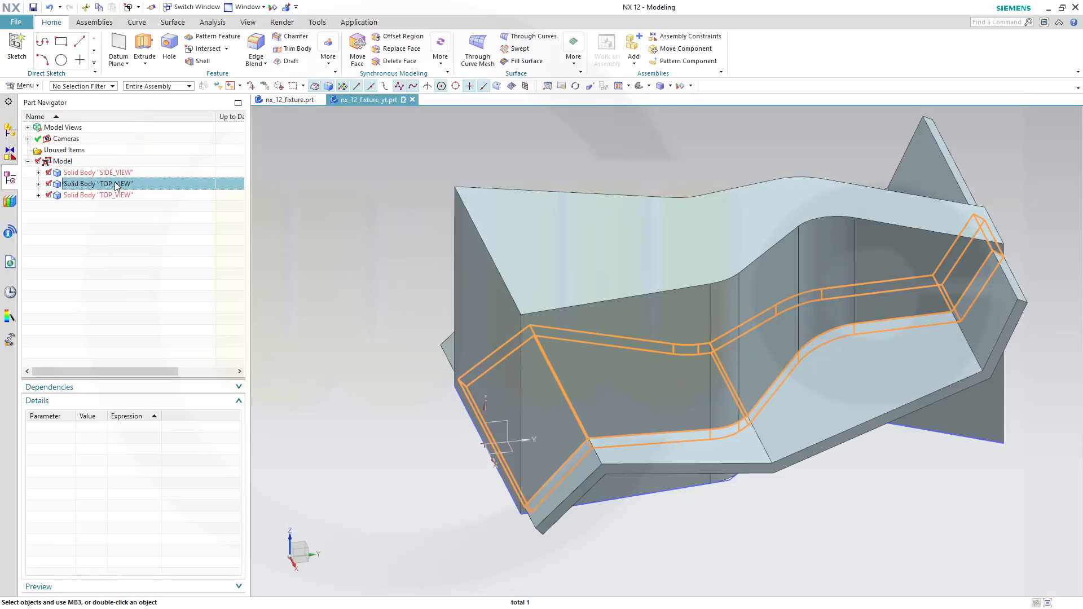
pyautogui.rightClick(115, 184)
pyautogui.click(101, 184)
pyautogui.click(106, 182)
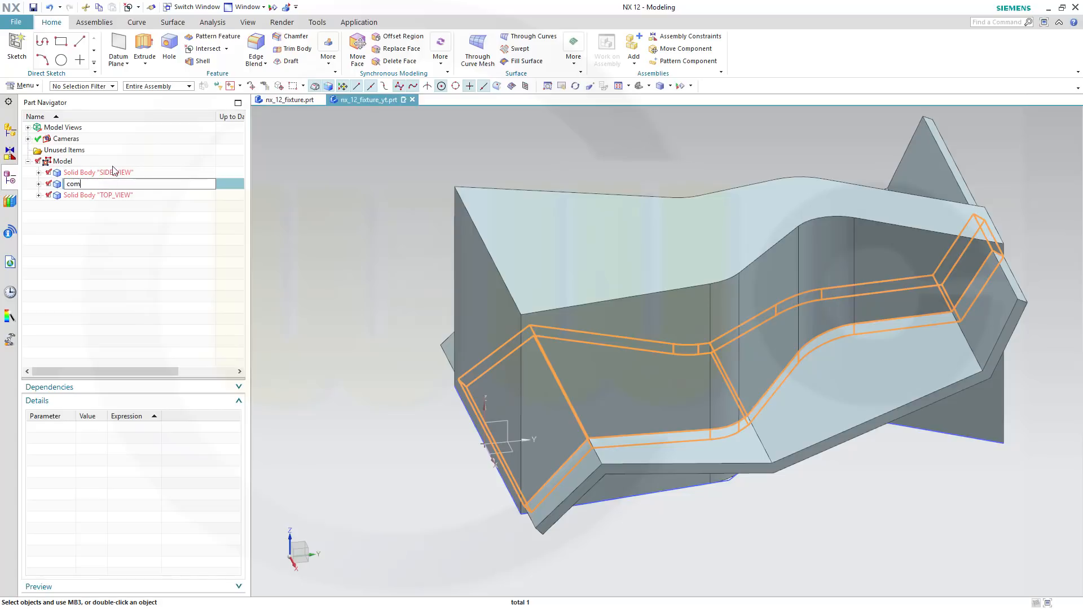
pyautogui.press('Return')
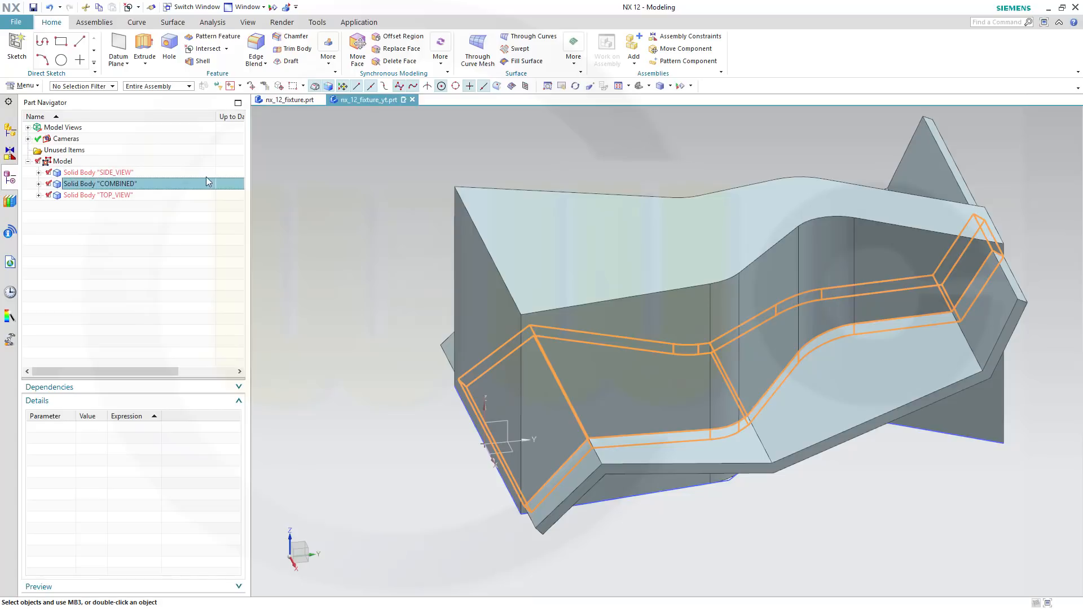
# - Hide the TOP_VIEW body, and hide the SIDE_VIEW body temporarily to view COMBINED alone before showing SIDE_VIEW again
pyautogui.click(48, 195)
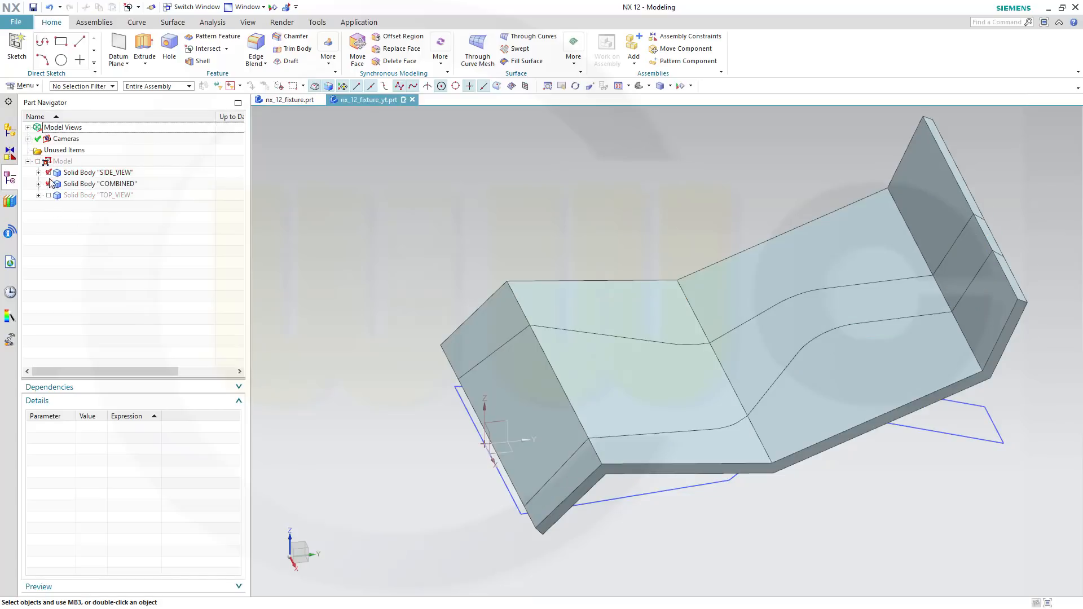
pyautogui.click(49, 173)
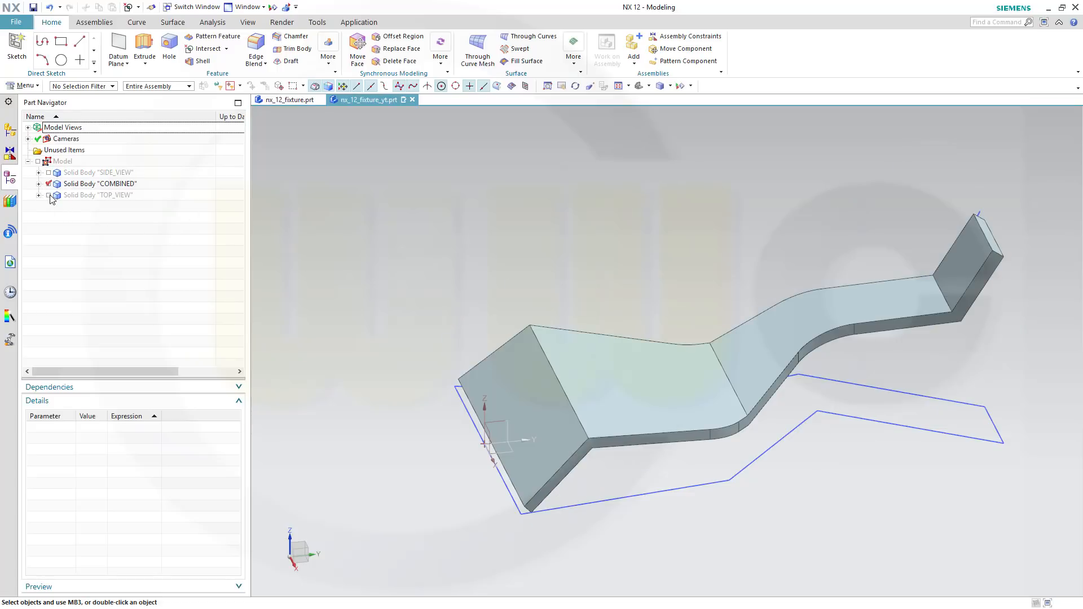
pyautogui.click(48, 173)
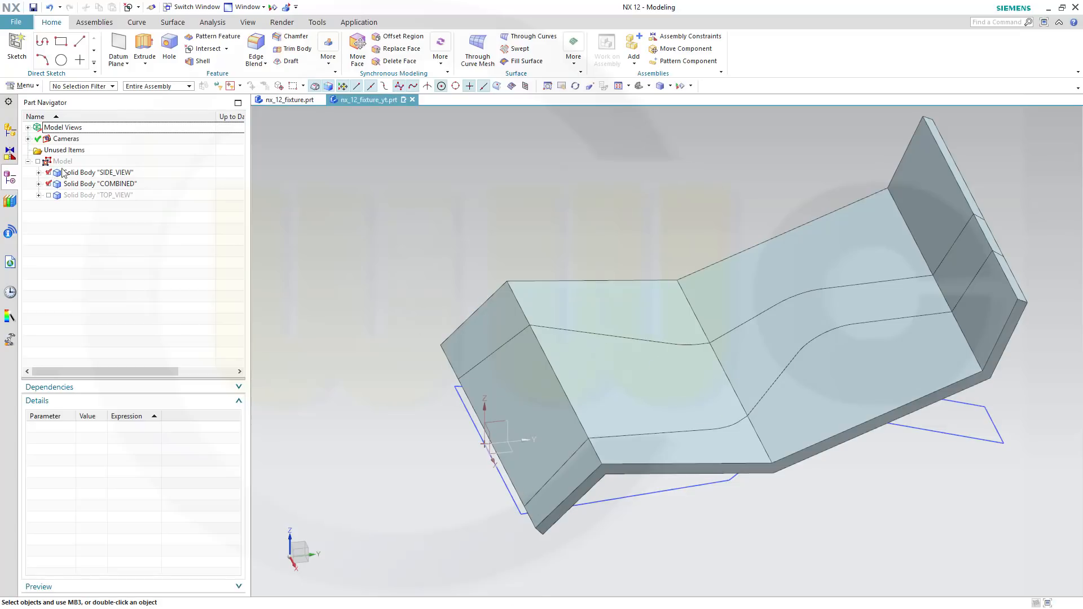
# - Turn Timestamp Order back on to list the model history by feature
pyautogui.rightClick(124, 117)
pyautogui.click(184, 213)
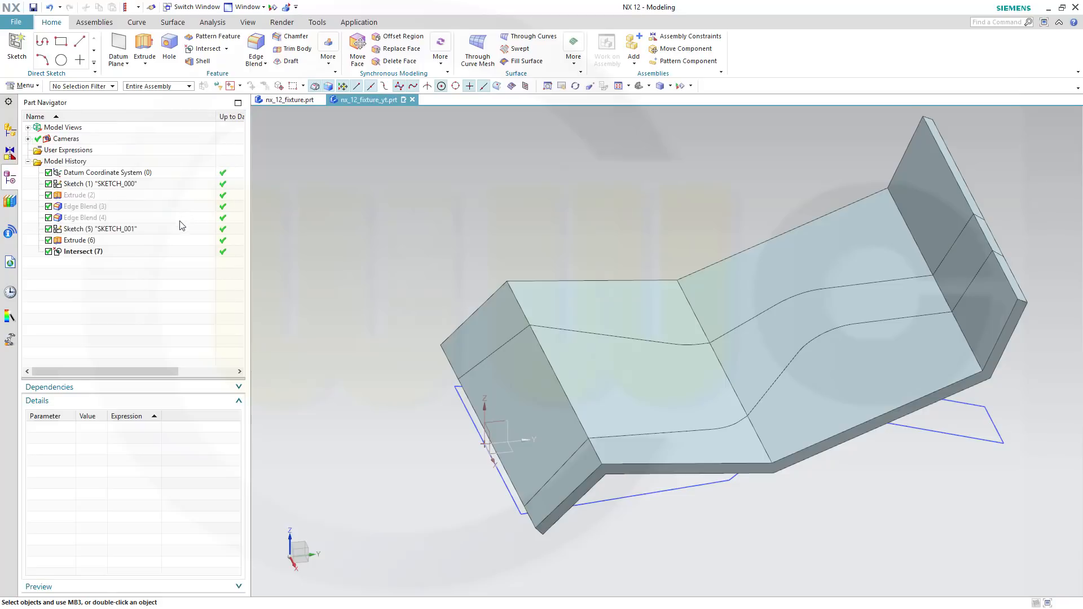
# - Roll the model history back by making Extrude (6), the side-view extrusion, the current feature
pyautogui.click(82, 243)
pyautogui.rightClick(83, 242)
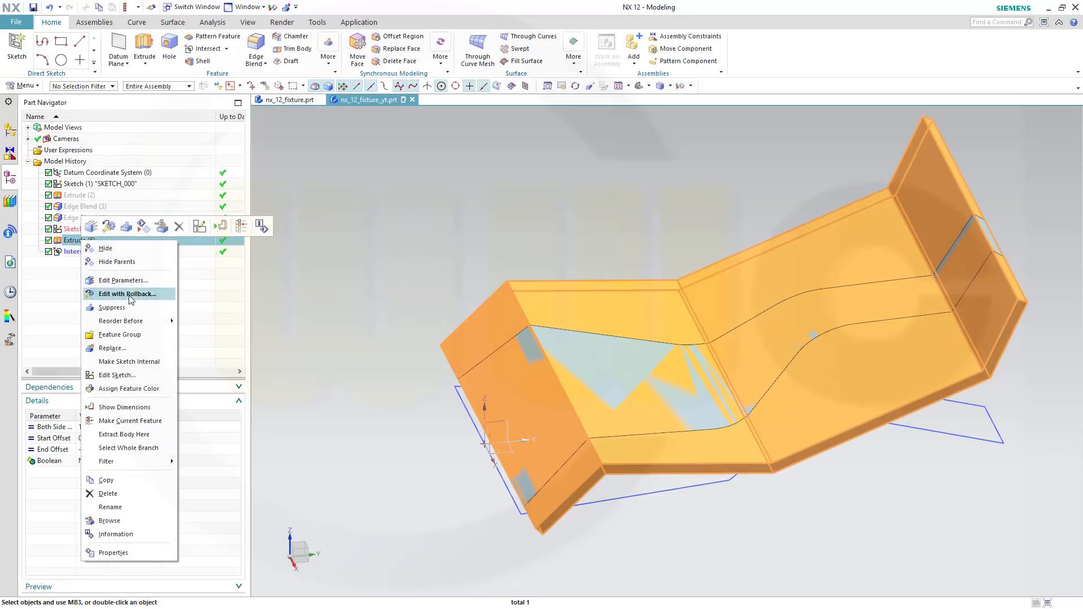
pyautogui.click(130, 420)
pyautogui.moveTo(487, 289); pyautogui.dragTo(477, 260, button='middle')
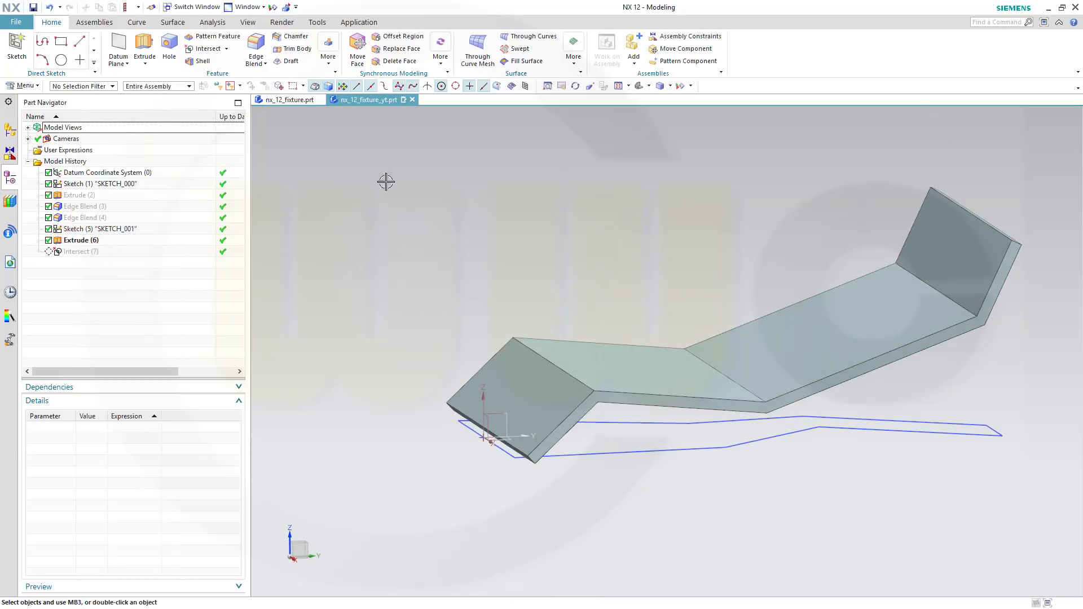
# - Apply a 20 mm edge blend to the three inner bend edges of the side-view body
pyautogui.click(255, 45)
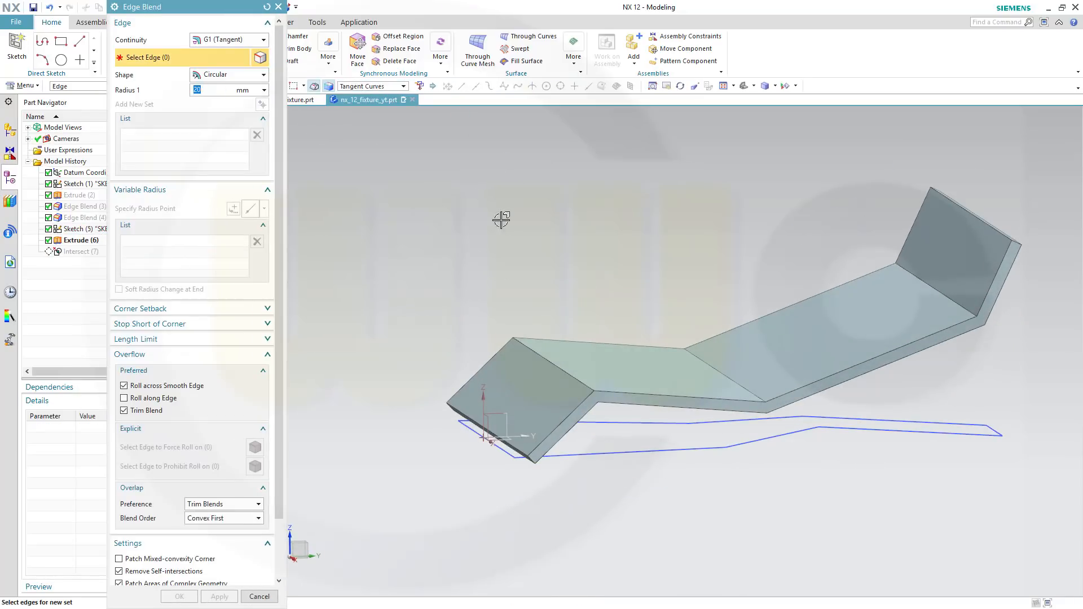
pyautogui.click(709, 364)
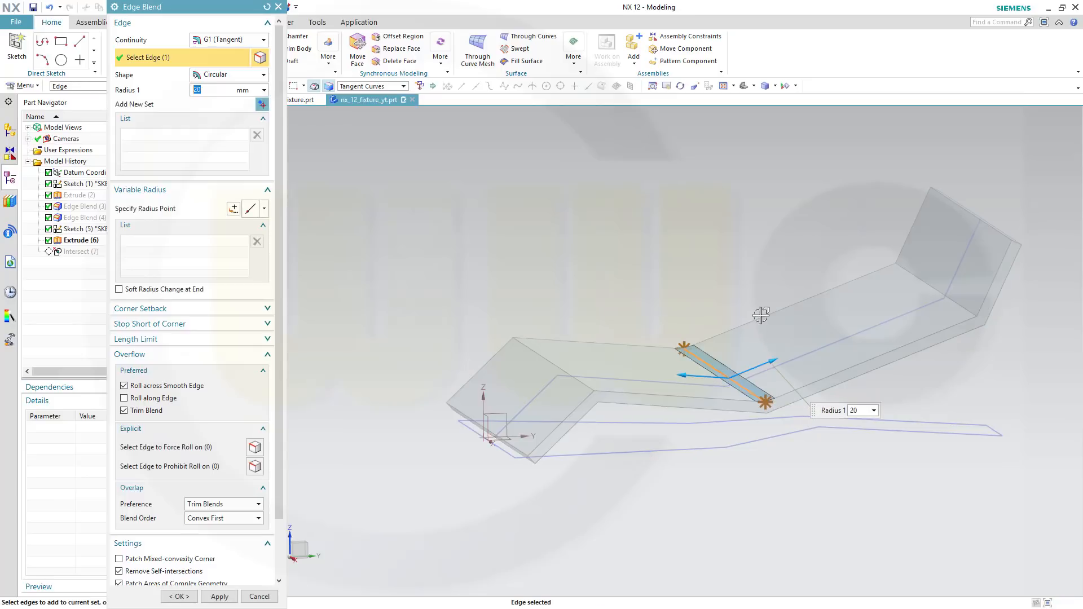
pyautogui.click(912, 274)
pyautogui.moveTo(947, 394); pyautogui.dragTo(817, 365, button='middle')
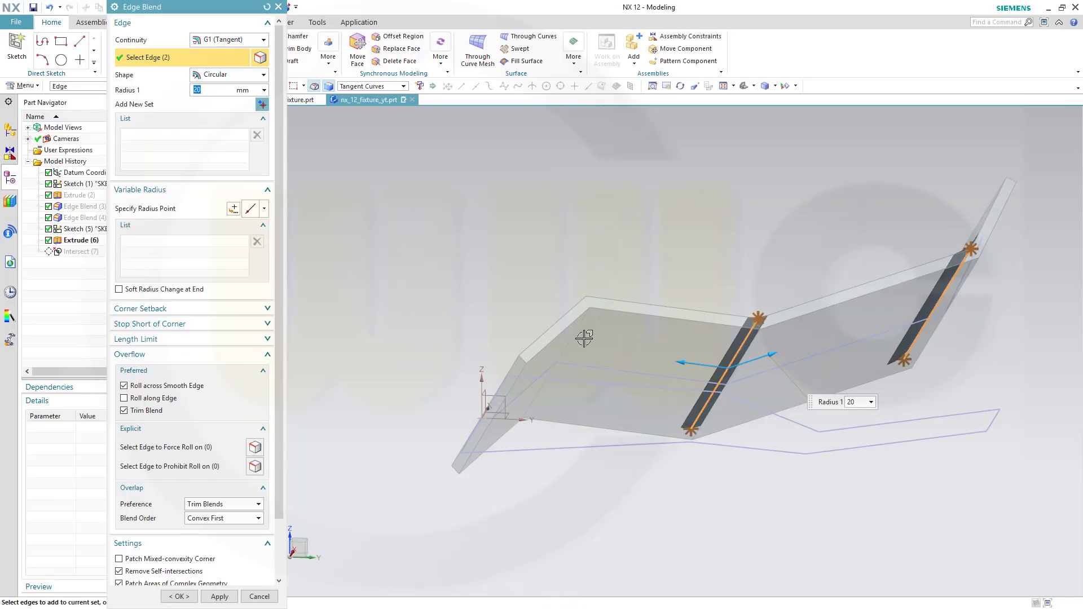
pyautogui.click(581, 335)
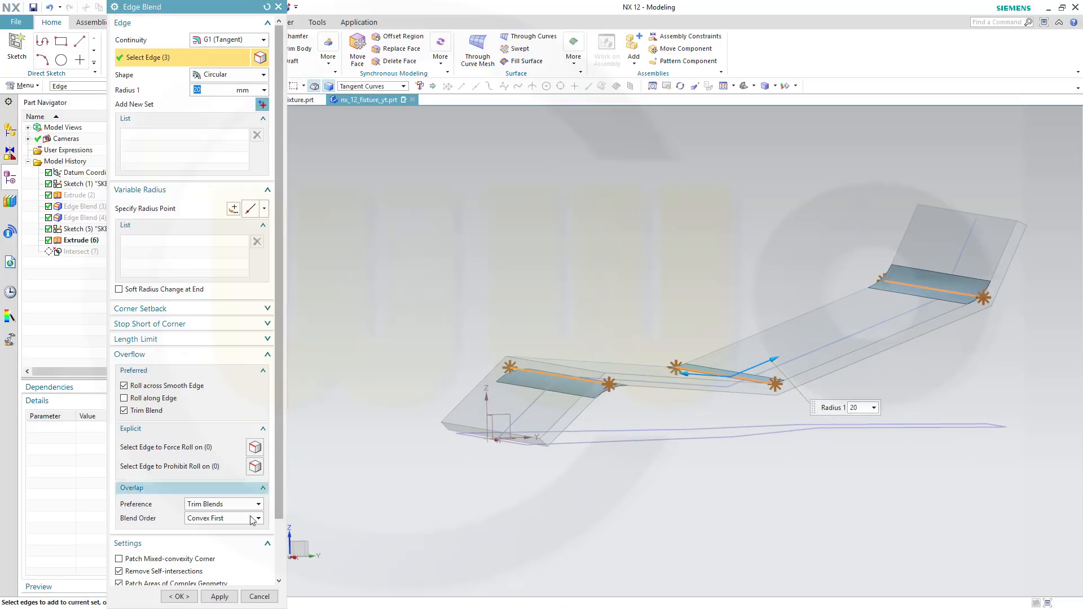
pyautogui.click(220, 596)
# - Add a 25 mm edge blend to the three outer bend edges of the side-view body
pyautogui.doubleClick(212, 85)
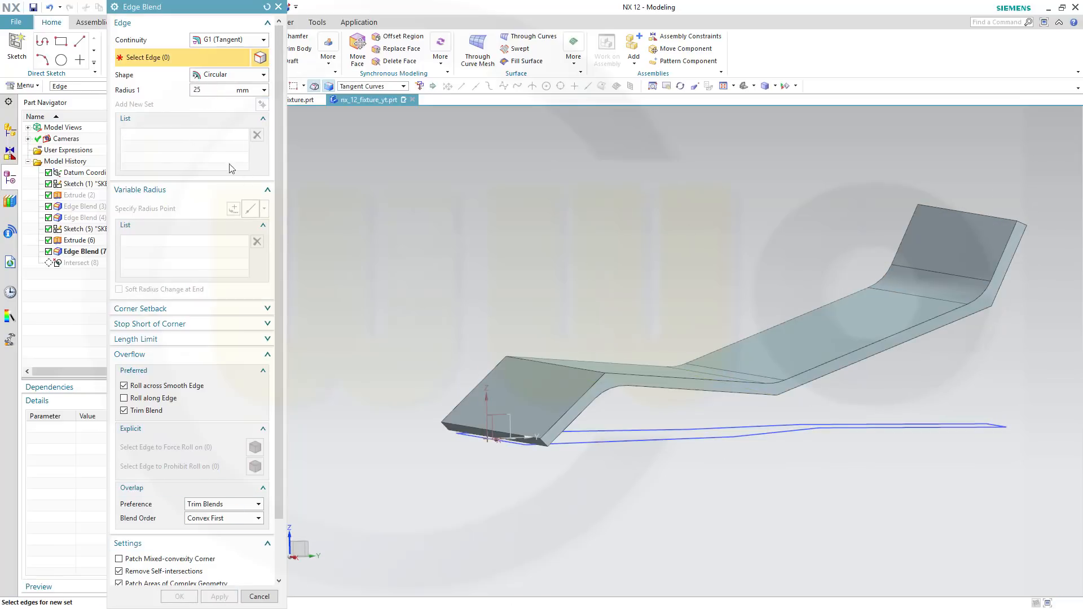
pyautogui.click(566, 363)
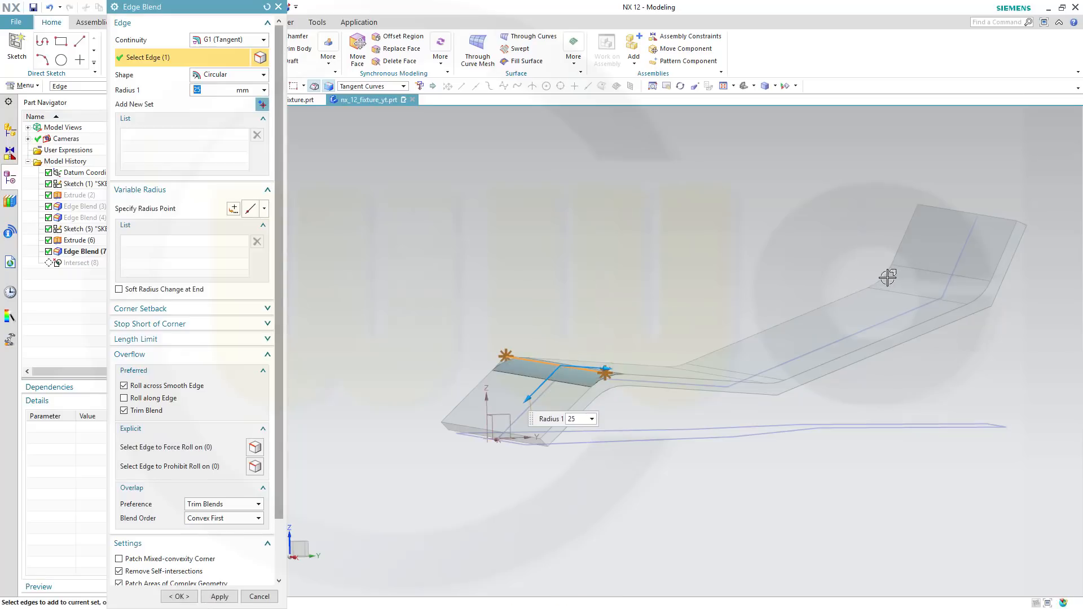
pyautogui.moveTo(905, 375); pyautogui.dragTo(872, 344, button='middle')
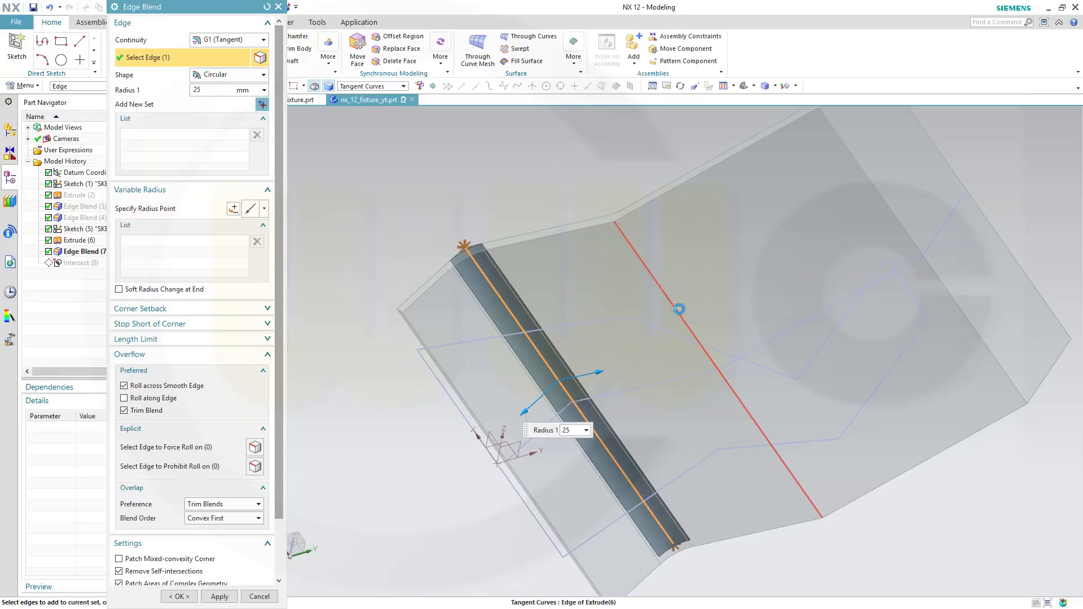
pyautogui.click(678, 309)
pyautogui.click(894, 213)
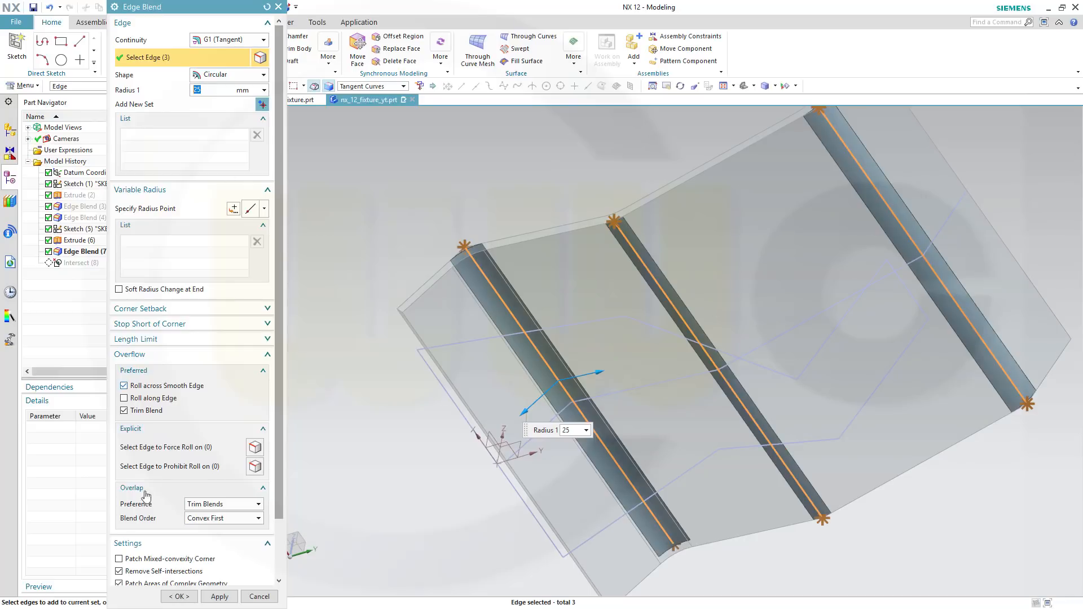
pyautogui.click(179, 596)
# - Make the Intersect feature the current feature again to roll the history forward past the new blends
pyautogui.moveTo(638, 184); pyautogui.dragTo(658, 235, button='middle')
pyautogui.rightClick(97, 276)
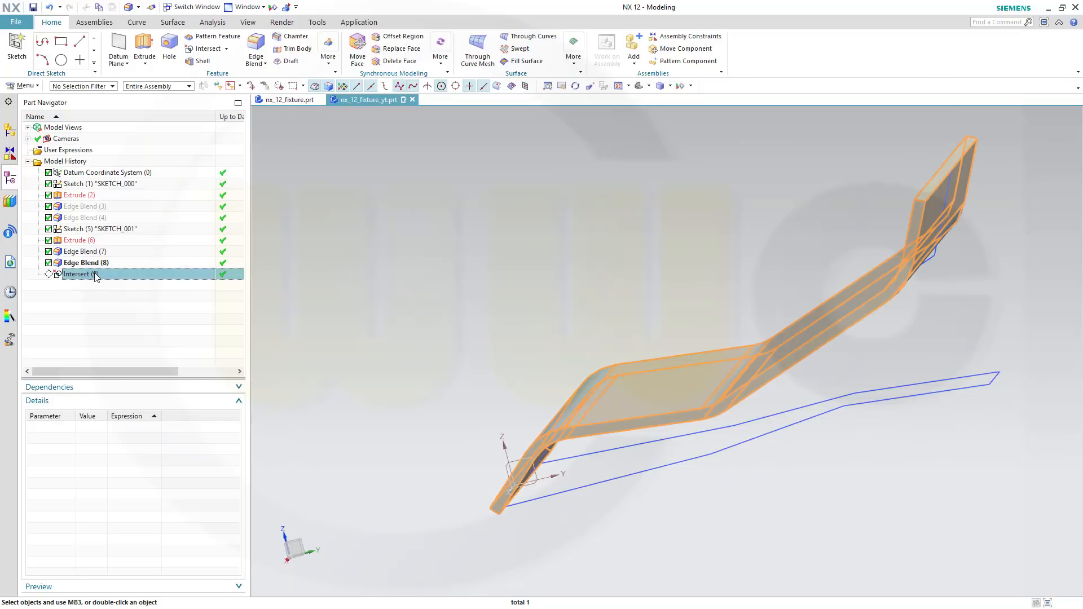
pyautogui.click(162, 332)
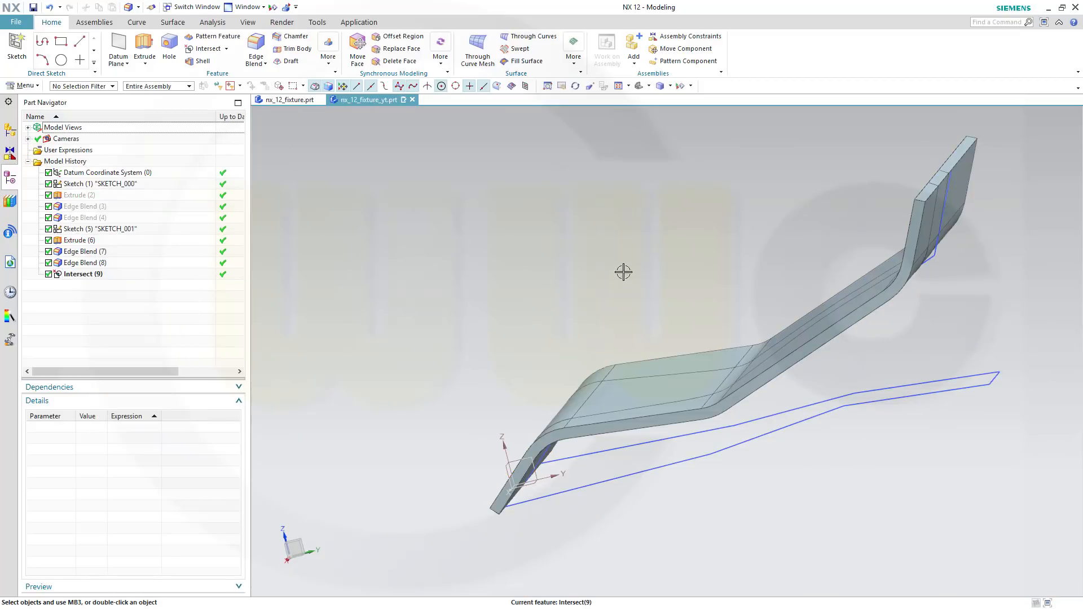
pyautogui.moveTo(659, 268); pyautogui.dragTo(696, 256, button='middle')
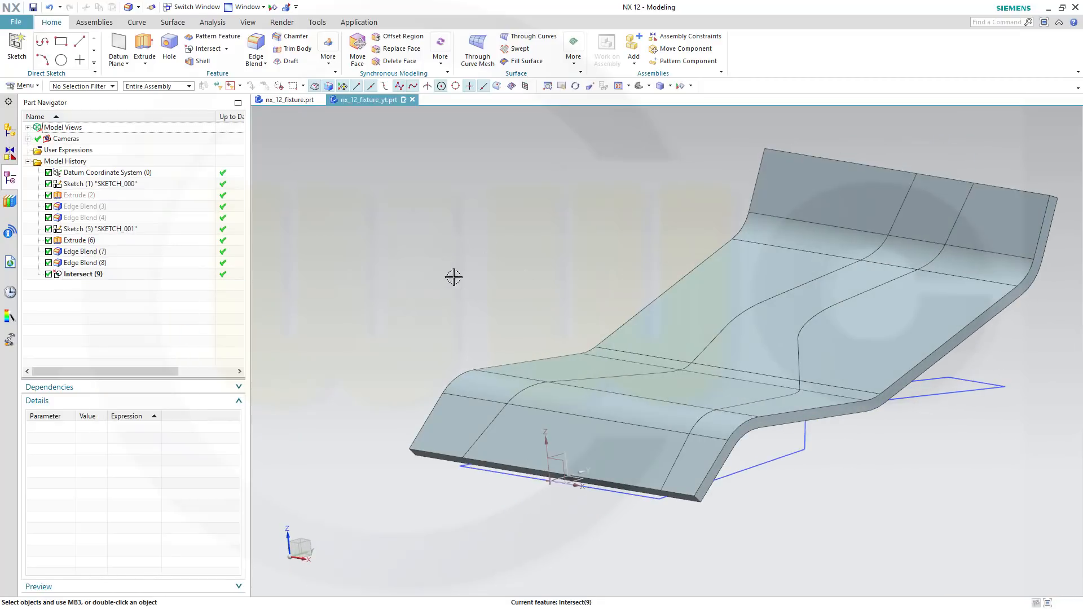
# - Hide the side-view extruded body and the top-view sketch SKETCH_000 so the combined body stands alone
pyautogui.rightClick(911, 344)
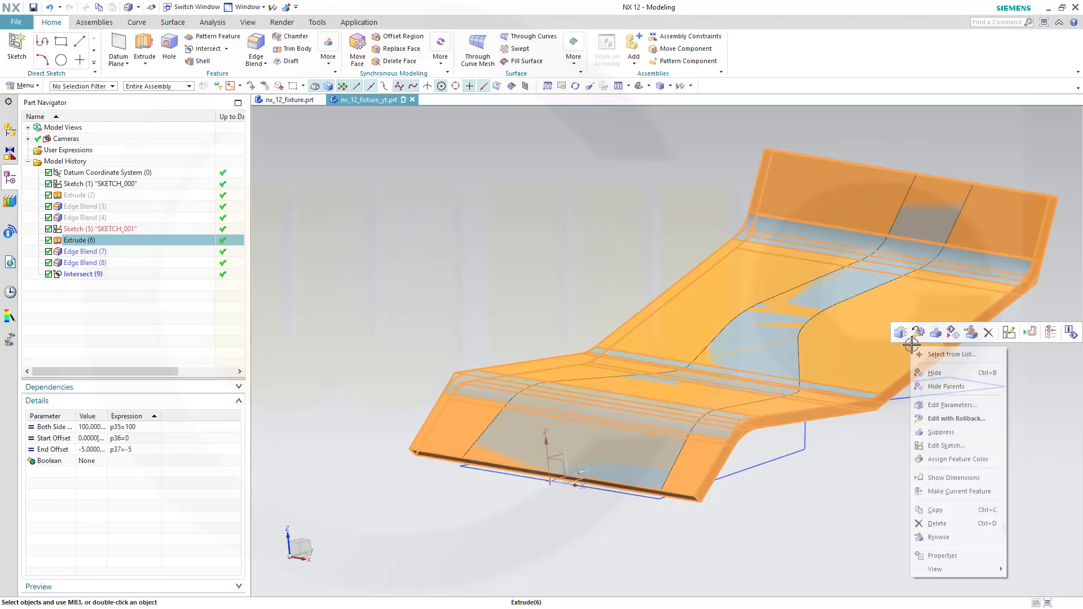
pyautogui.click(931, 373)
pyautogui.moveTo(850, 321); pyautogui.dragTo(849, 344, button='middle')
pyautogui.click(840, 390)
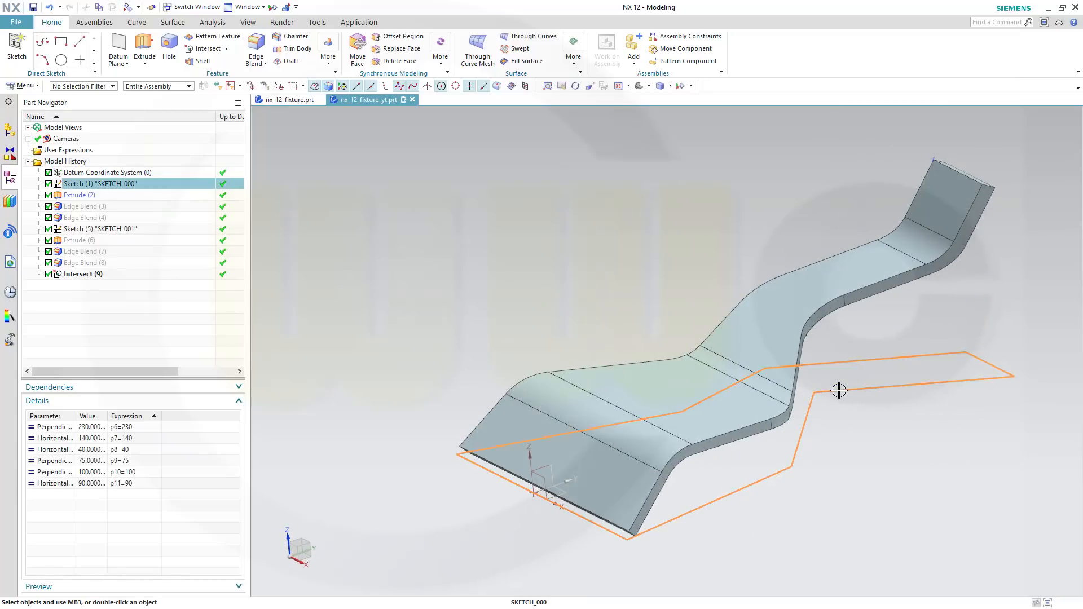
pyautogui.rightClick(840, 391)
pyautogui.click(877, 128)
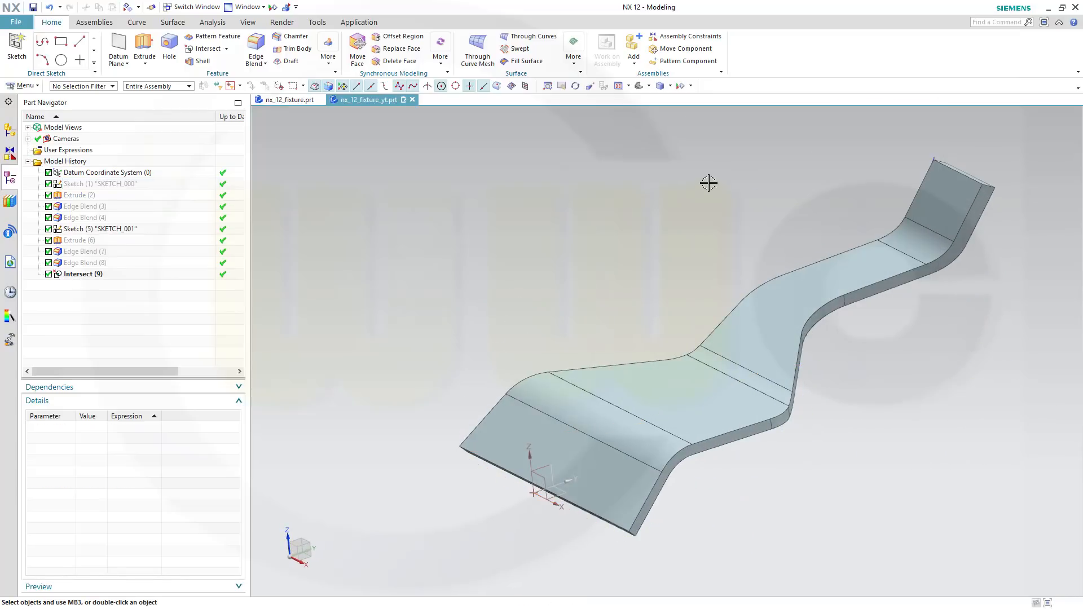
pyautogui.moveTo(709, 181)
pyautogui.mouseDown(button='middle')
pyautogui.moveTo(684, 227)
pyautogui.moveTo(658, 231)
pyautogui.mouseUp(button='middle')
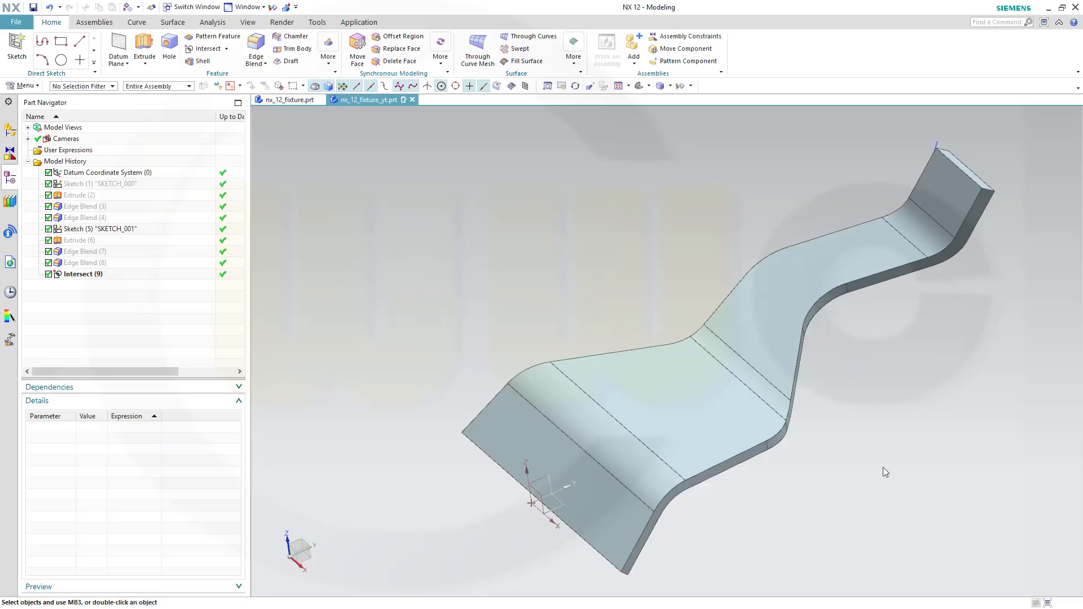
pyautogui.moveTo(852, 443); pyautogui.dragTo(812, 418, button='middle')
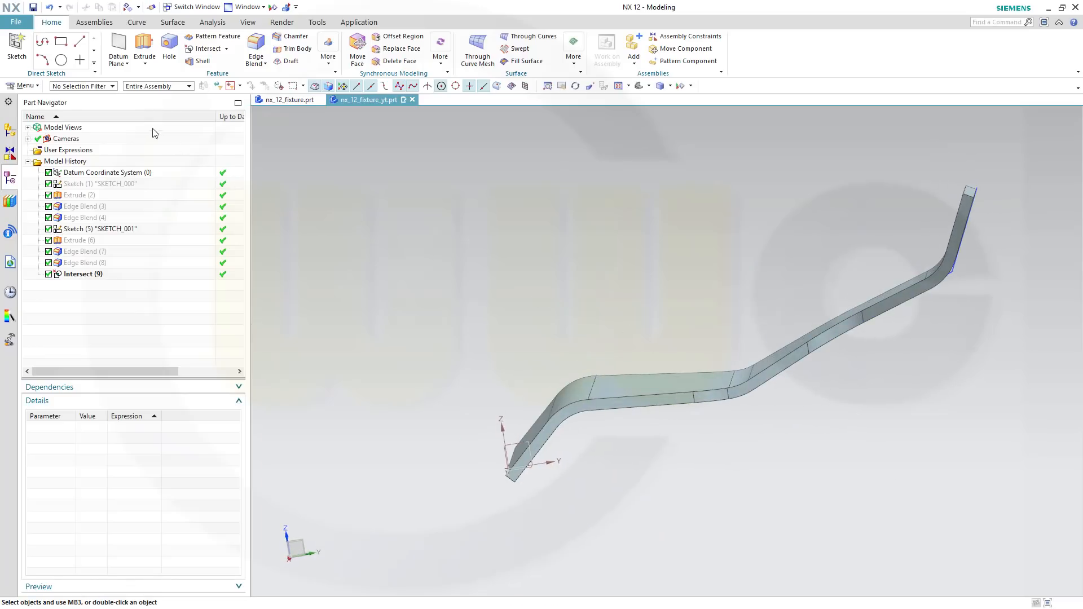
# - Create a sketch on the default XY plane and draw a closed trapezoid with a top edge about 21 mm long and slanted sides about 110 mm
pyautogui.click(24, 56)
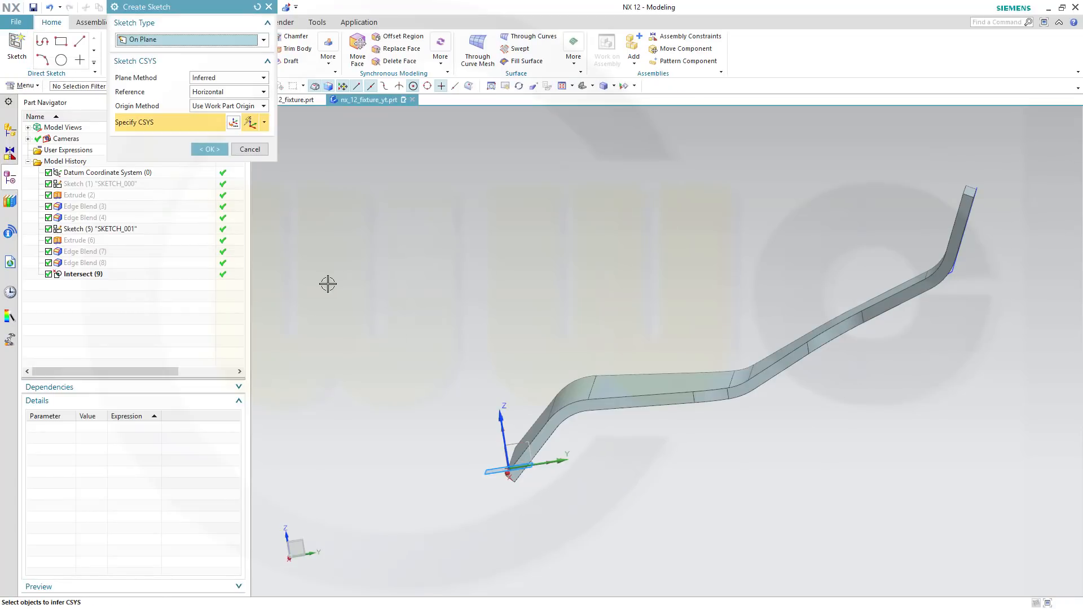
pyautogui.click(209, 149)
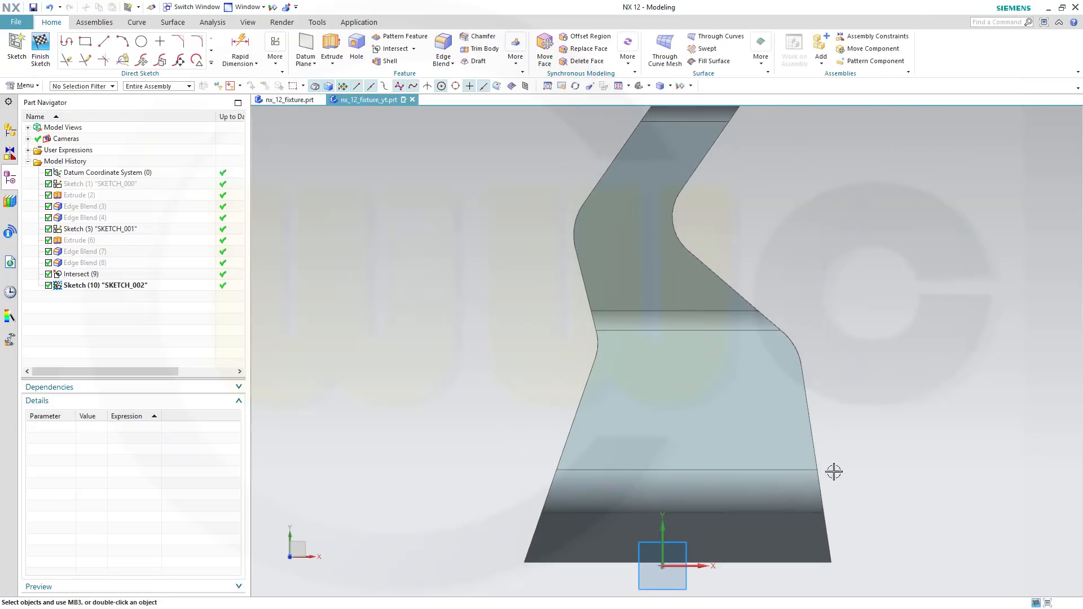
pyautogui.click(67, 41)
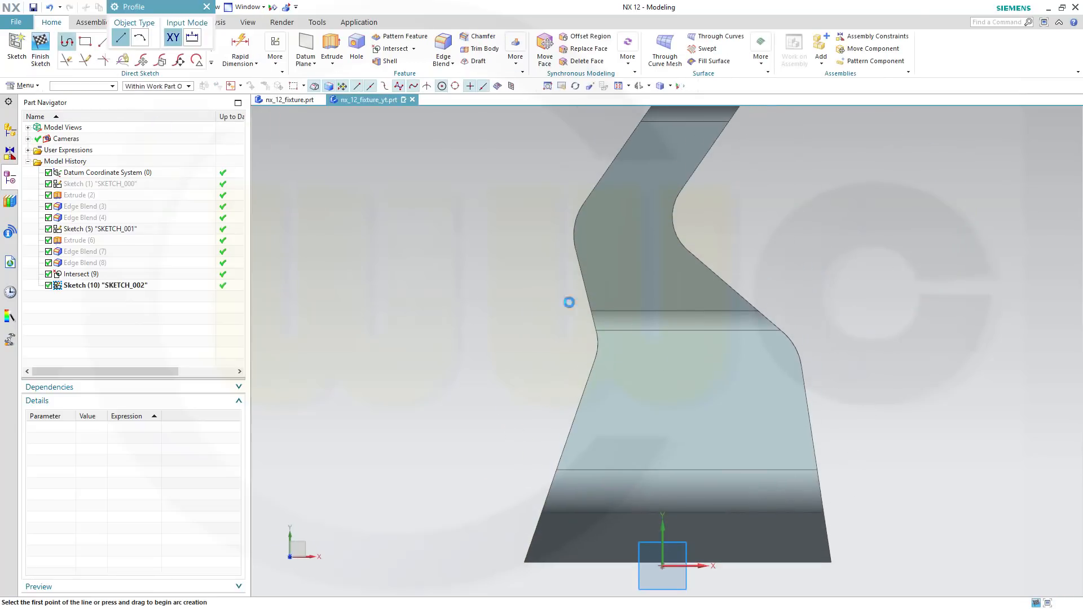
pyautogui.keyDown('shift'); pyautogui.moveTo(895, 467); pyautogui.dragTo(843, 357, button='middle'); pyautogui.keyUp('shift')
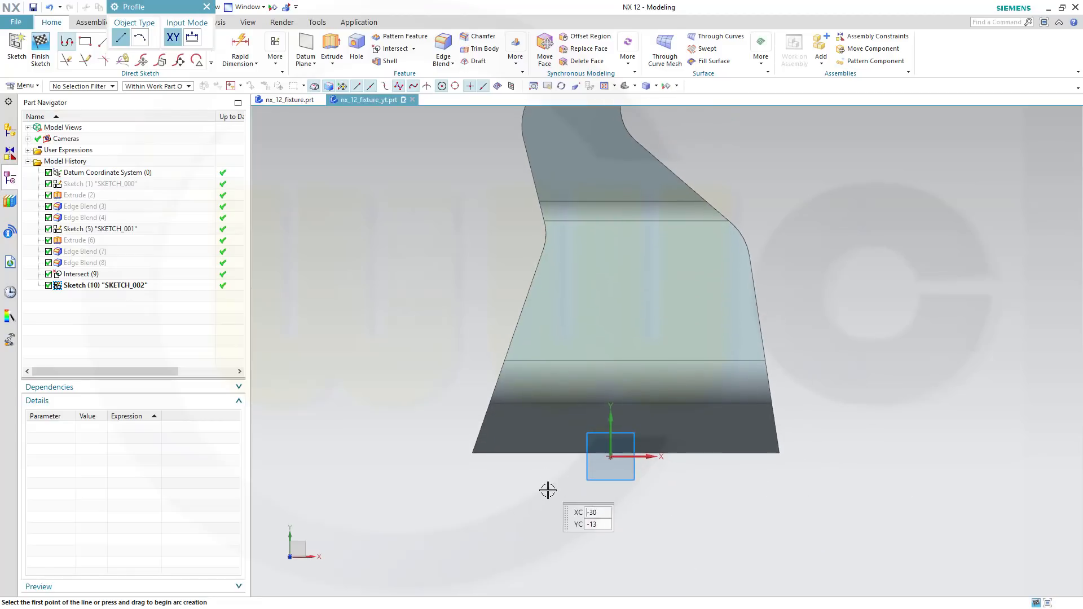
pyautogui.click(565, 501)
pyautogui.click(718, 500)
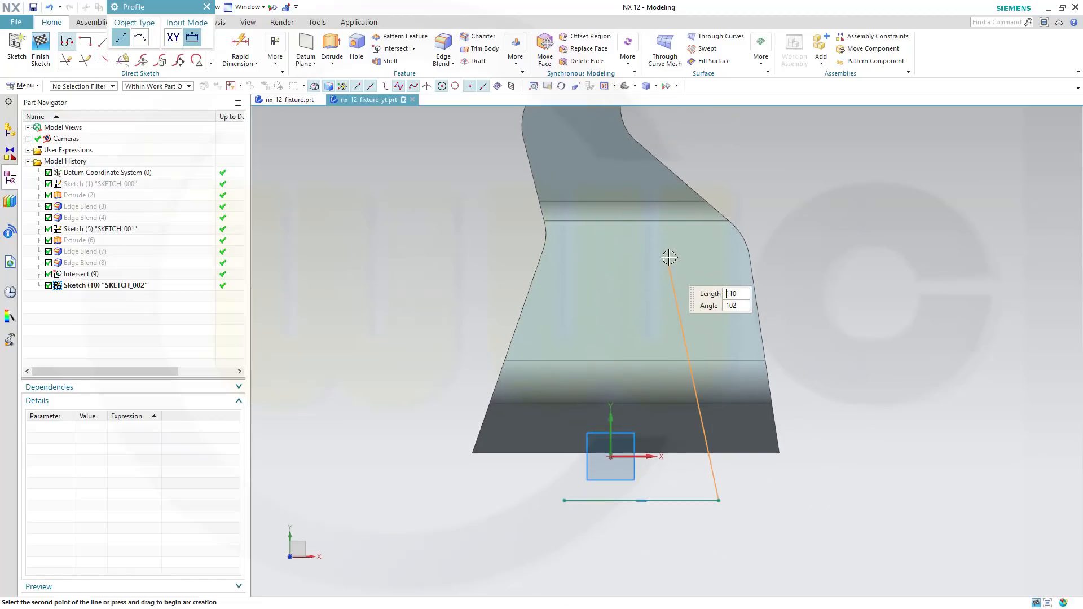
pyautogui.click(668, 255)
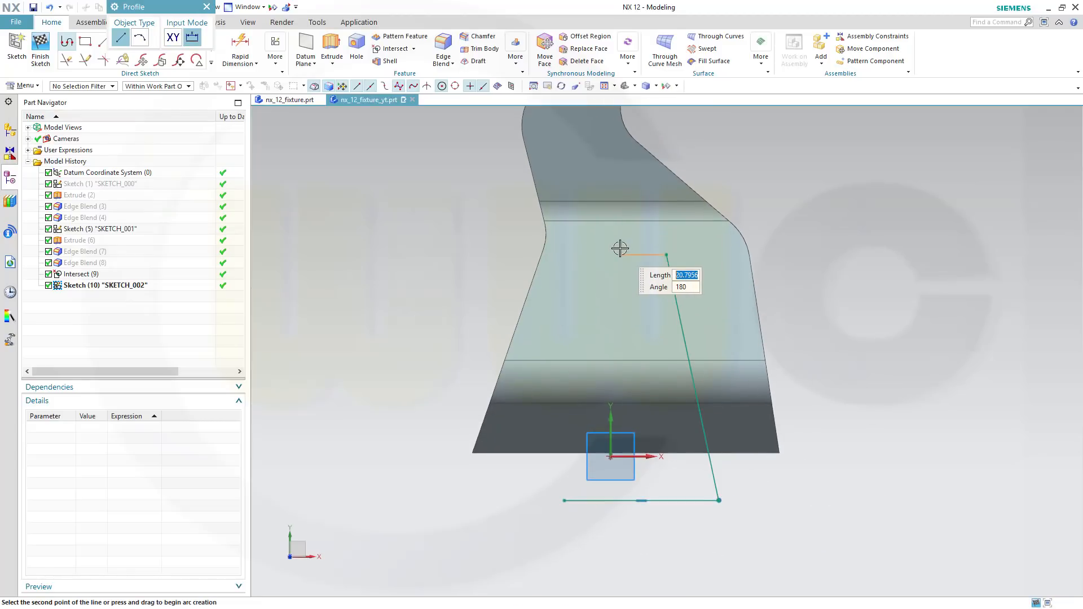
pyautogui.click(621, 254)
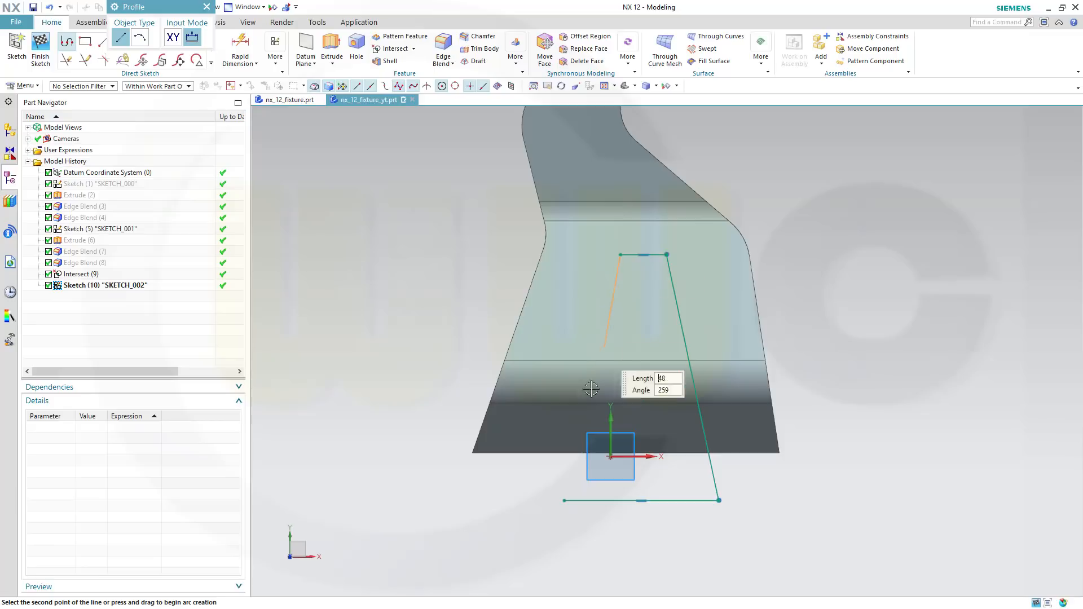
pyautogui.click(564, 501)
pyautogui.press('Escape')
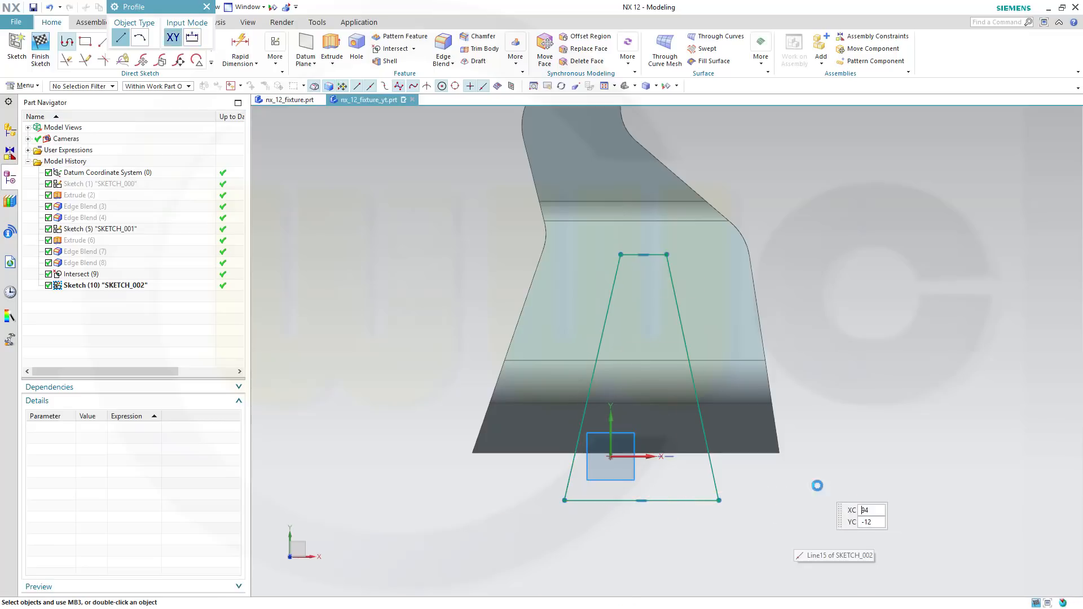
pyautogui.press('Escape')
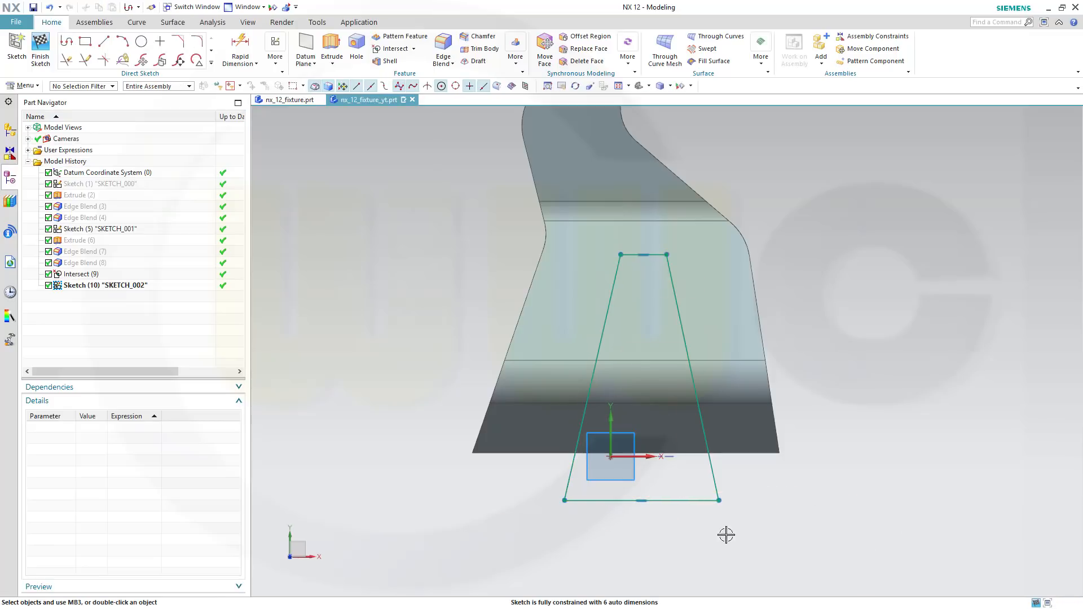
# - Constrain the trapezoid's bottom line to be collinear with the sketch's horizontal axis
pyautogui.click(668, 501)
pyautogui.click(647, 457)
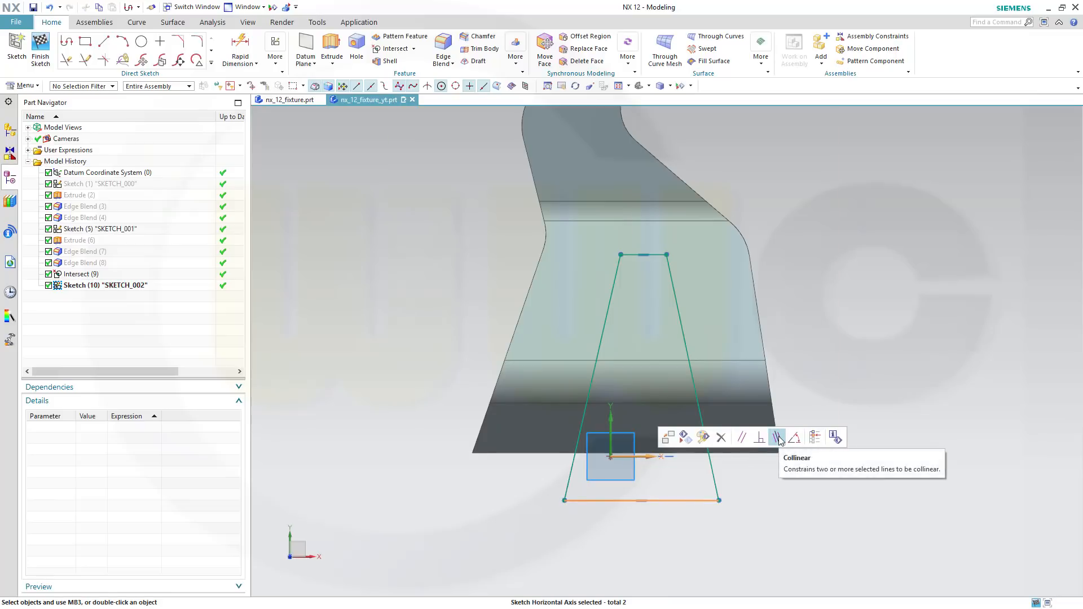
pyautogui.click(781, 440)
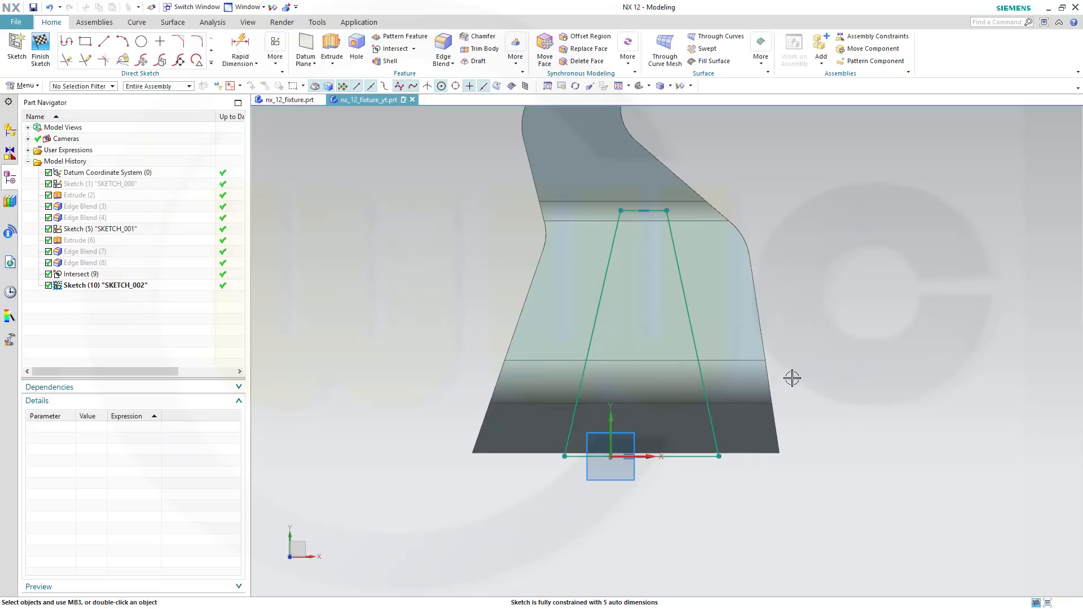
# - Reshape the trapezoid by moving its upper-left, lower-right and upper-right corners within the plate outline, and finish the sketch
pyautogui.moveTo(796, 361)
pyautogui.mouseDown(button='middle')
pyautogui.moveTo(793, 327)
pyautogui.moveTo(790, 365)
pyautogui.moveTo(800, 355)
pyautogui.mouseUp(button='middle')
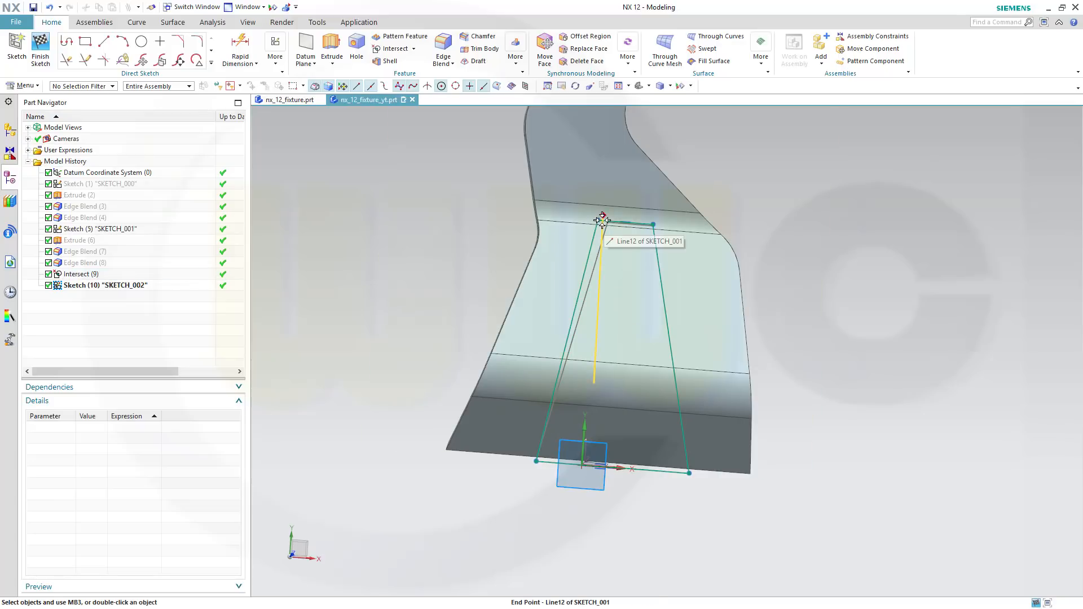
pyautogui.moveTo(602, 214)
pyautogui.mouseDown()
pyautogui.moveTo(598, 189)
pyautogui.moveTo(598, 234)
pyautogui.mouseUp()
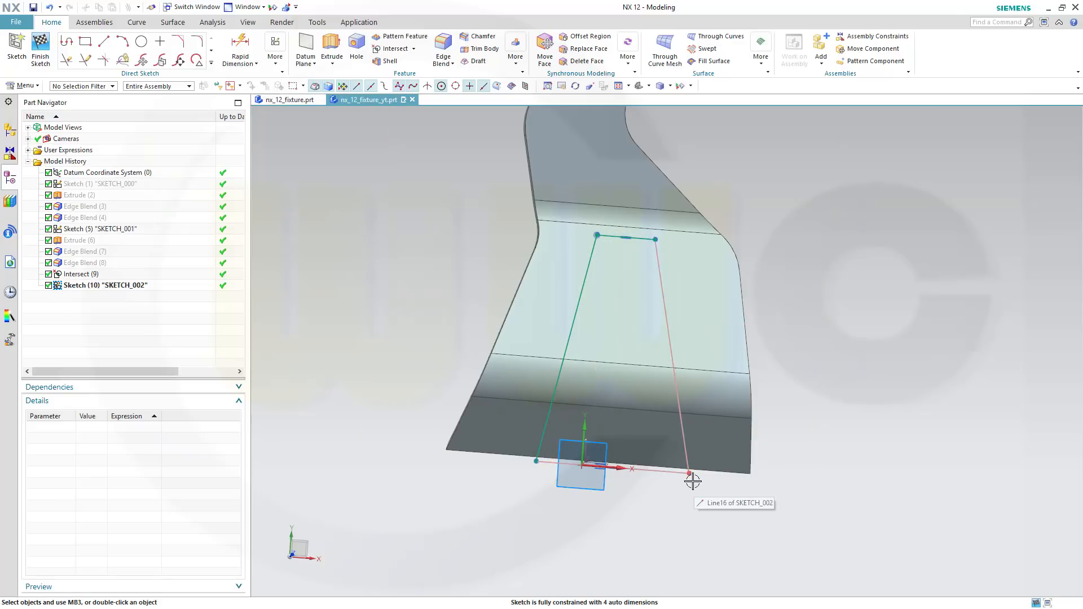
pyautogui.moveTo(689, 473); pyautogui.dragTo(676, 472)
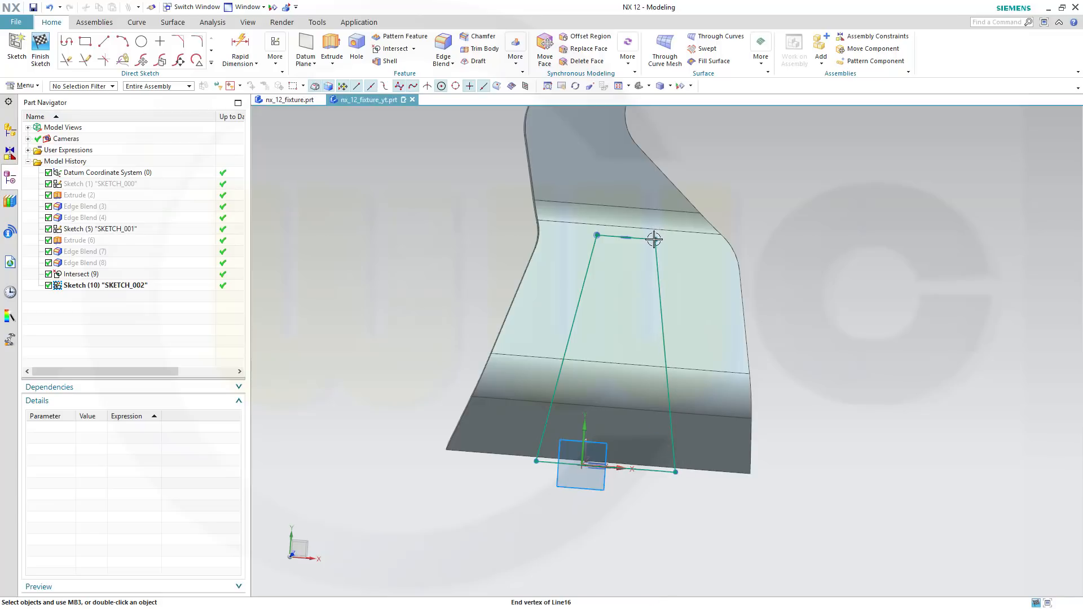
pyautogui.moveTo(659, 240); pyautogui.dragTo(665, 239)
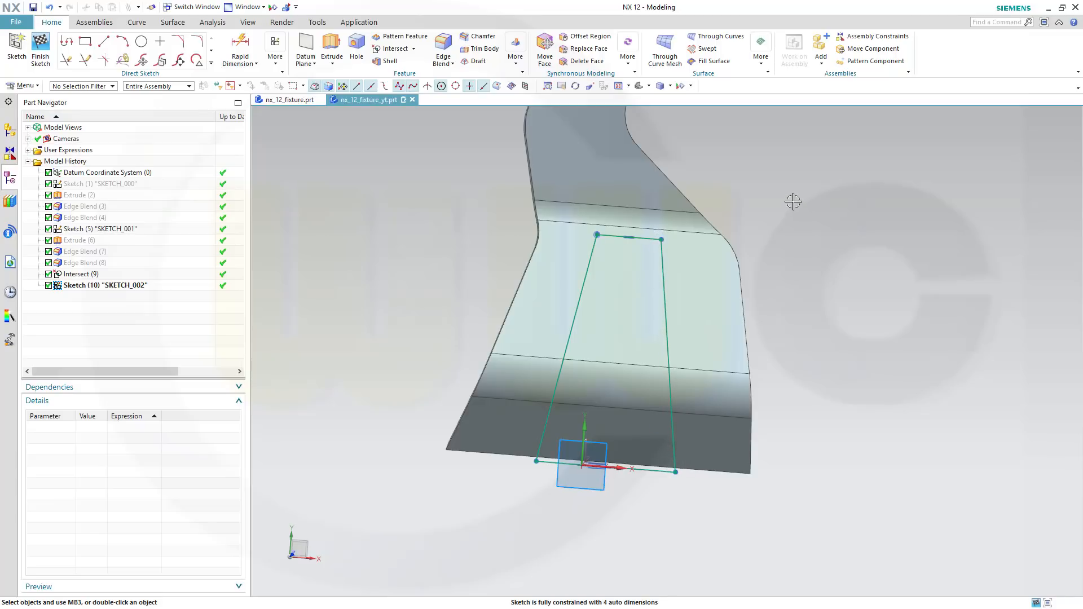
pyautogui.click(40, 48)
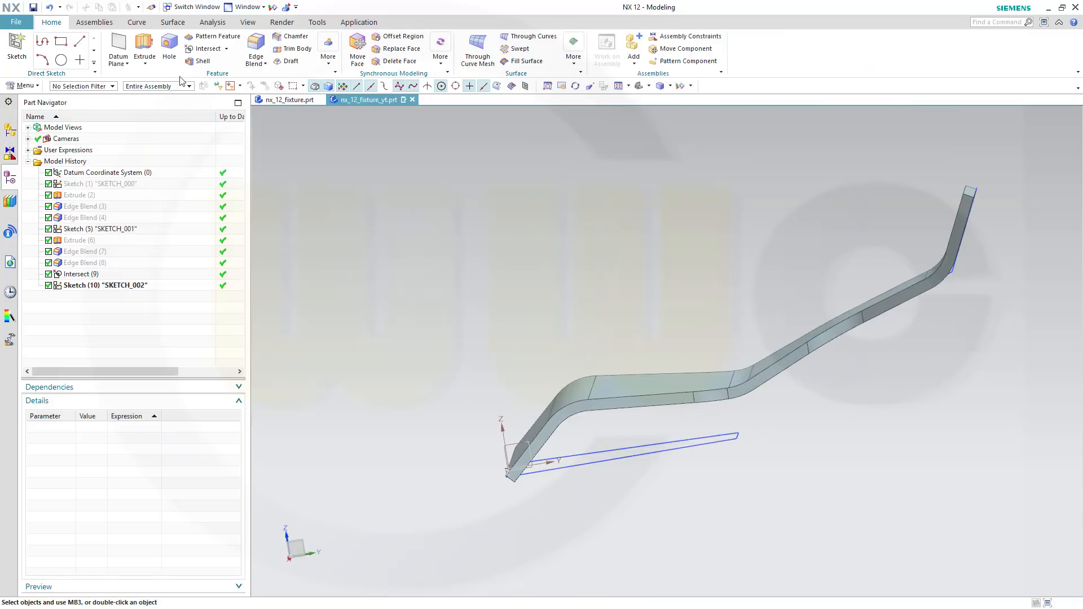
# - Extrude the closed trapezoid sketch from 0 to 100 mm as a separate solid with no Boolean
pyautogui.click(145, 48)
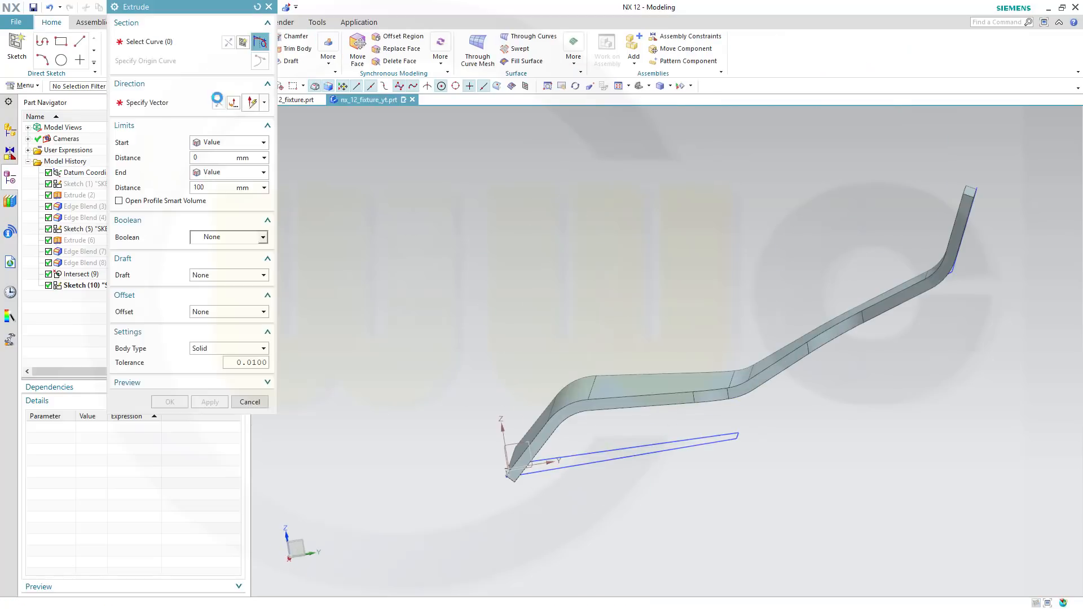
pyautogui.click(588, 461)
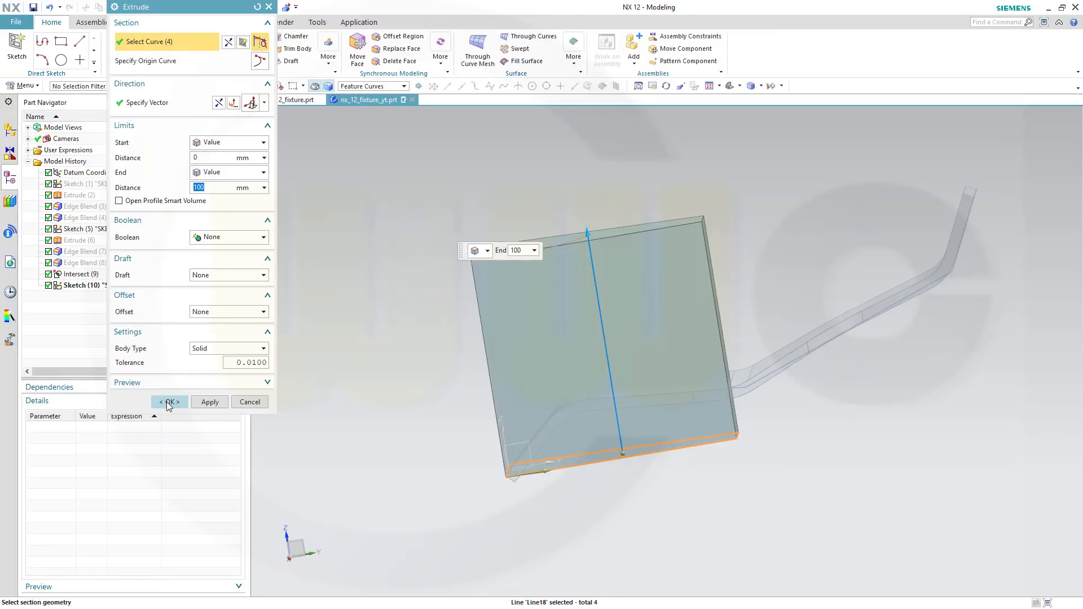
pyautogui.click(169, 401)
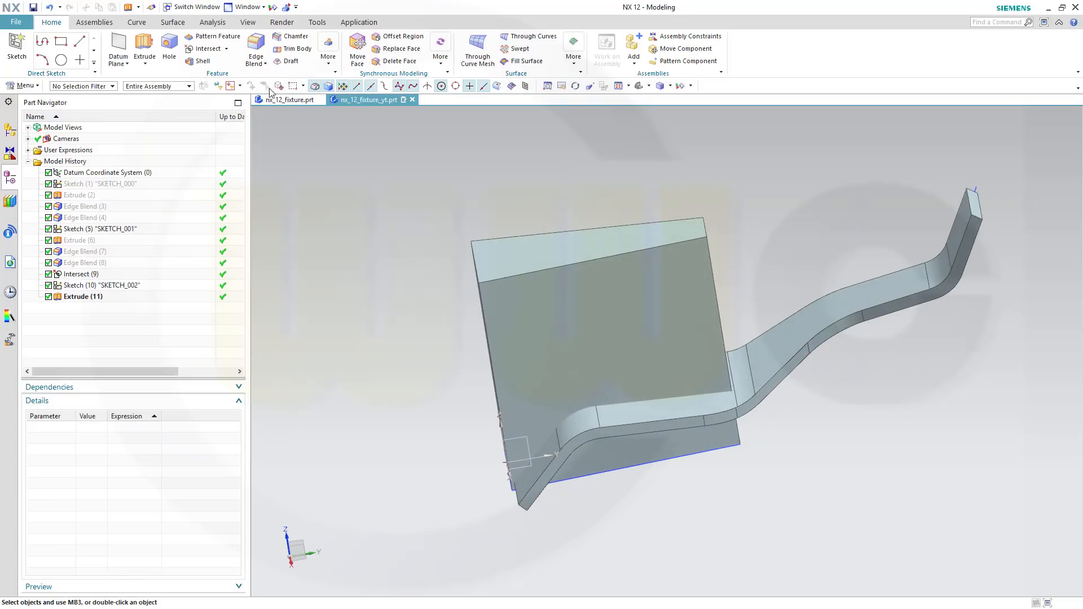
# - Start a three-face Face Blend for the extruded trapezoid block
pyautogui.click(265, 64)
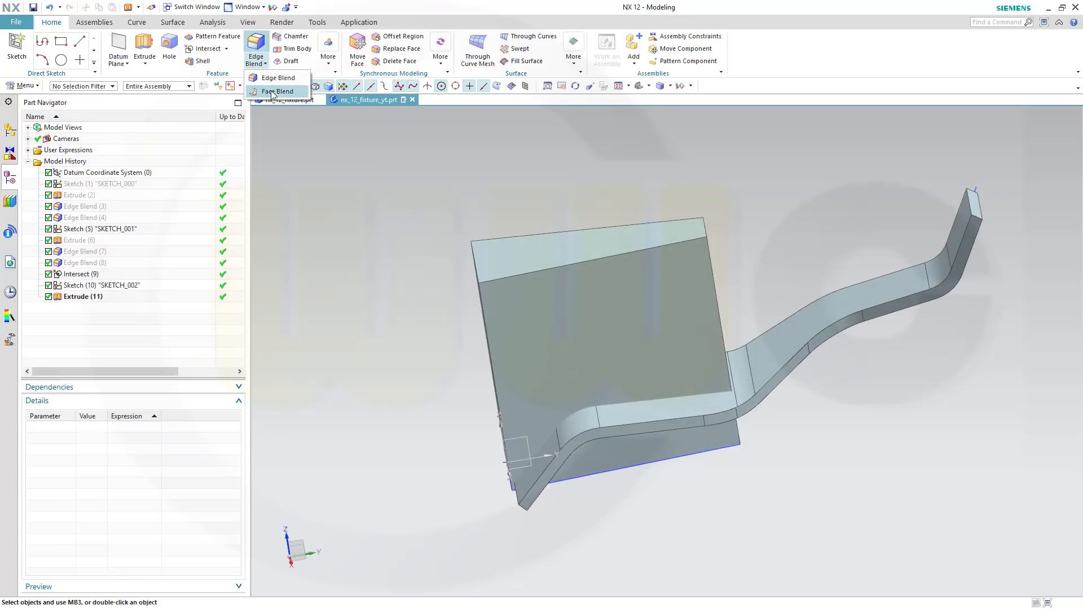
pyautogui.click(274, 92)
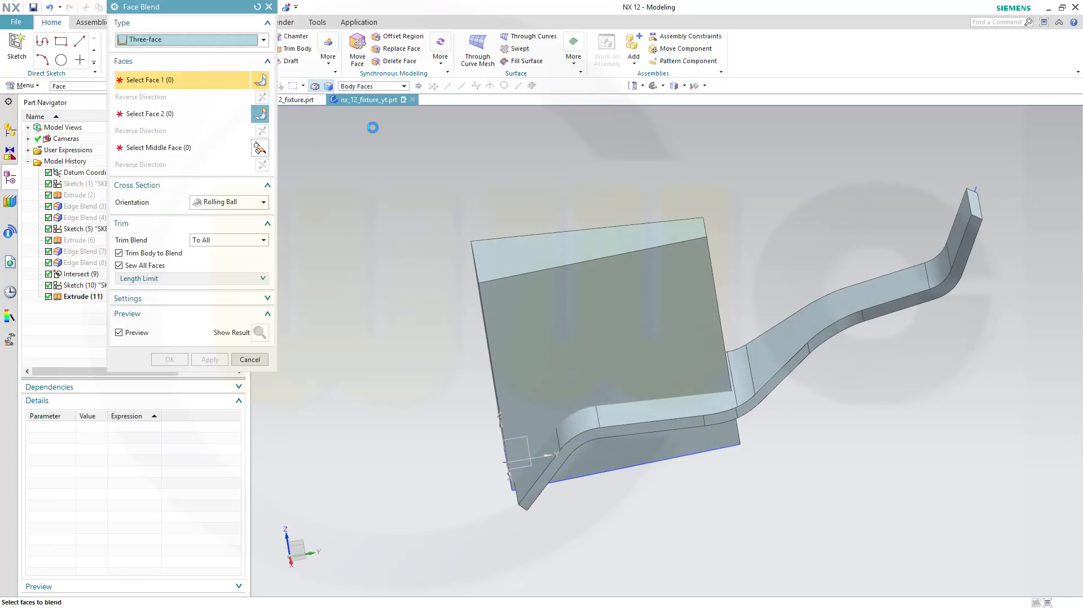
pyautogui.click(658, 297)
pyautogui.moveTo(483, 165); pyautogui.dragTo(498, 212, button='middle')
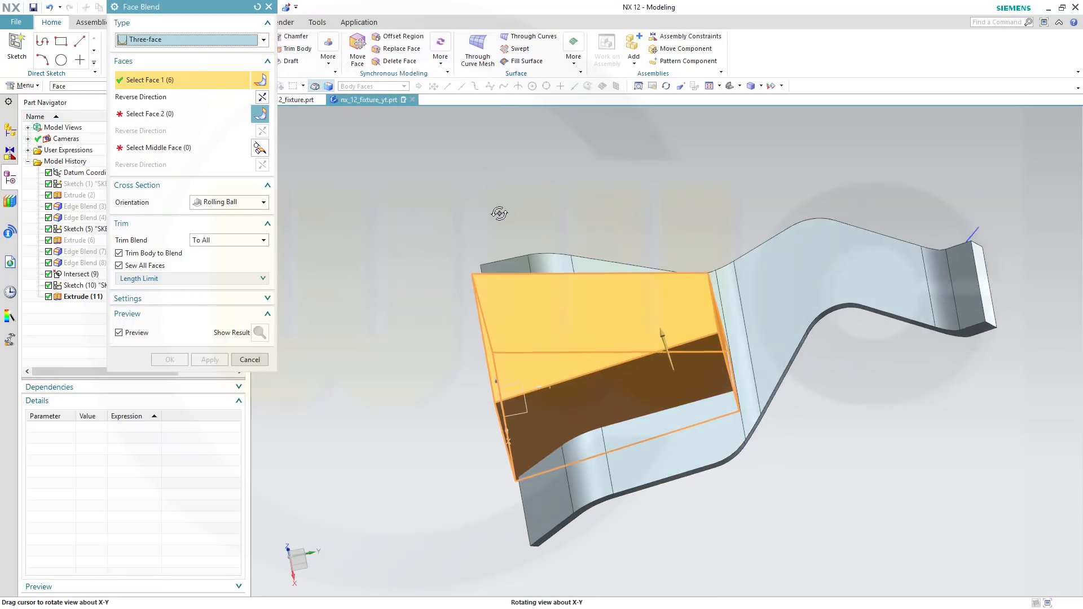
pyautogui.click(153, 113)
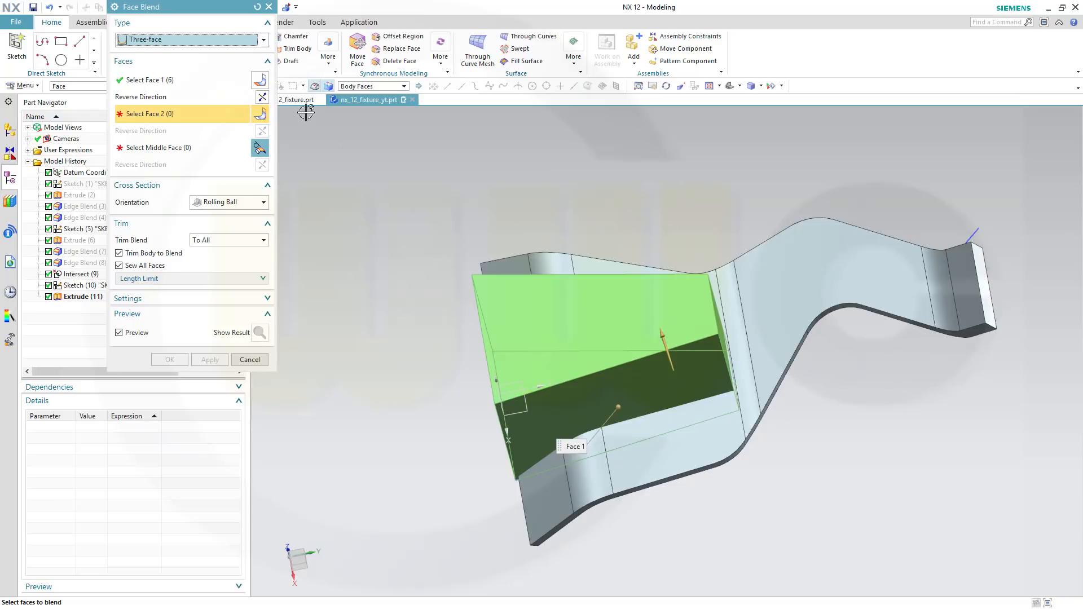
pyautogui.click(404, 86)
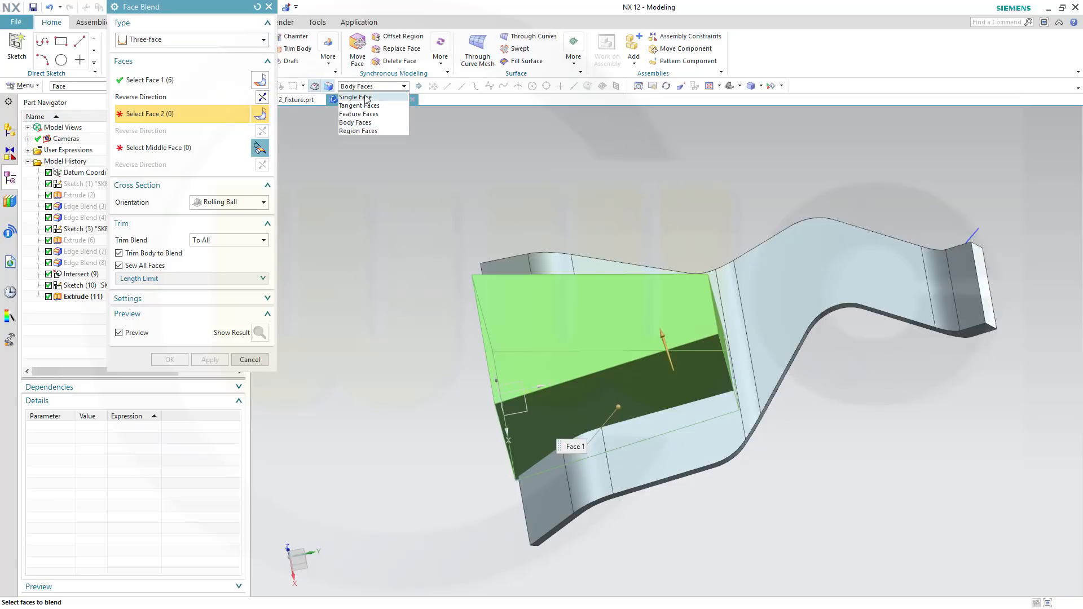
pyautogui.click(370, 96)
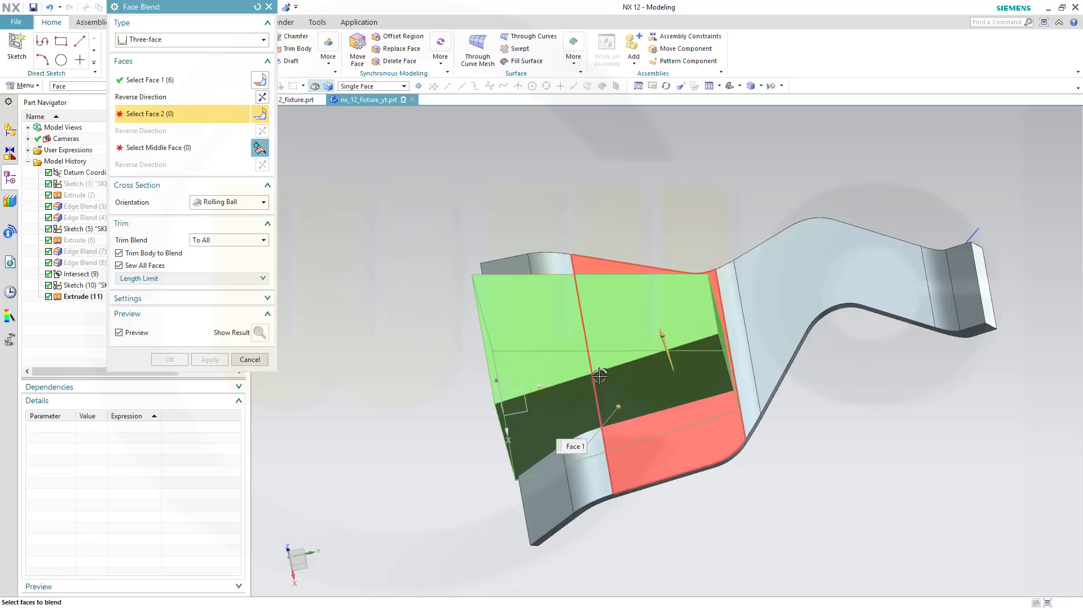
pyautogui.click(404, 86)
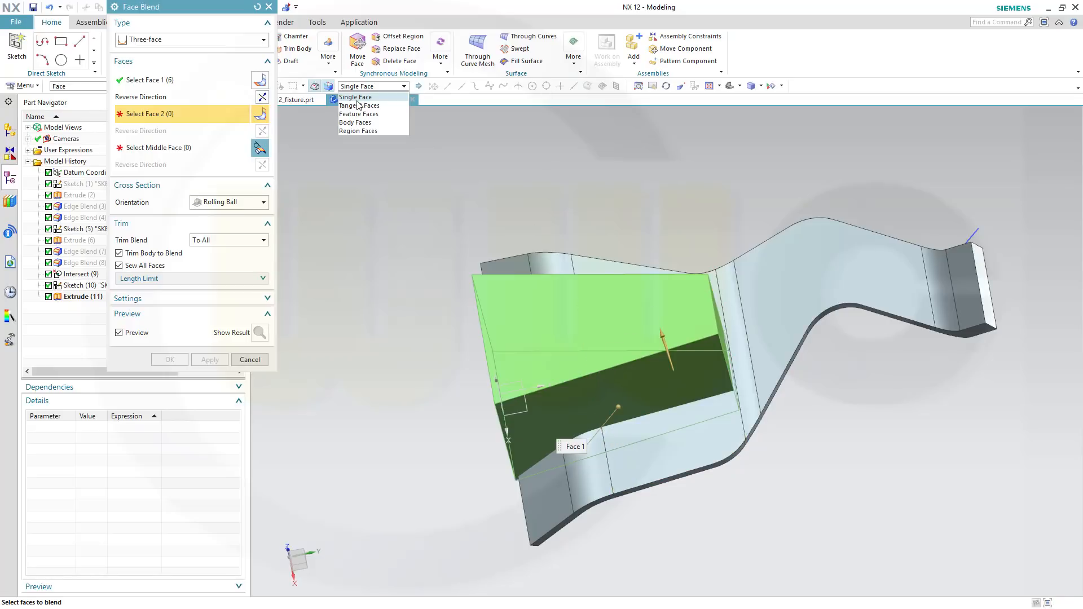
pyautogui.click(364, 119)
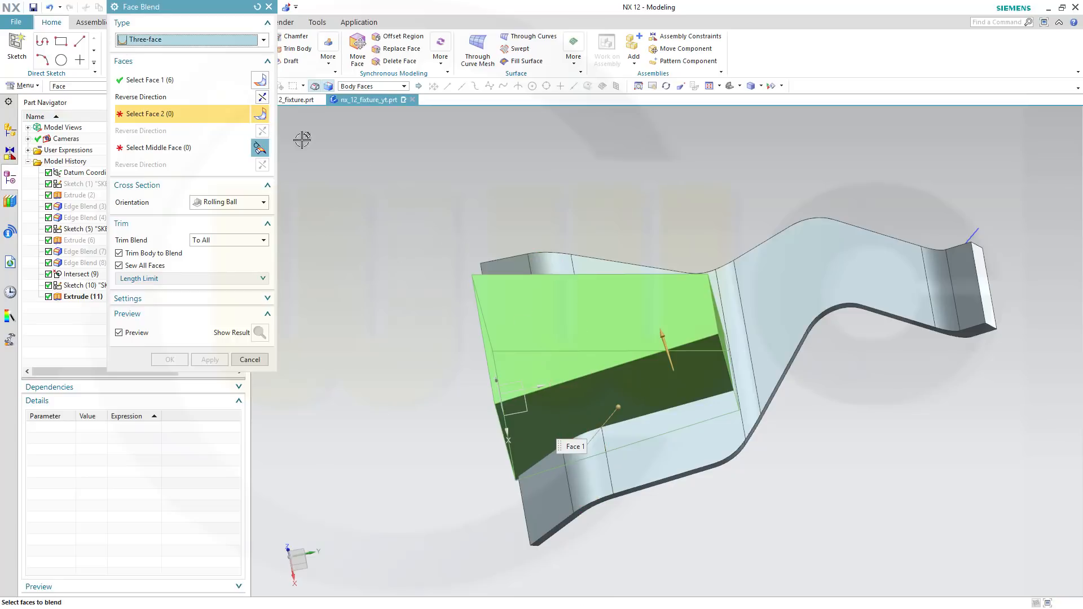
pyautogui.click(175, 80)
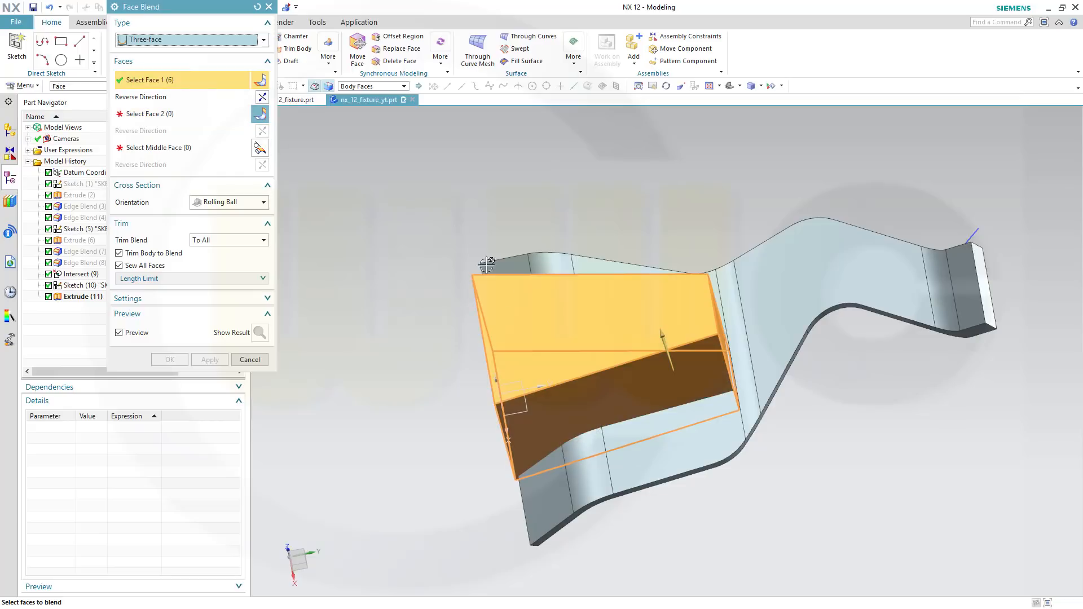
pyautogui.keyDown('shift'); pyautogui.click(588, 322); pyautogui.keyUp('shift')
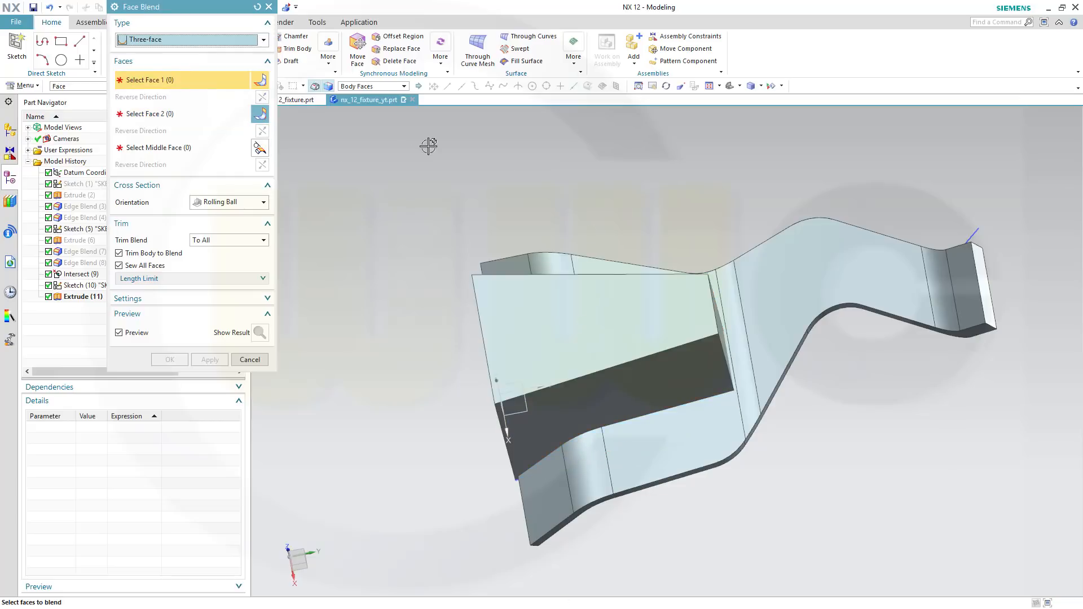
# - Restrict face picking to Single Face and assign the block's two slanted side faces as Face 1 and Face 2
pyautogui.click(404, 86)
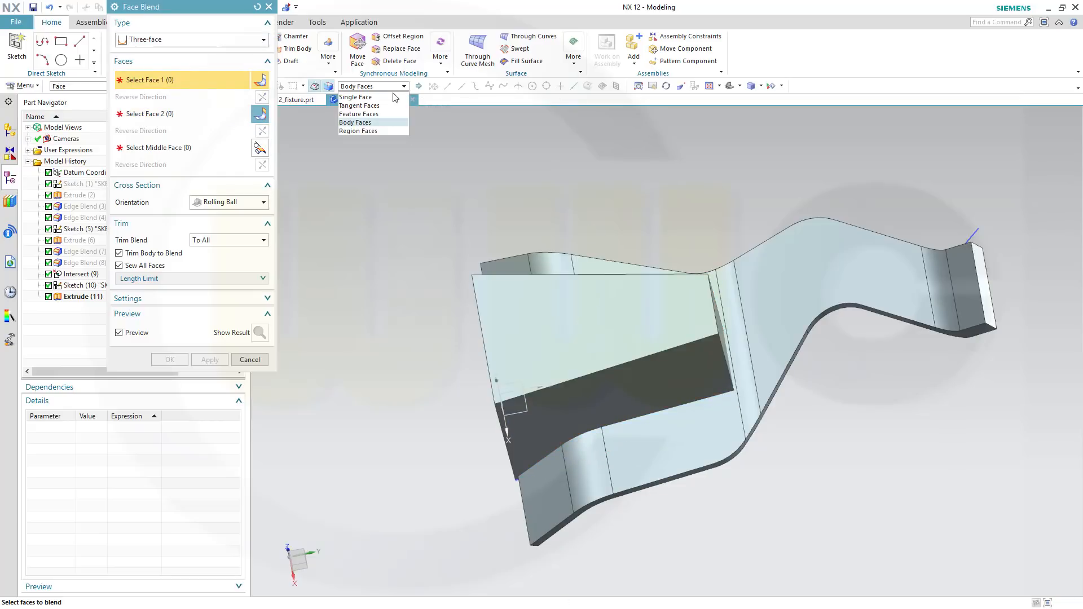
pyautogui.click(364, 97)
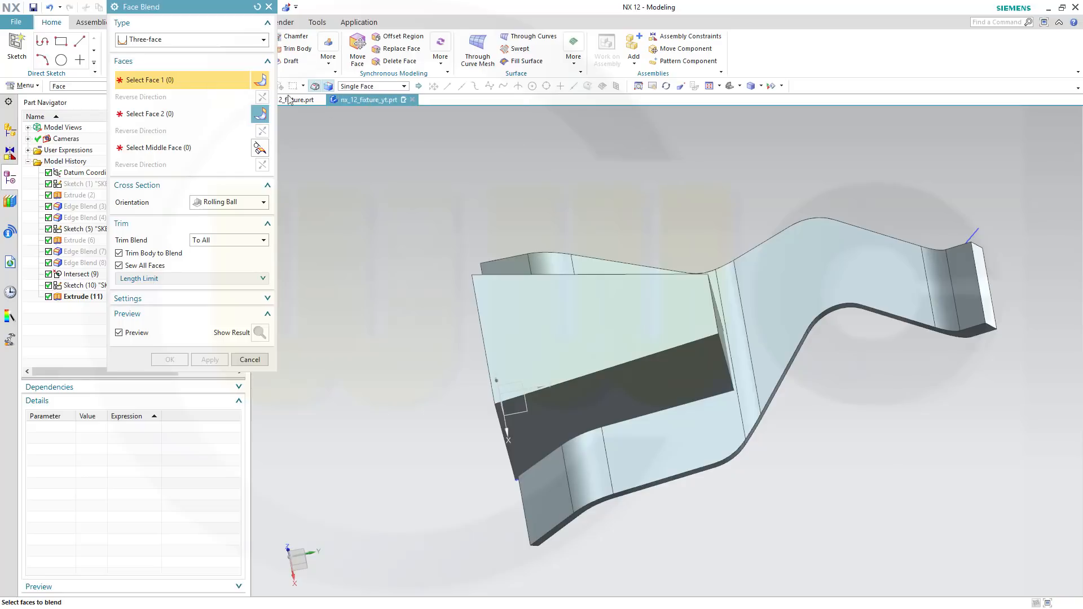
pyautogui.click(598, 397)
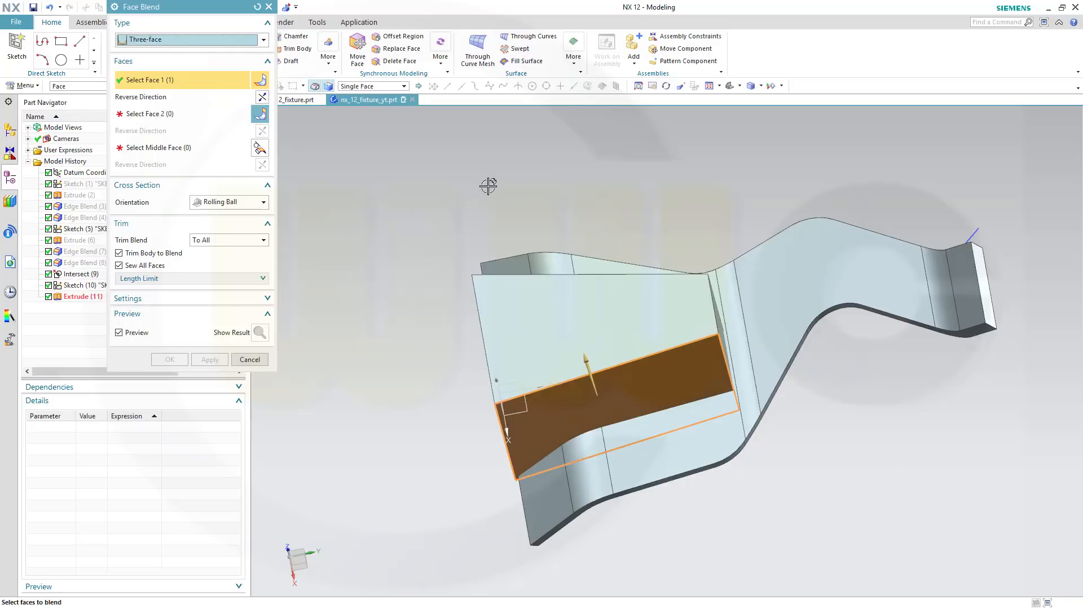
pyautogui.moveTo(483, 174); pyautogui.dragTo(485, 194, button='middle')
pyautogui.click(157, 114)
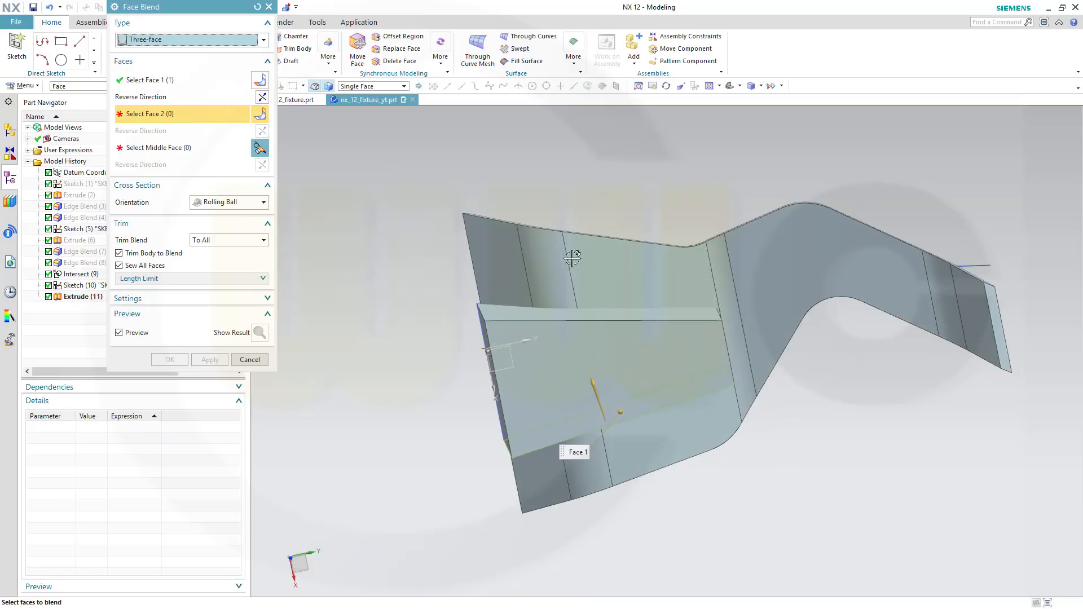
pyautogui.click(628, 312)
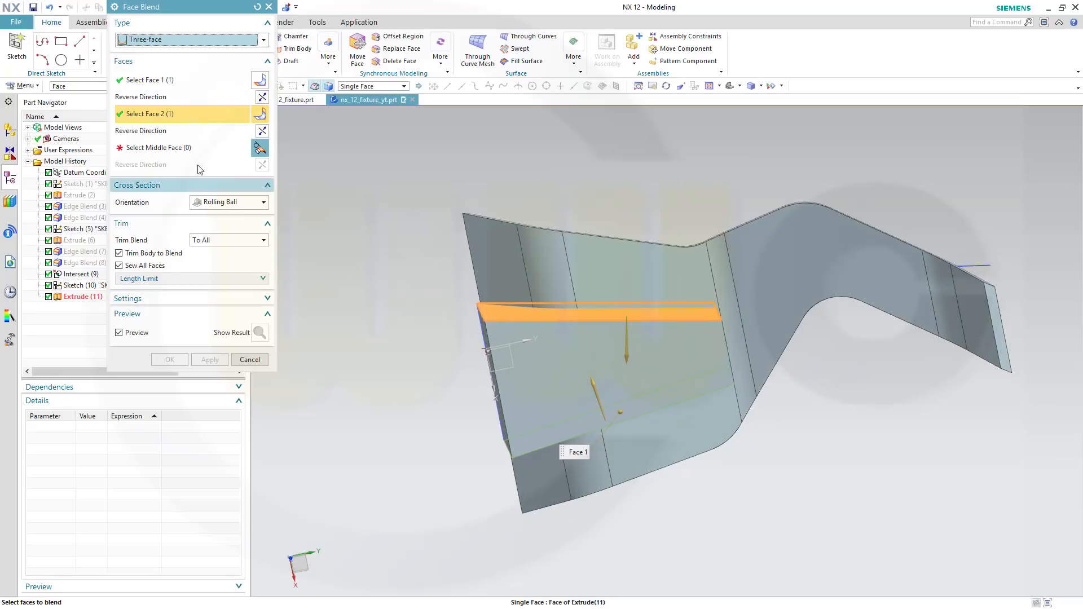
# - Assign the block's narrow end face, away from the coordinate origin, as the blend's middle face
pyautogui.click(161, 148)
pyautogui.moveTo(350, 181); pyautogui.dragTo(311, 182, button='middle')
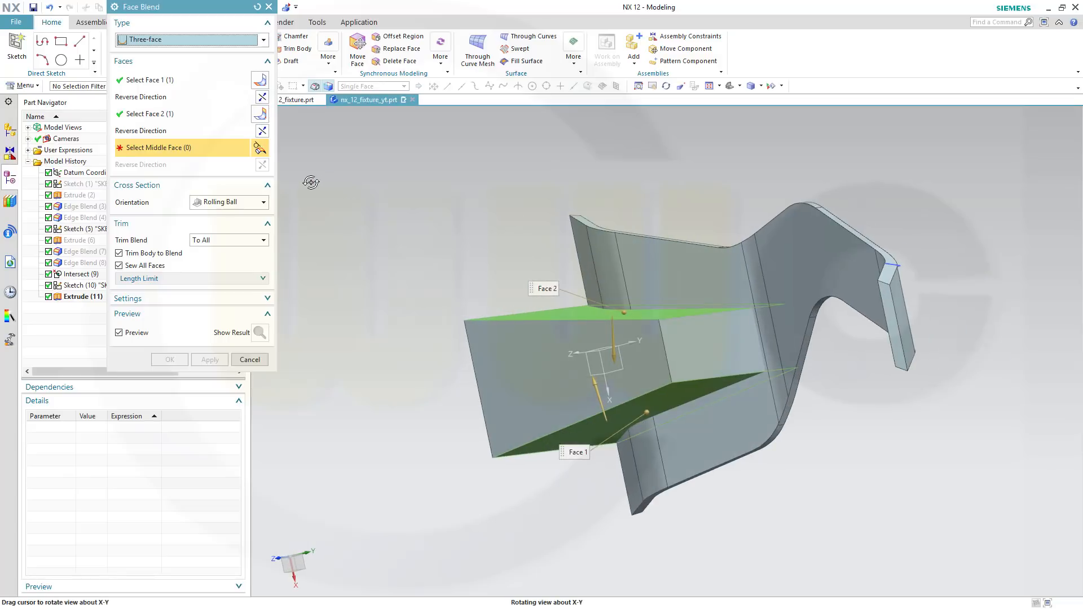
pyautogui.click(714, 341)
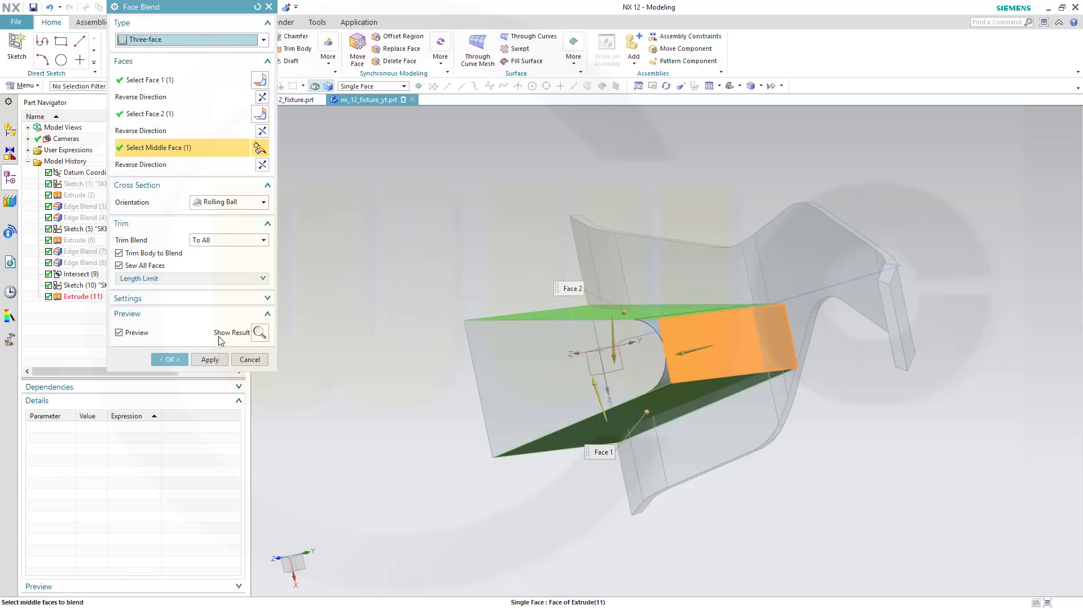
# - Apply the three-face rolling-ball face blend to round the end of the extruded block
pyautogui.click(169, 360)
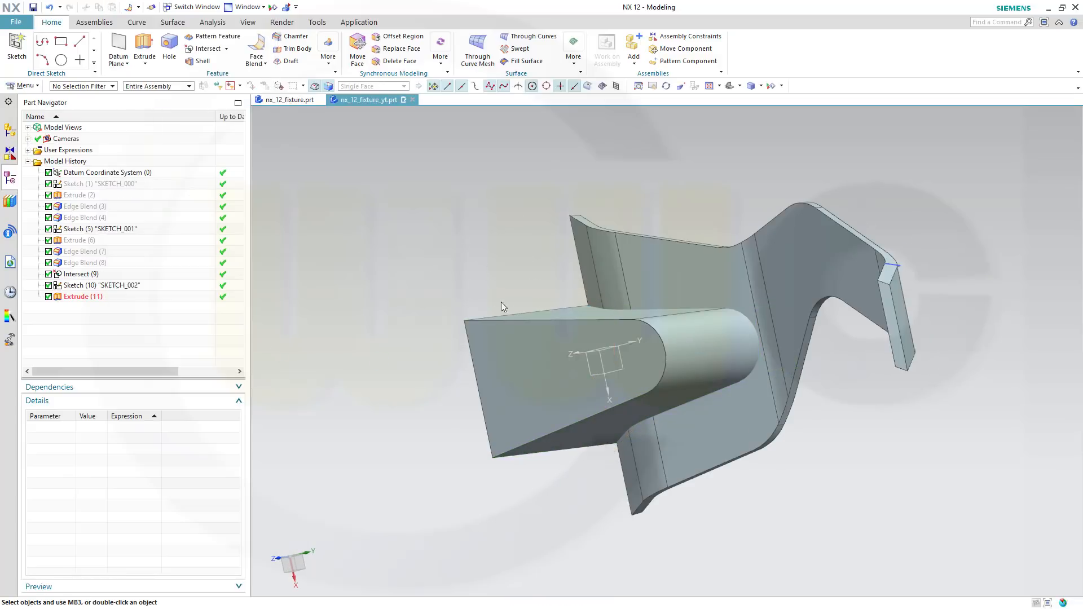
pyautogui.moveTo(501, 303); pyautogui.dragTo(551, 253, button='middle')
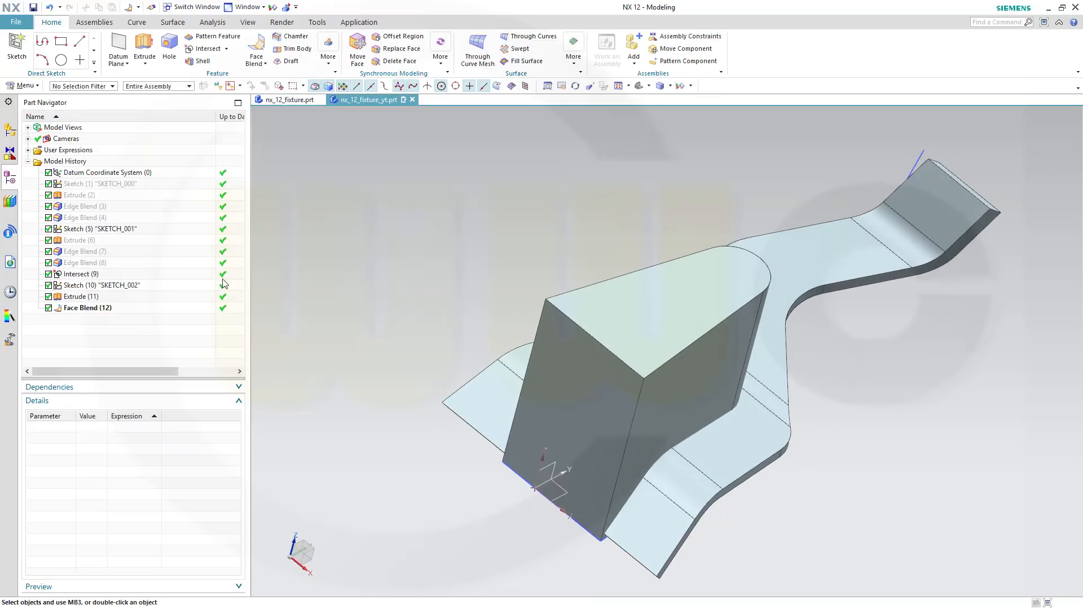
pyautogui.moveTo(486, 300); pyautogui.dragTo(472, 255, button='middle')
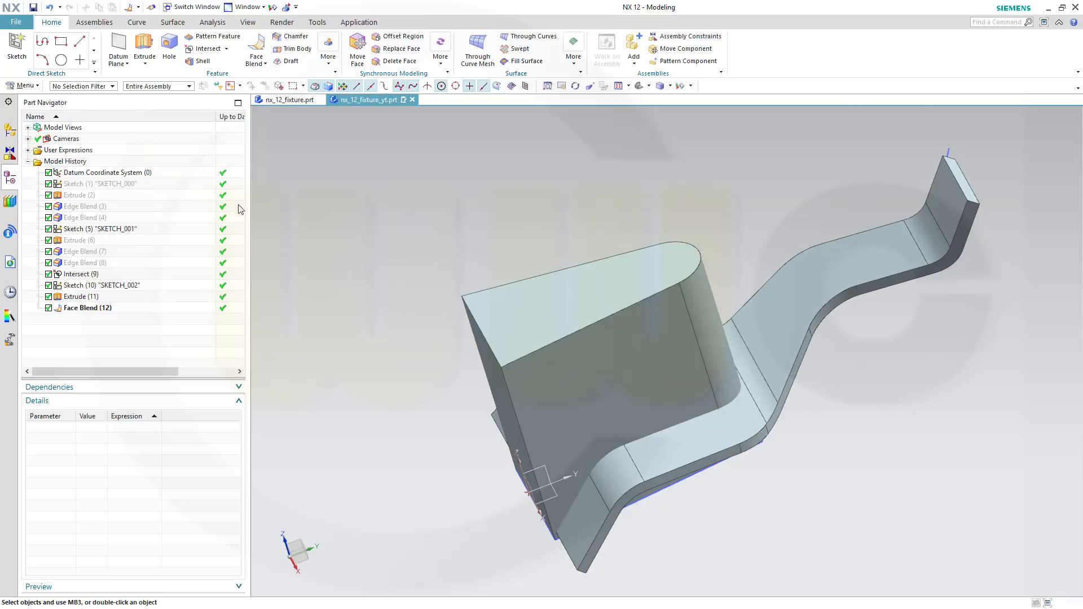
# - Subtract the rounded block from the curved bracket body, keeping both target and tool bodies
pyautogui.click(226, 49)
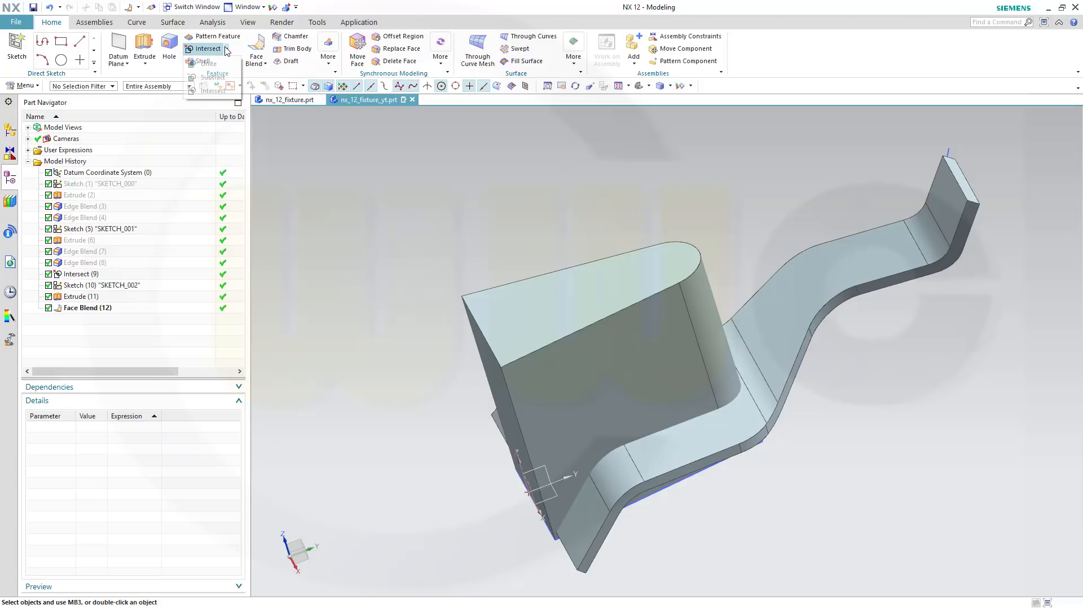
pyautogui.click(217, 77)
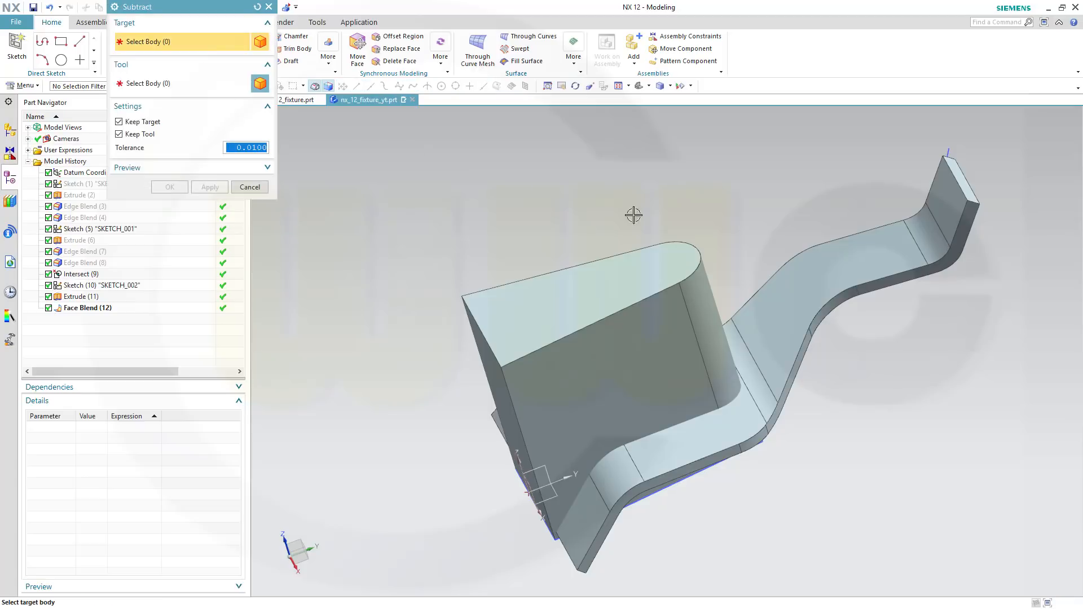
pyautogui.click(778, 289)
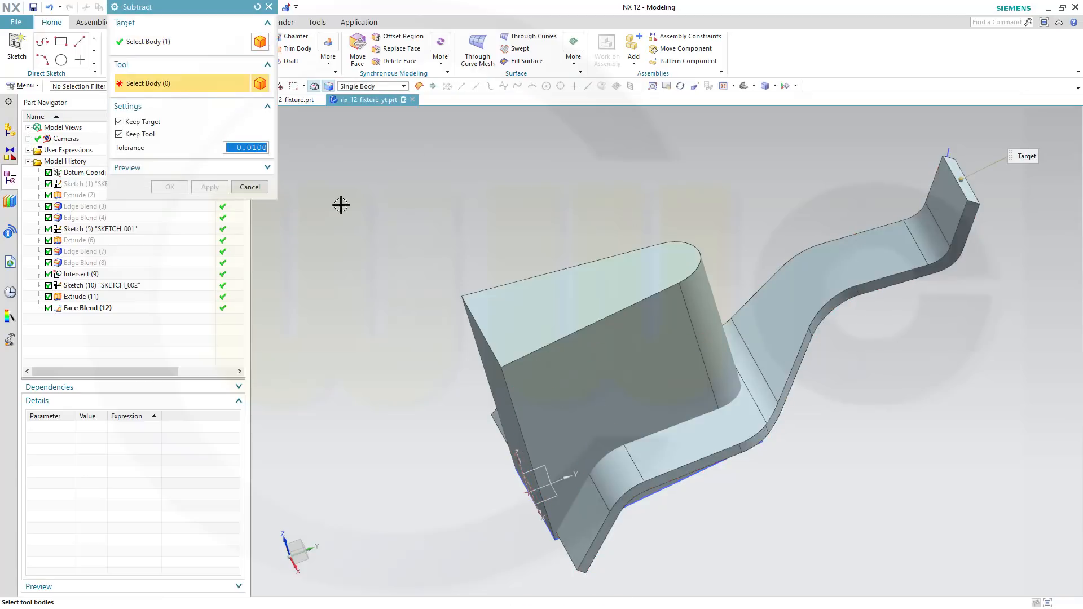
pyautogui.click(545, 359)
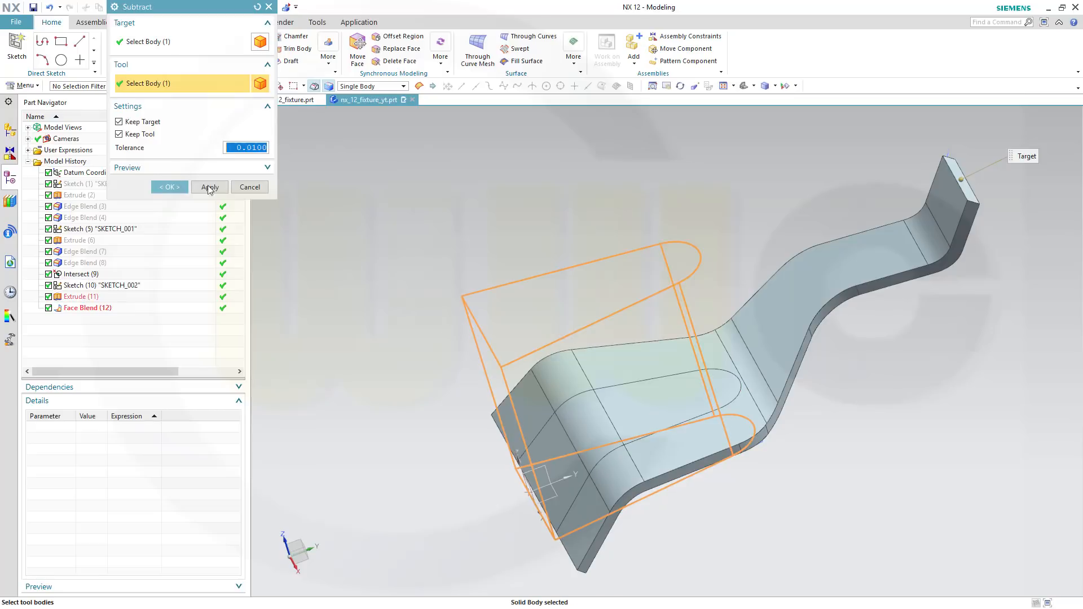
pyautogui.click(170, 188)
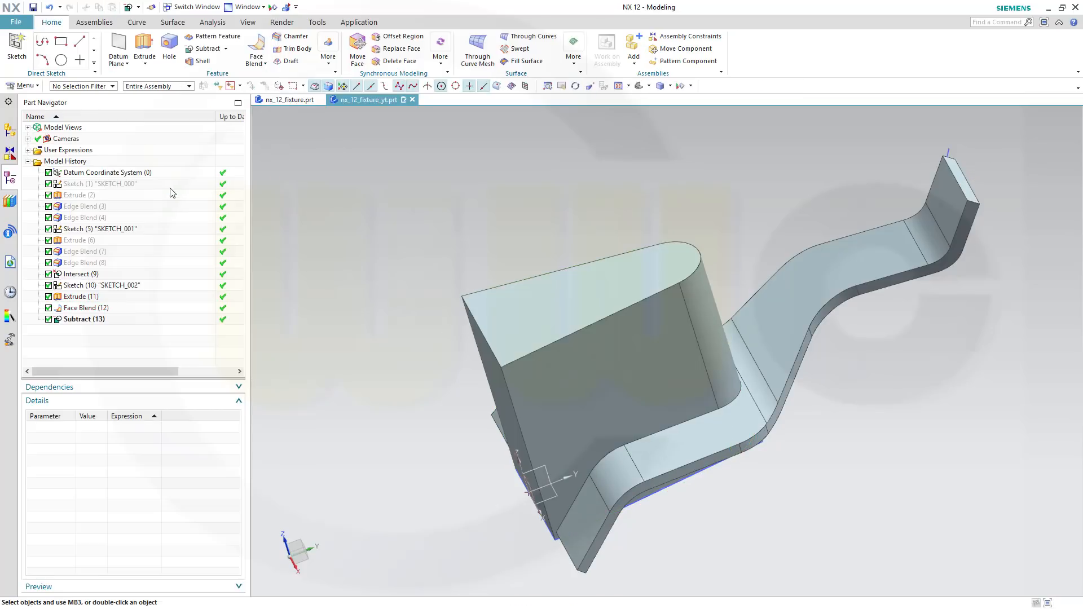
# - Hide the rounded block used as the cutting tool
pyautogui.rightClick(519, 327)
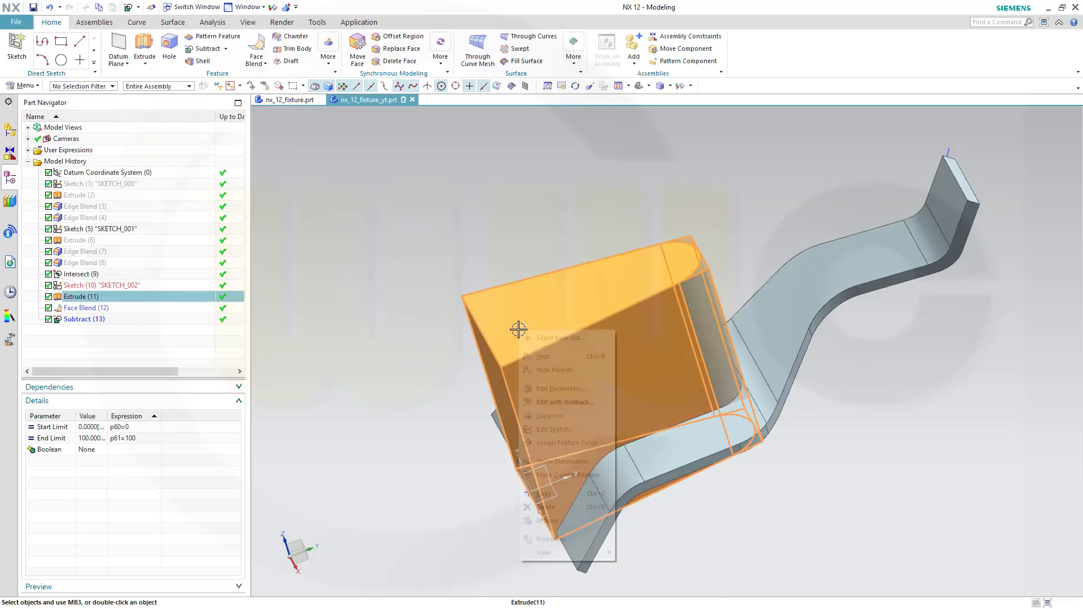
pyautogui.click(544, 358)
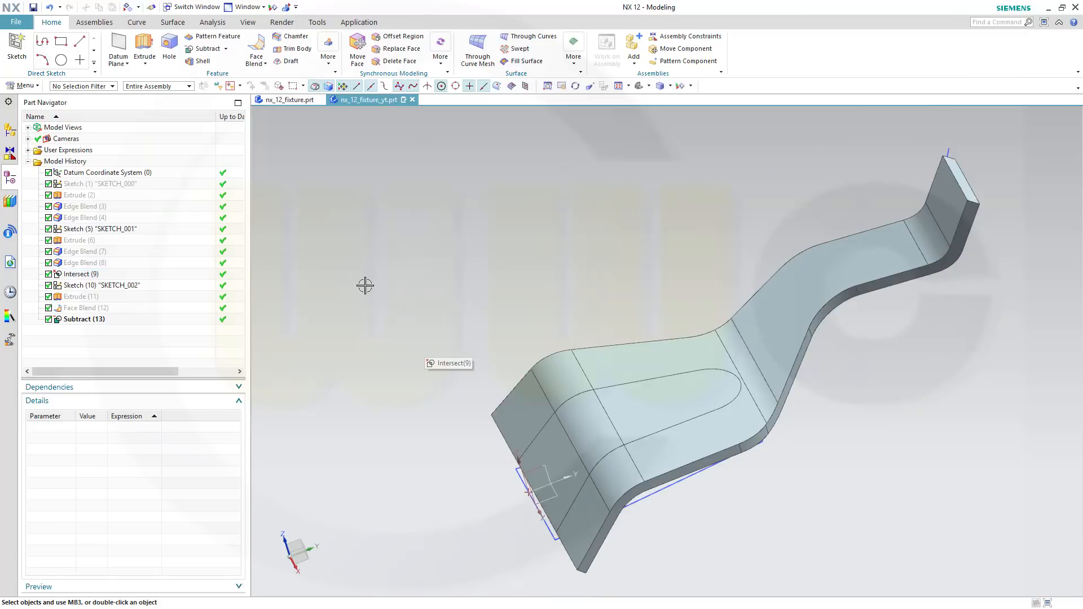
pyautogui.moveTo(365, 285); pyautogui.dragTo(350, 266, button='middle')
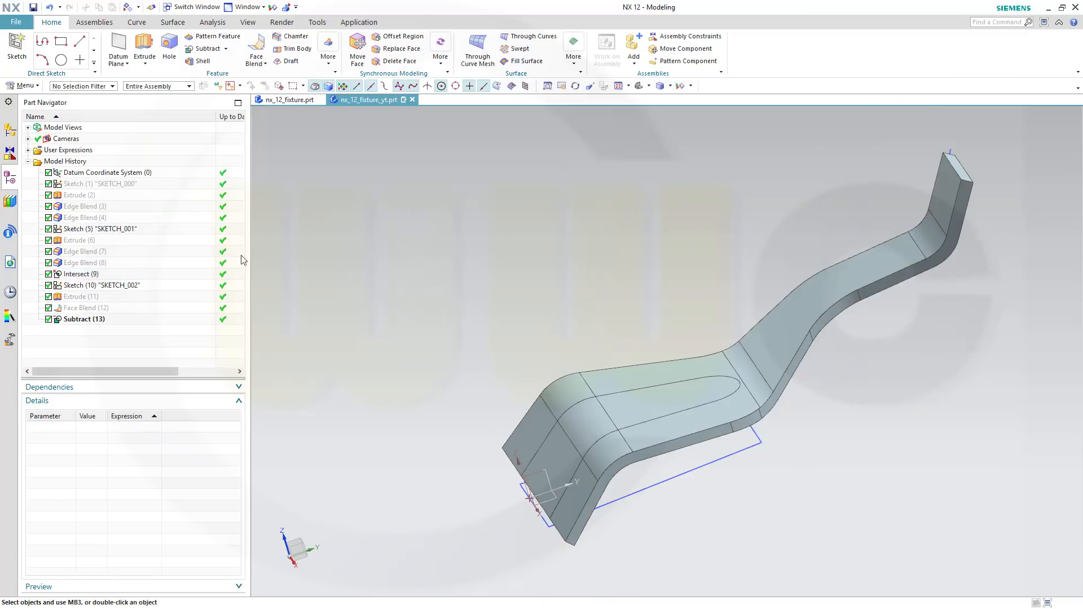
# - Turn off timestamp order for the model history and rename the Extrude (11) solid body as SLOT
pyautogui.rightClick(93, 120)
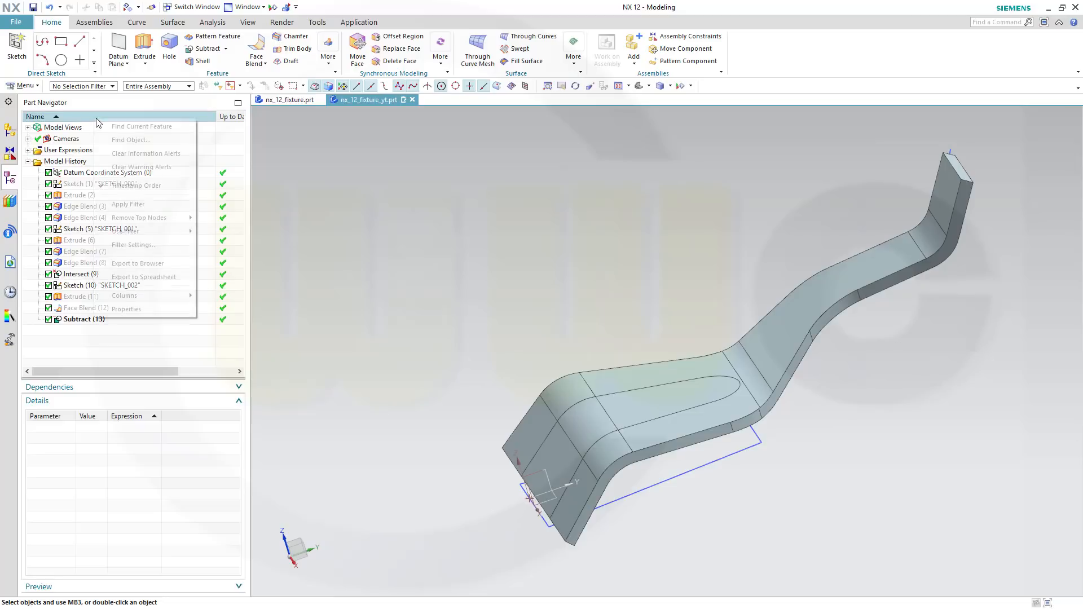
pyautogui.click(151, 188)
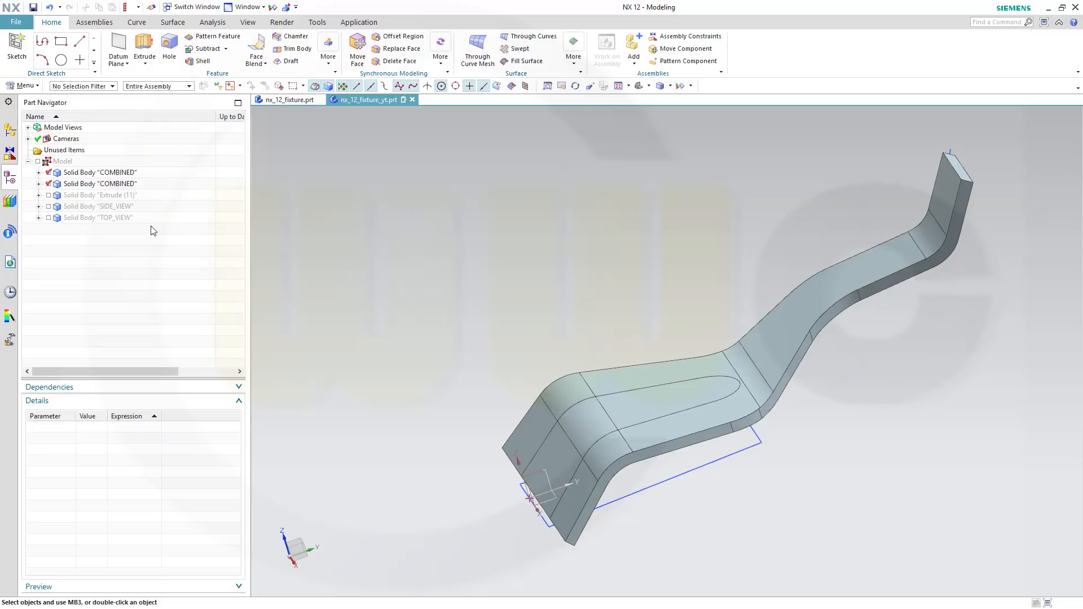
pyautogui.click(123, 195)
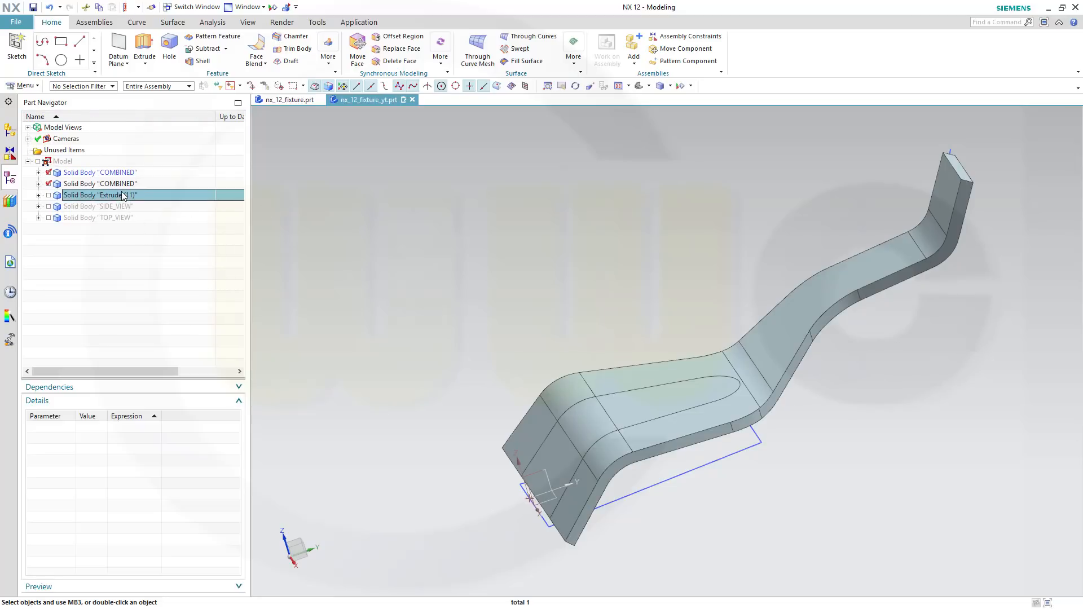
pyautogui.rightClick(125, 198)
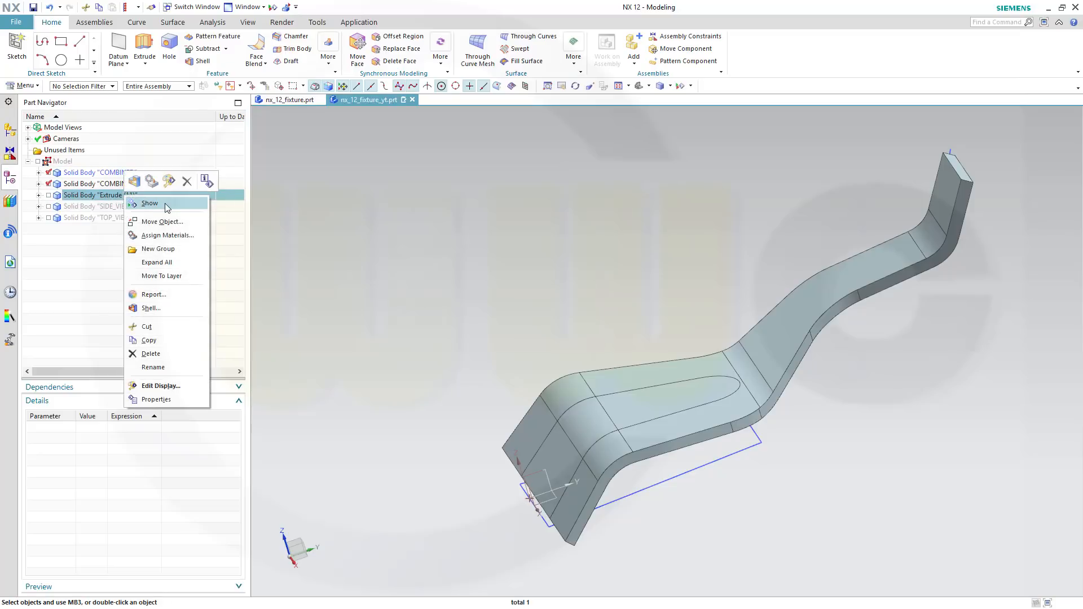
pyautogui.click(113, 197)
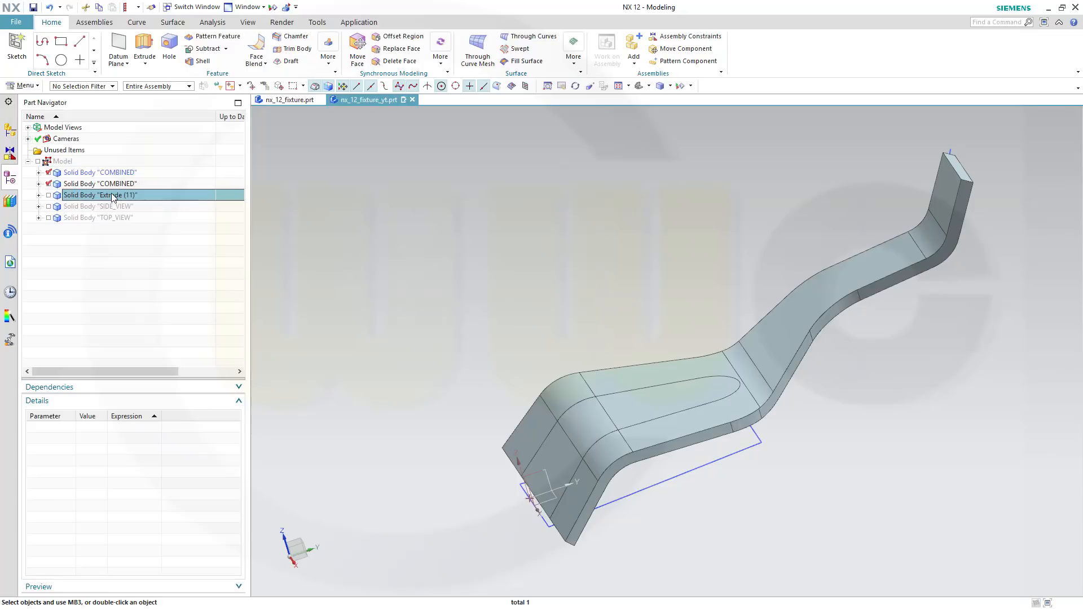
pyautogui.click(112, 194)
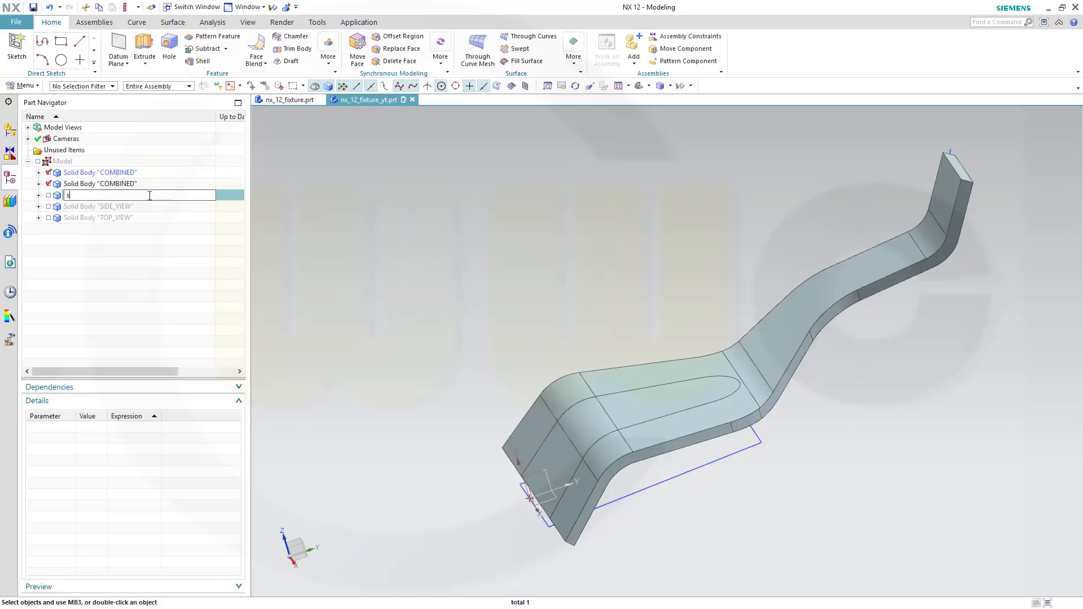
pyautogui.write('slot')
pyautogui.press('Return')
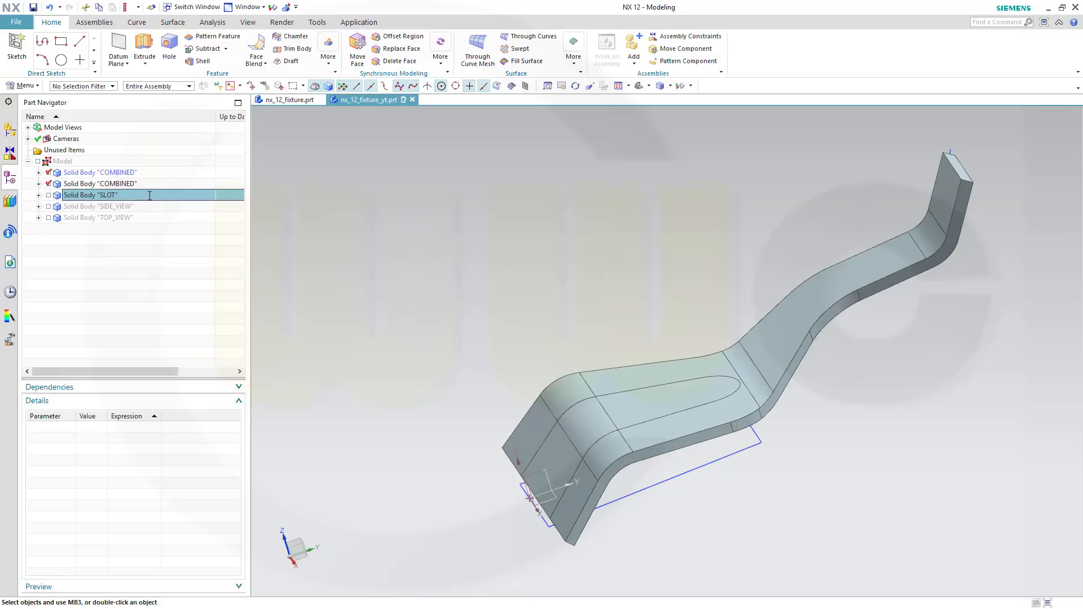
# - Compare the two COMBINED solid bodies by switching each one's visibility to tell the slotted from the unslotted one
pyautogui.click(48, 183)
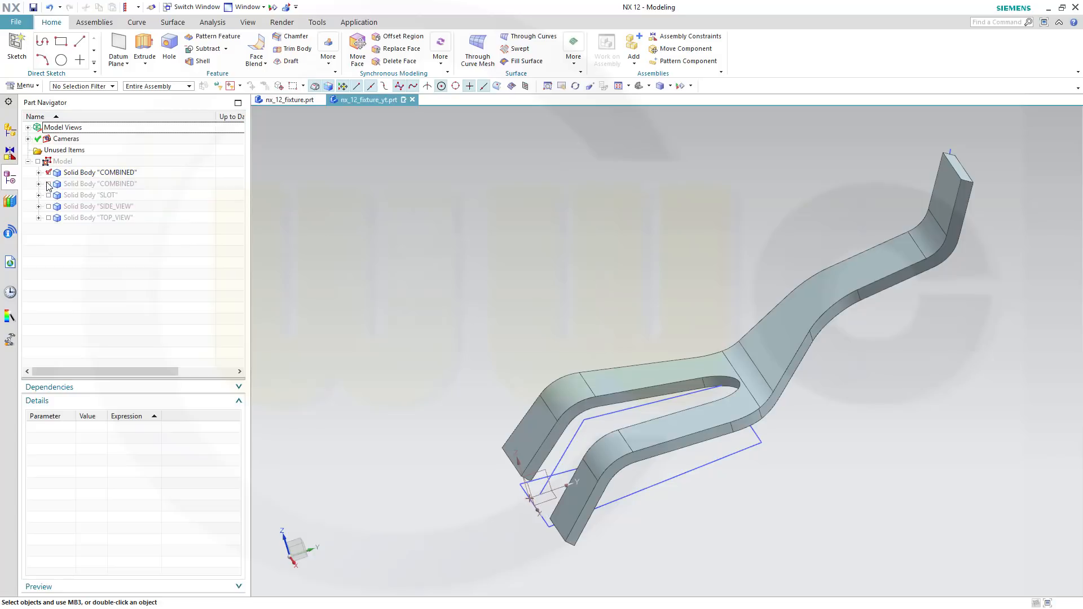
pyautogui.click(48, 184)
pyautogui.click(76, 173)
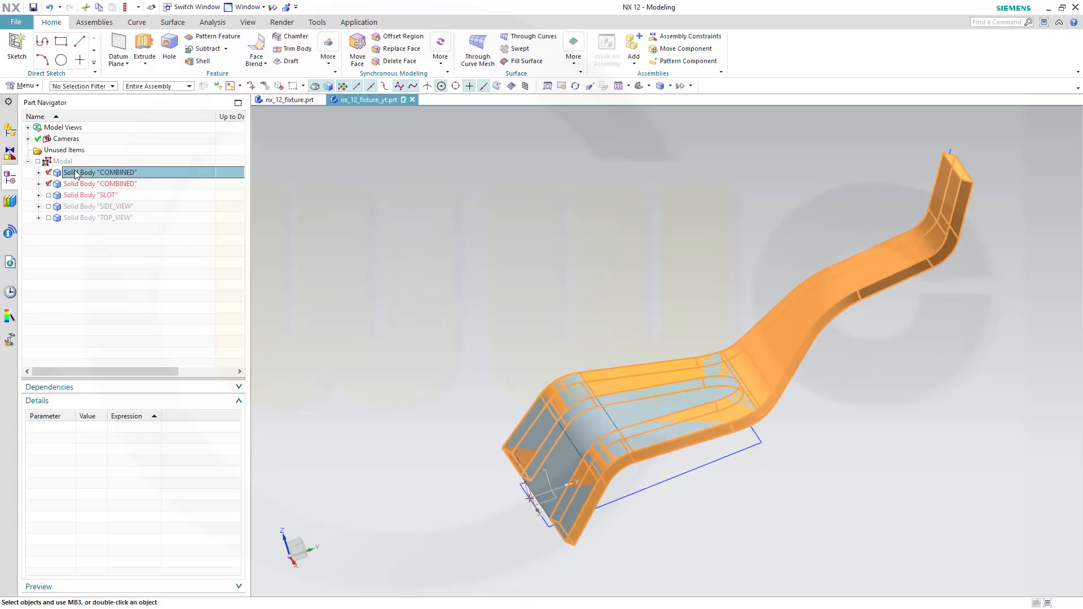
pyautogui.click(48, 173)
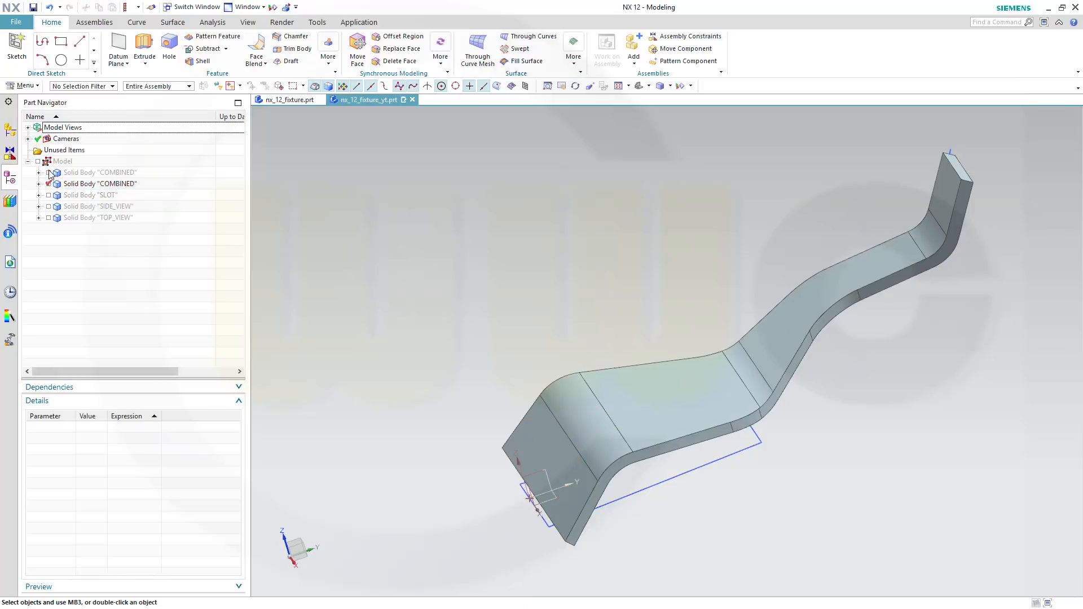
pyautogui.click(110, 185)
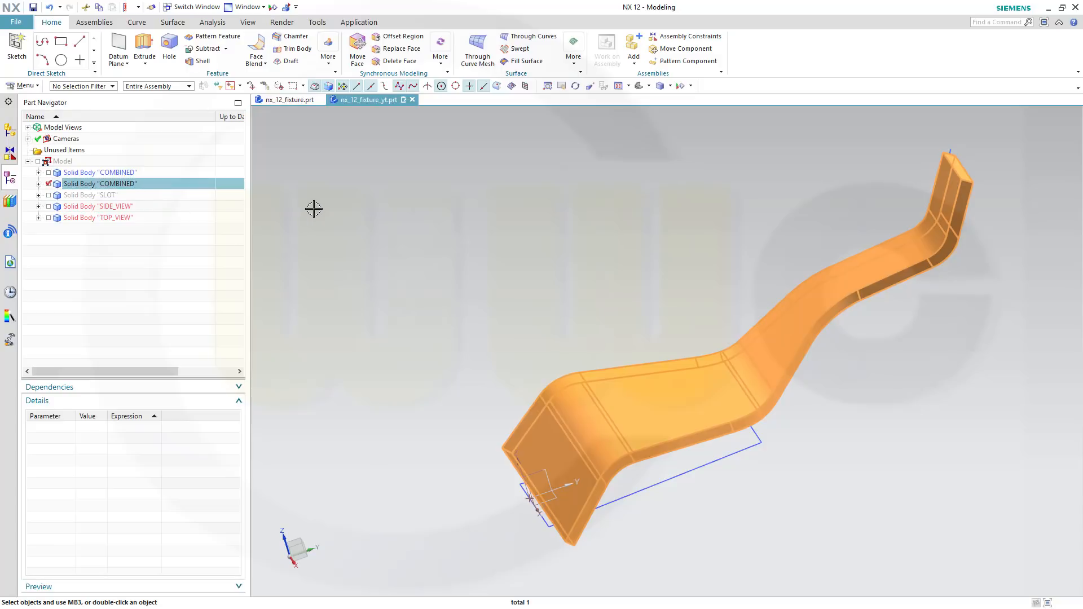
pyautogui.click(314, 207)
# - Rename the slotted COMBINED solid body as INTERSECT
pyautogui.click(130, 173)
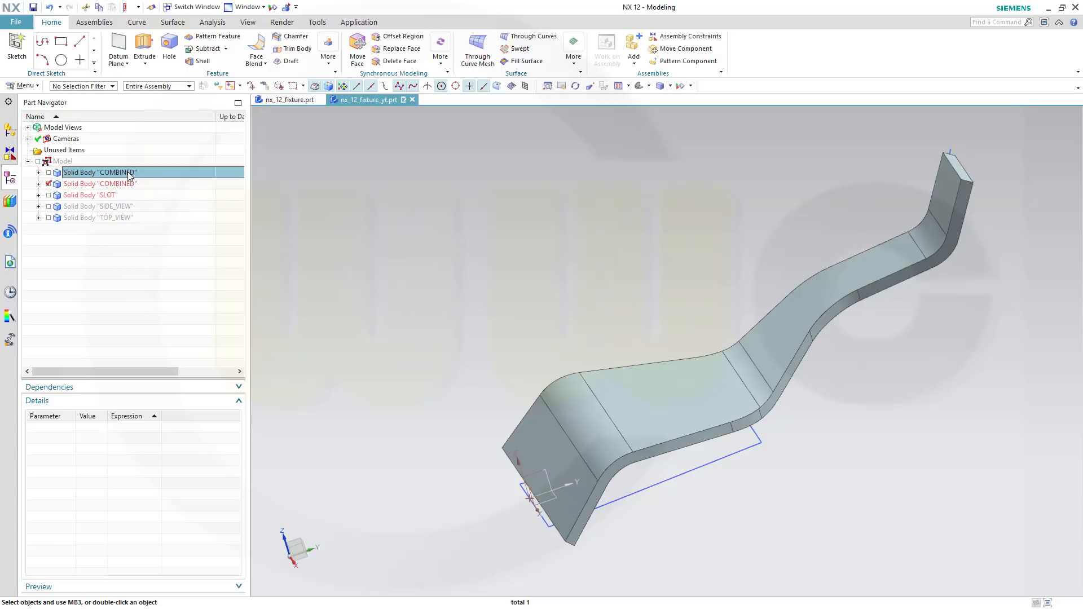
pyautogui.click(130, 173)
pyautogui.write('intersect')
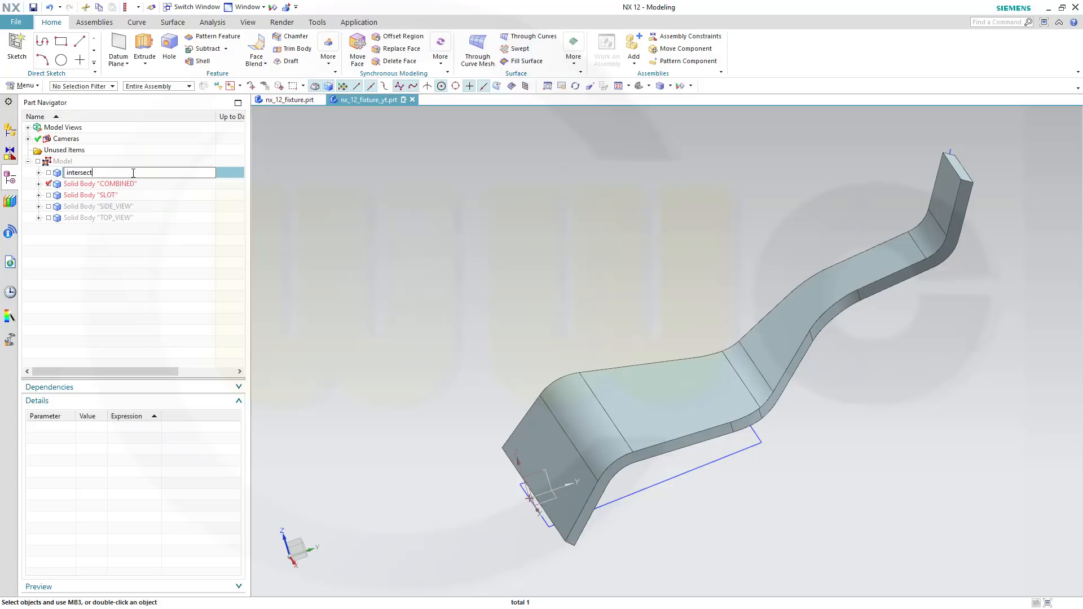
pyautogui.press('Return')
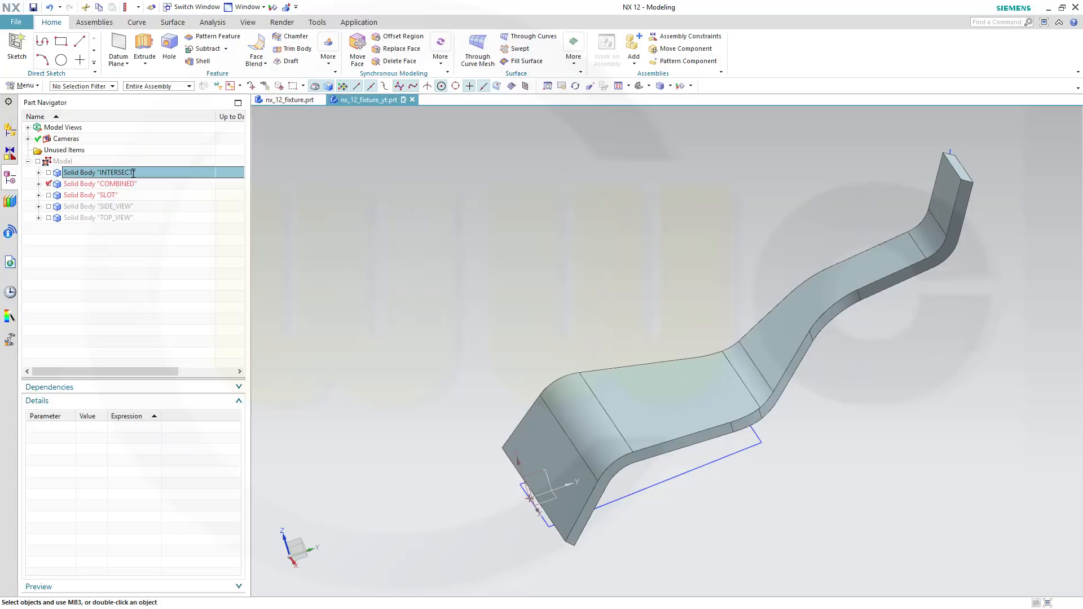
pyautogui.press('Escape')
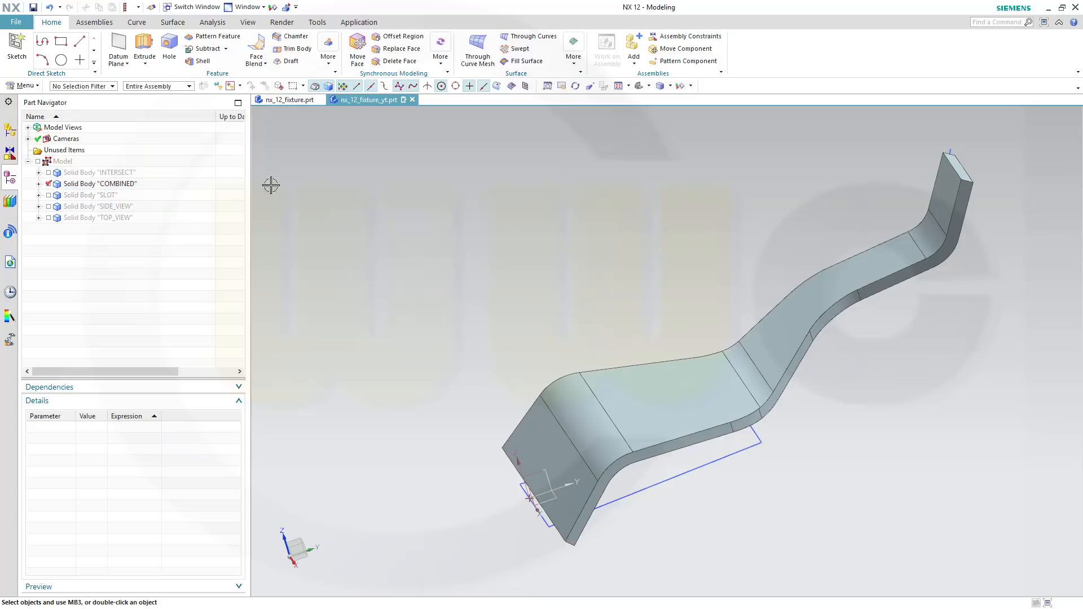
# - Show the slotted body, then hide the unslotted COMBINED body and rename it INTERSECT
pyautogui.click(49, 173)
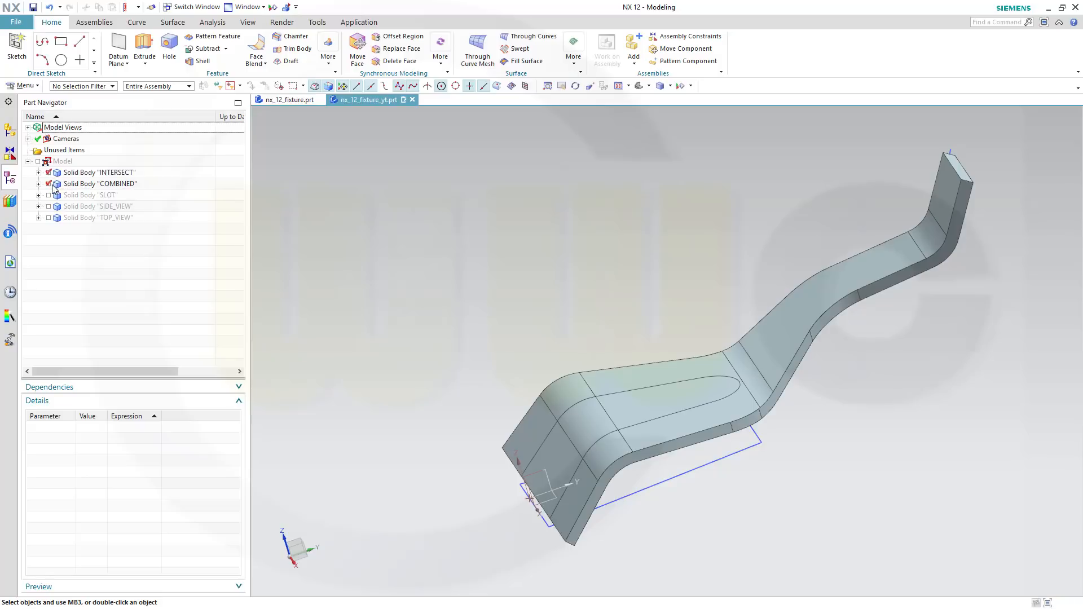
pyautogui.click(48, 185)
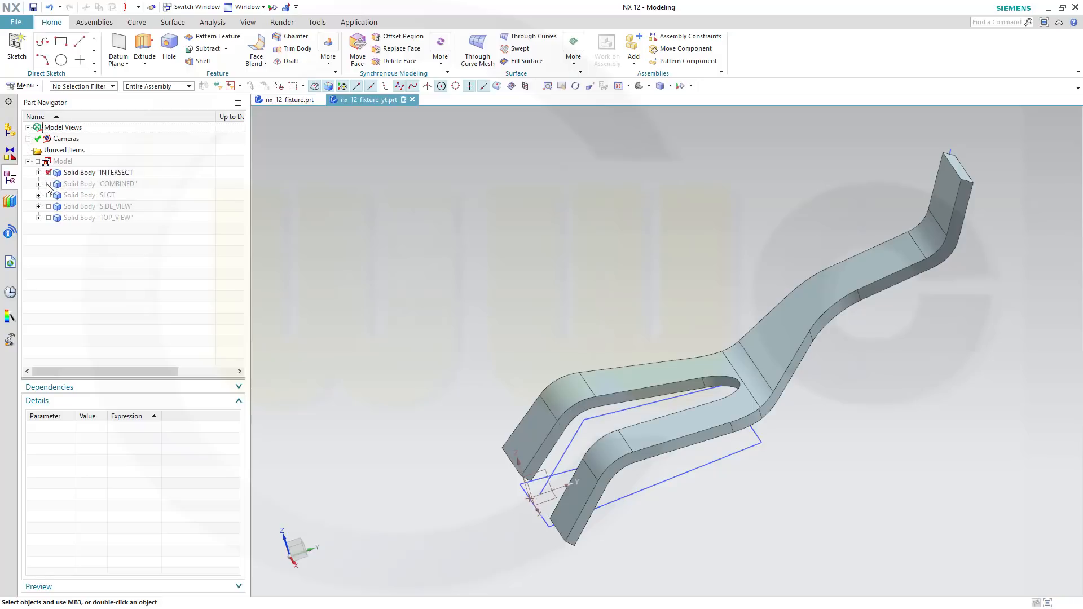
pyautogui.click(112, 185)
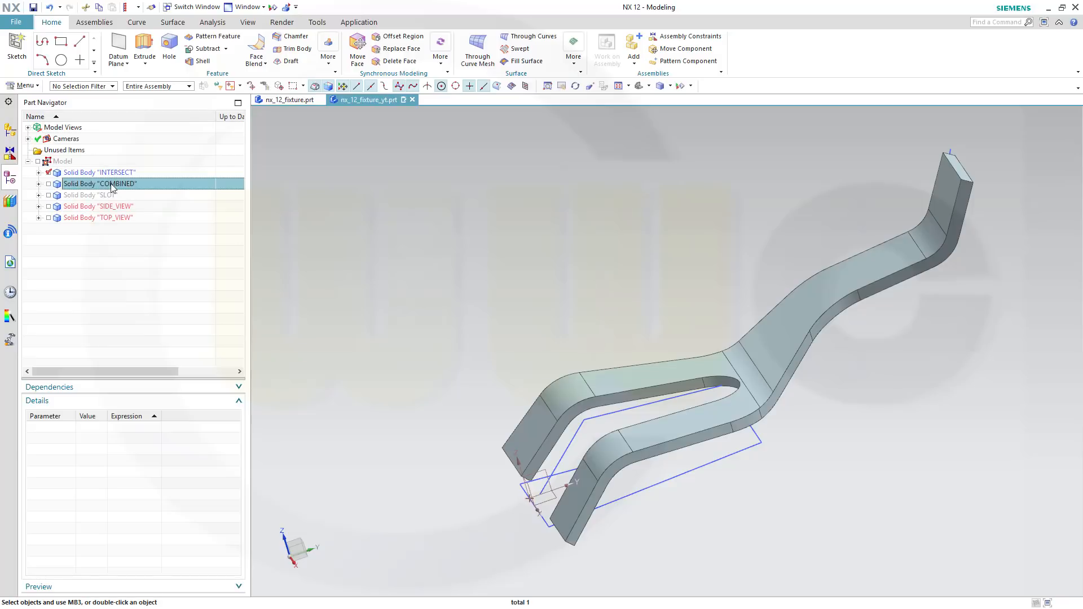
pyautogui.click(112, 185)
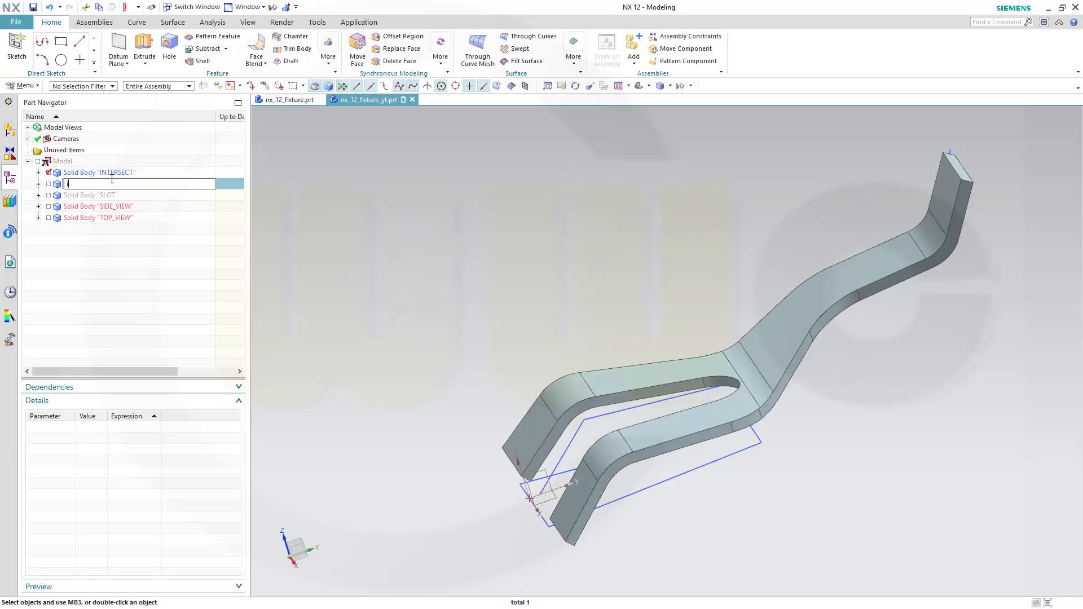
pyautogui.press('Return')
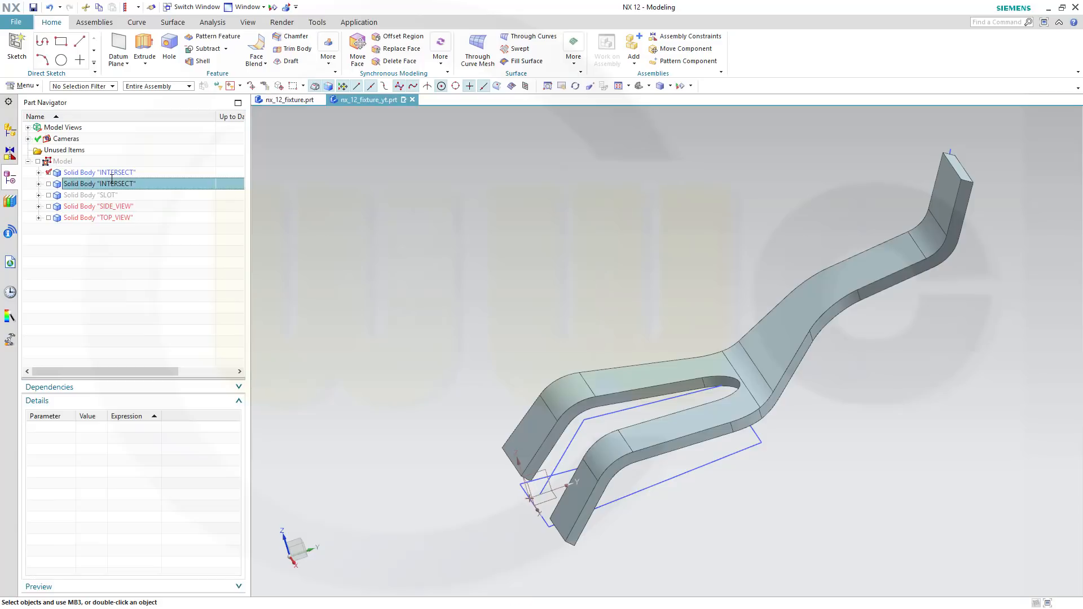
# - Rename the visible slotted solid body as COMBINED
pyautogui.click(135, 174)
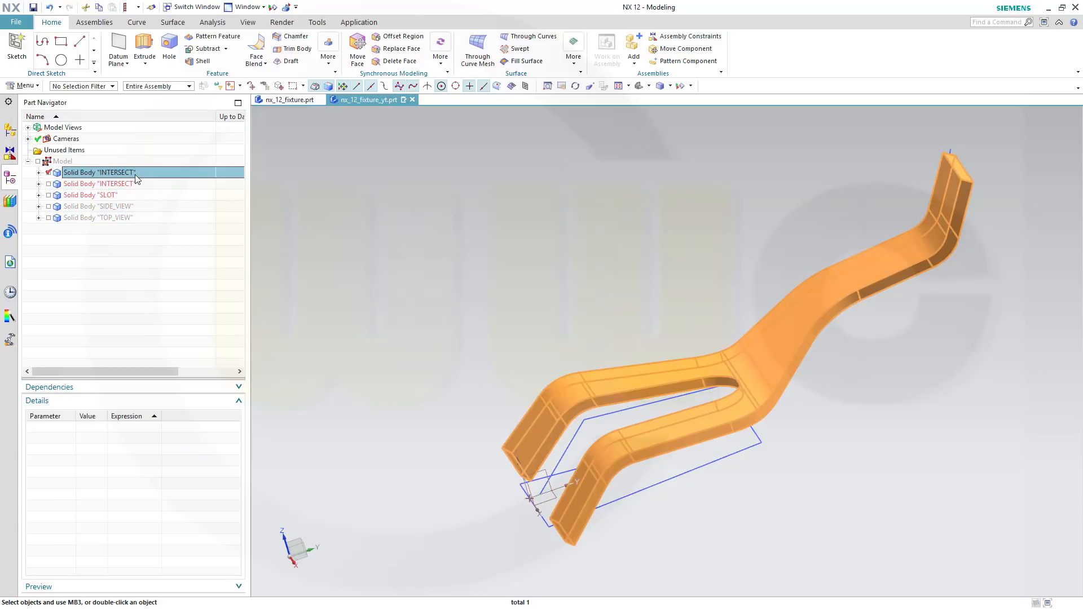
pyautogui.click(134, 175)
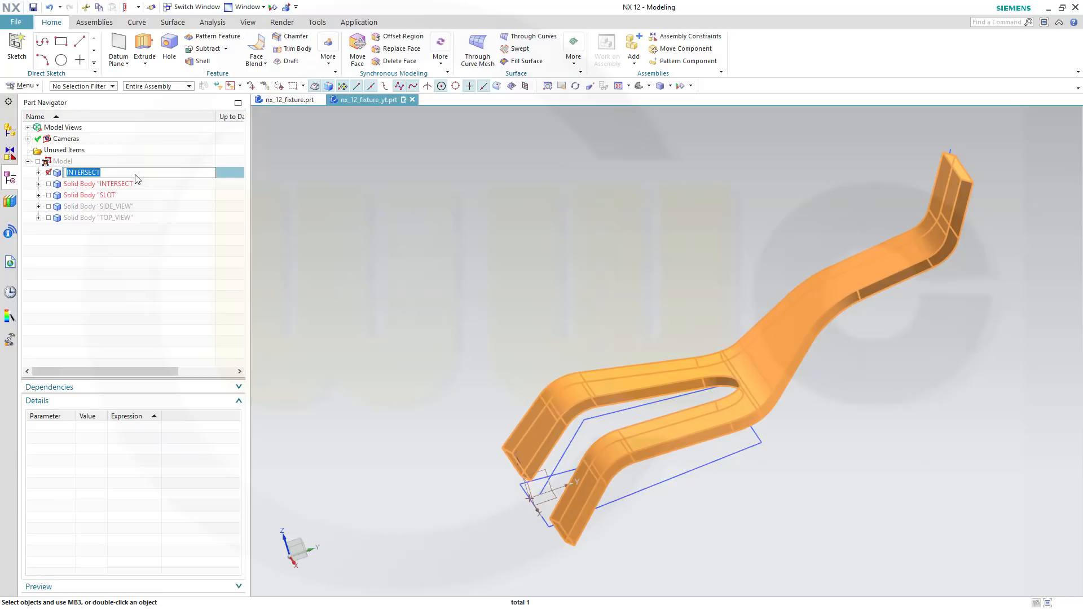
pyautogui.write('combined')
pyautogui.press('Return')
pyautogui.press('Escape')
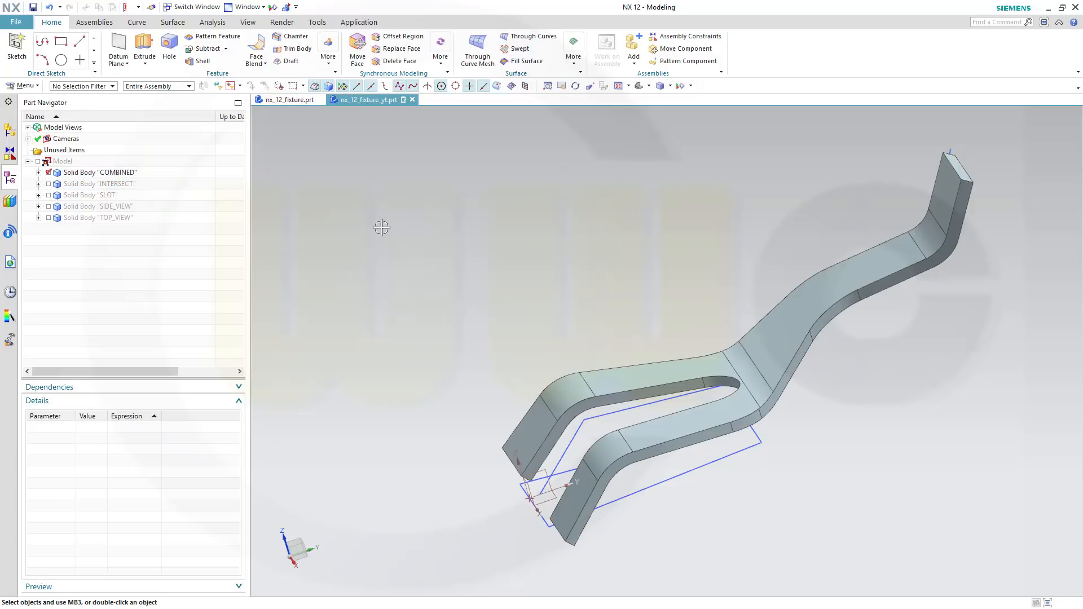
pyautogui.moveTo(410, 247); pyautogui.dragTo(450, 242, button='middle')
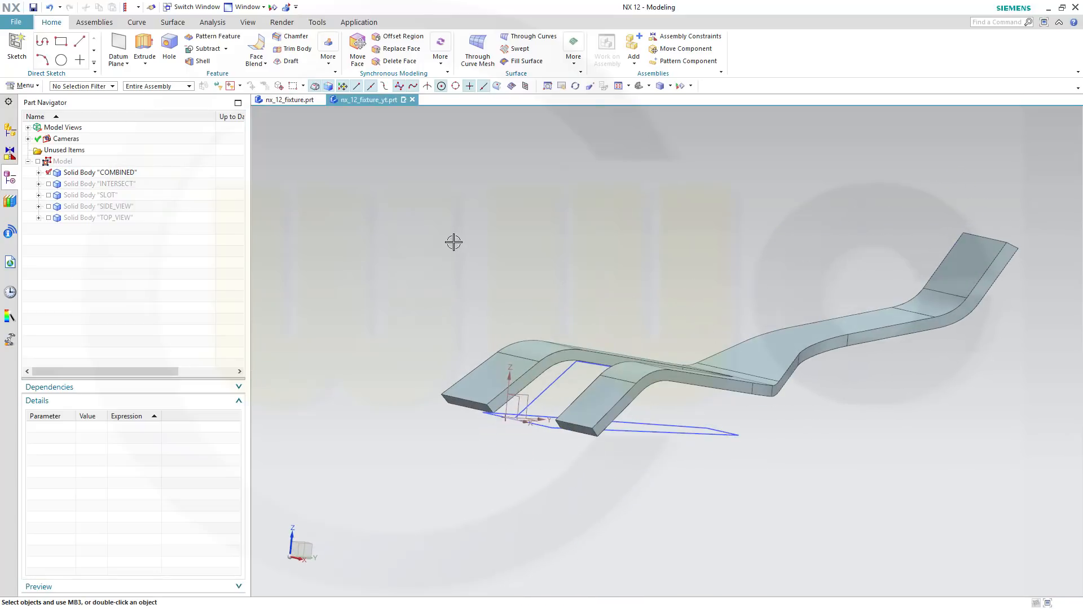
# - Set up a 10 mm circular Edge Blend on the four short corner edges at the tips of the two fork arms
pyautogui.click(264, 68)
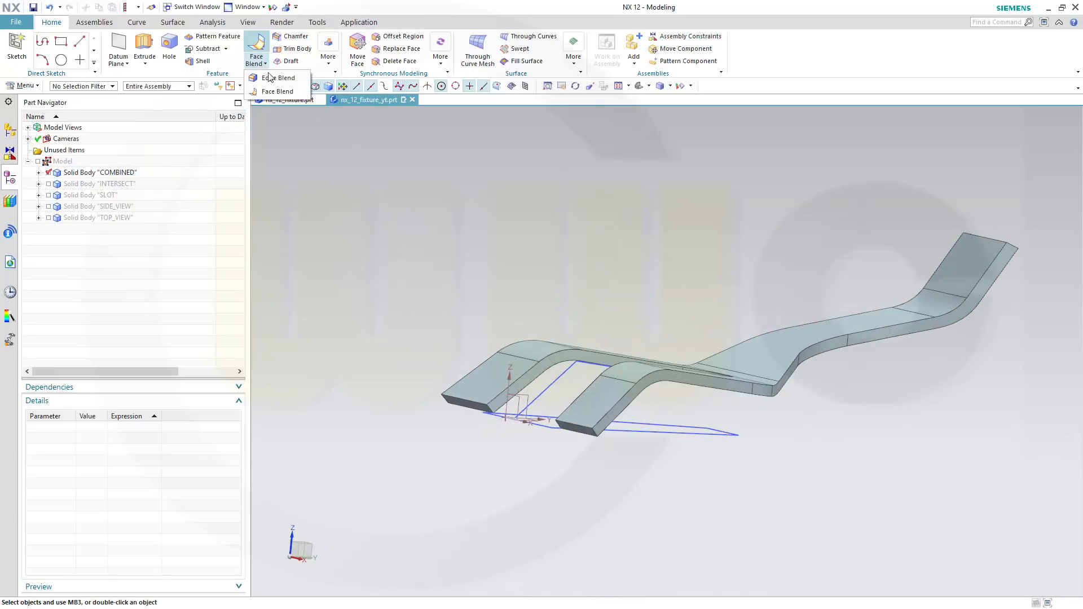
pyautogui.click(271, 78)
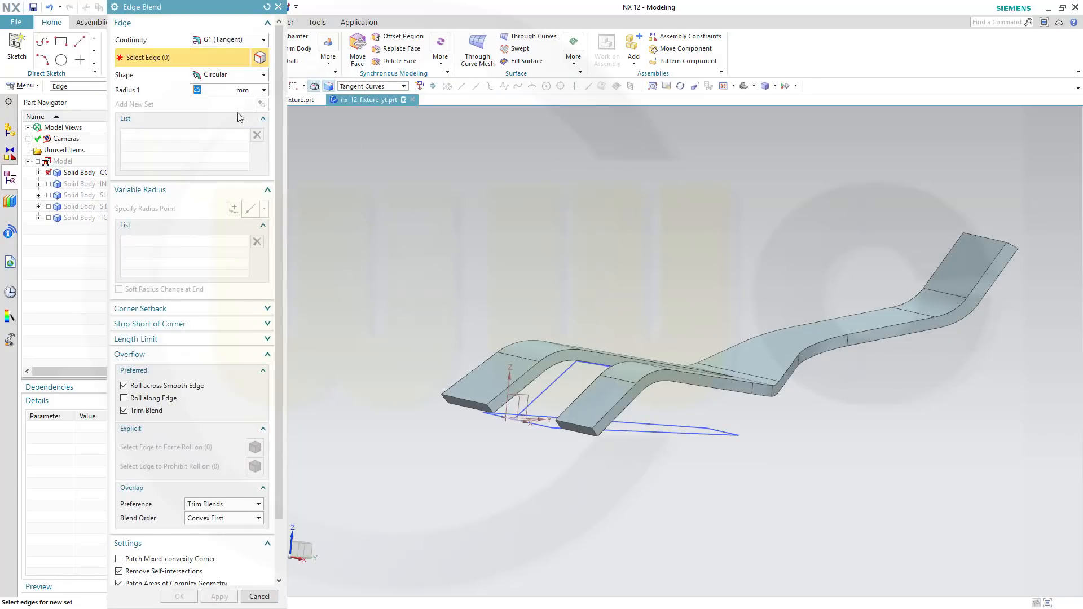
pyautogui.moveTo(581, 491); pyautogui.dragTo(576, 467, button='middle')
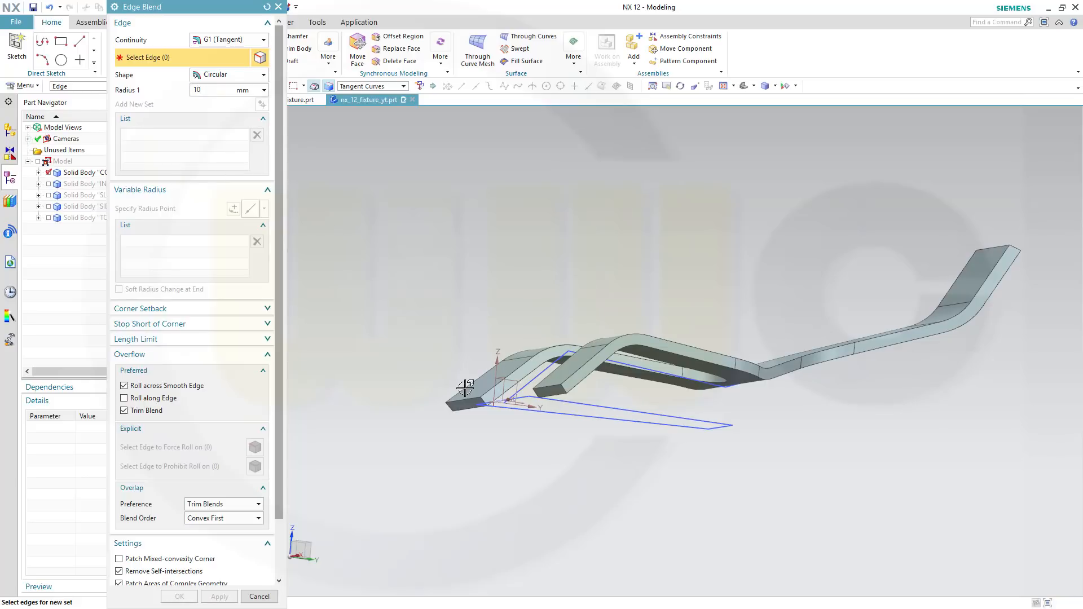
pyautogui.scroll(3, 546, 445)
pyautogui.click(574, 360)
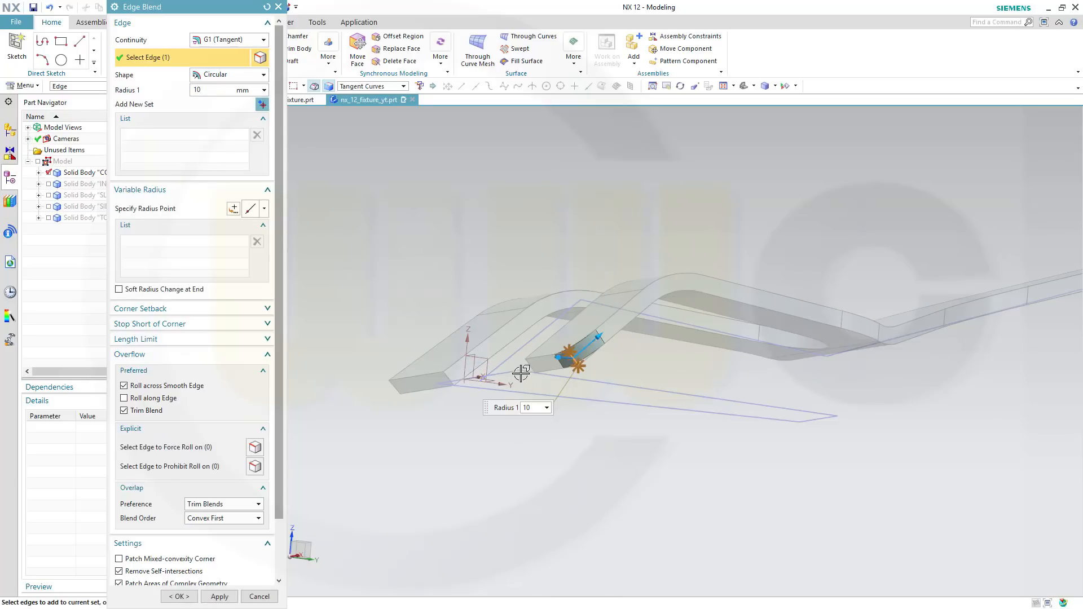
pyautogui.click(529, 368)
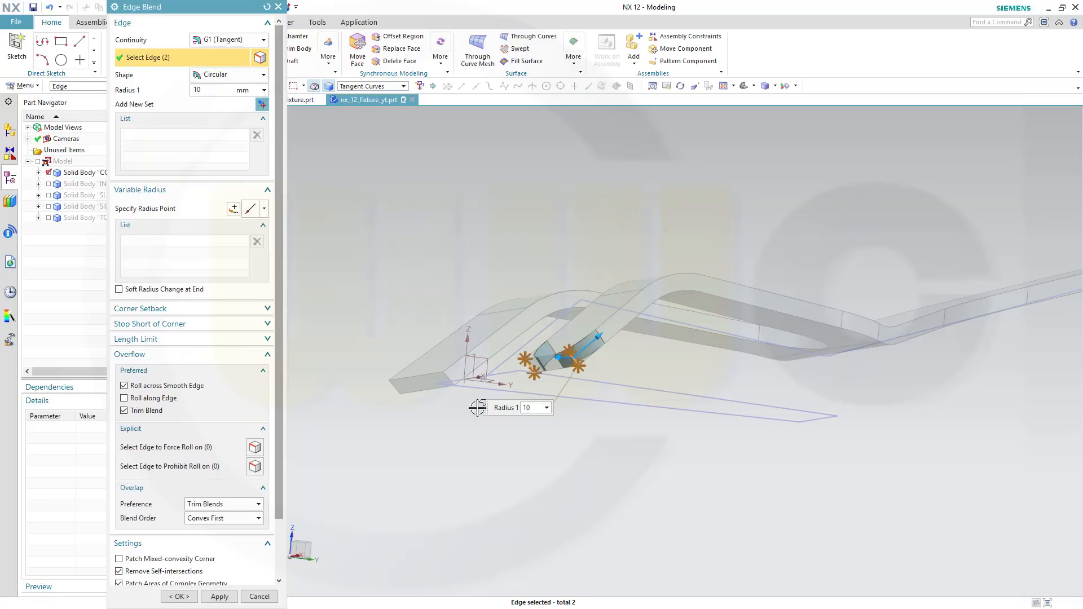
pyautogui.click(447, 375)
pyautogui.click(387, 389)
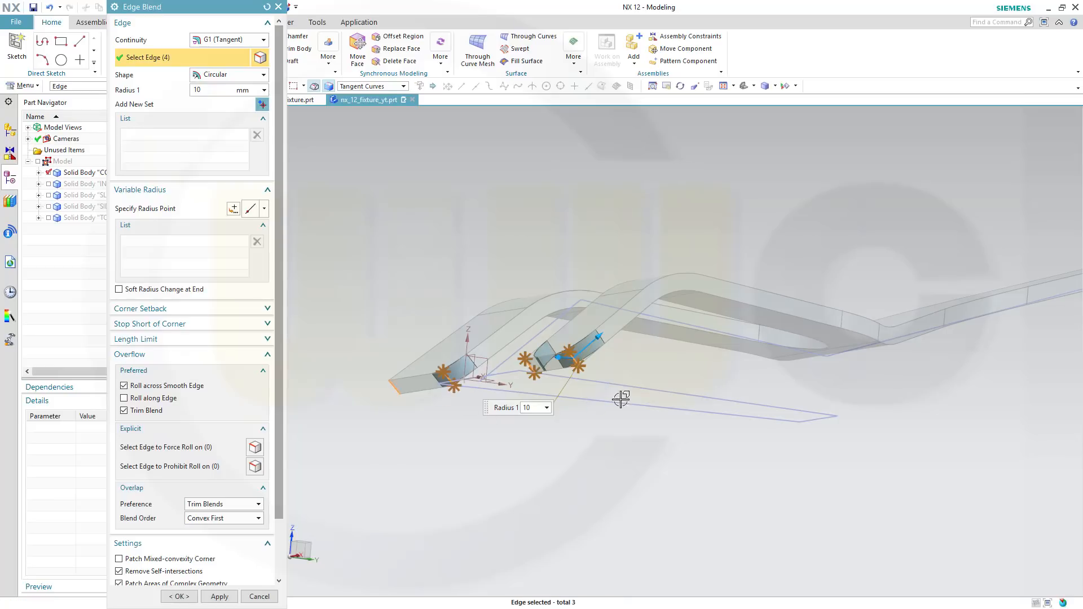
# - Add the two corner edges at the bracket's single raised end to the 10 mm blend and apply it
pyautogui.scroll(3, 709, 399)
pyautogui.keyDown('shift'); pyautogui.moveTo(830, 427); pyautogui.dragTo(386, 478, button='middle'); pyautogui.keyUp('shift')
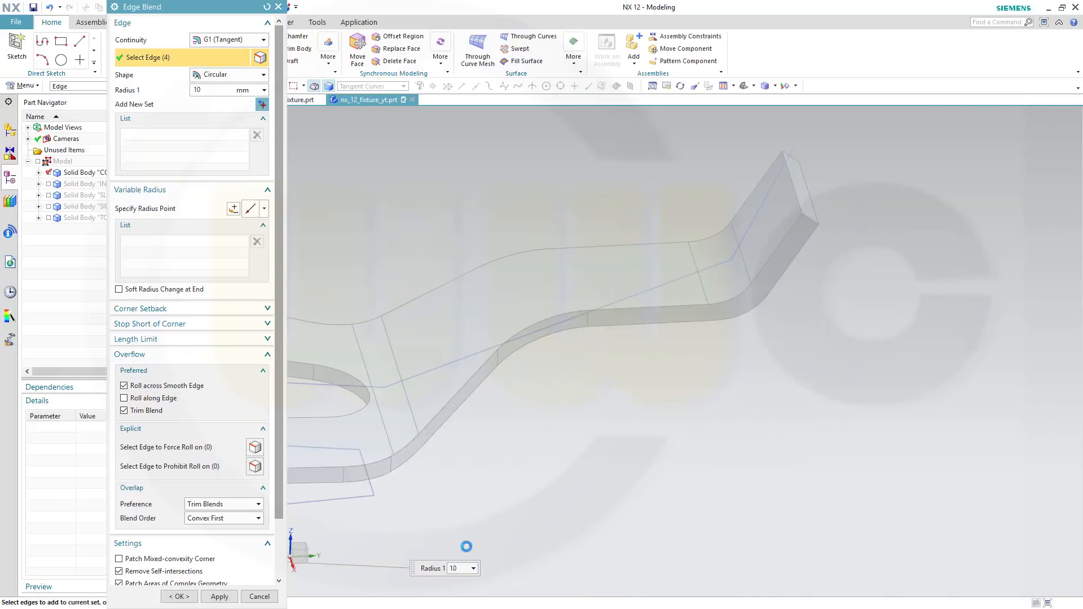
pyautogui.click(813, 221)
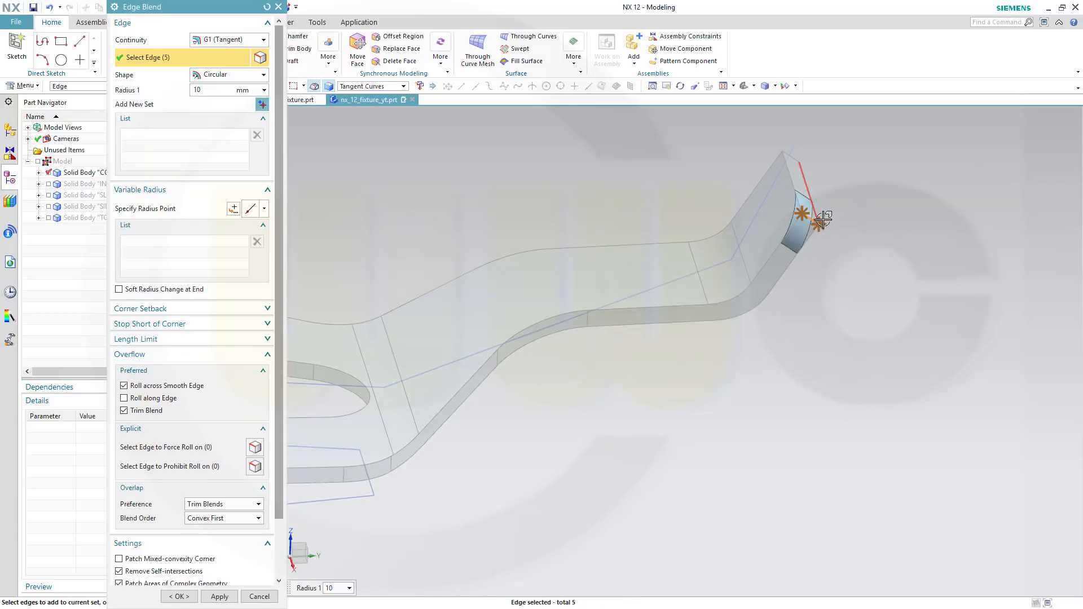
pyautogui.click(789, 154)
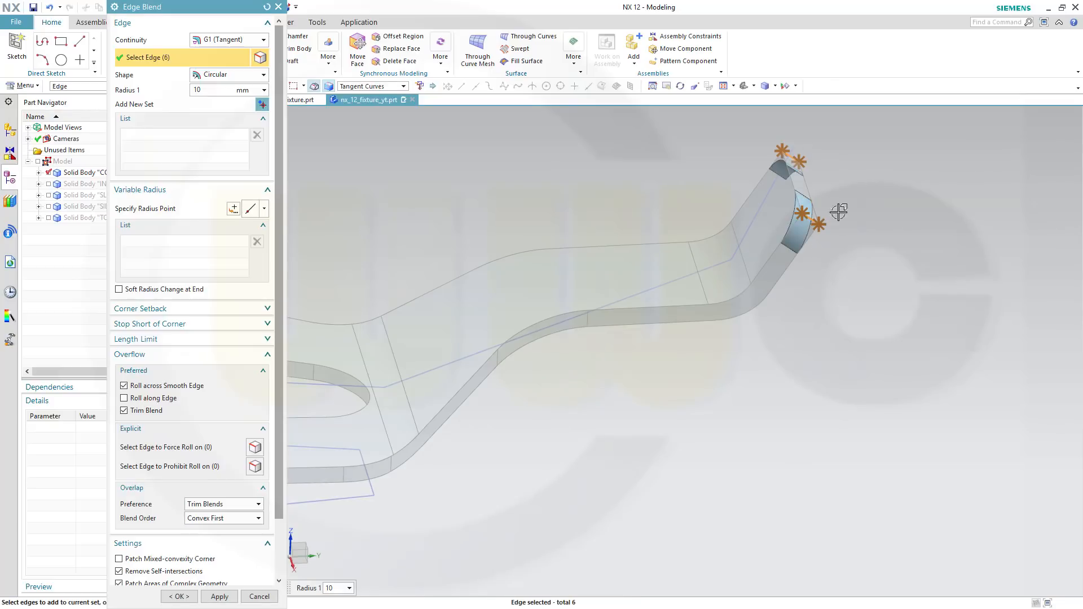
pyautogui.click(219, 596)
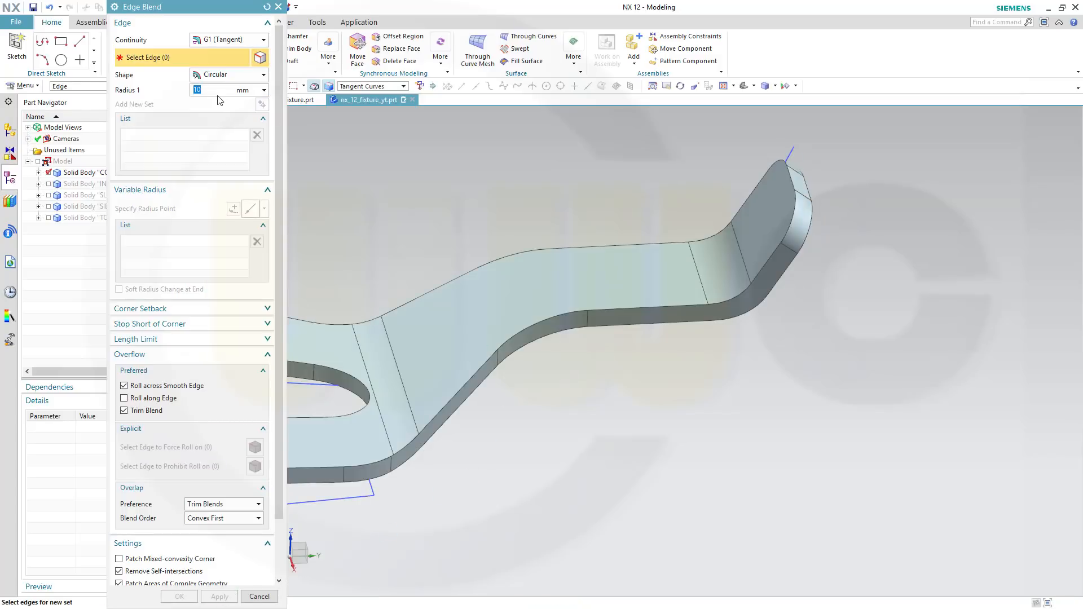
# - Blend the tangent-connected upper edge running around the whole bracket and slot with a 3 mm radius
pyautogui.click(657, 307)
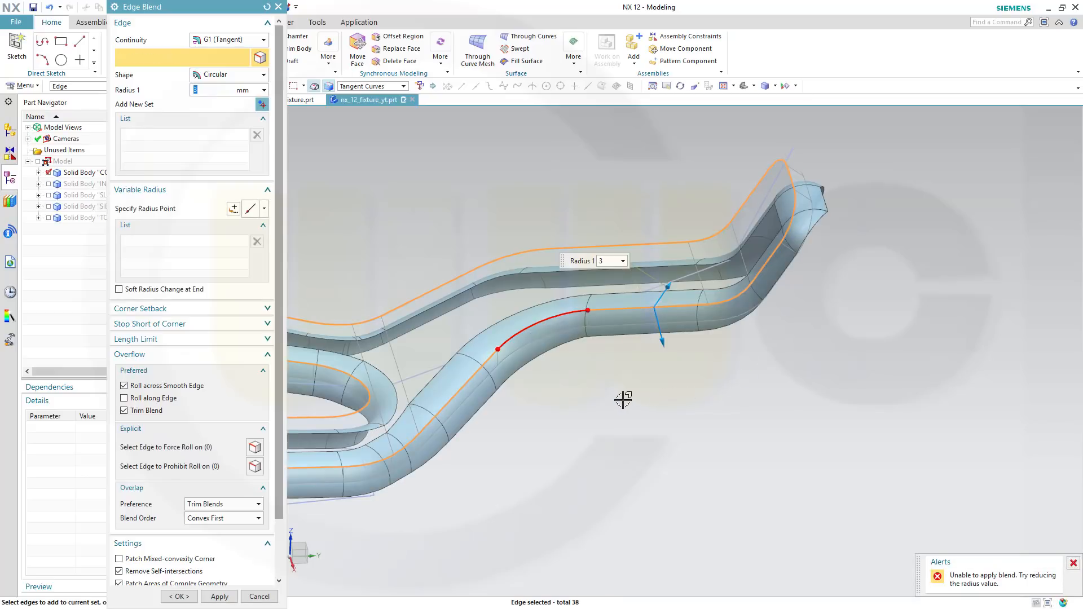
pyautogui.keyDown('shift'); pyautogui.moveTo(624, 392); pyautogui.dragTo(880, 355, button='middle'); pyautogui.keyUp('shift')
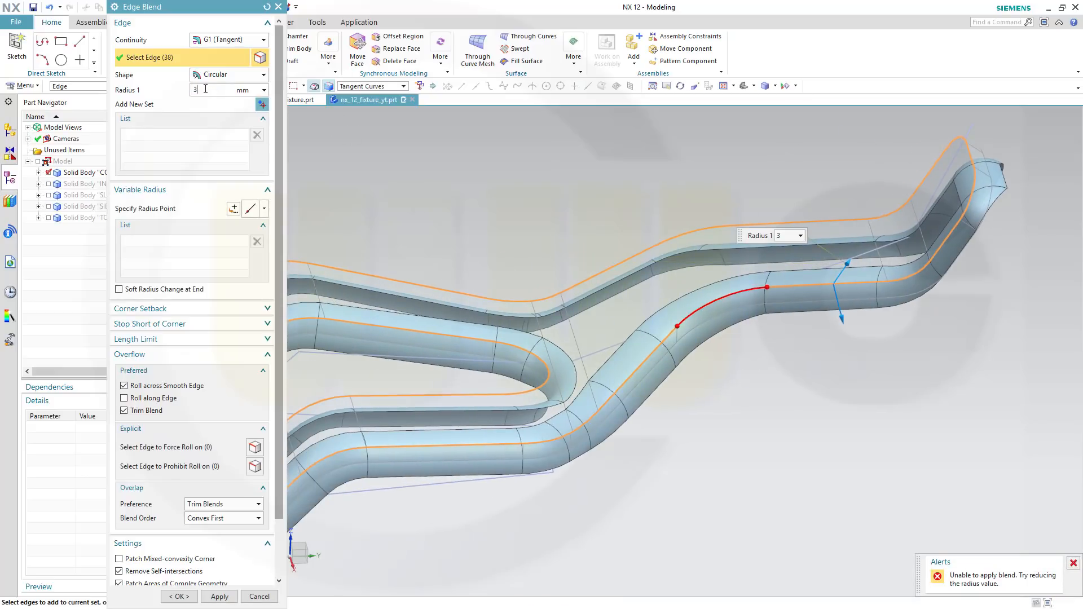
pyautogui.press('Return')
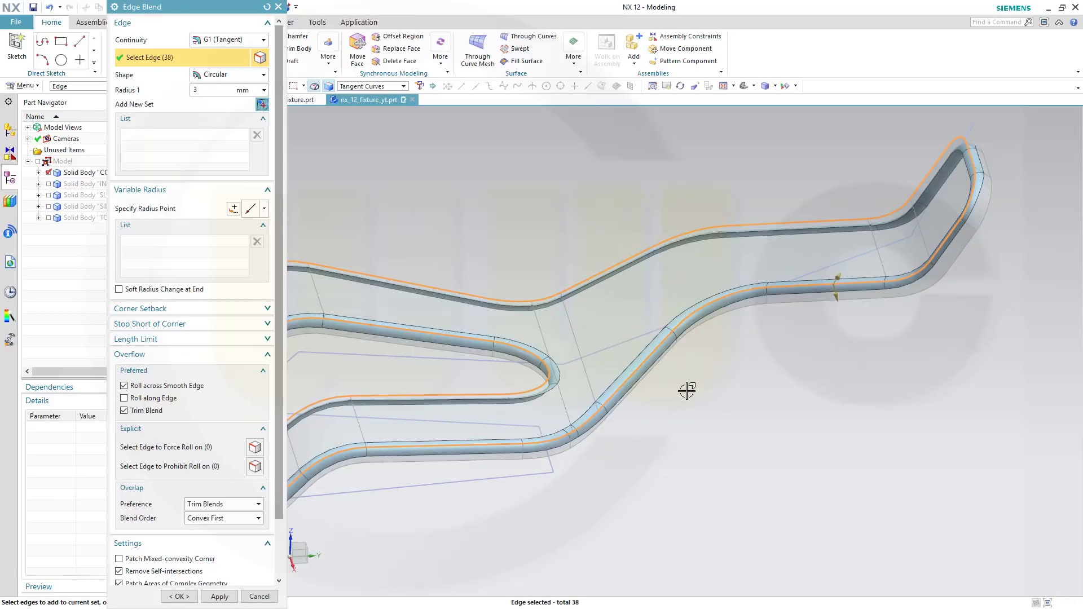
pyautogui.moveTo(686, 370)
pyautogui.mouseDown(button='middle')
pyautogui.moveTo(686, 344)
pyautogui.moveTo(720, 355)
pyautogui.moveTo(698, 364)
pyautogui.mouseUp(button='middle')
pyautogui.click(176, 597)
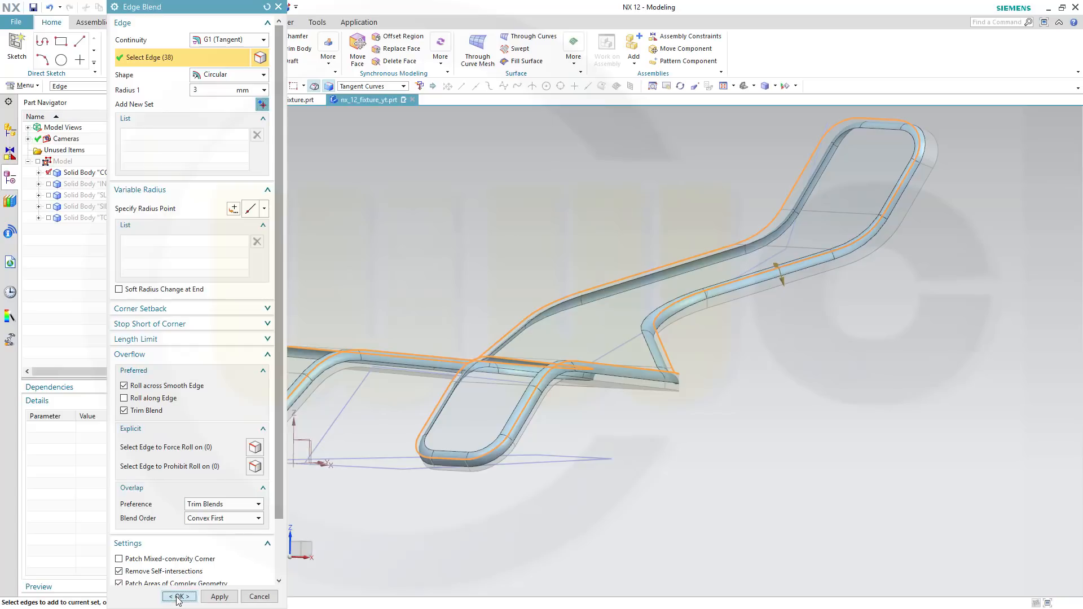
# - Hide all sketches so that only the blended body and the coordinate system are displayed
pyautogui.moveTo(624, 471); pyautogui.dragTo(756, 363, button='middle')
pyautogui.scroll(3, 782, 205)
pyautogui.scroll(-3, 782, 206)
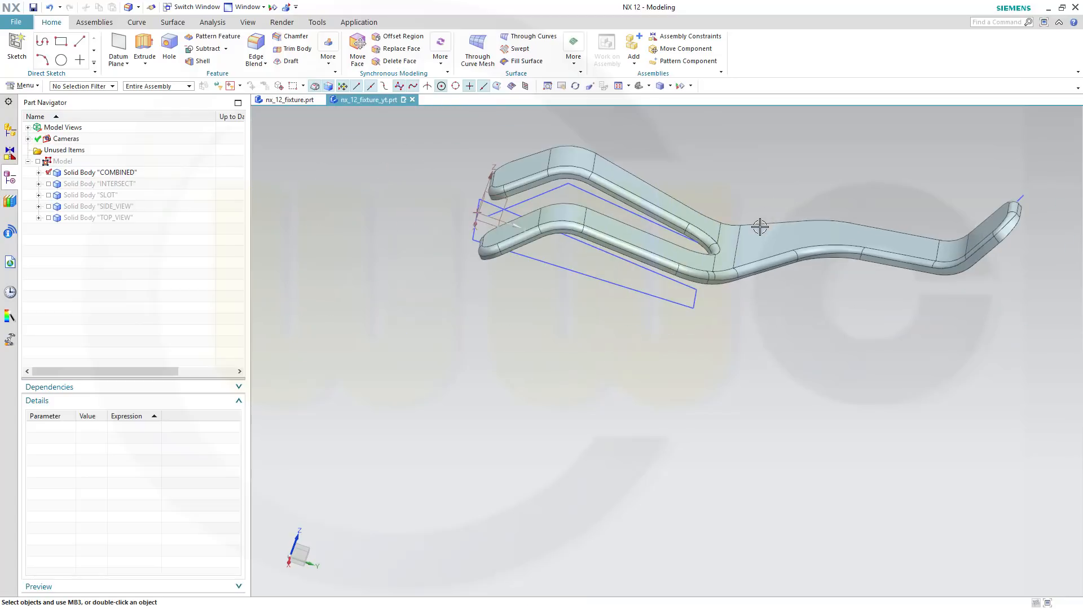
pyautogui.moveTo(760, 225)
pyautogui.mouseDown(button='middle')
pyautogui.moveTo(750, 263)
pyautogui.moveTo(770, 240)
pyautogui.mouseUp(button='middle')
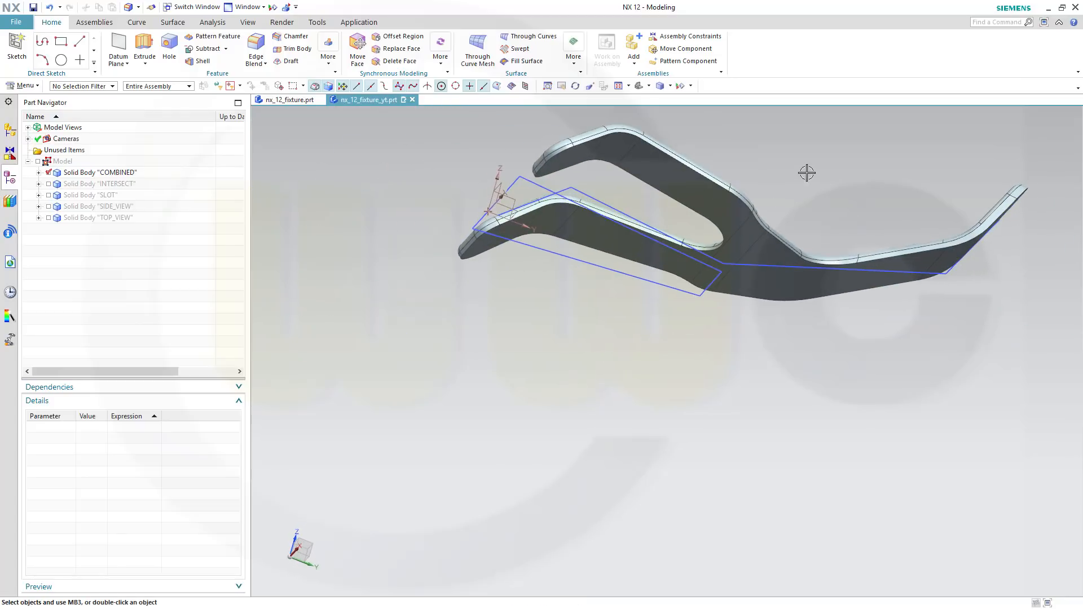
pyautogui.keyDown('shift'); pyautogui.moveTo(808, 171); pyautogui.dragTo(764, 232, button='middle'); pyautogui.keyUp('shift')
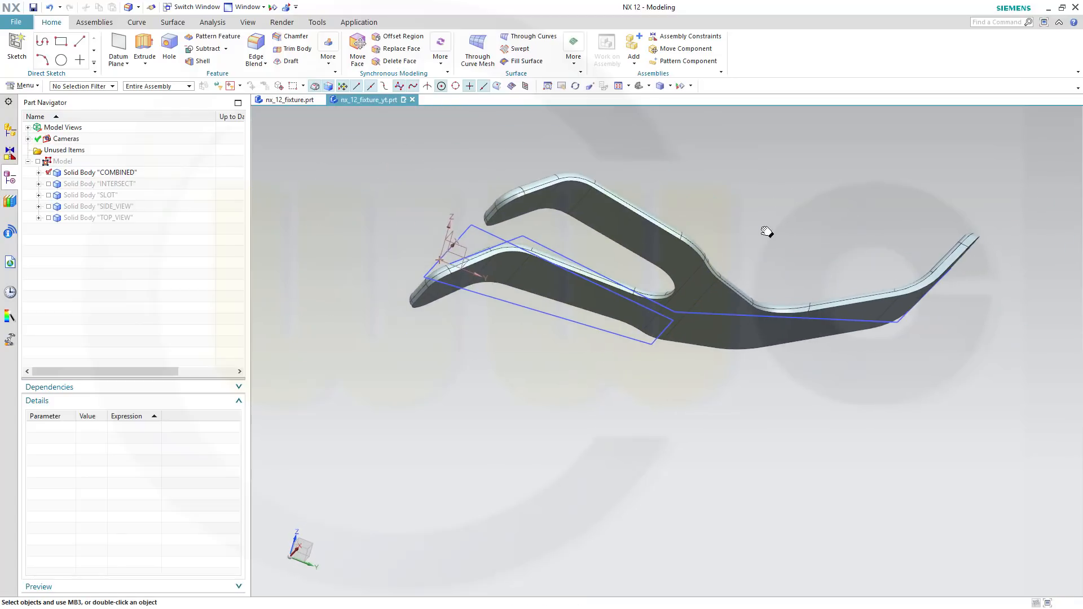
pyautogui.click(273, 7)
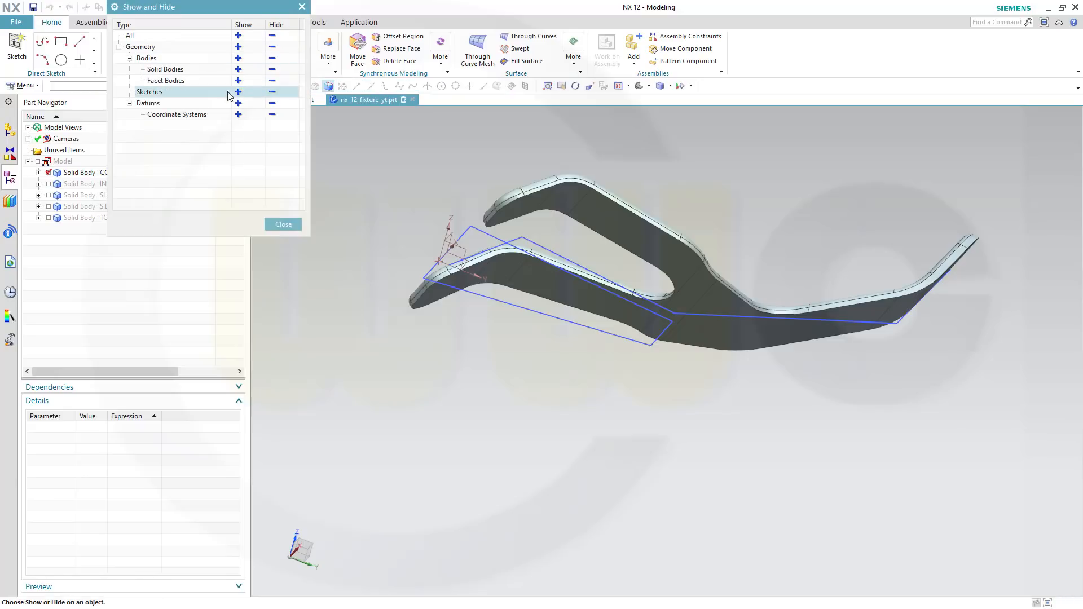
pyautogui.click(276, 92)
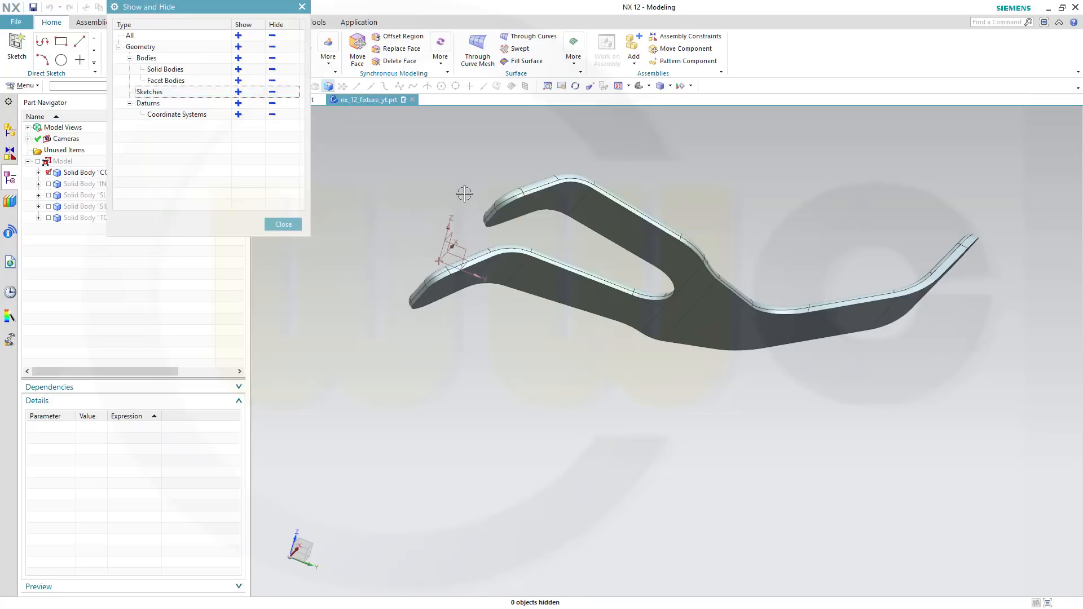
pyautogui.moveTo(463, 209); pyautogui.dragTo(457, 224, button='middle')
pyautogui.moveTo(250, 233); pyautogui.dragTo(265, 229, button='middle')
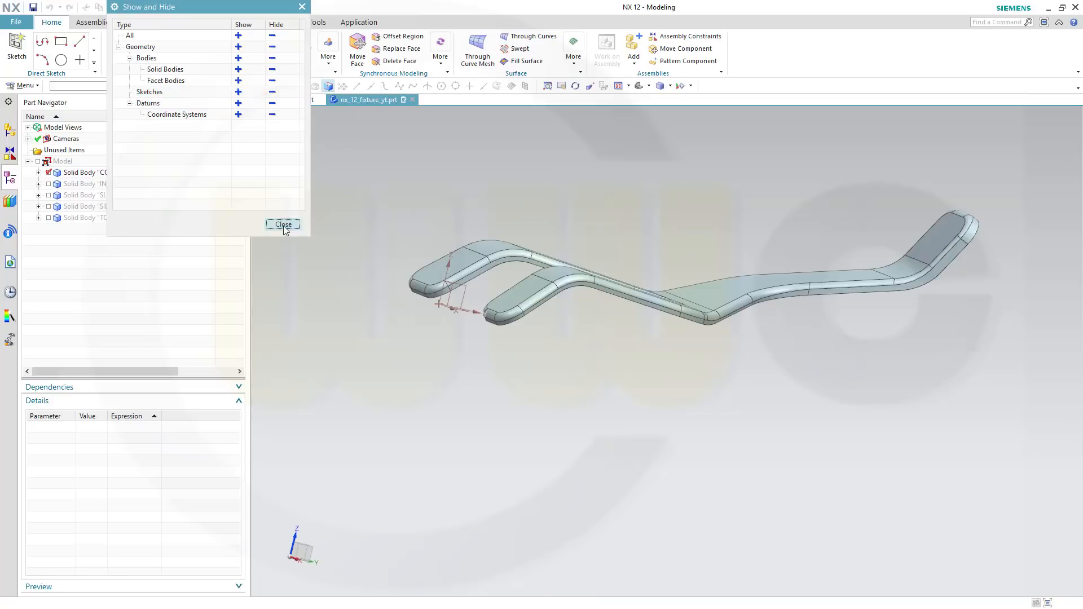
pyautogui.click(283, 224)
pyautogui.moveTo(532, 183); pyautogui.dragTo(513, 215, button='middle')
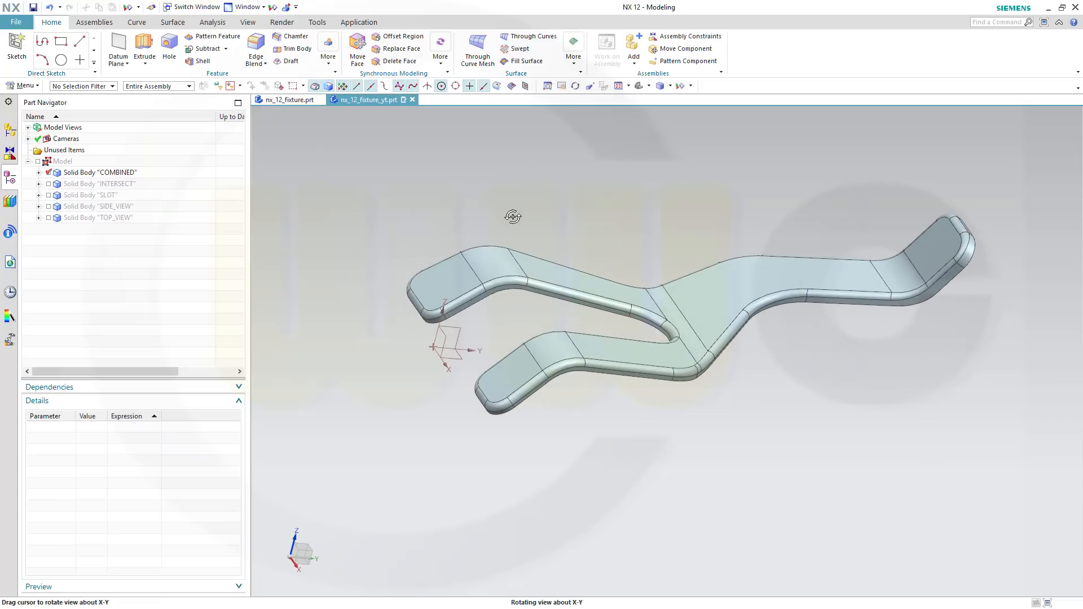
# - Shell the bracket to a 1 mm wall thickness, removing the tangent faces on its underside
pyautogui.click(203, 61)
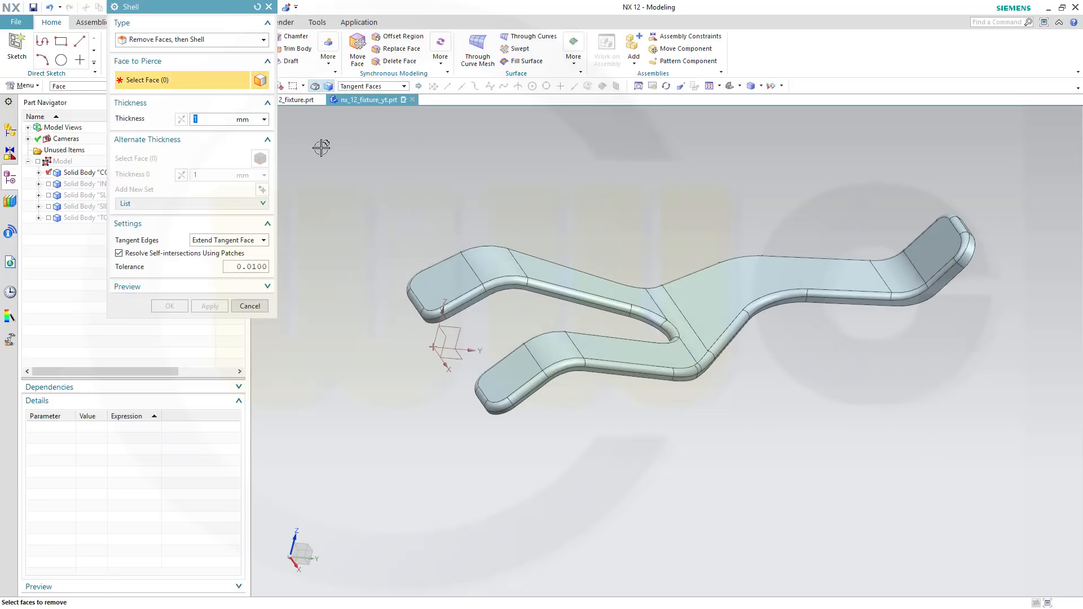
pyautogui.moveTo(559, 179); pyautogui.dragTo(551, 138, button='middle')
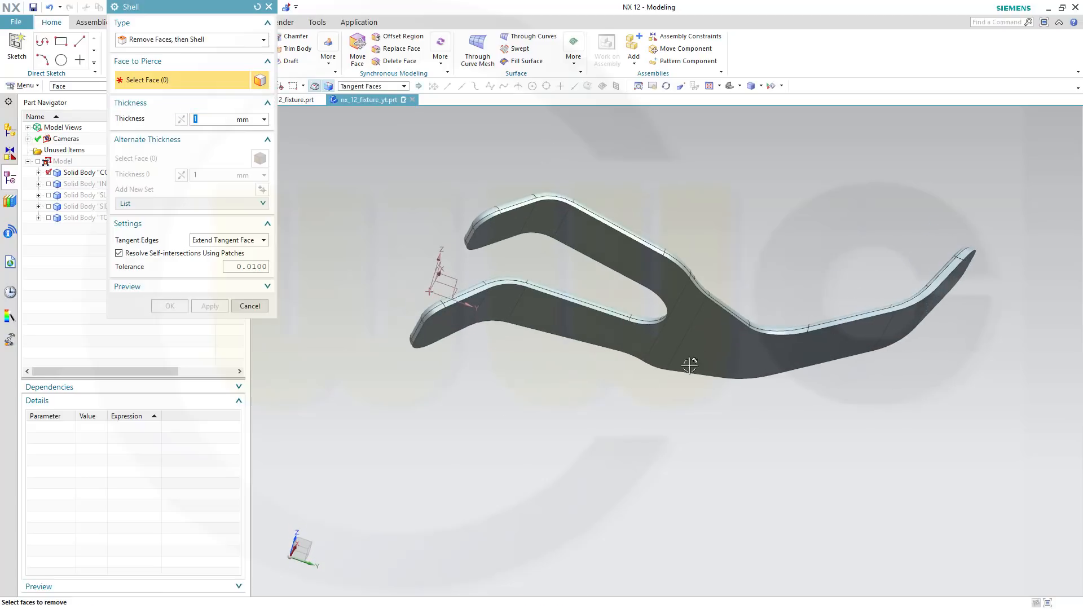
pyautogui.click(710, 354)
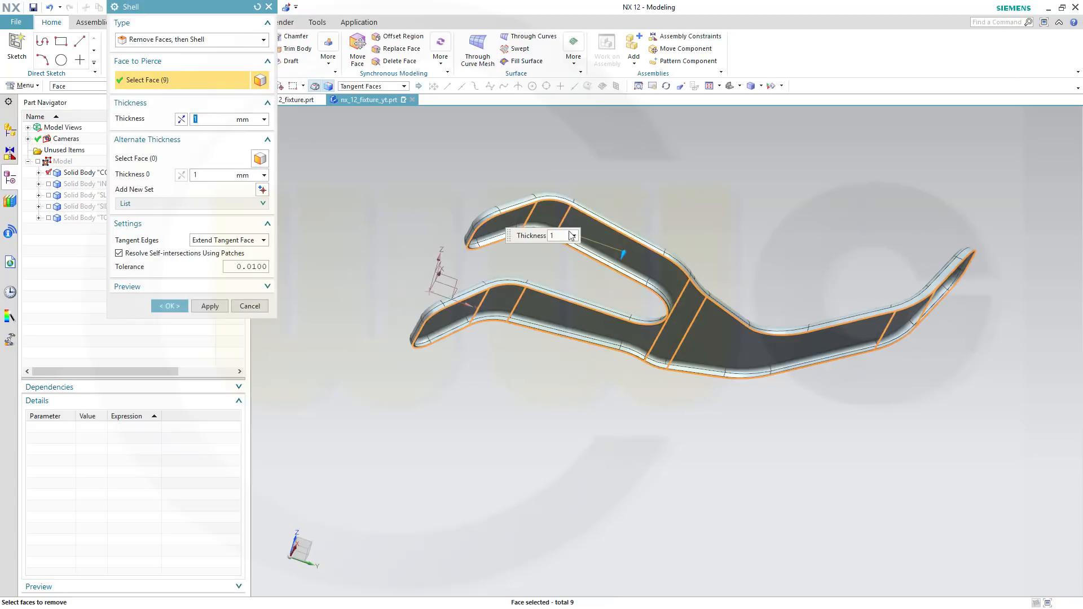
pyautogui.click(164, 306)
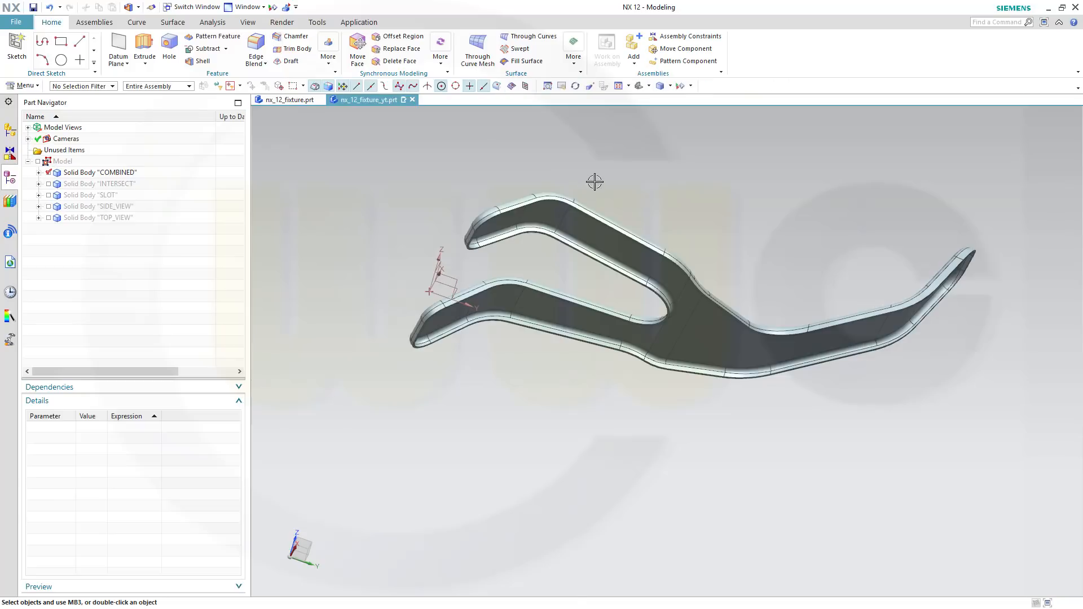
# - Place an associative point on the end face of the fork arm on the negative X side, at U 0.5 and V 0.5
pyautogui.moveTo(595, 182); pyautogui.dragTo(588, 286, button='middle')
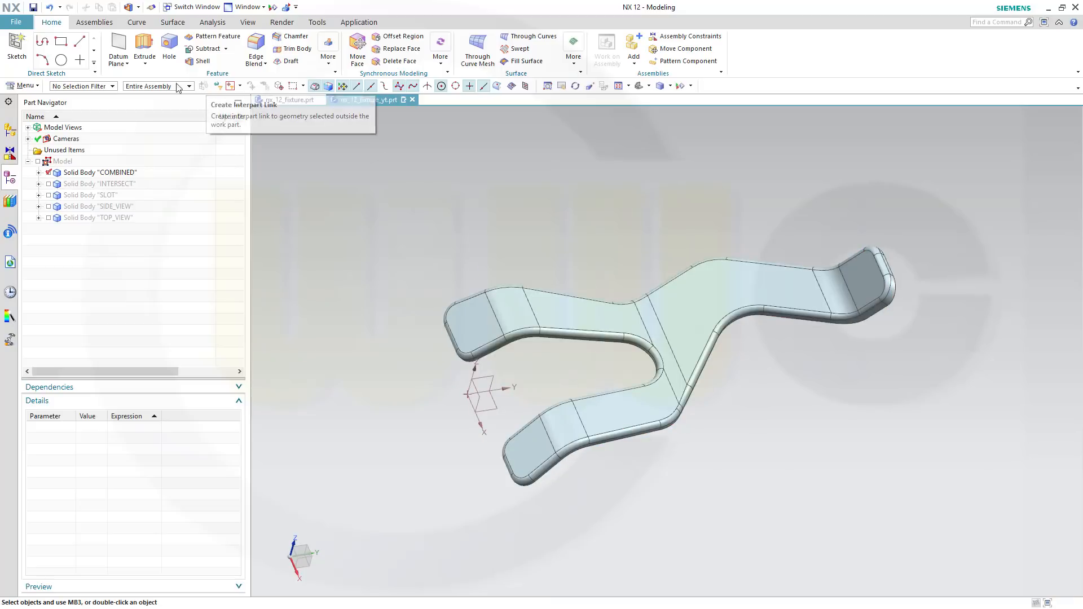
pyautogui.click(127, 63)
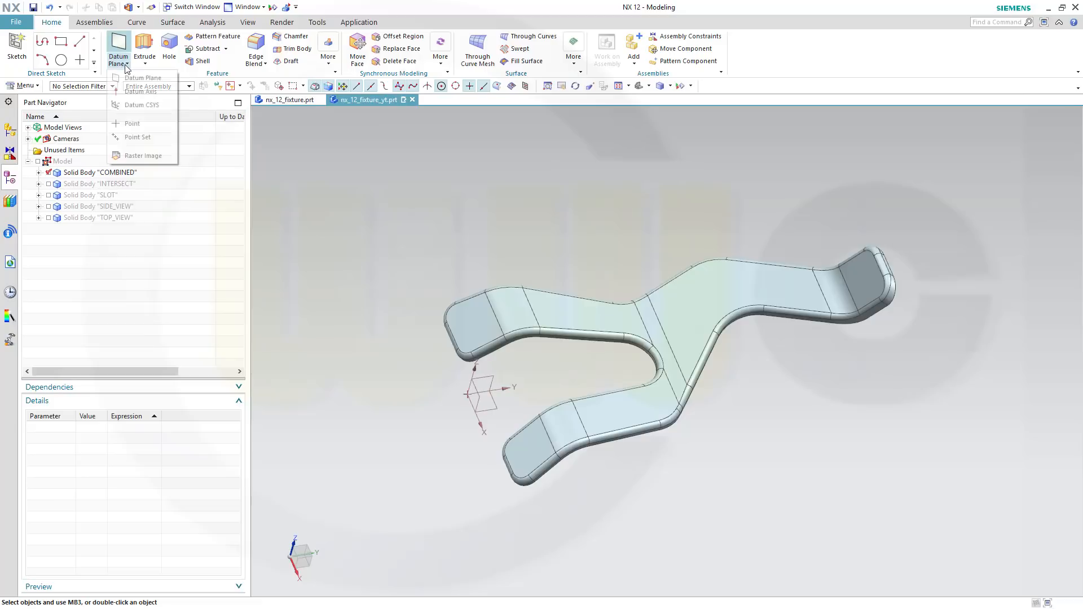
pyautogui.click(146, 122)
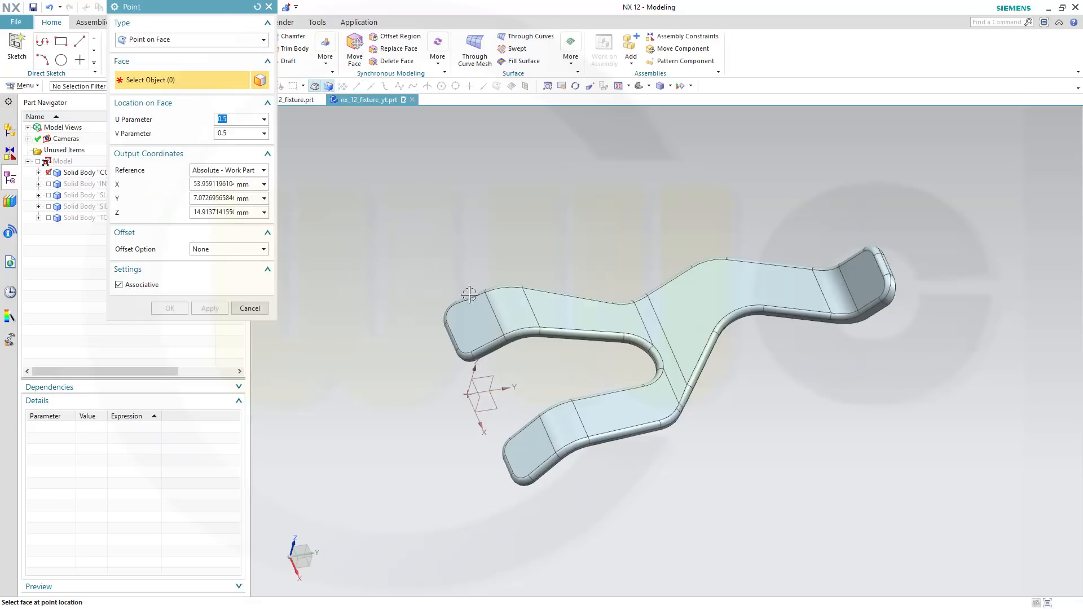
pyautogui.click(470, 324)
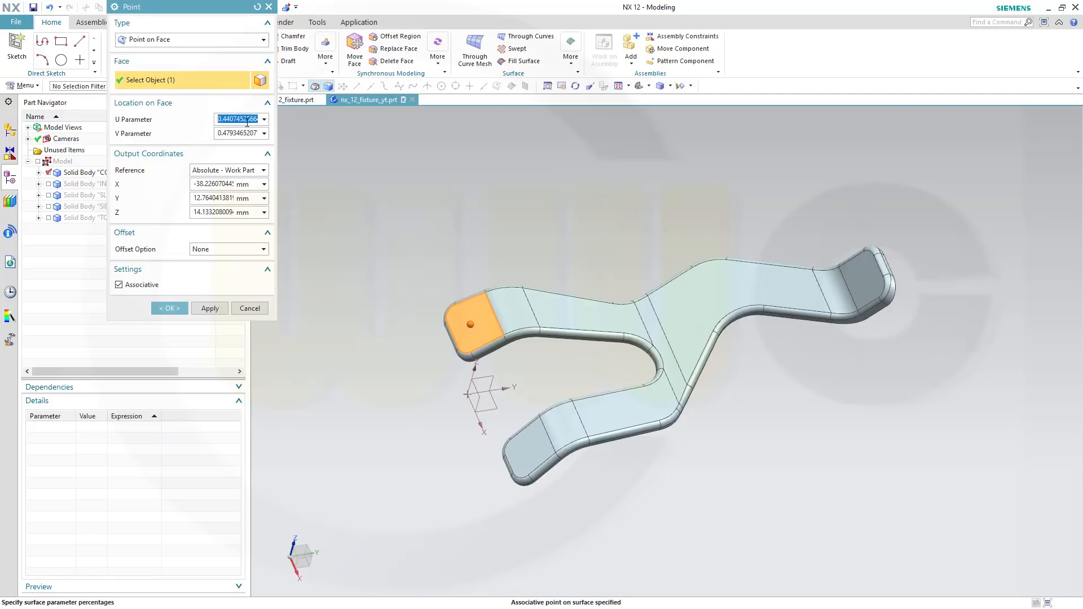
pyautogui.write('0')
pyautogui.press('Tab')
pyautogui.write('0')
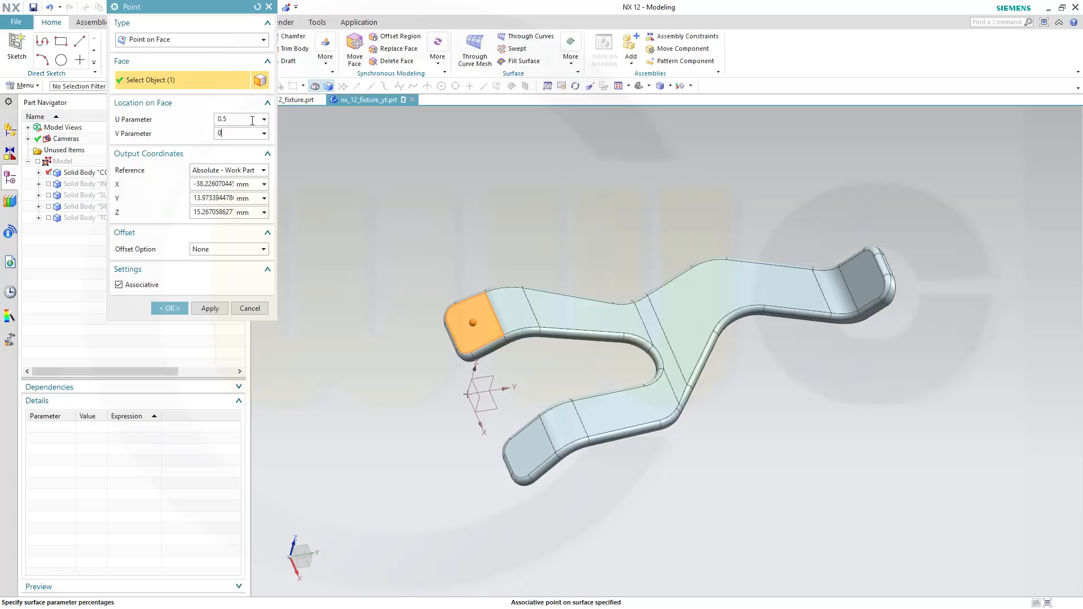
pyautogui.write('.5')
pyautogui.press('Tab')
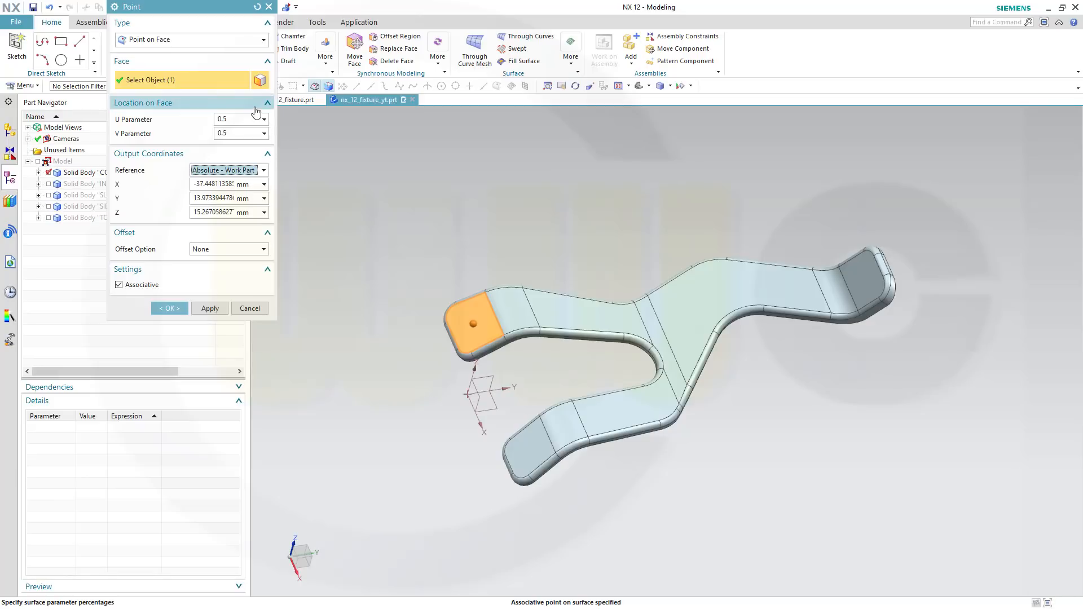
pyautogui.click(206, 308)
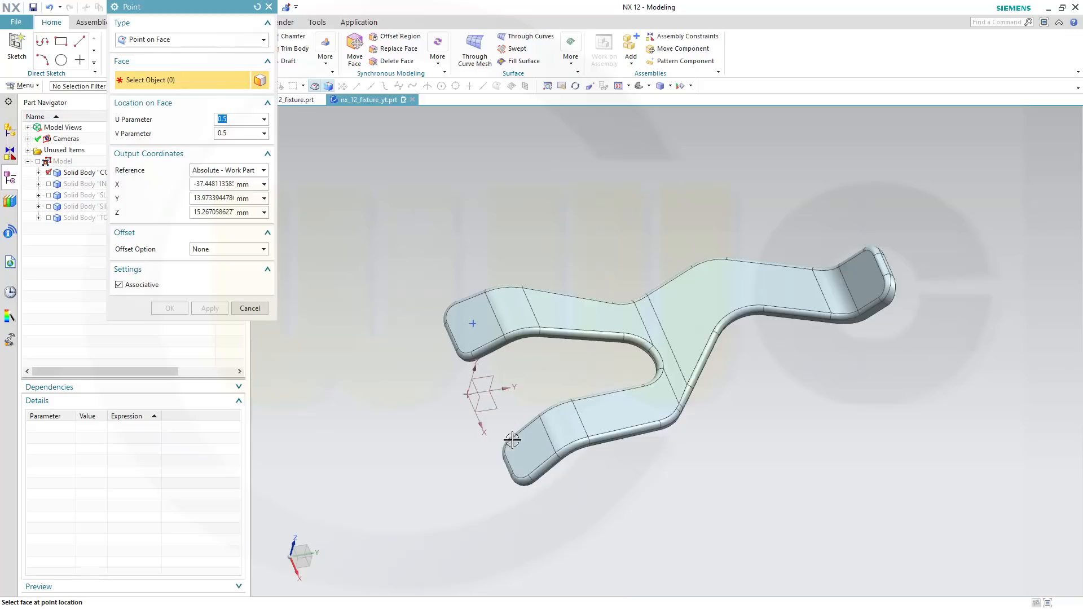
# - Place an associative point on the end face of the fork arm on the positive X side, at U 0.5 and V 0.5
pyautogui.click(532, 455)
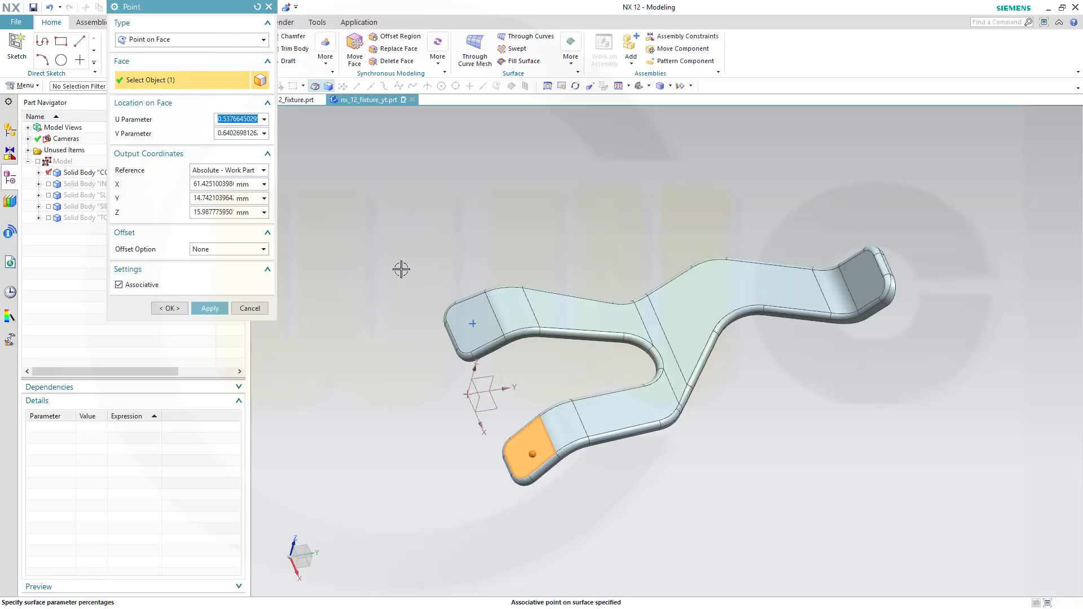
pyautogui.write('0')
pyautogui.press('Tab')
pyautogui.write('0')
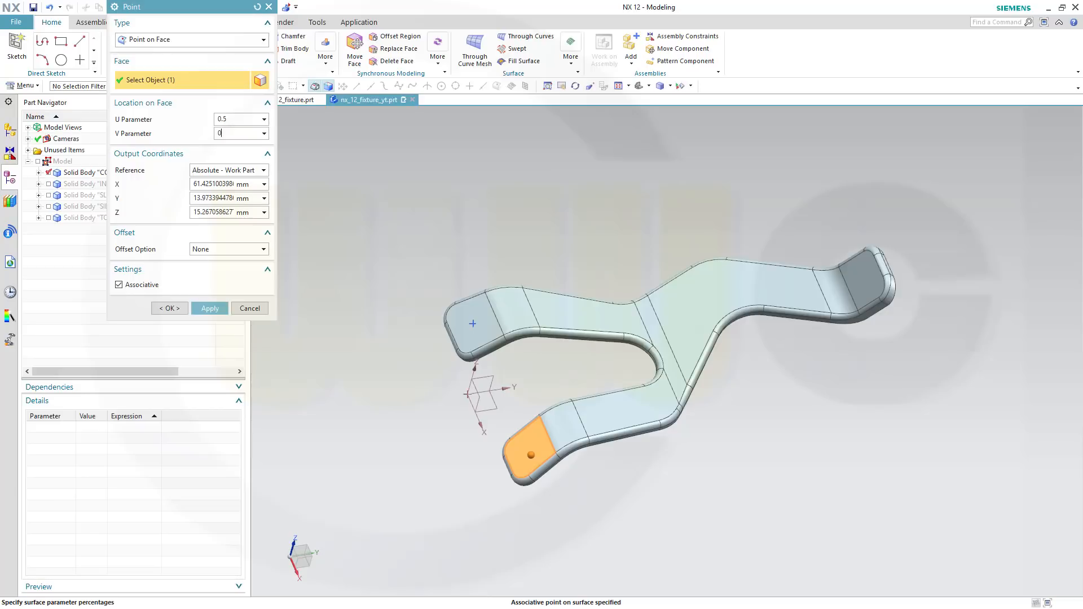
pyautogui.press('Tab')
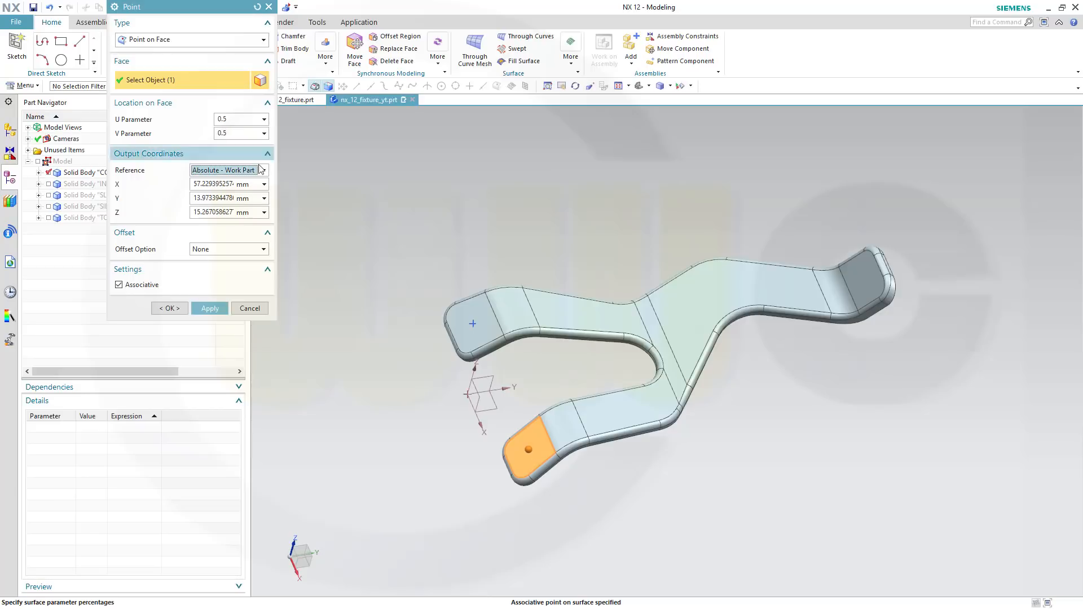
pyautogui.click(202, 309)
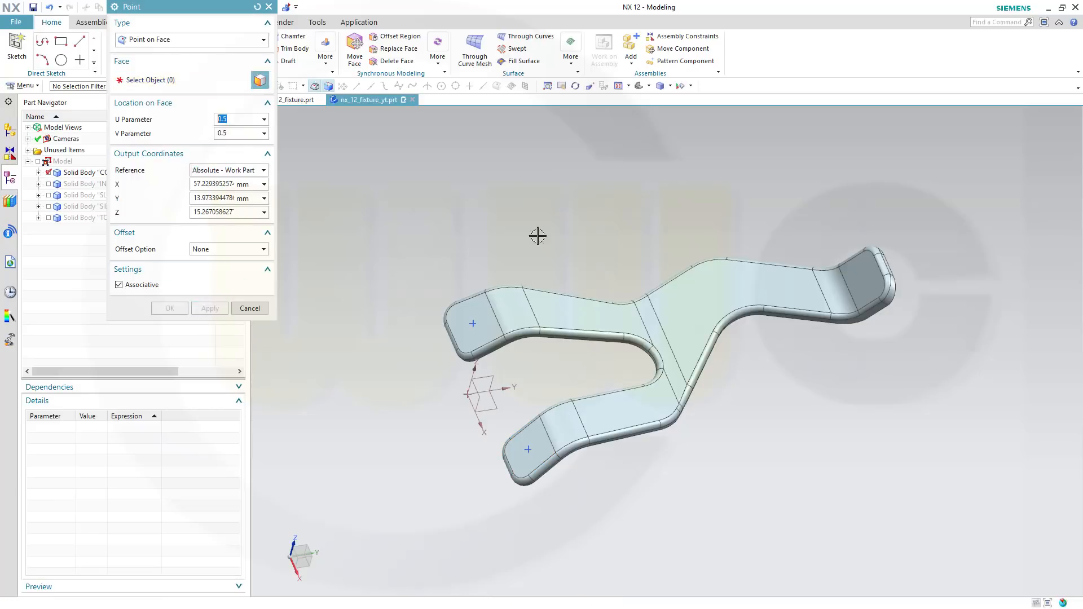
# - Place an associative point on the end face of the single arm opposite the fork, at U 0.5 and V 0.5
pyautogui.moveTo(668, 180); pyautogui.dragTo(676, 173, button='middle')
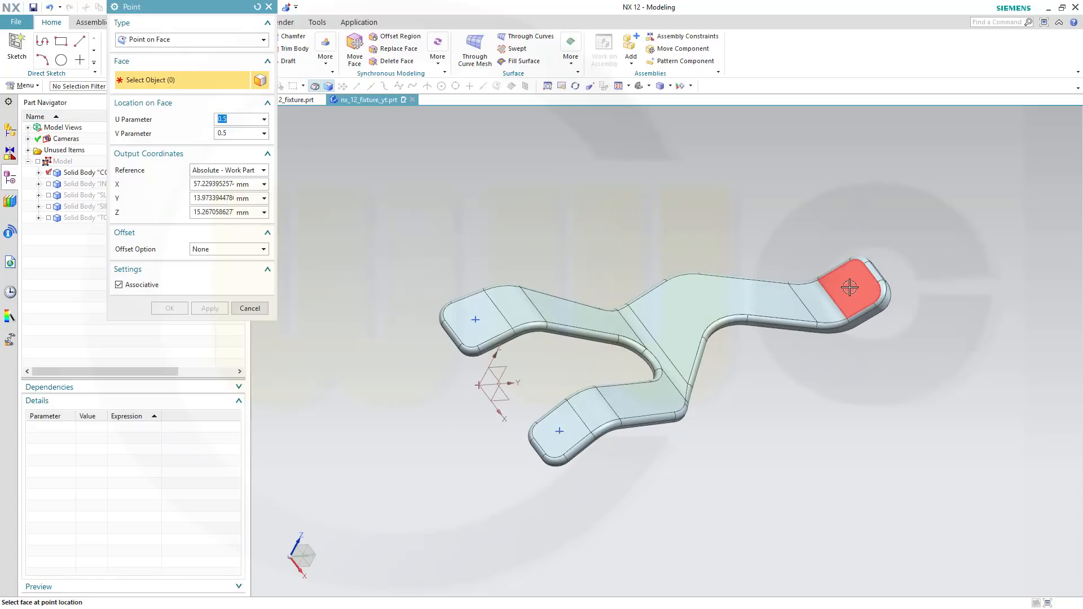
pyautogui.click(837, 275)
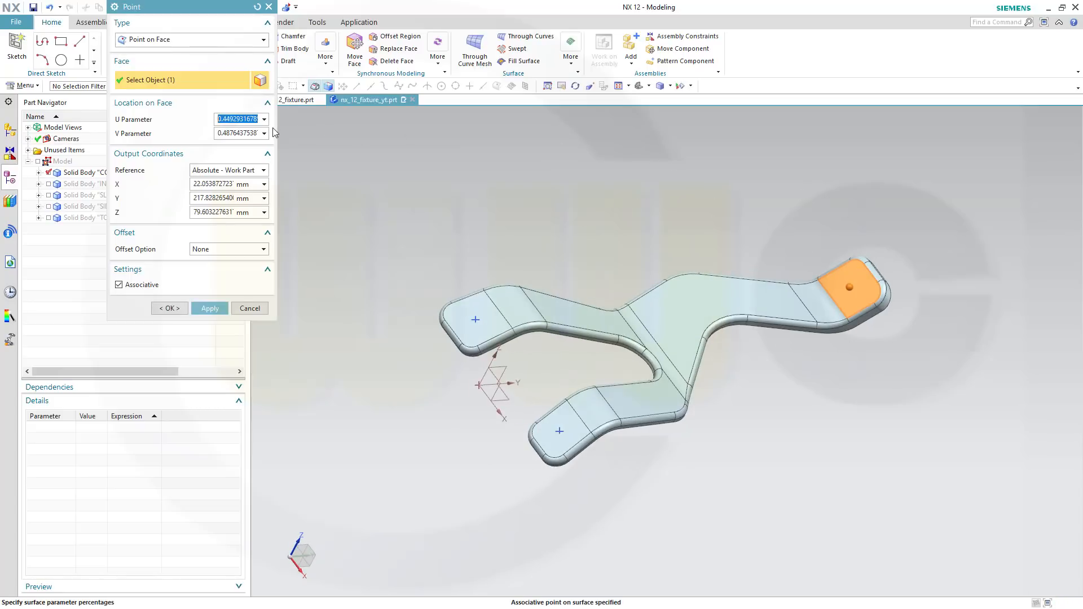
pyautogui.write('0.5')
pyautogui.press('Tab')
pyautogui.write('0')
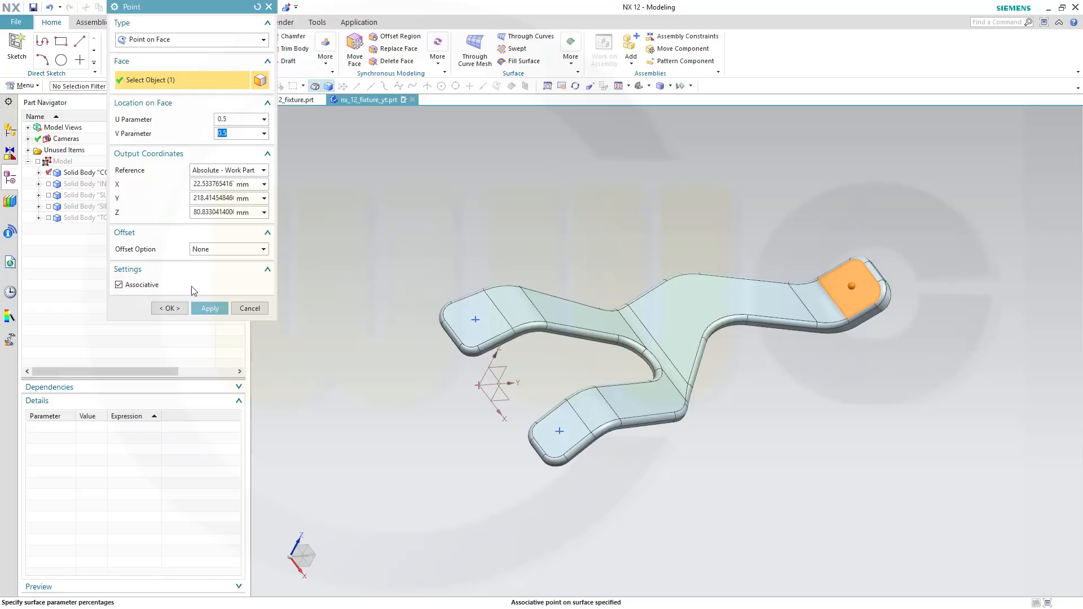
pyautogui.click(169, 308)
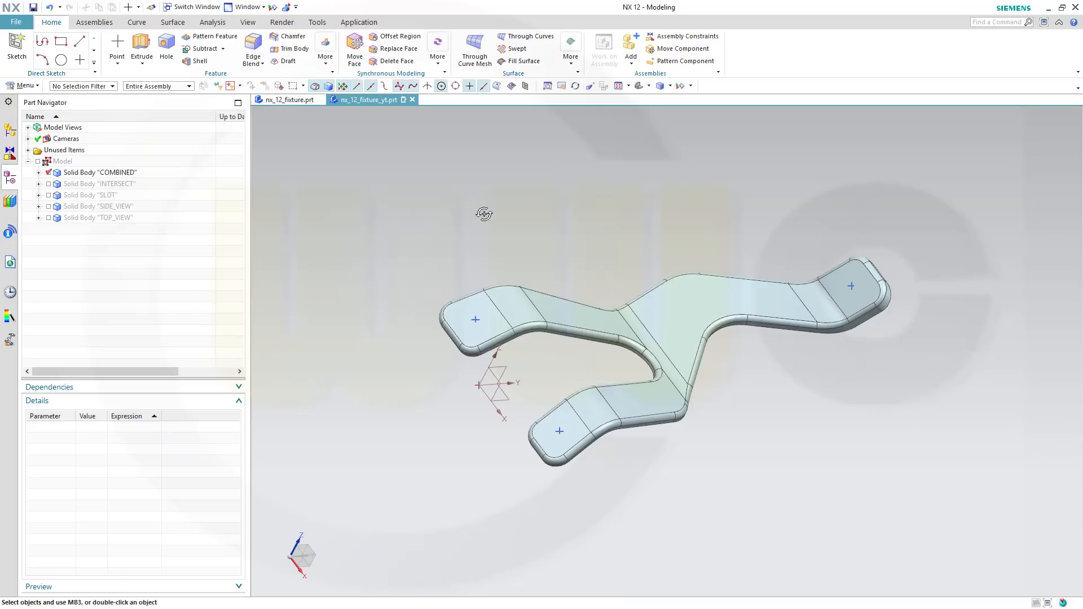
# - Cut simple 10 mm holes normal to the face at the three end-face points, with the depth limit Until Next
pyautogui.moveTo(484, 214)
pyautogui.mouseDown(button='middle')
pyautogui.moveTo(486, 191)
pyautogui.moveTo(438, 222)
pyautogui.moveTo(438, 244)
pyautogui.moveTo(492, 222)
pyautogui.moveTo(471, 228)
pyautogui.mouseUp(button='middle')
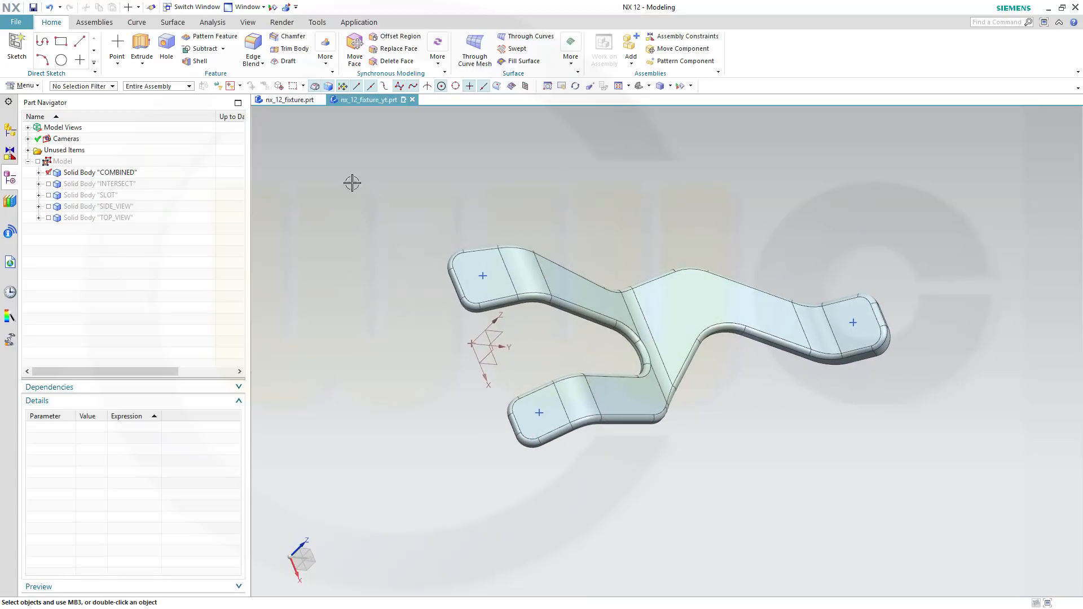
pyautogui.click(167, 51)
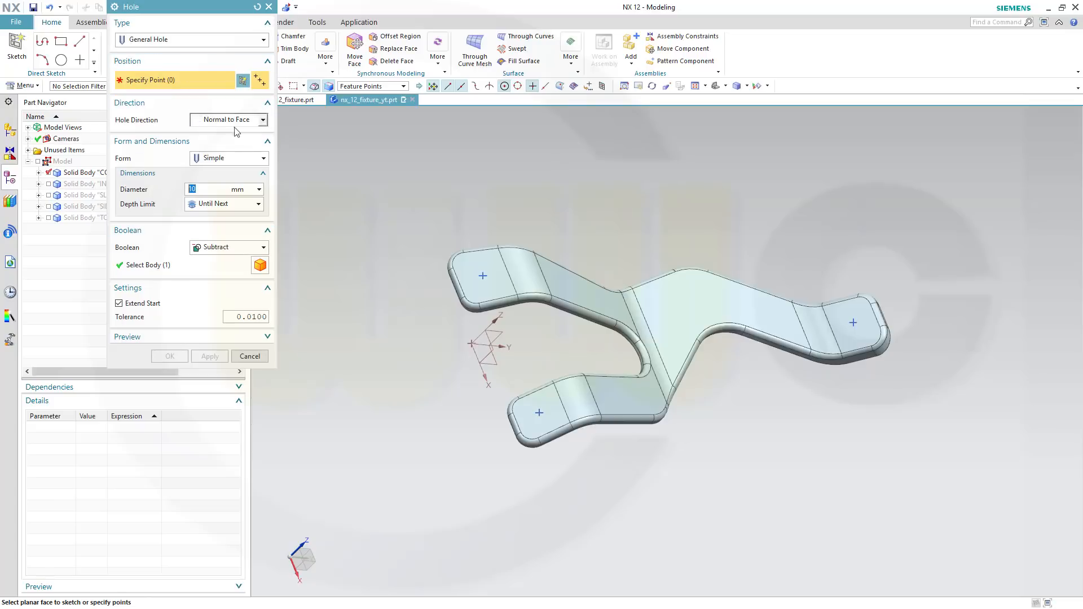
pyautogui.click(477, 276)
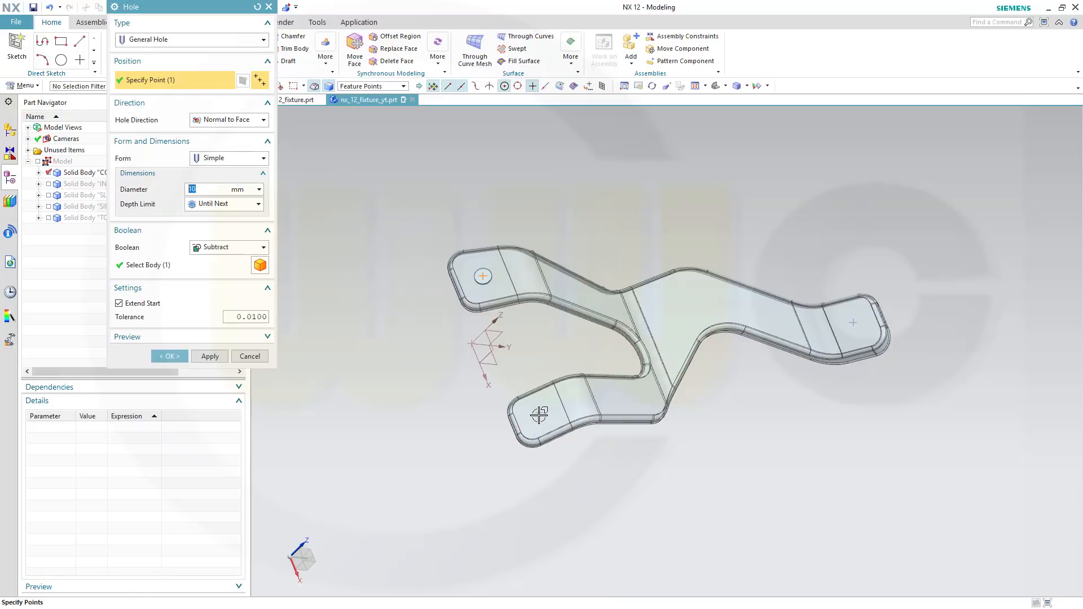
pyautogui.click(539, 413)
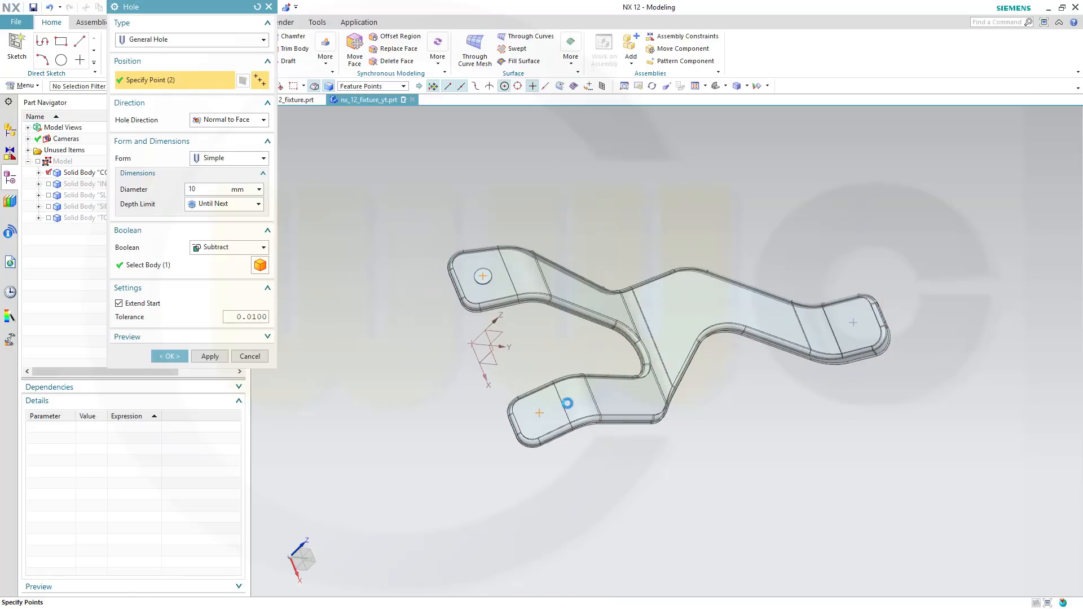
pyautogui.click(855, 326)
pyautogui.click(160, 355)
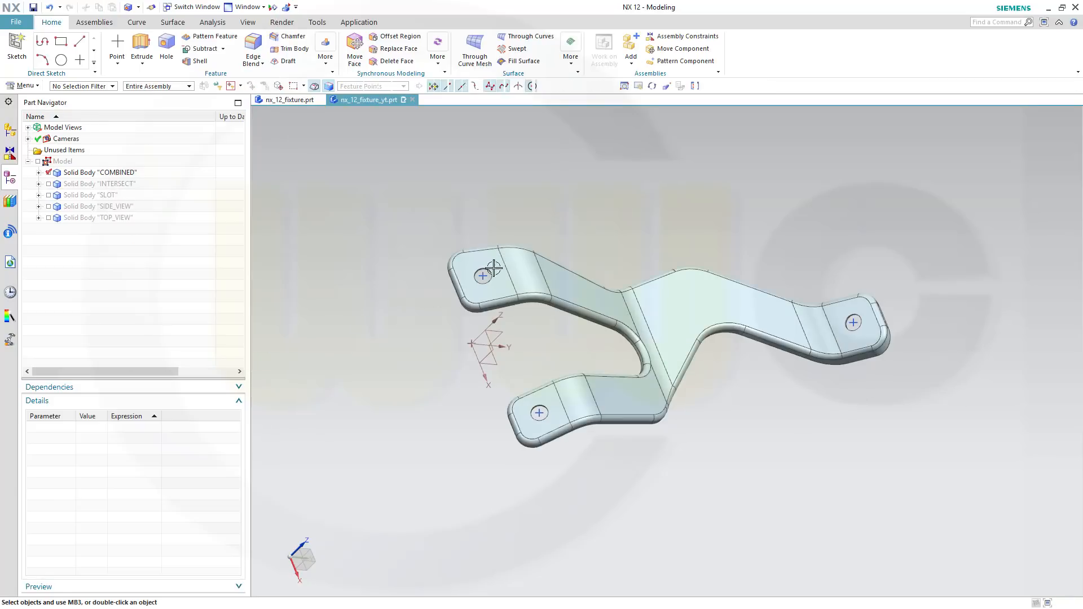
# - Examine the finished bracket and its three holes from several angles, ending with a view from above
pyautogui.moveTo(496, 316); pyautogui.dragTo(444, 211, button='middle')
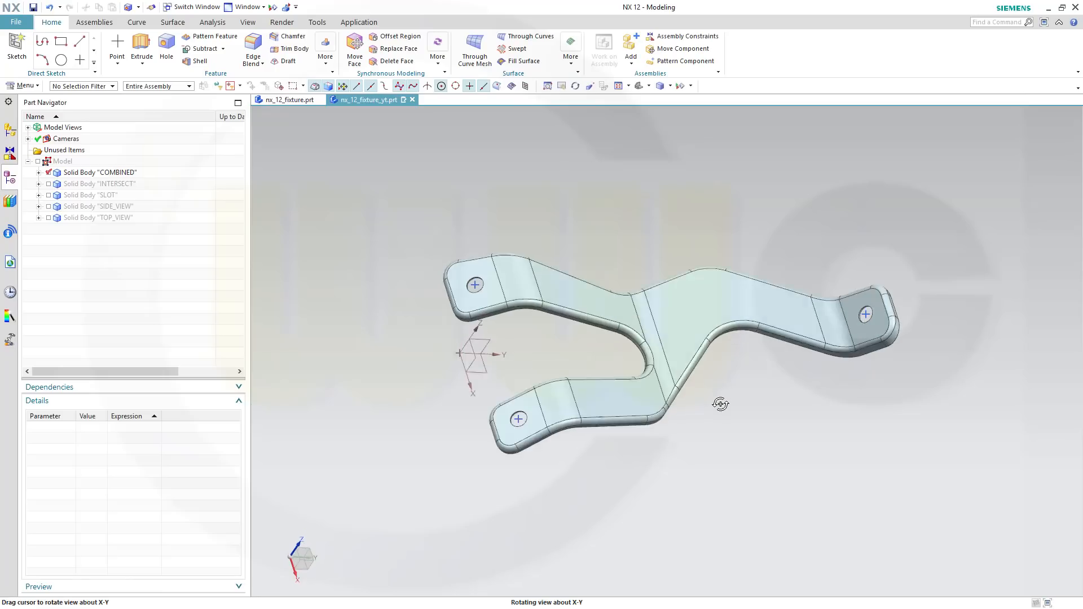
pyautogui.moveTo(723, 404); pyautogui.dragTo(707, 433, button='middle')
pyautogui.moveTo(698, 400); pyautogui.dragTo(694, 397, button='middle')
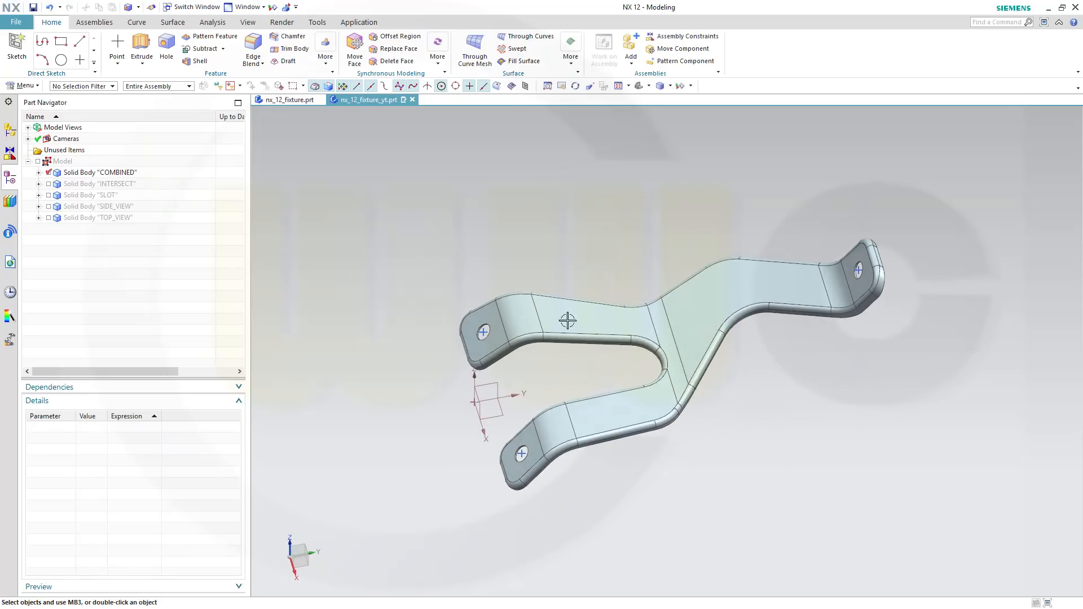
pyautogui.moveTo(565, 316); pyautogui.dragTo(787, 510, button='middle')
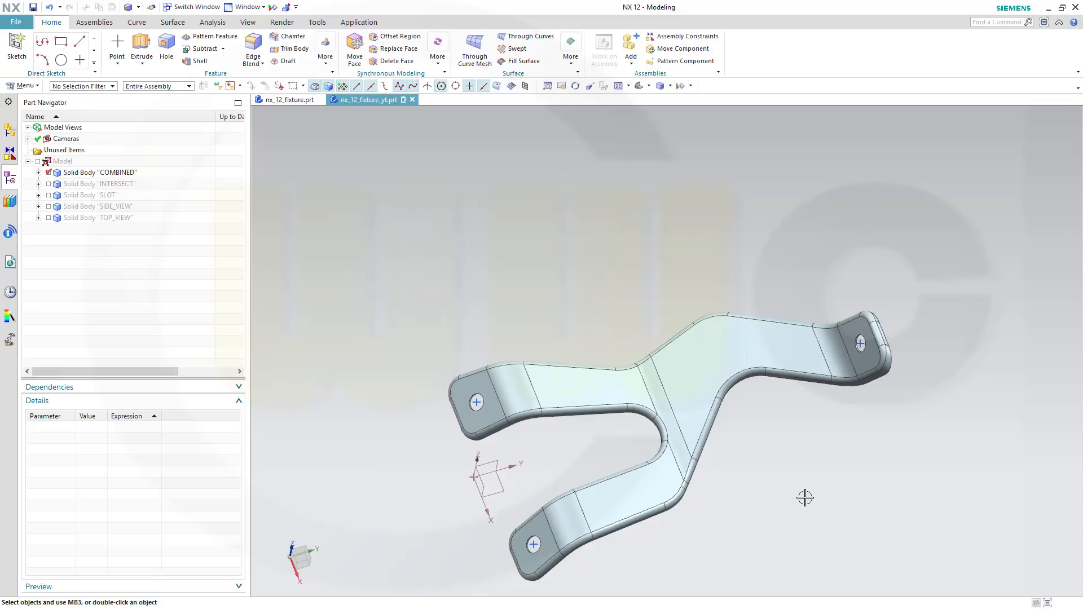
pyautogui.moveTo(797, 509); pyautogui.dragTo(749, 443, button='middle')
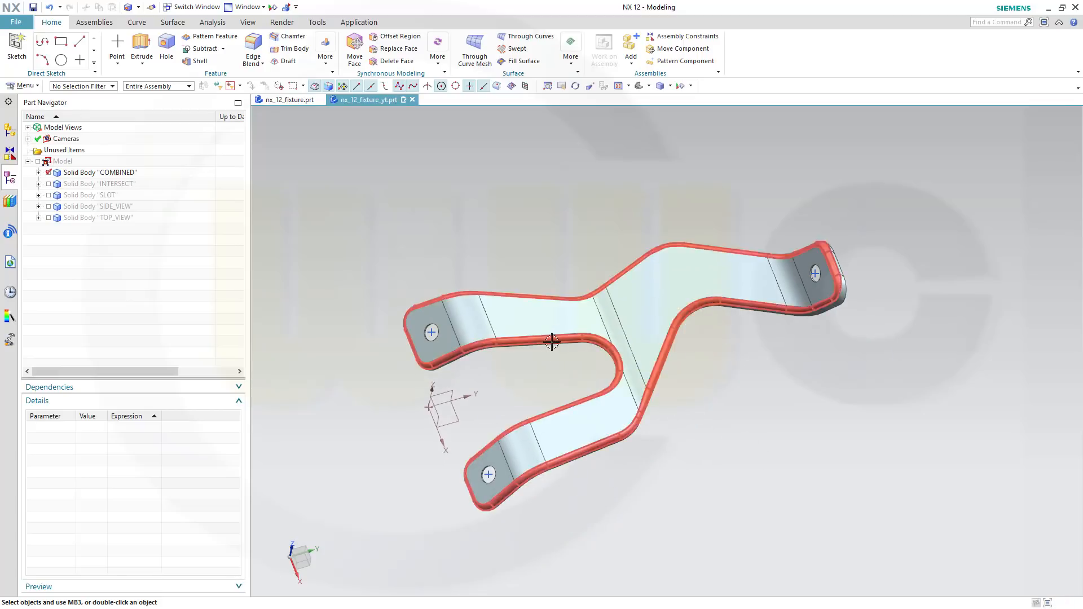
pyautogui.moveTo(674, 405); pyautogui.dragTo(539, 310, button='middle')
pyautogui.moveTo(749, 429); pyautogui.dragTo(623, 396, button='middle')
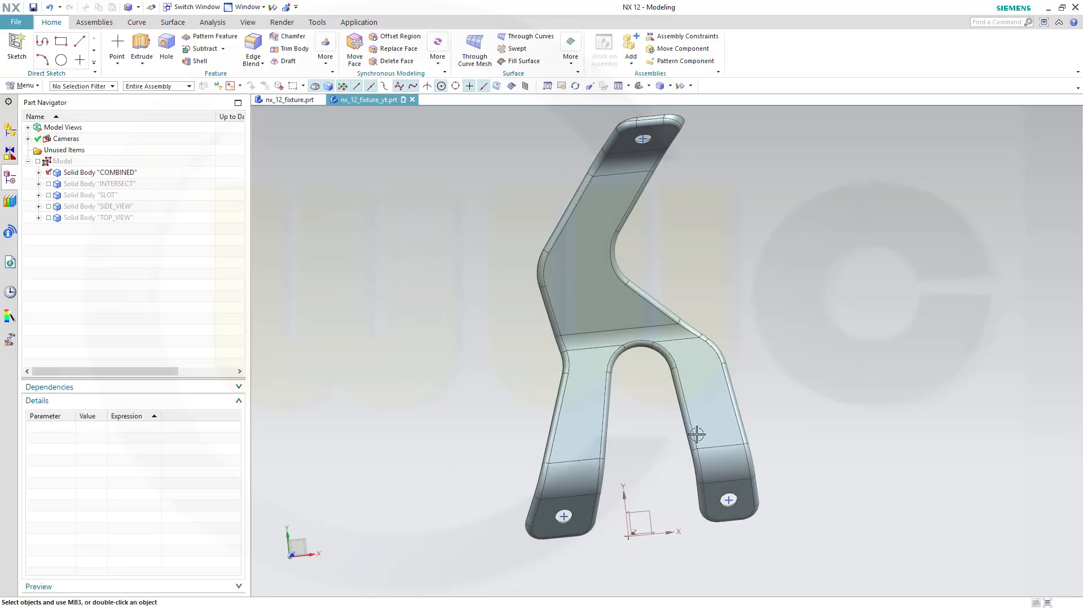
pyautogui.keyDown('shift'); pyautogui.moveTo(791, 404); pyautogui.dragTo(745, 378, button='middle'); pyautogui.keyUp('shift')
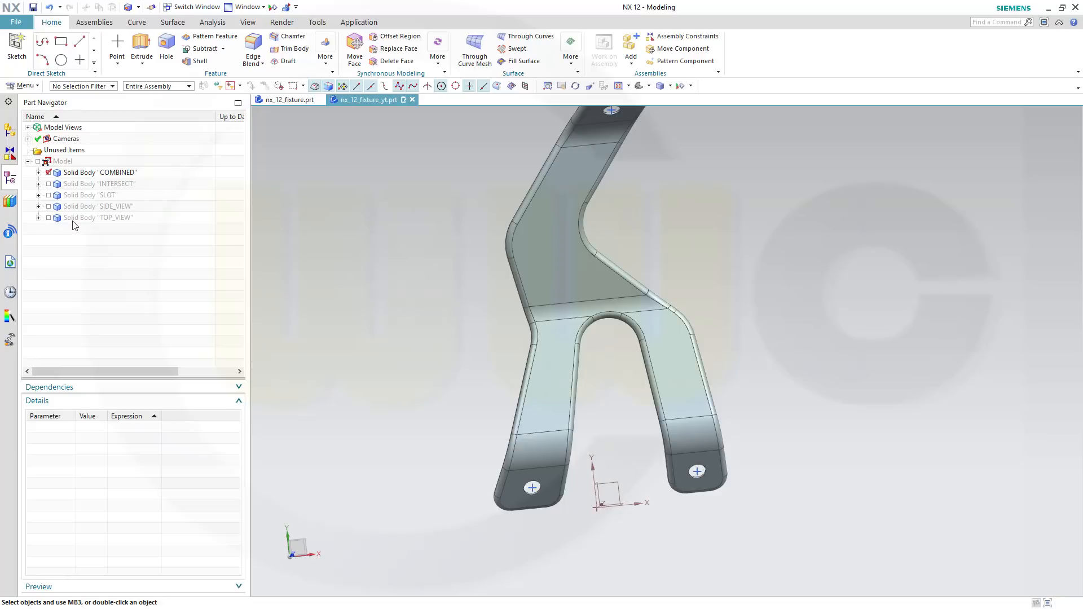
# - Show the outline sketch SKETCH_000 under the extrude of the TOP_VIEW body
pyautogui.click(39, 218)
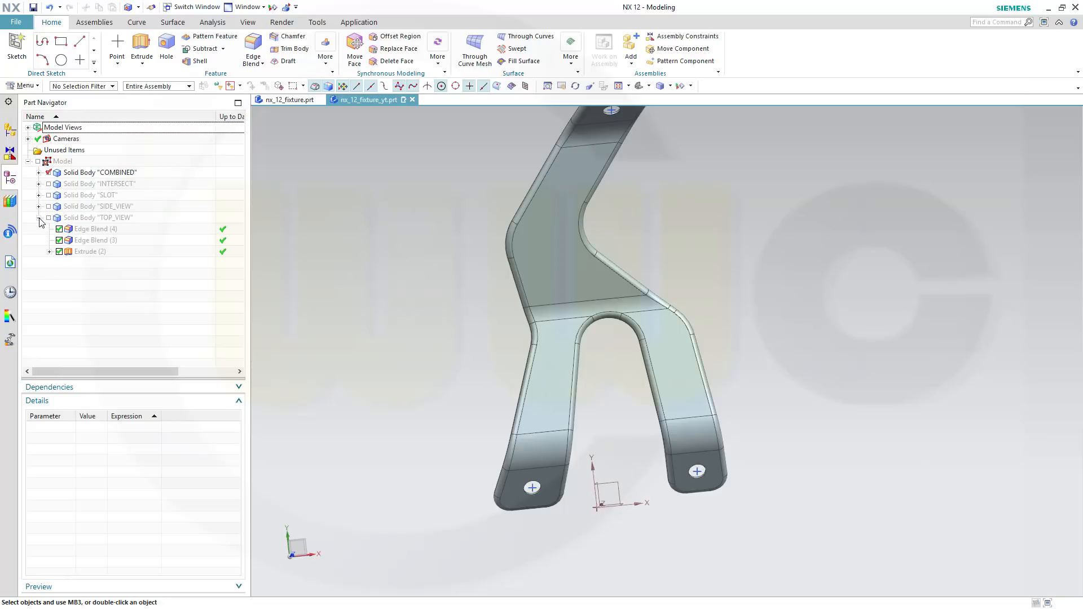
pyautogui.click(49, 251)
pyautogui.rightClick(97, 267)
pyautogui.click(124, 255)
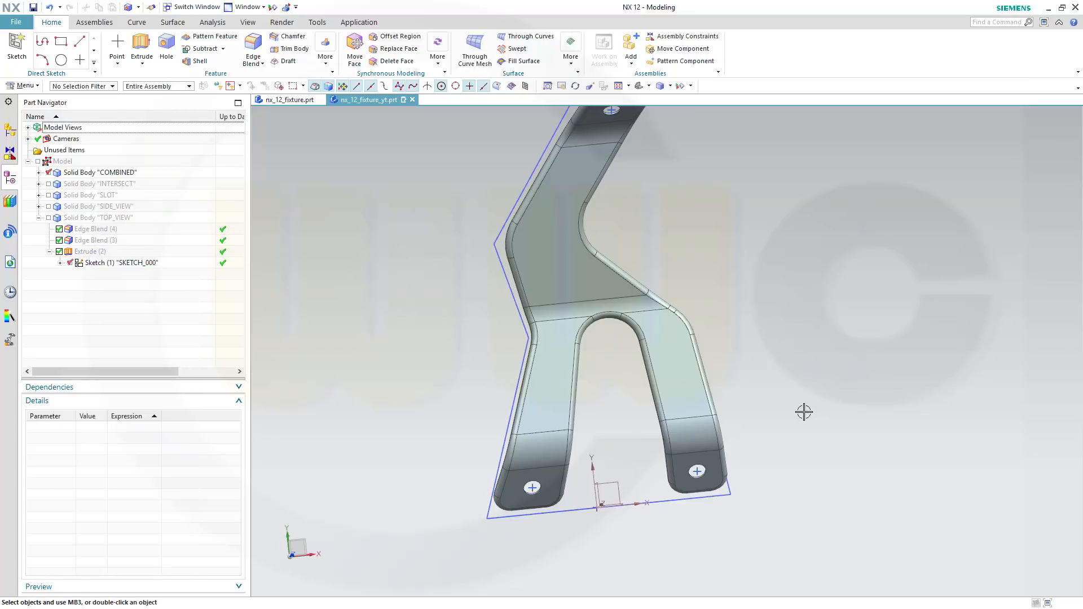
# - Shift the outline sketch's 90 mm waist line slightly toward negative X and finish the sketch to update the bracket
pyautogui.doubleClick(100, 268)
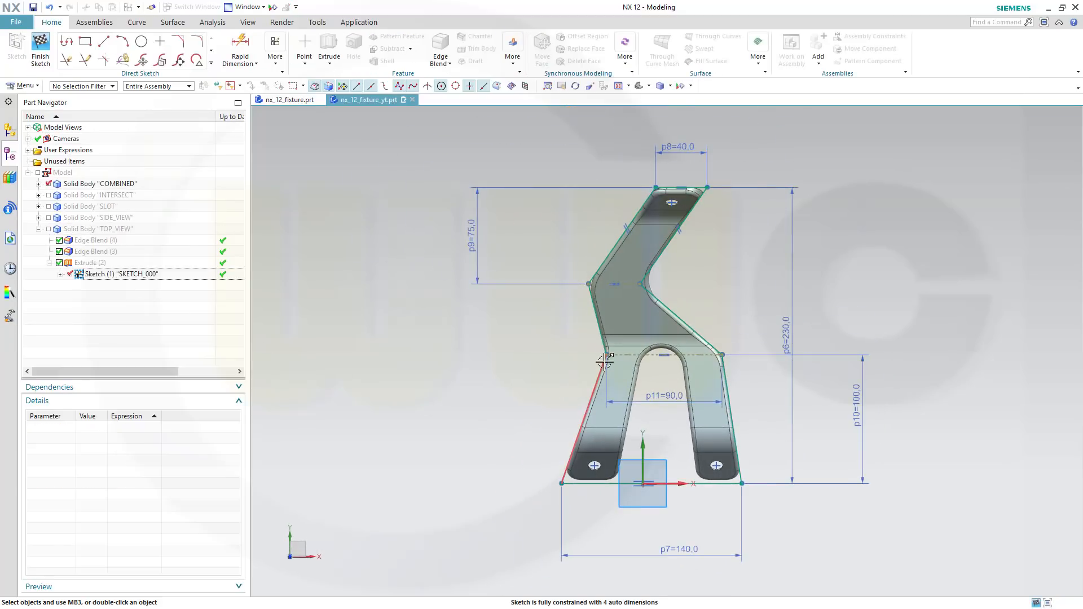
pyautogui.moveTo(601, 354); pyautogui.dragTo(593, 355)
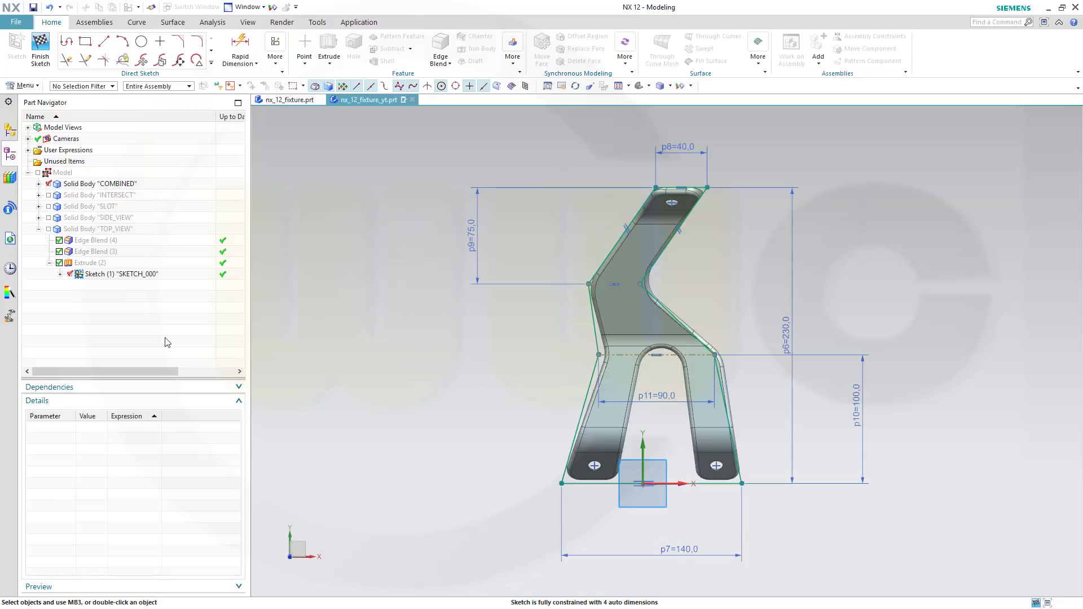
pyautogui.click(40, 49)
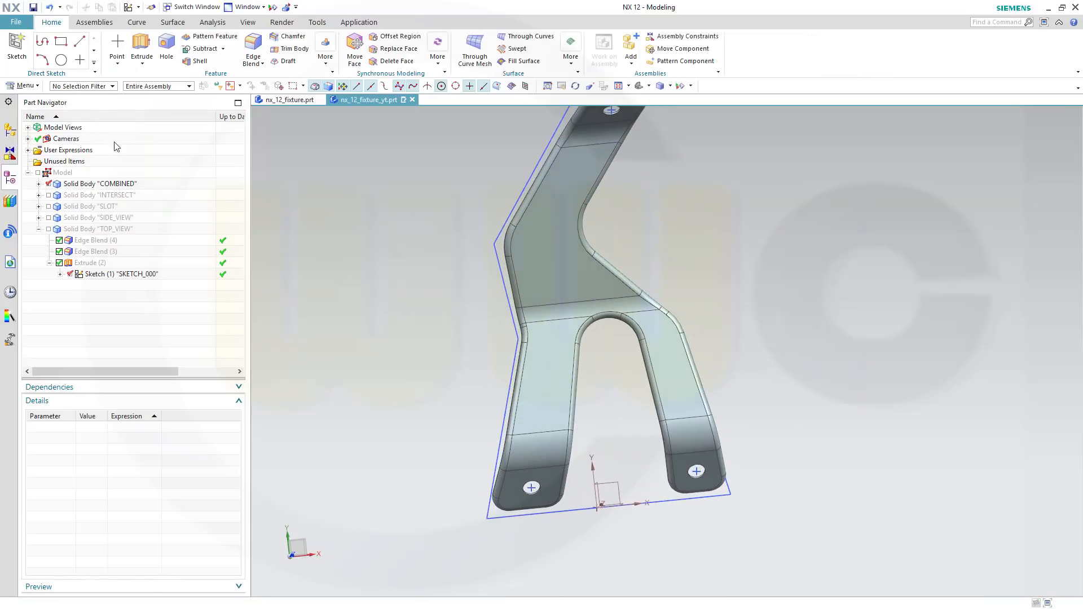
# - Show the slot profile sketch SKETCH_002 under the extrude of the SLOT body
pyautogui.click(39, 206)
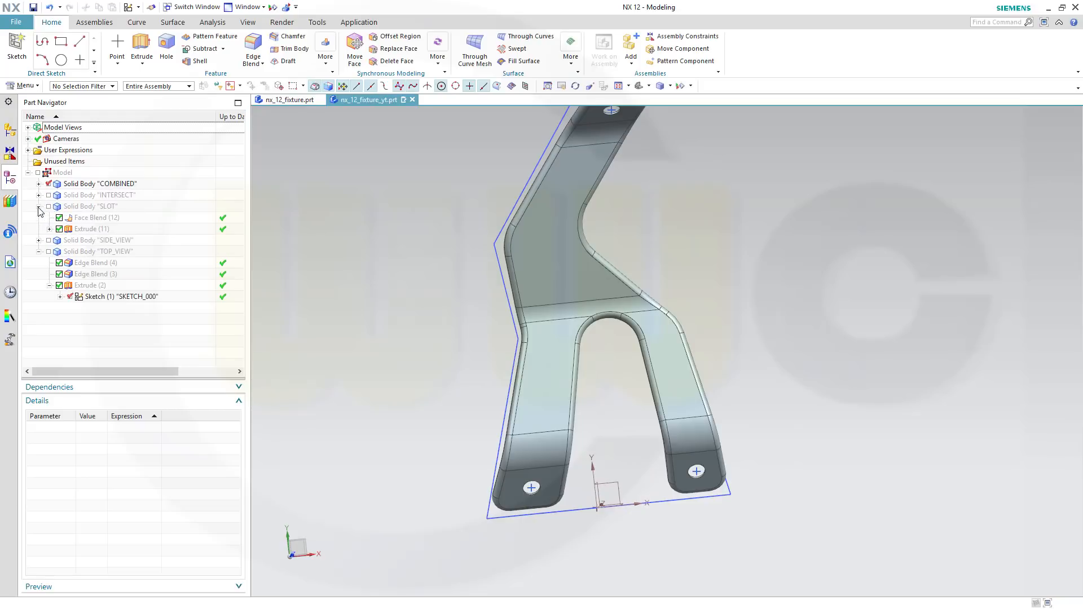
pyautogui.click(50, 229)
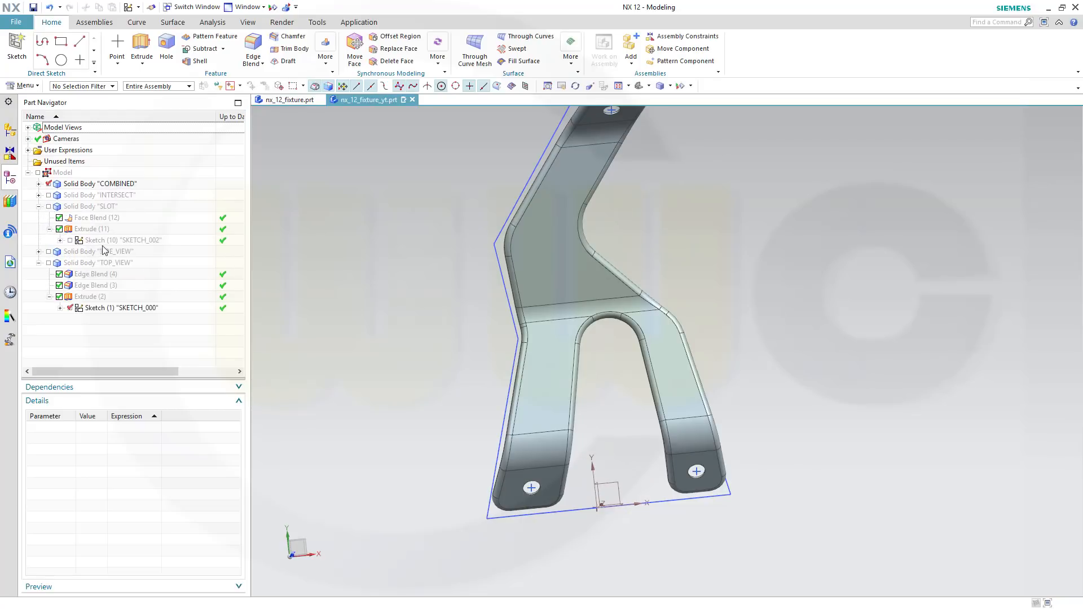
pyautogui.rightClick(94, 240)
pyautogui.click(114, 239)
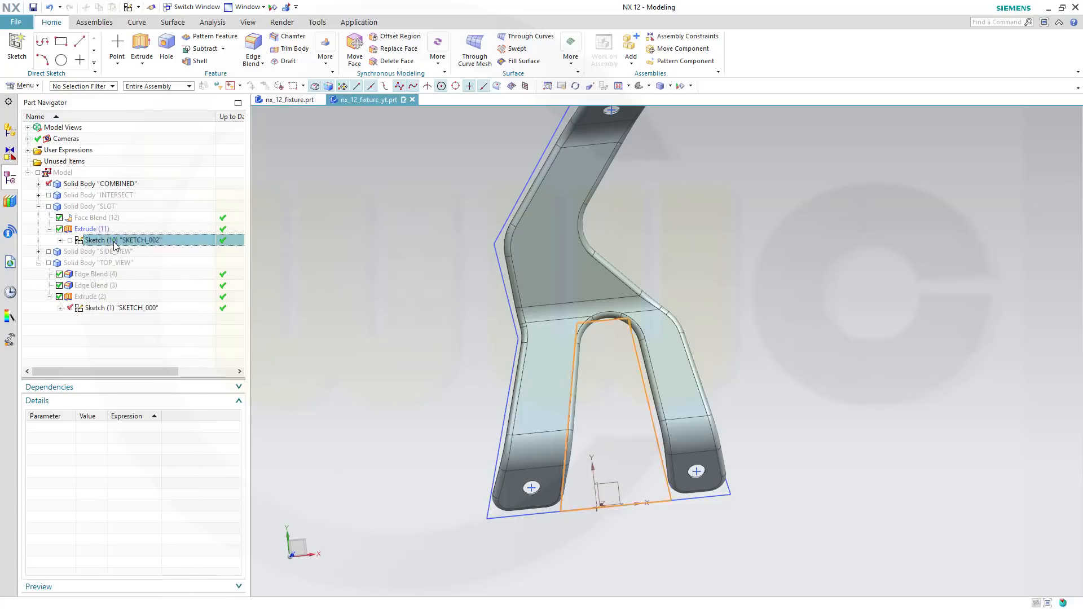
# - Open SKETCH_002 for editing and shorten the slot profile's upper line by moving its positive X endpoint inward
pyautogui.doubleClick(103, 241)
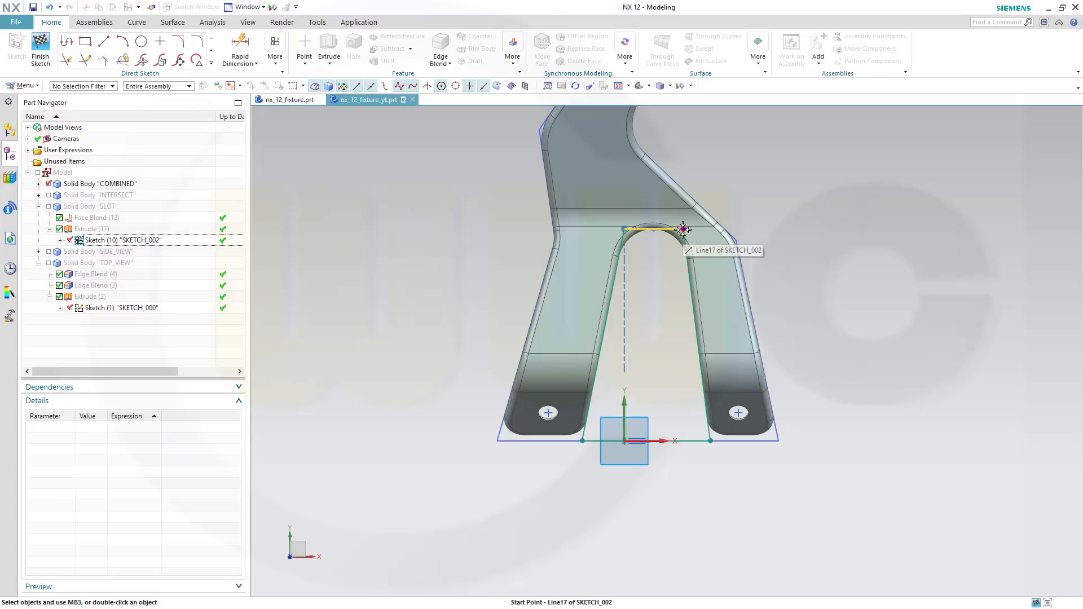
pyautogui.moveTo(682, 229); pyautogui.dragTo(660, 229)
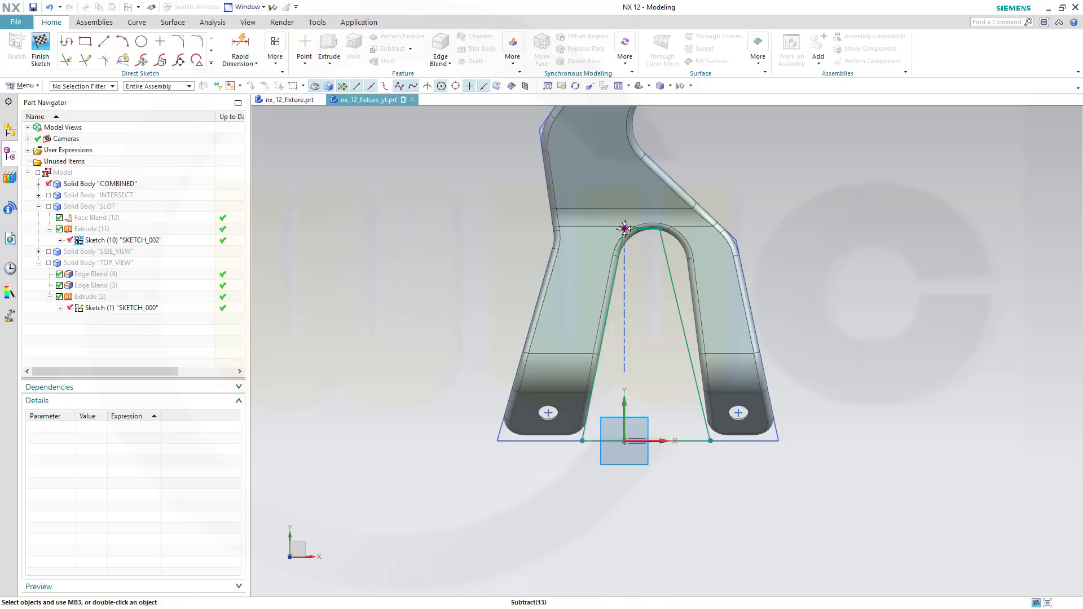
pyautogui.moveTo(626, 229); pyautogui.dragTo(634, 229)
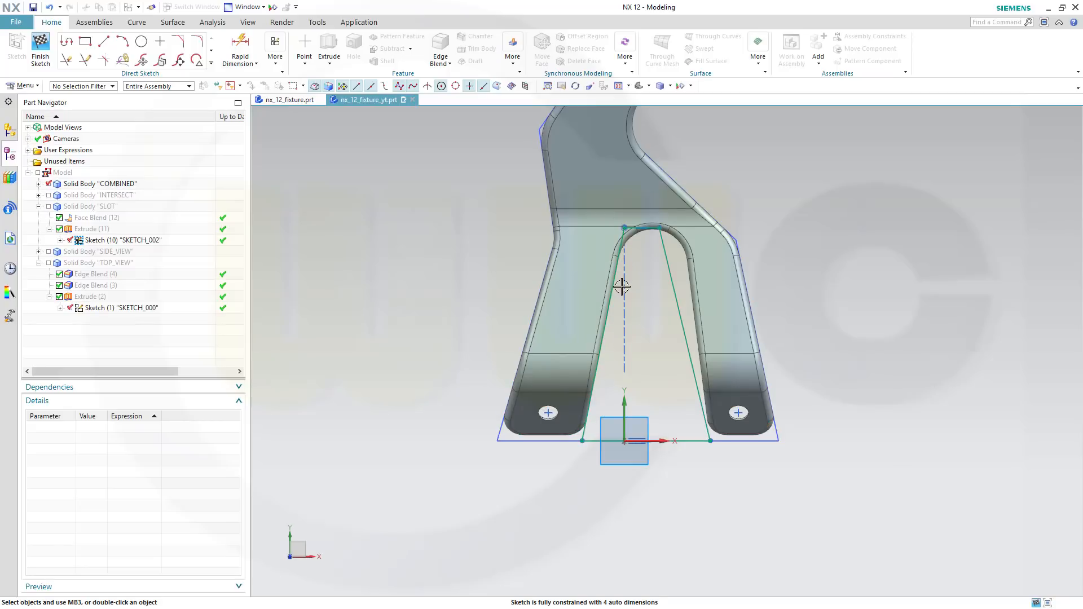
# - Move the slot profile's upper line down toward the sketch origin along the dashed vertical reference line
pyautogui.scroll(1, 634, 250)
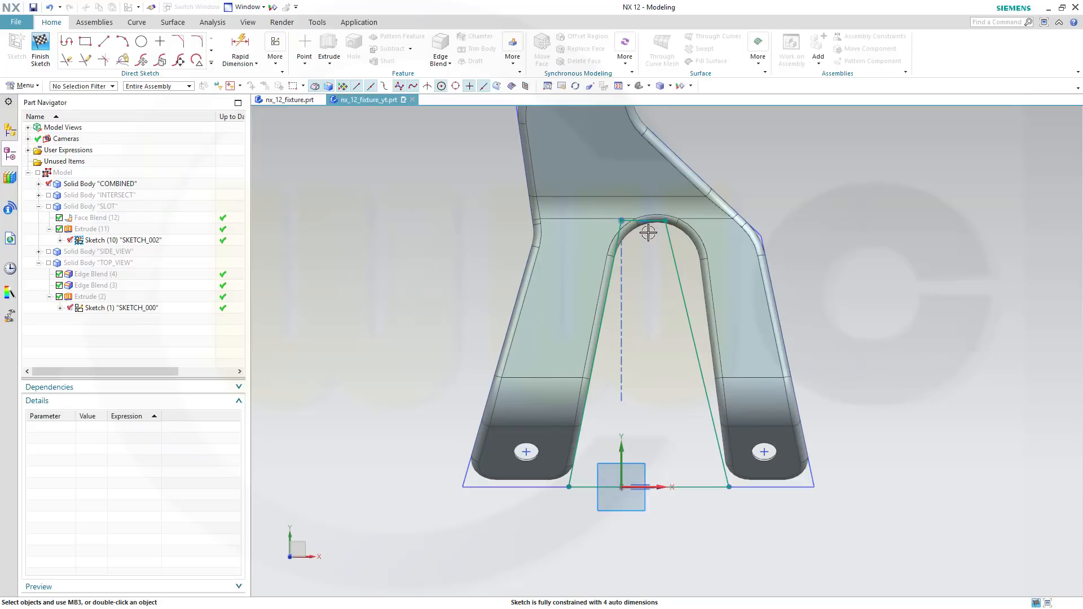
pyautogui.scroll(1, 648, 232)
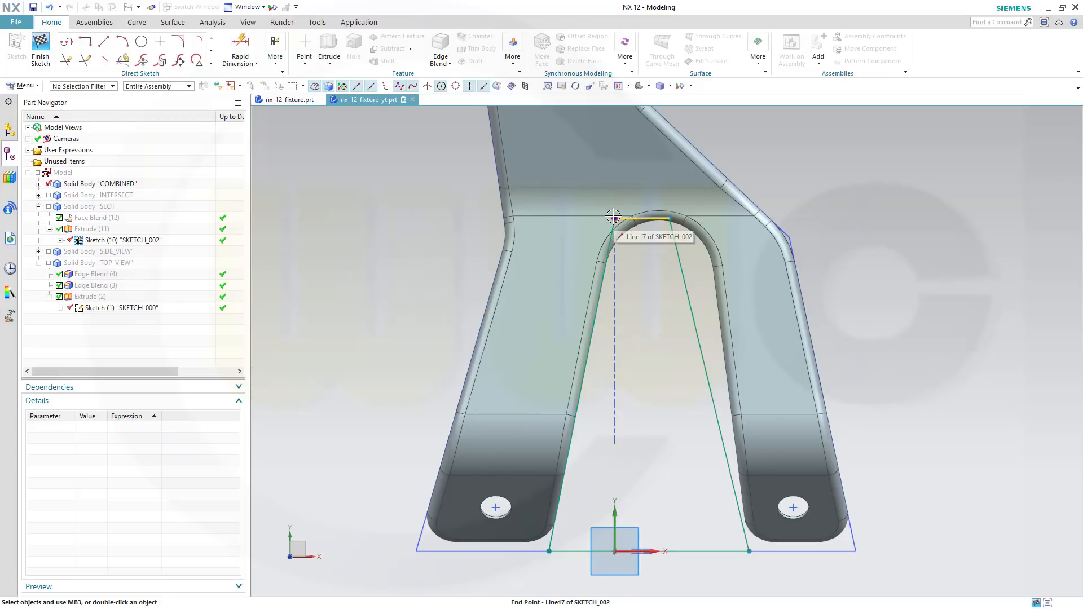
pyautogui.click(615, 248)
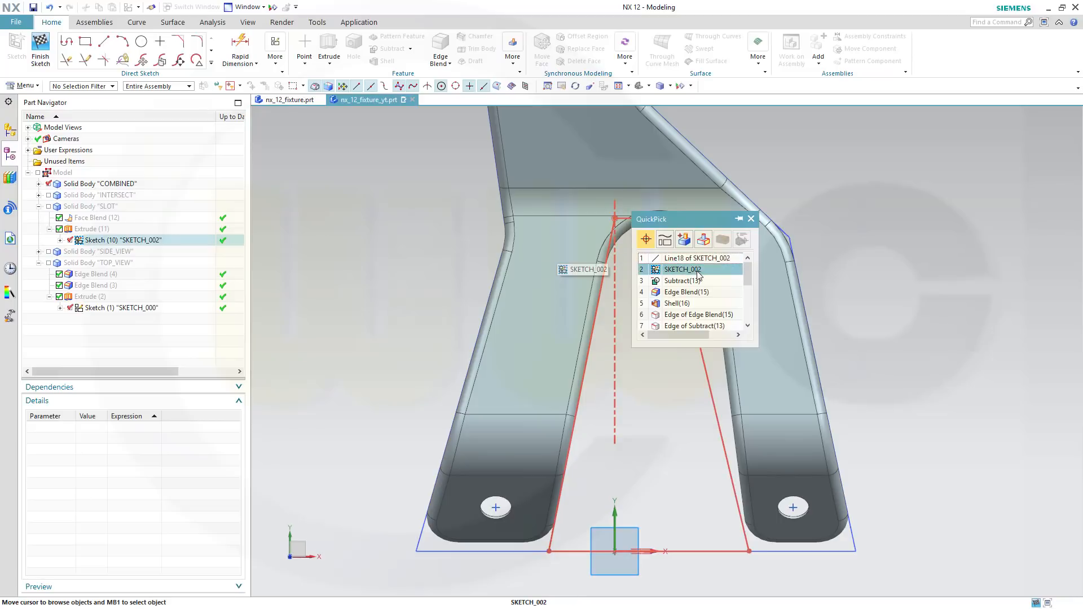
pyautogui.scroll(-3, 698, 275)
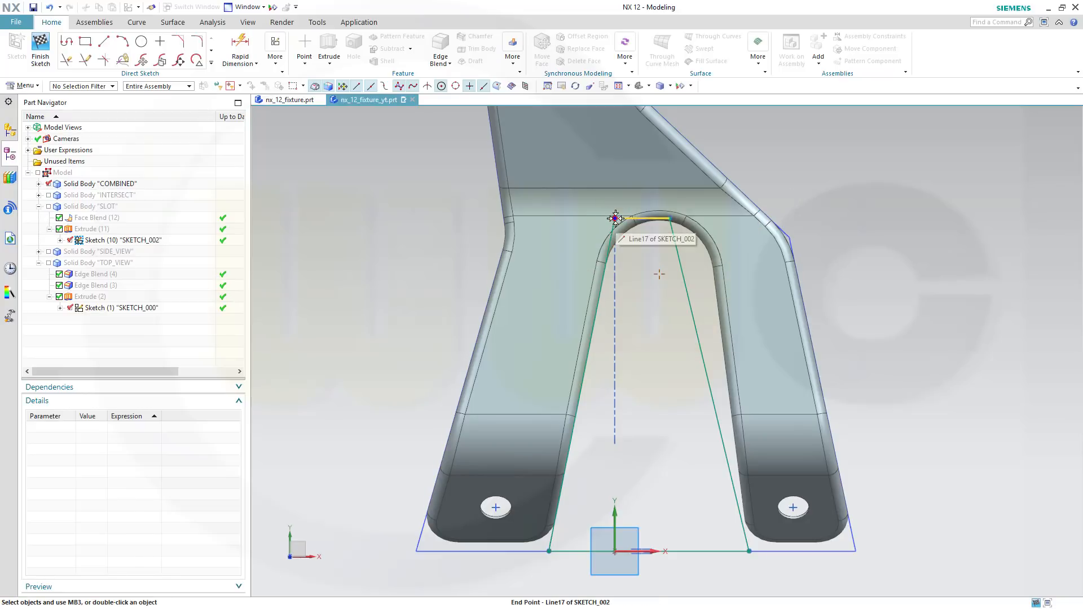
pyautogui.moveTo(618, 219); pyautogui.dragTo(614, 399)
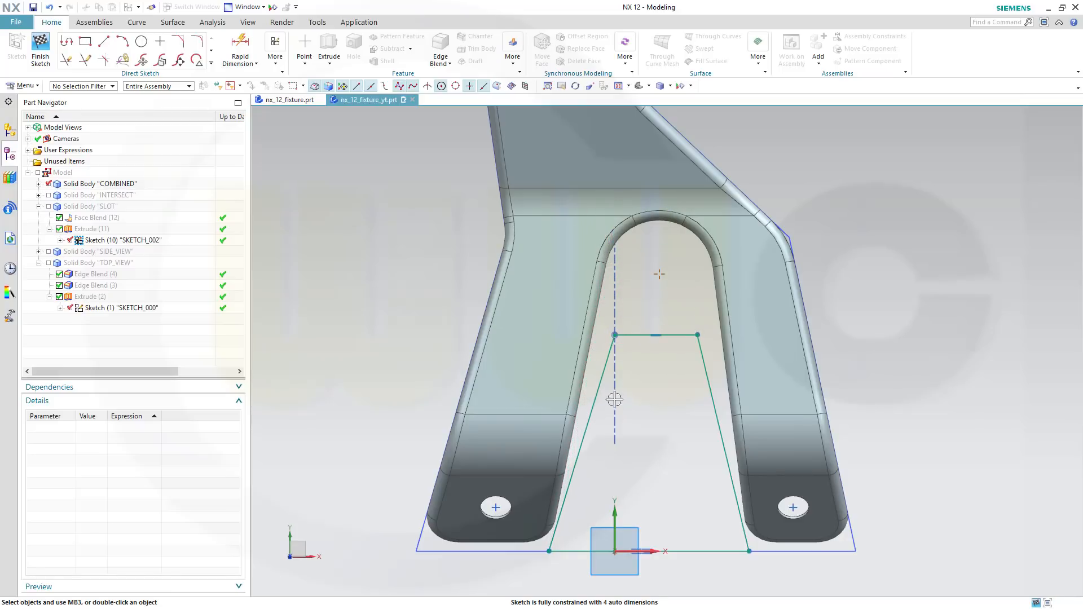
# - Delete the Point on Curve constraint at the slot profile's upper line, raise the line toward negative X, and finish the sketch
pyautogui.click(614, 334)
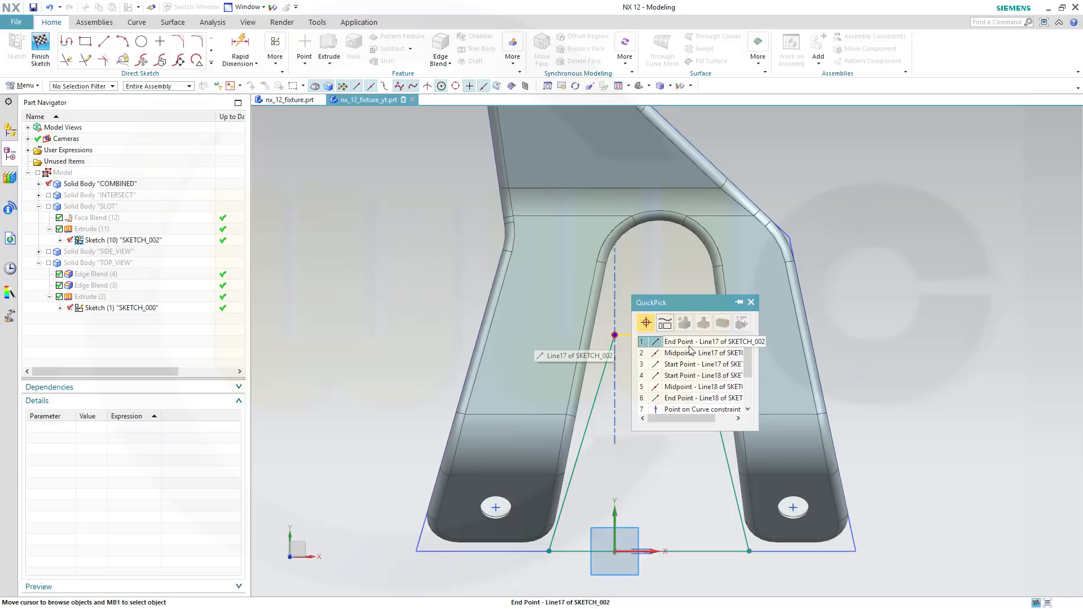
pyautogui.click(679, 410)
pyautogui.click(700, 390)
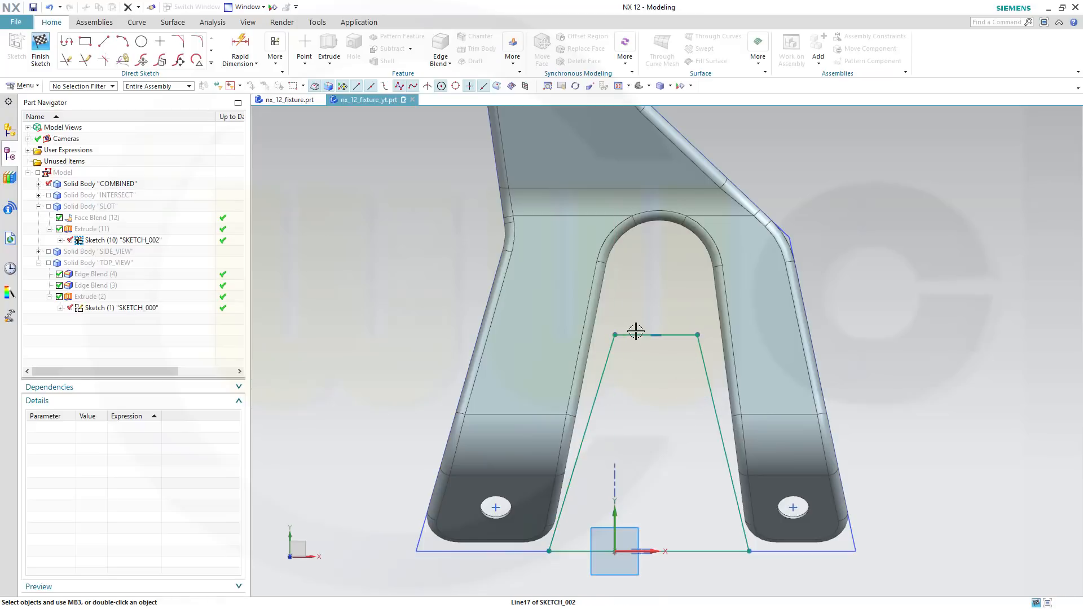
pyautogui.moveTo(635, 331)
pyautogui.mouseDown()
pyautogui.moveTo(612, 331)
pyautogui.moveTo(626, 325)
pyautogui.moveTo(627, 295)
pyautogui.moveTo(639, 283)
pyautogui.moveTo(637, 229)
pyautogui.moveTo(639, 249)
pyautogui.moveTo(630, 223)
pyautogui.moveTo(615, 225)
pyautogui.mouseUp()
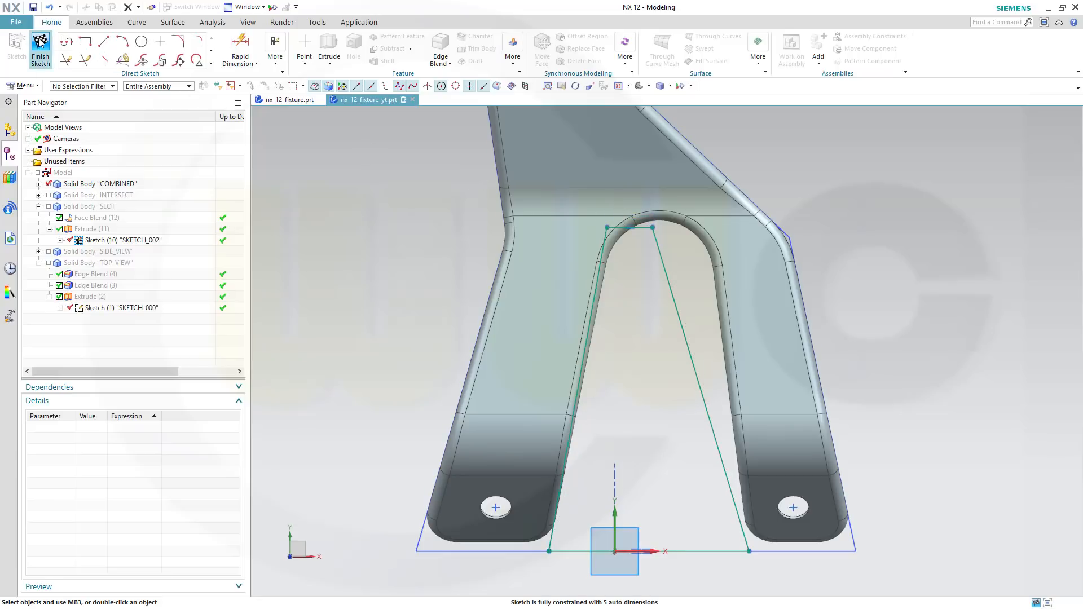
pyautogui.click(50, 51)
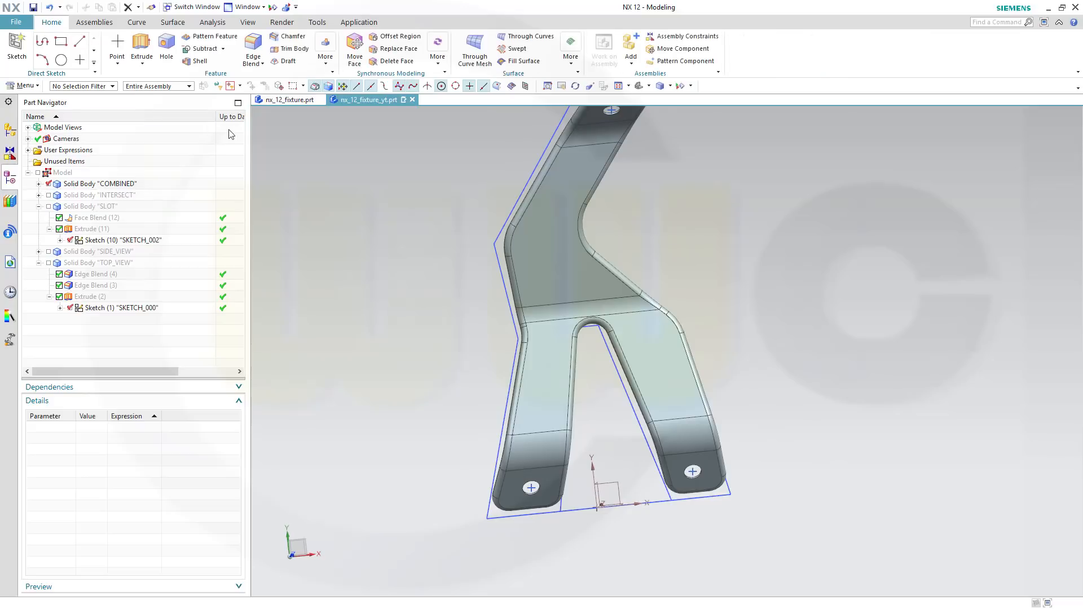
# - Hide the outline sketch SKETCH_000 and the slot profile sketch SKETCH_002
pyautogui.moveTo(730, 330); pyautogui.dragTo(676, 308, button='middle')
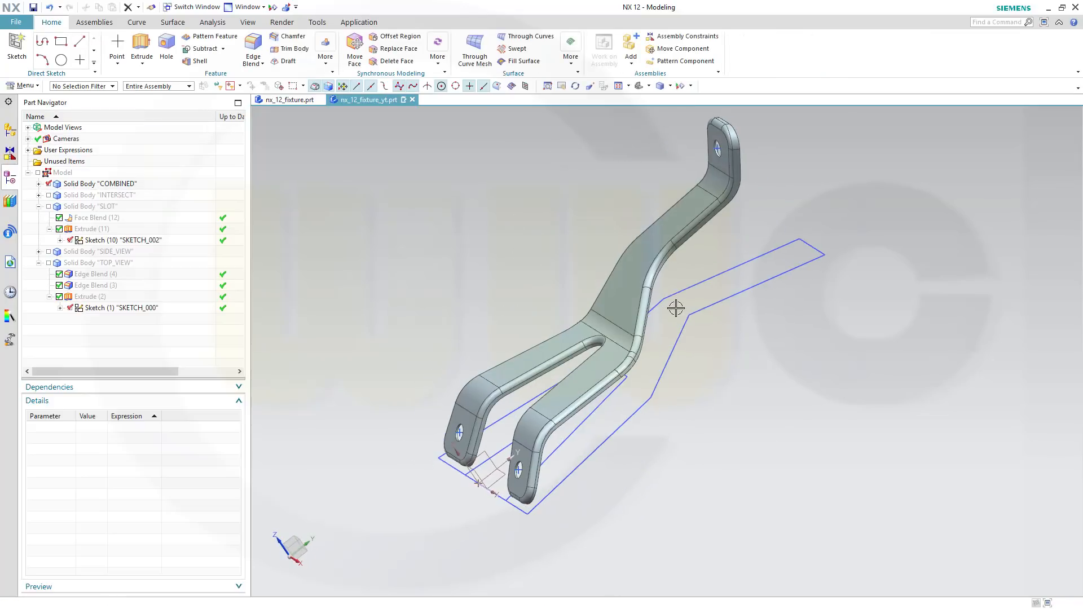
pyautogui.click(683, 337)
pyautogui.rightClick(684, 337)
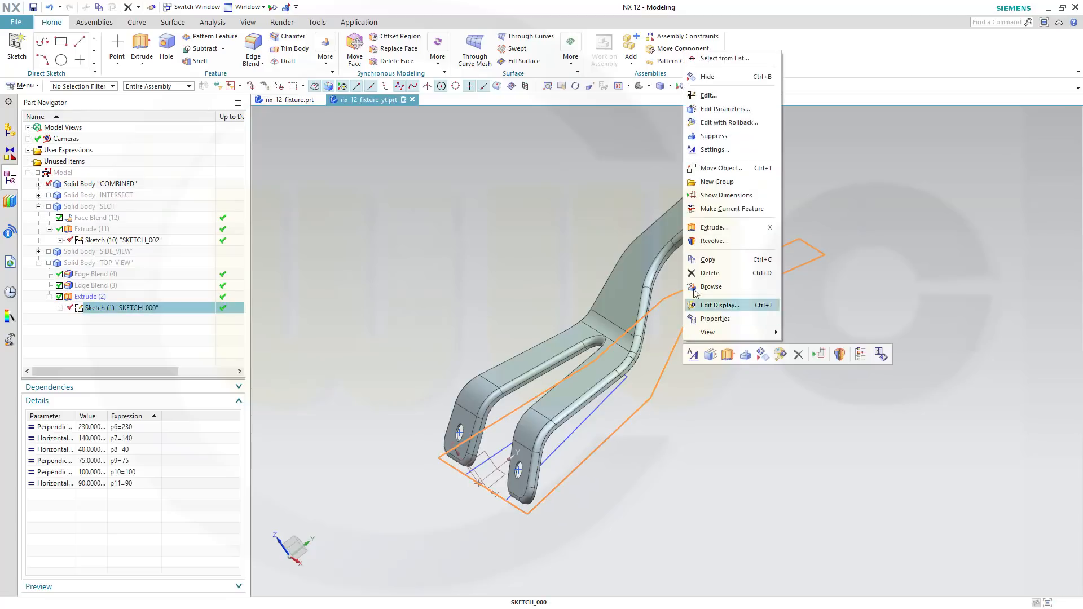
pyautogui.click(709, 78)
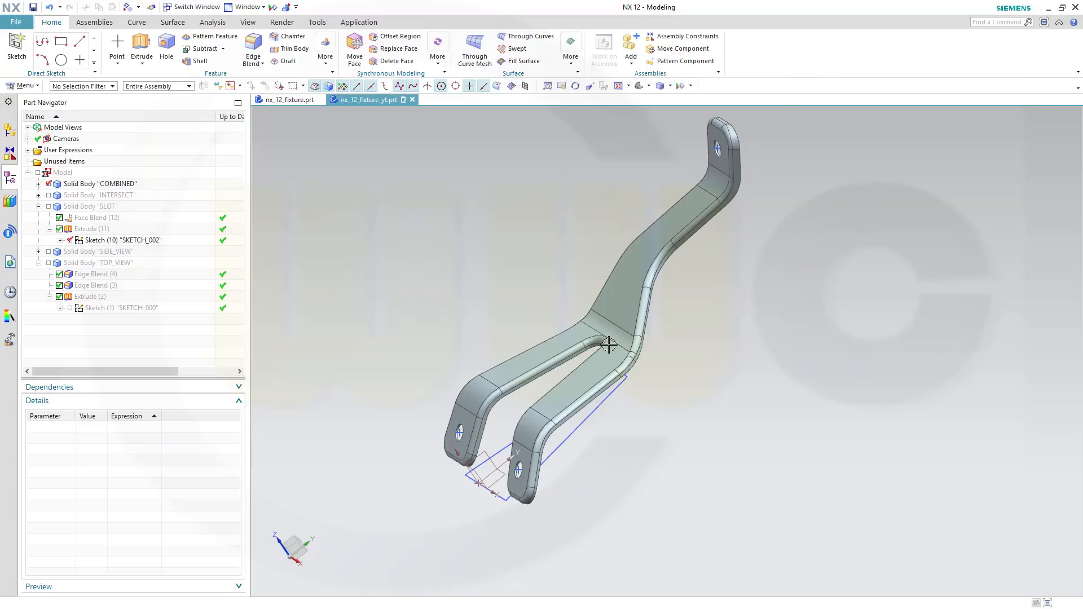
pyautogui.click(590, 410)
pyautogui.rightClick(590, 409)
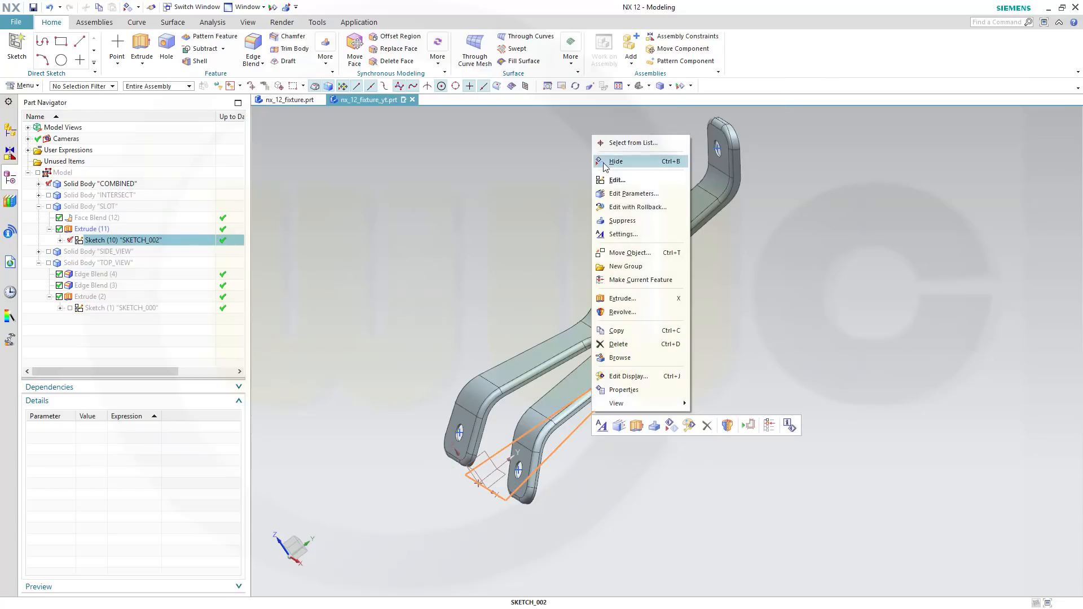
pyautogui.click(680, 165)
# - Create a sketch on the YZ plane of the datum coordinate system using the work part origin
pyautogui.moveTo(685, 186); pyautogui.dragTo(724, 255, button='middle')
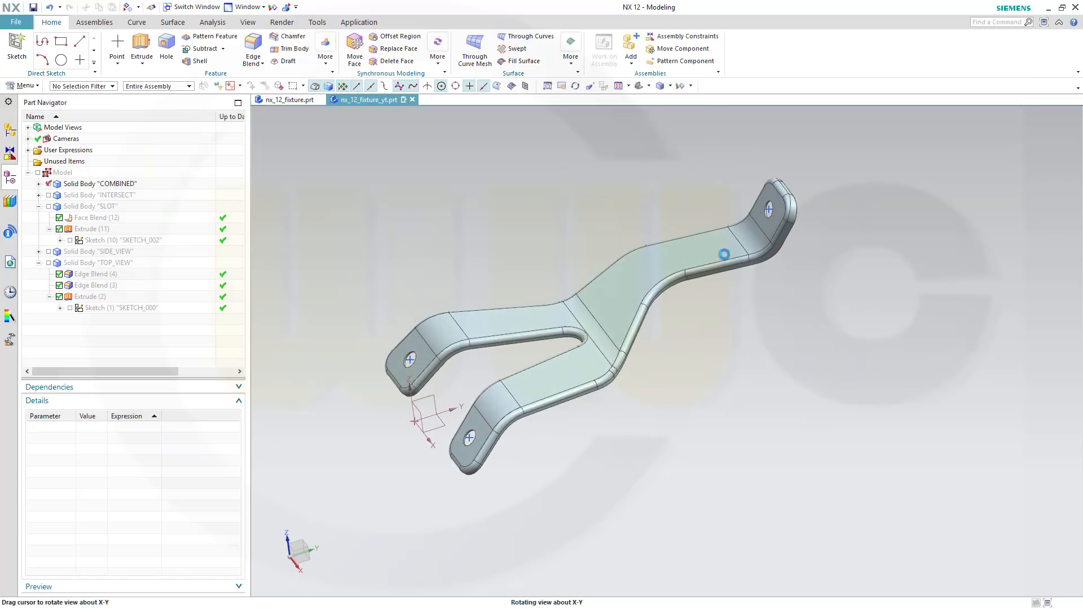
pyautogui.click(17, 48)
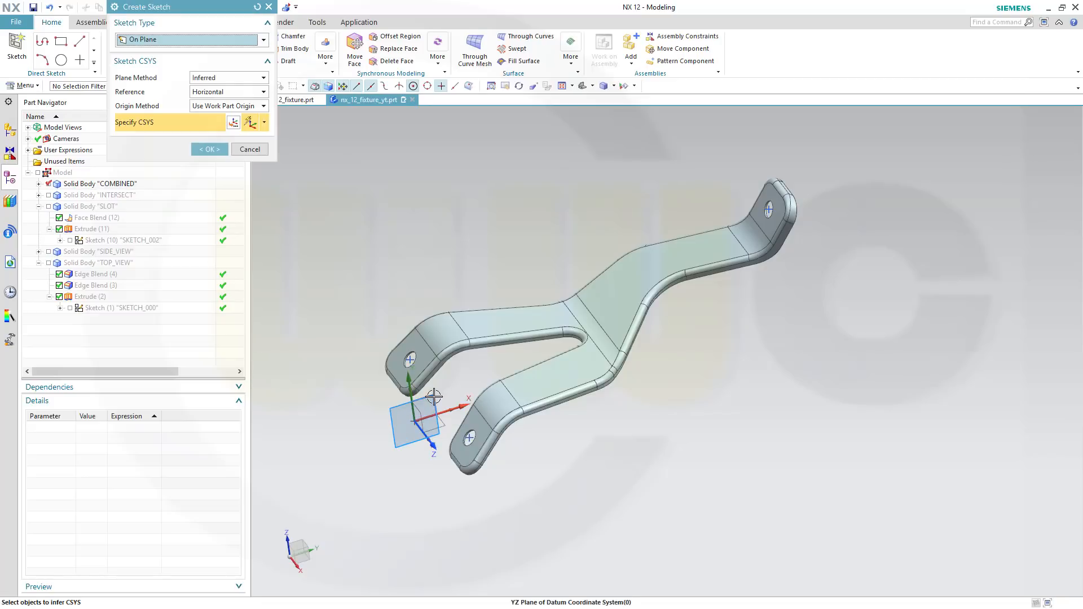
pyautogui.click(432, 404)
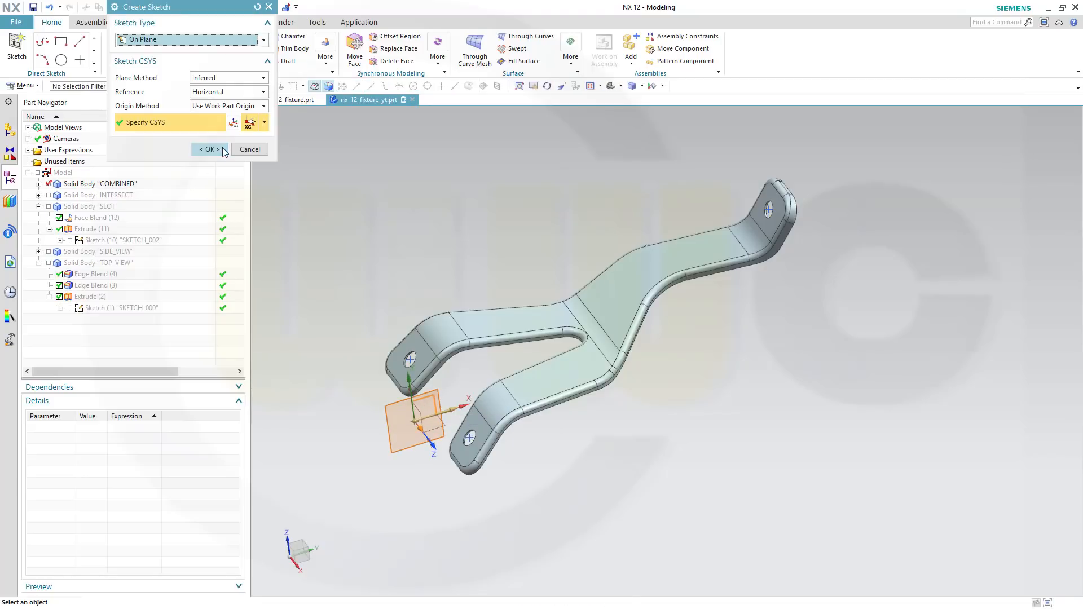
pyautogui.click(210, 148)
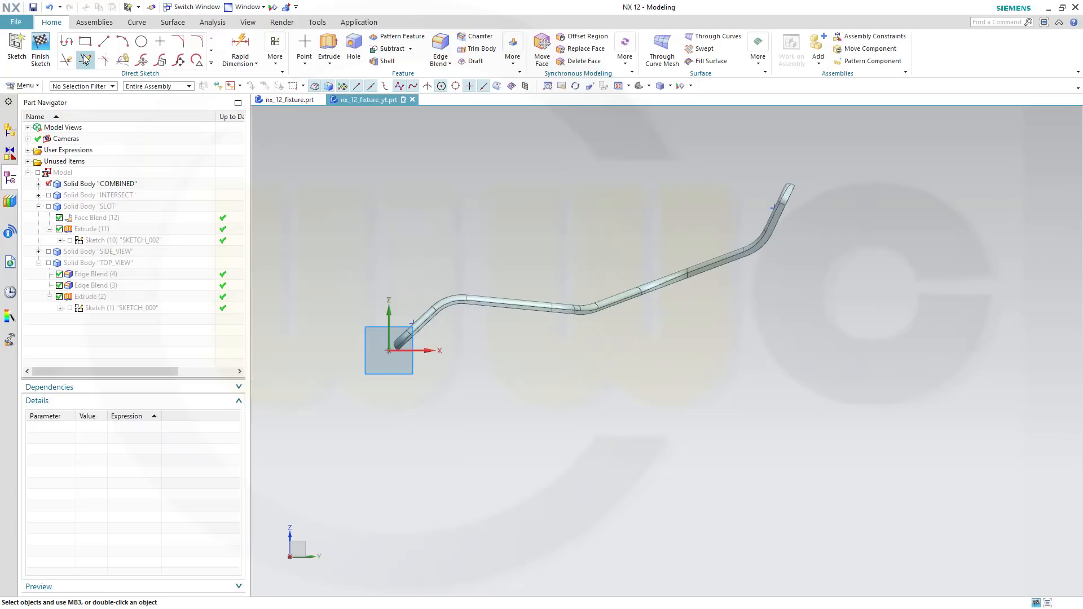
# - Sketch a closed four-line profile across the bracket's middle bend near the slot end
pyautogui.click(67, 41)
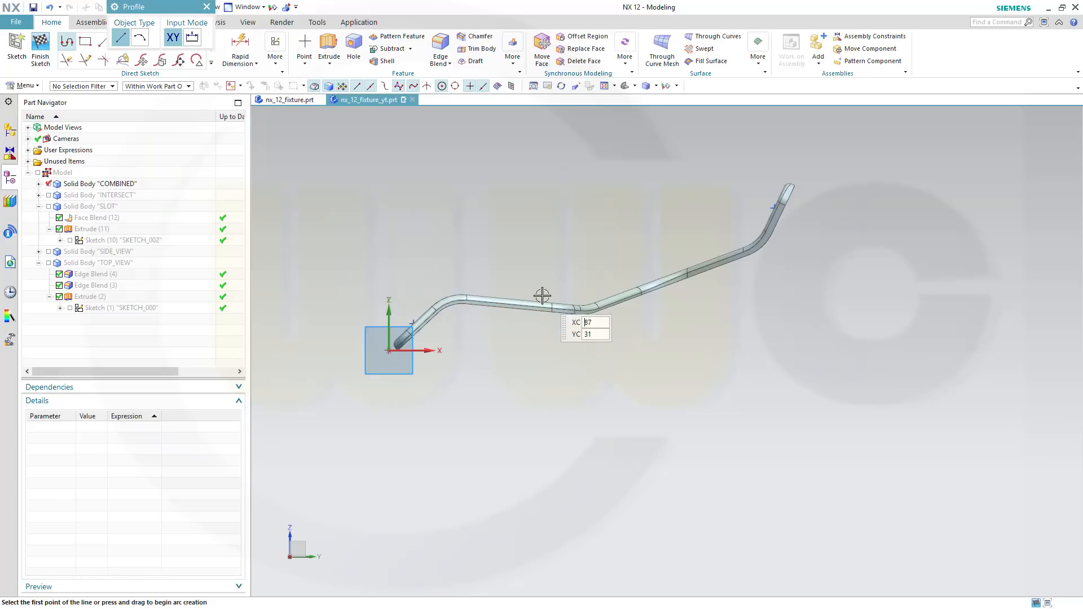
pyautogui.click(515, 315)
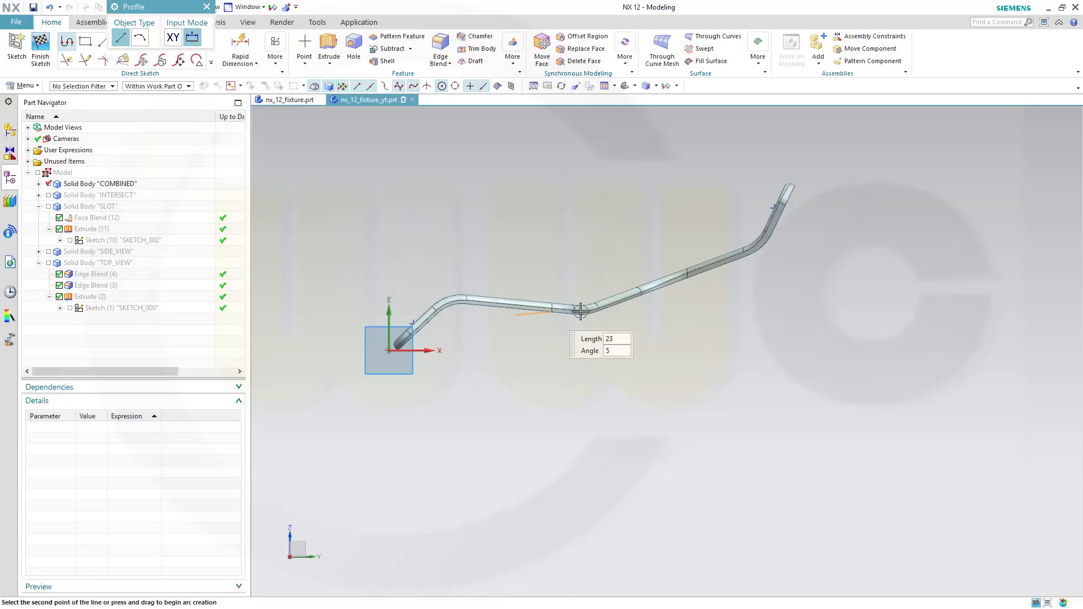
pyautogui.click(631, 278)
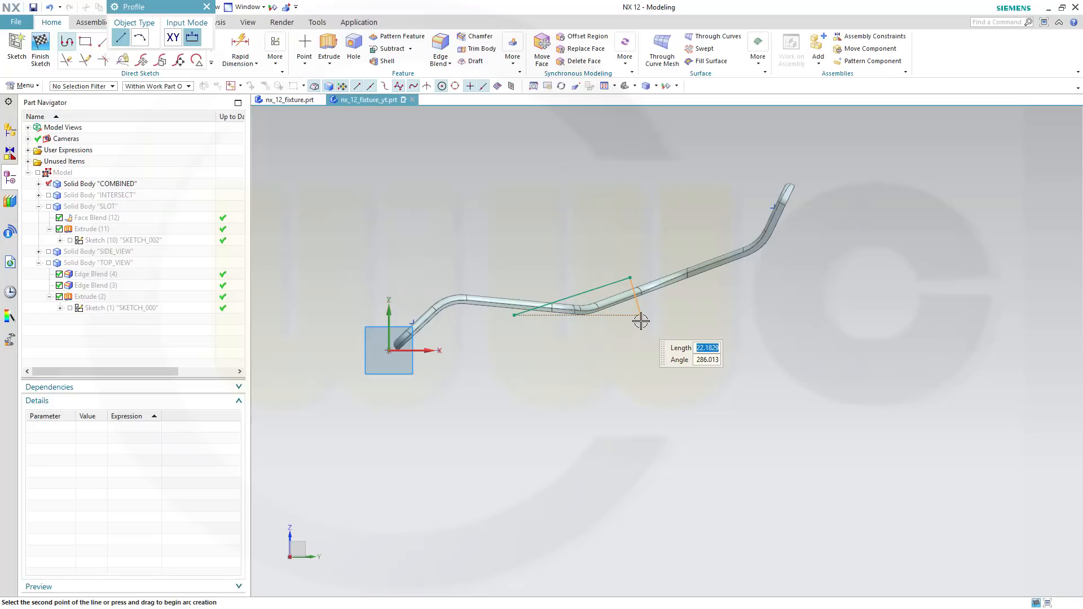
pyautogui.click(639, 321)
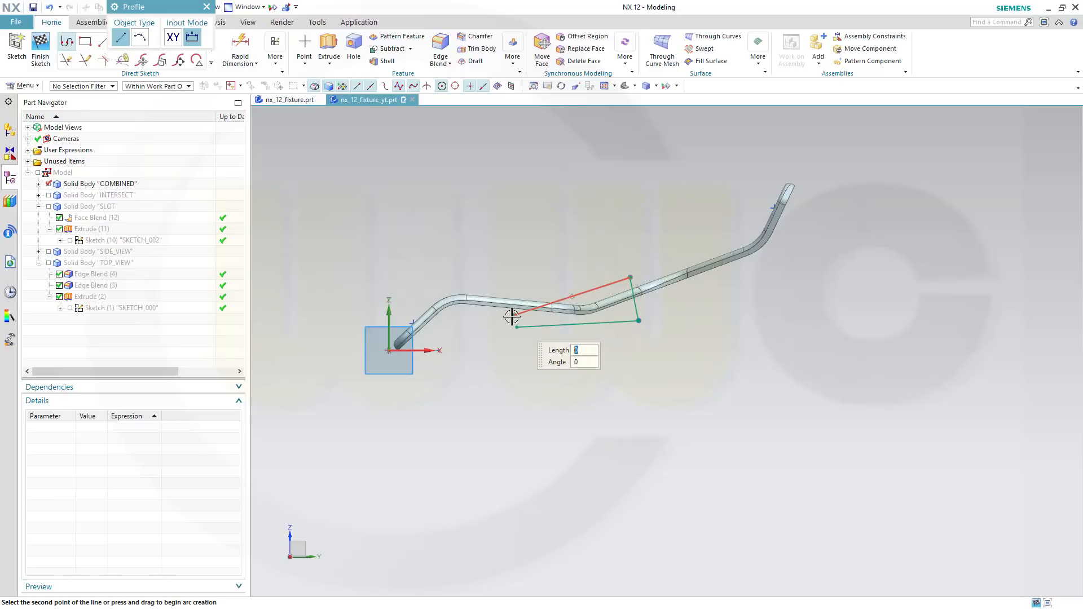
pyautogui.click(518, 327)
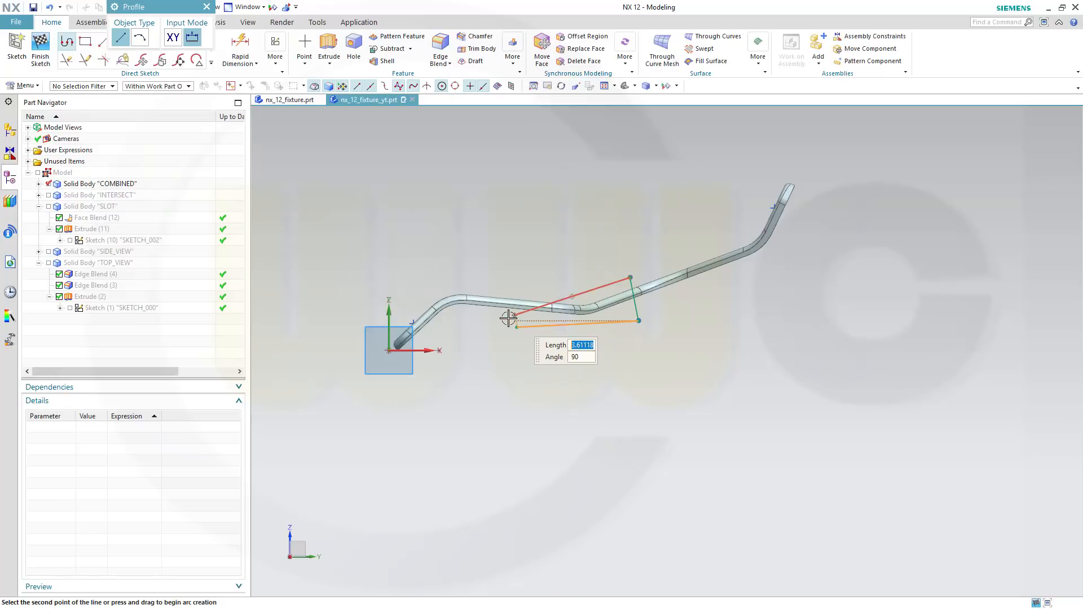
pyautogui.click(513, 315)
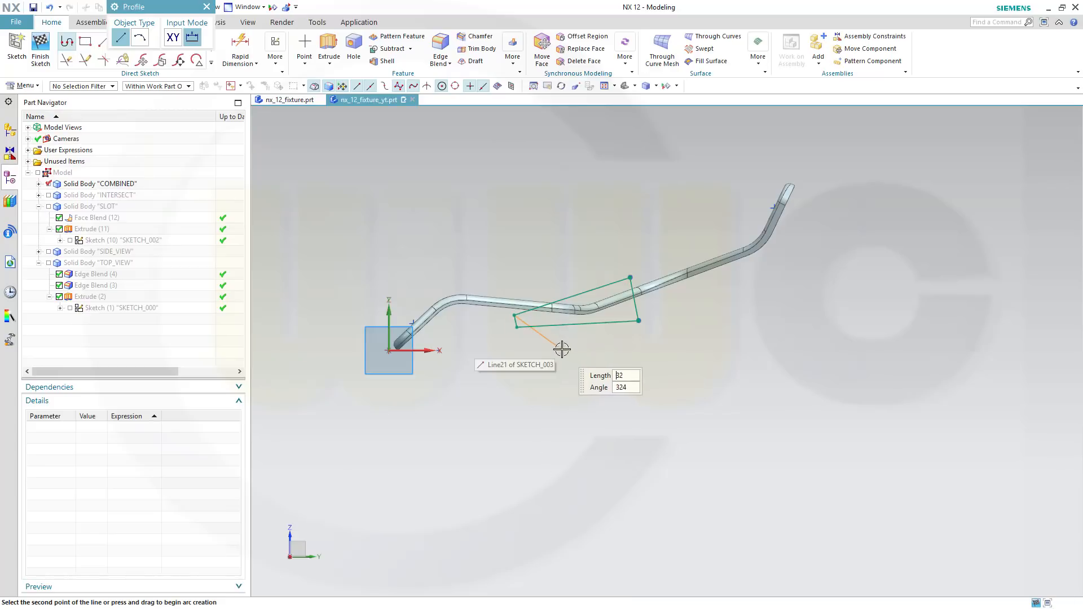
pyautogui.press('Escape')
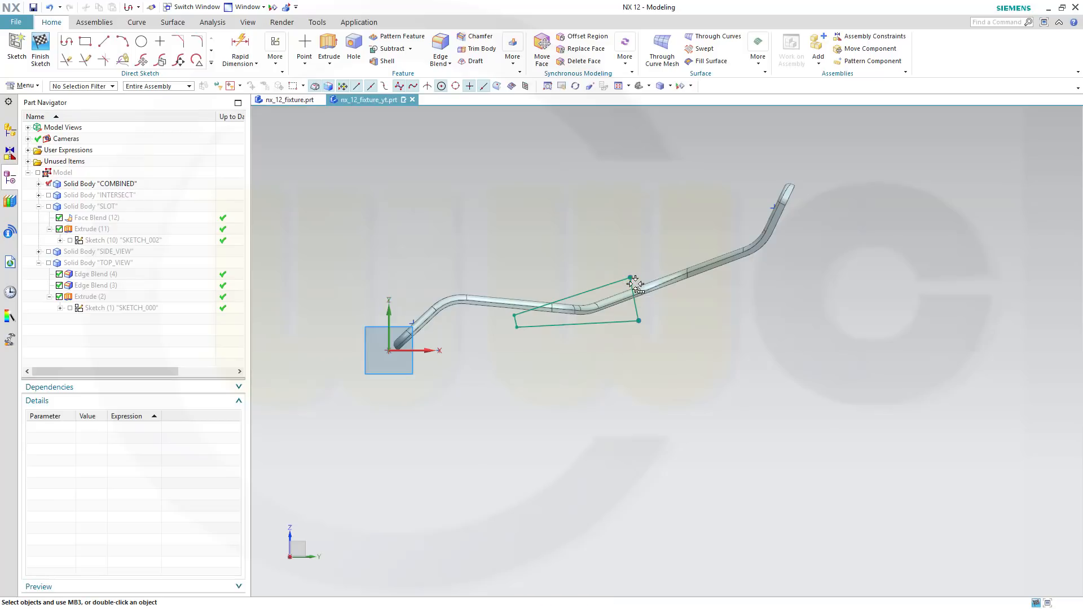
# - Move the profile's two upper corners directly above its lower corners so the short sides stand vertical, and finish the sketch
pyautogui.moveTo(635, 283); pyautogui.dragTo(639, 288)
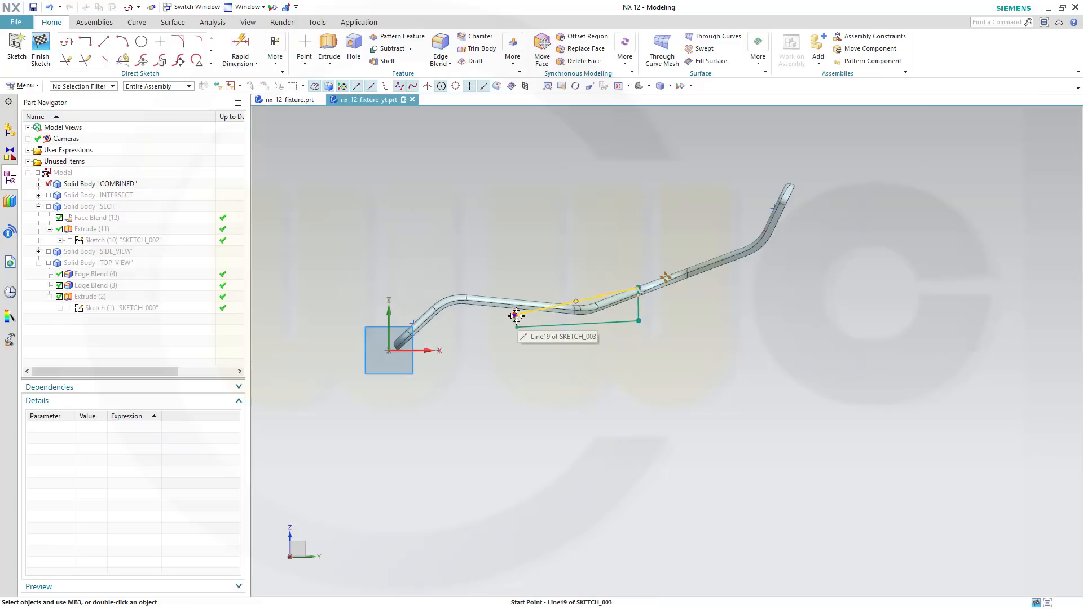
pyautogui.moveTo(515, 314); pyautogui.dragTo(517, 303)
pyautogui.moveTo(517, 304); pyautogui.dragTo(516, 305)
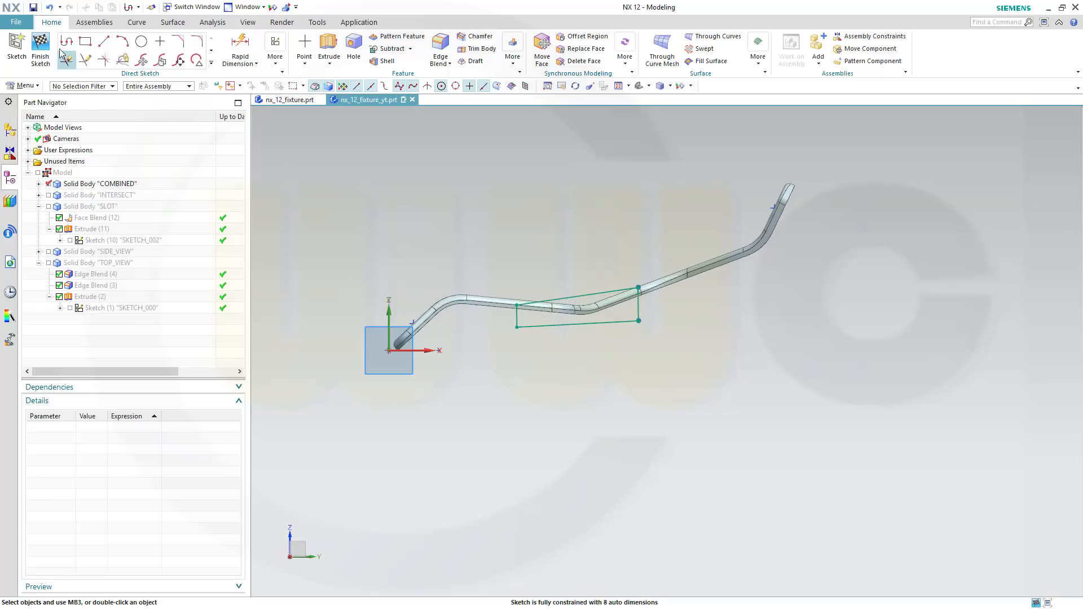
pyautogui.click(40, 49)
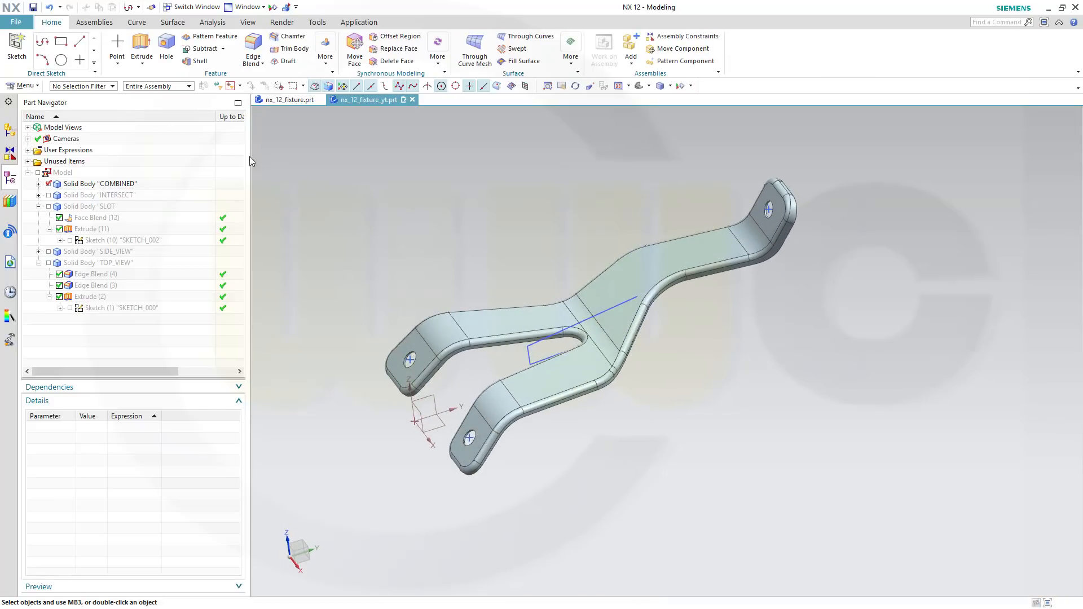
# - Revolve the four-line profile about its lower line from 0 to 359° as a separate solid with Boolean set to None
pyautogui.click(142, 64)
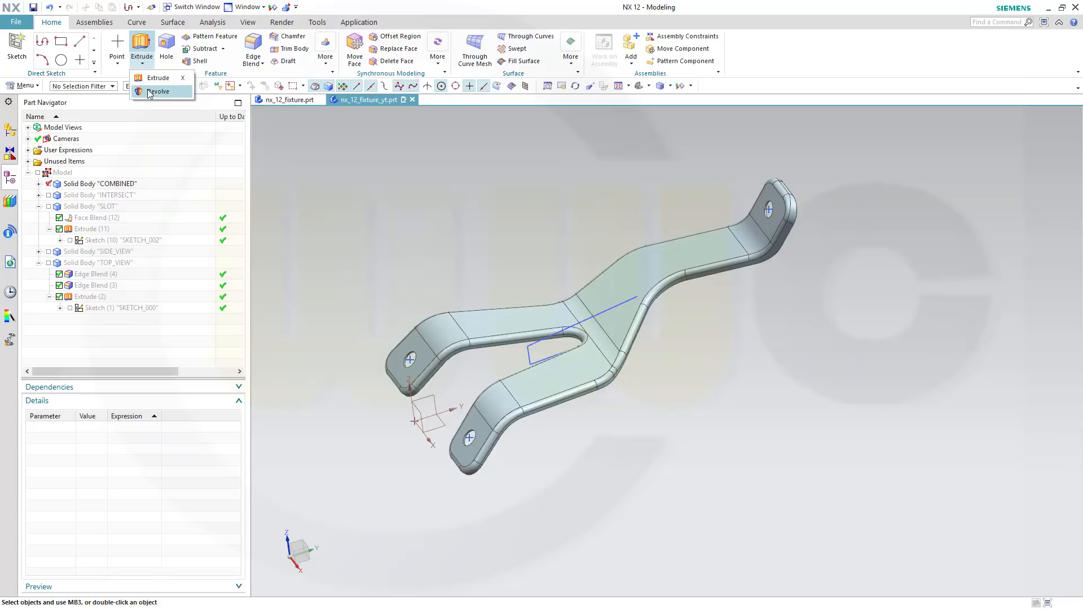
pyautogui.click(145, 92)
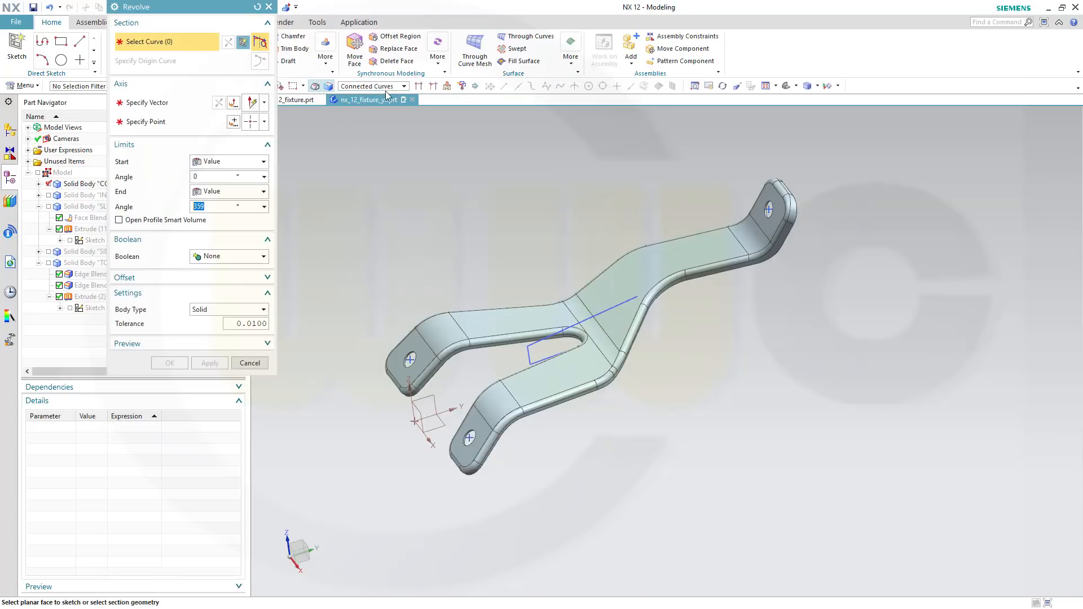
pyautogui.click(509, 350)
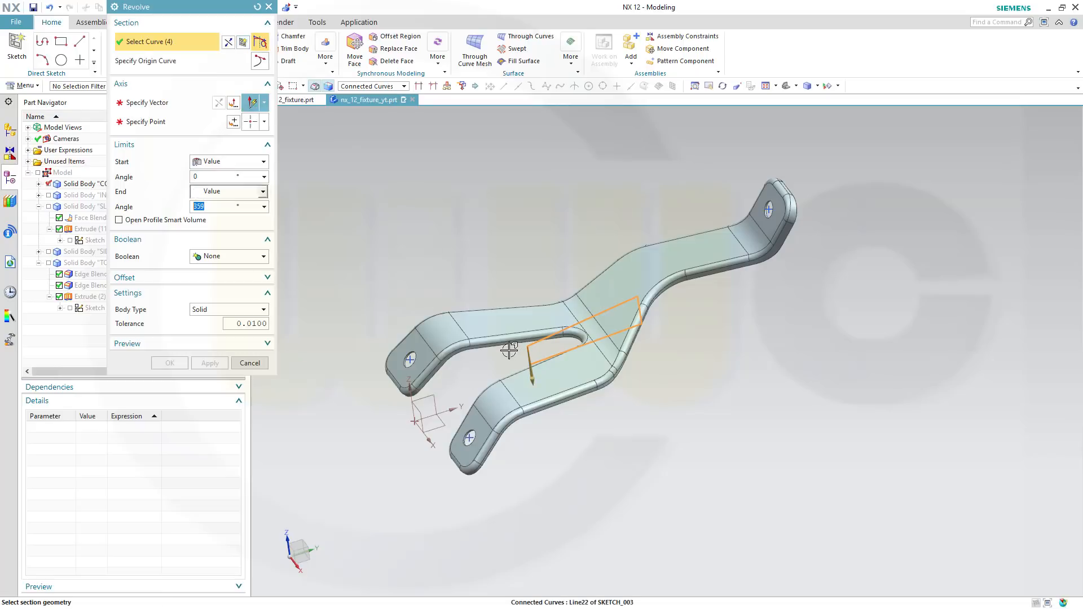
pyautogui.click(135, 102)
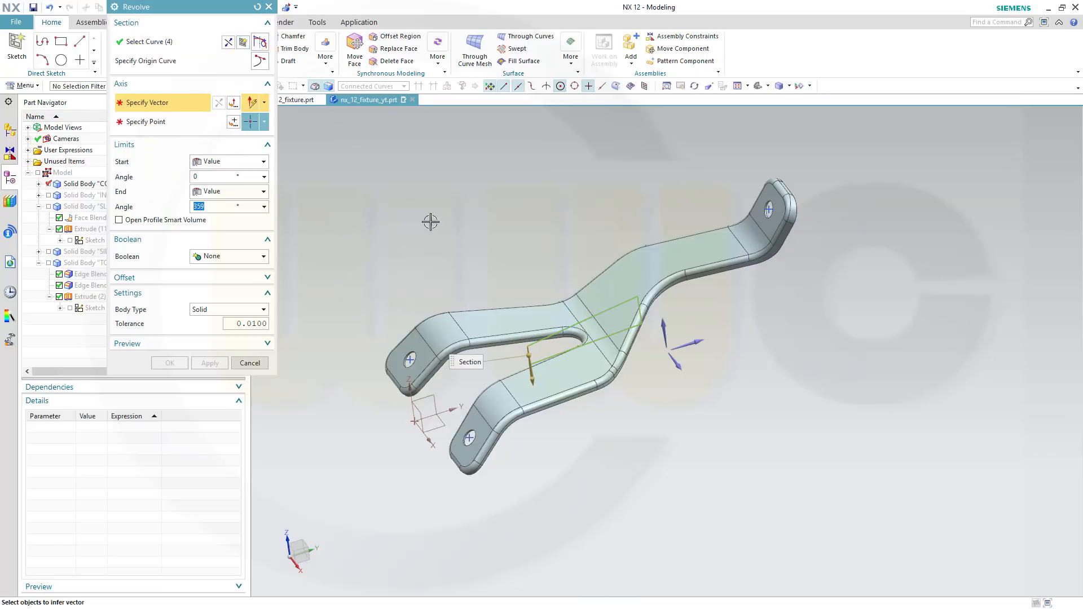
pyautogui.click(550, 353)
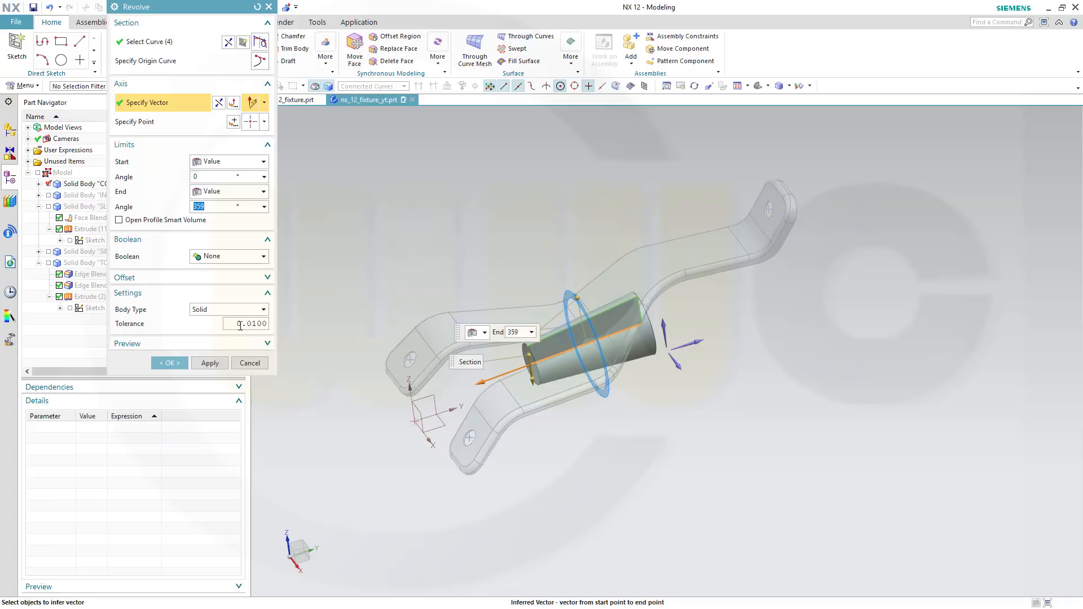
pyautogui.click(170, 362)
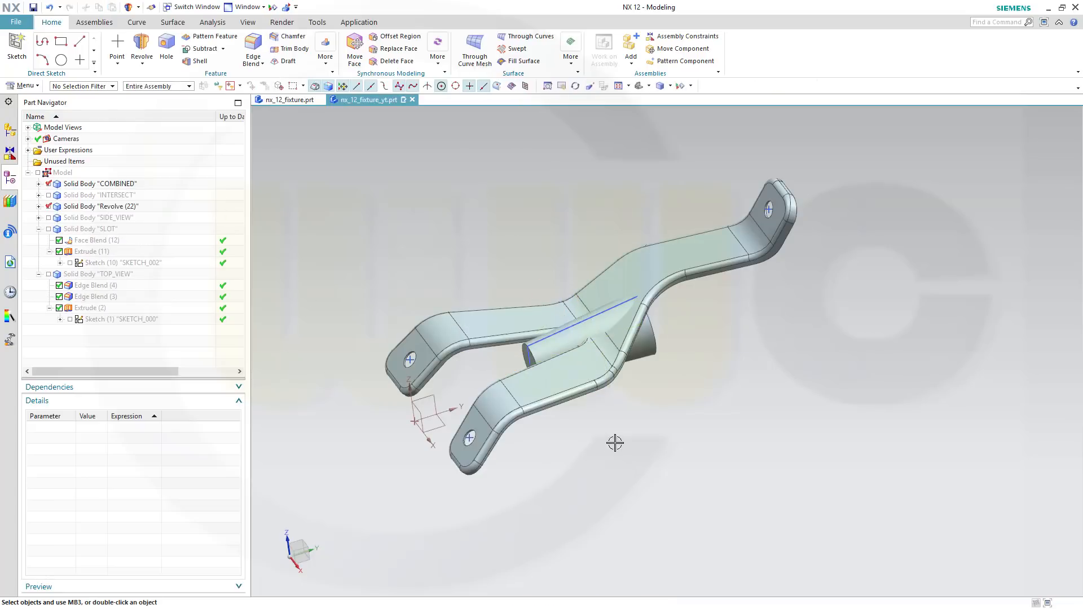
# - Set up an angular Move Object rotation about the Z axis through the work part origin
pyautogui.moveTo(630, 416); pyautogui.dragTo(517, 397, button='middle')
pyautogui.scroll(-2, 488, 362)
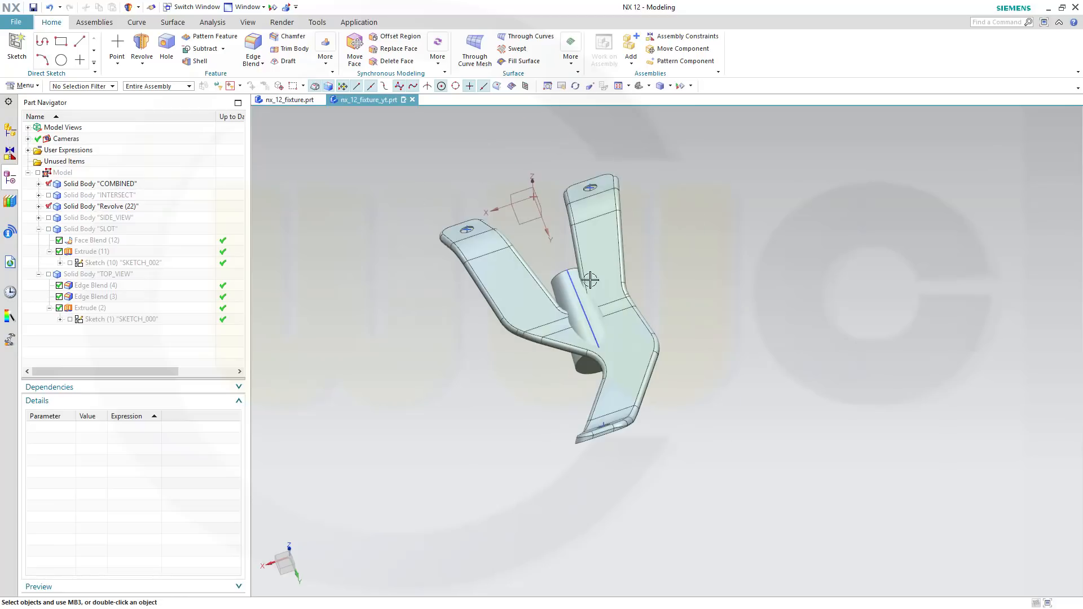
pyautogui.keyDown('shift'); pyautogui.moveTo(666, 280); pyautogui.dragTo(706, 312, button='middle'); pyautogui.keyUp('shift')
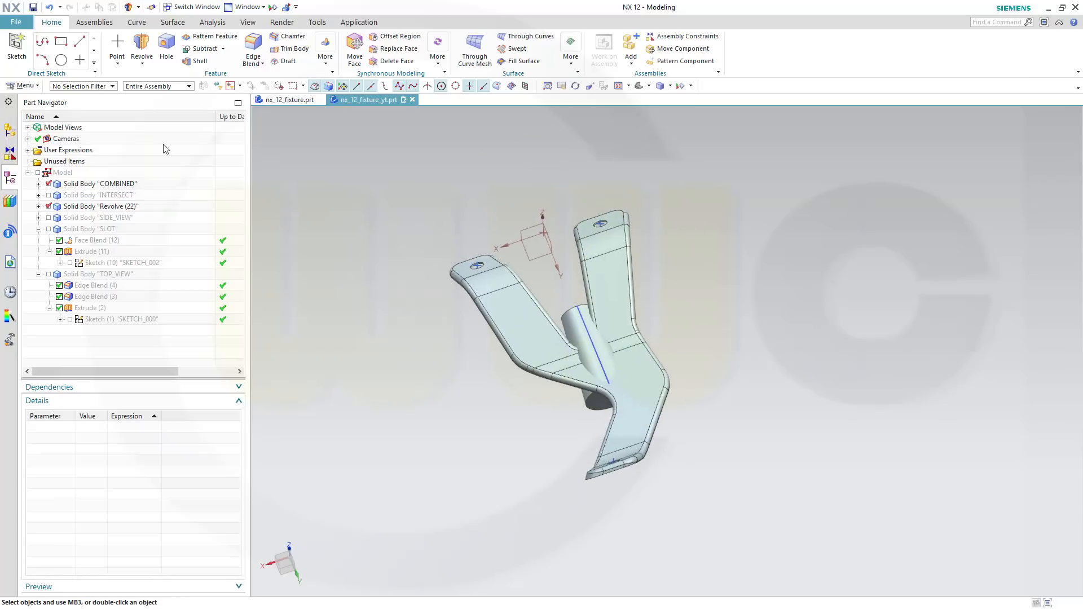
pyautogui.click(33, 87)
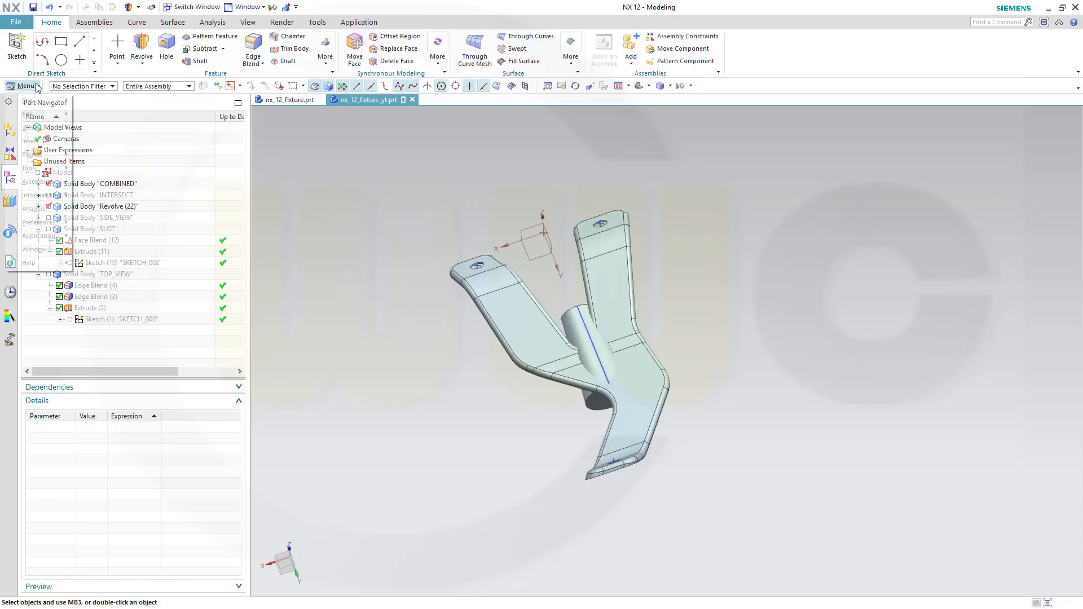
pyautogui.moveTo(32, 114)
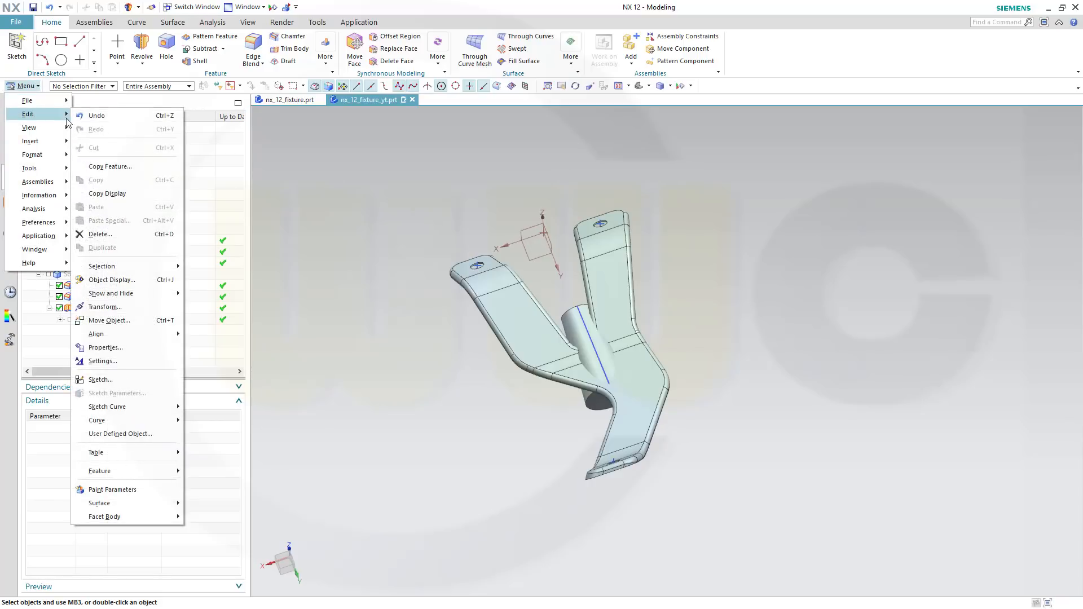
pyautogui.click(119, 322)
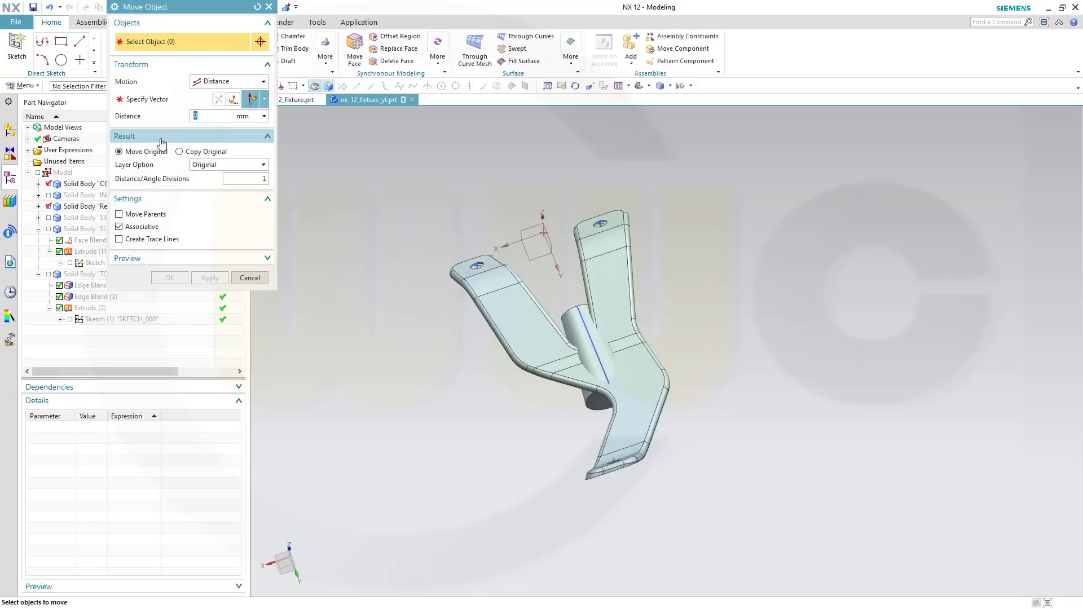
pyautogui.click(262, 82)
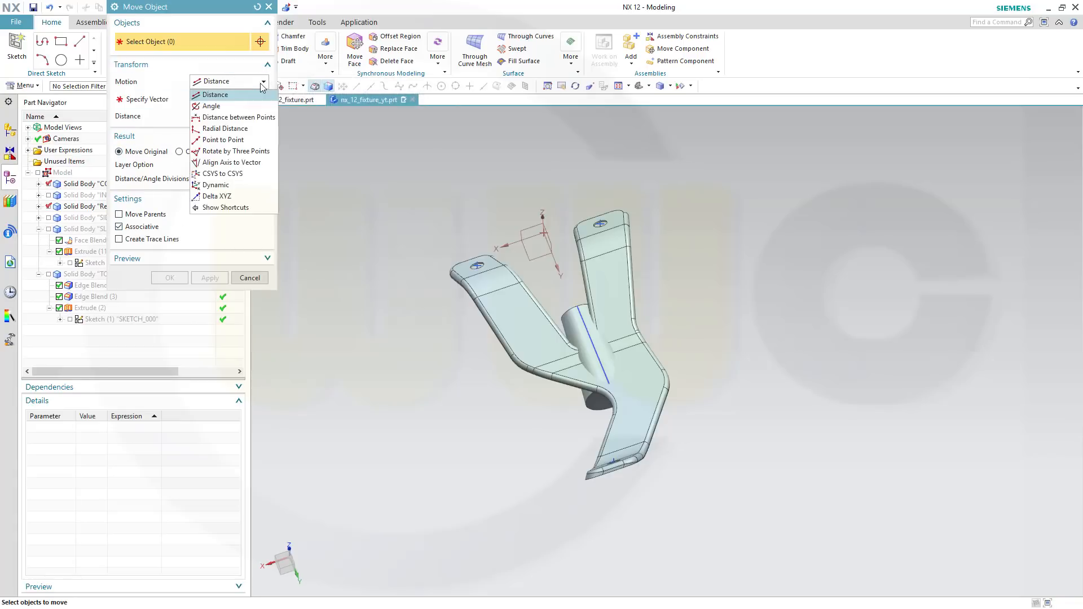
pyautogui.click(218, 107)
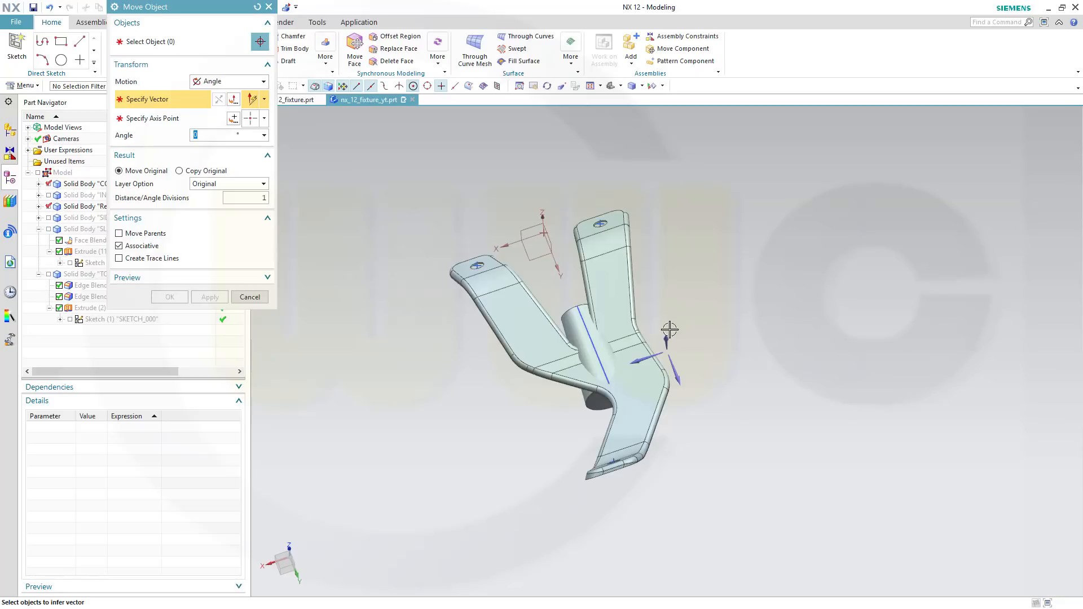
pyautogui.click(667, 337)
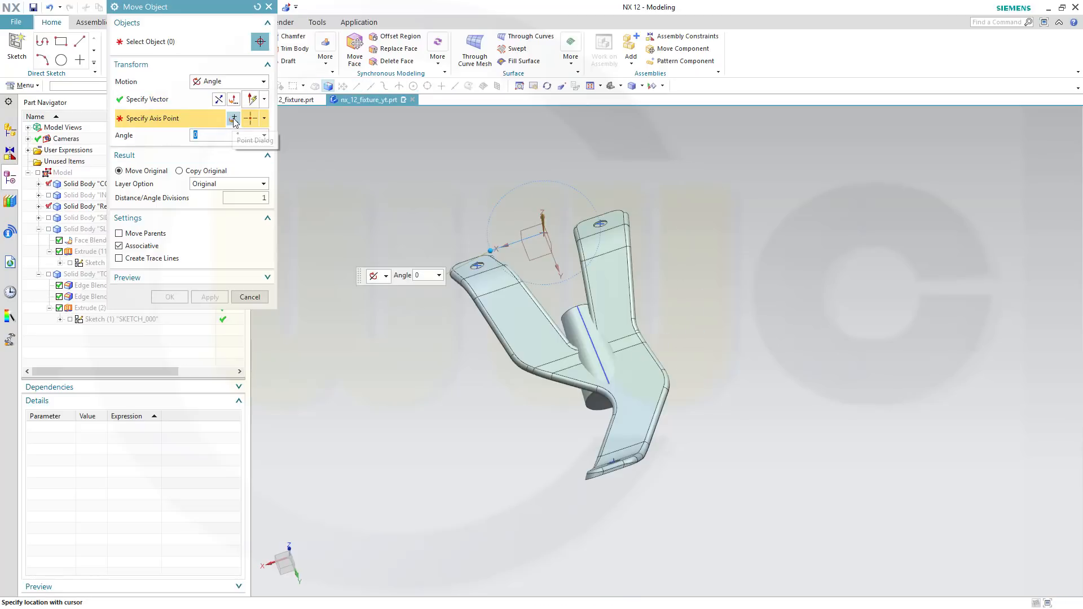
pyautogui.press('Escape')
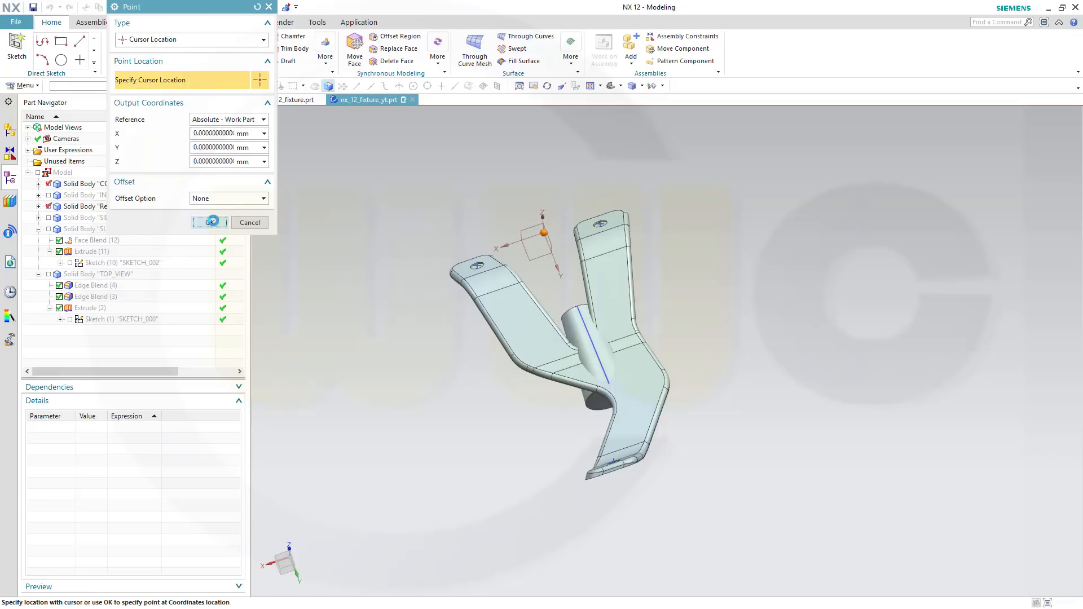
pyautogui.click(211, 221)
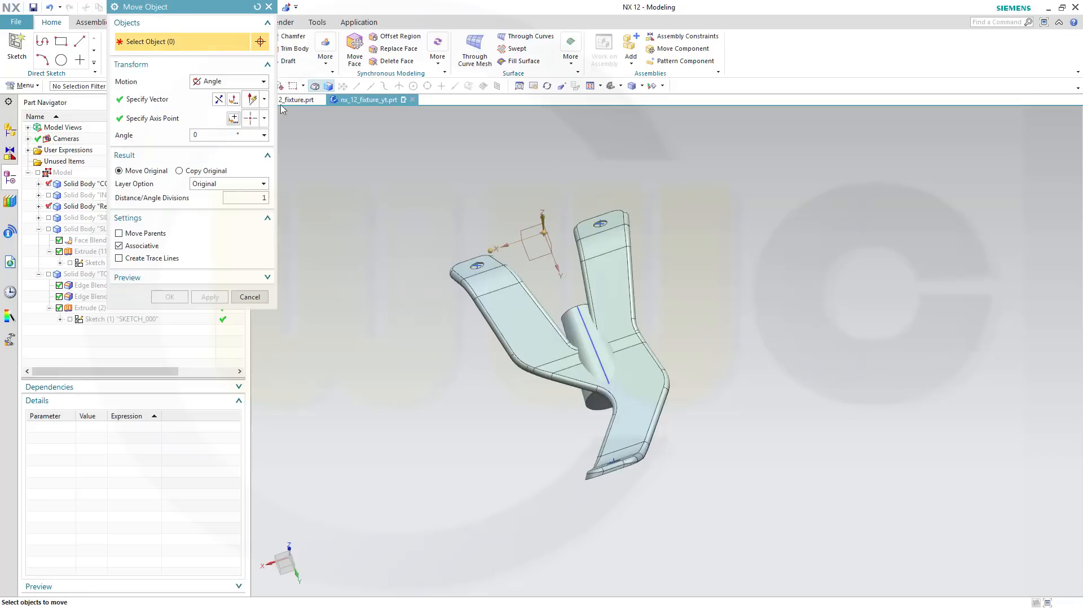
# - Rotate the original revolved body by 353° about that axis
pyautogui.click(575, 322)
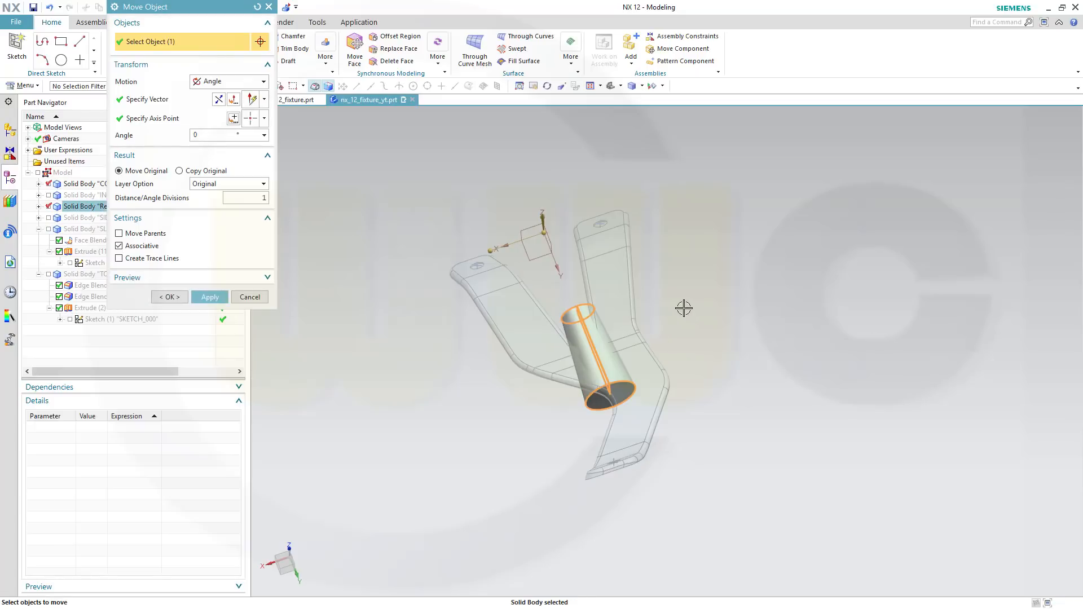
pyautogui.moveTo(684, 308); pyautogui.dragTo(664, 302, button='middle')
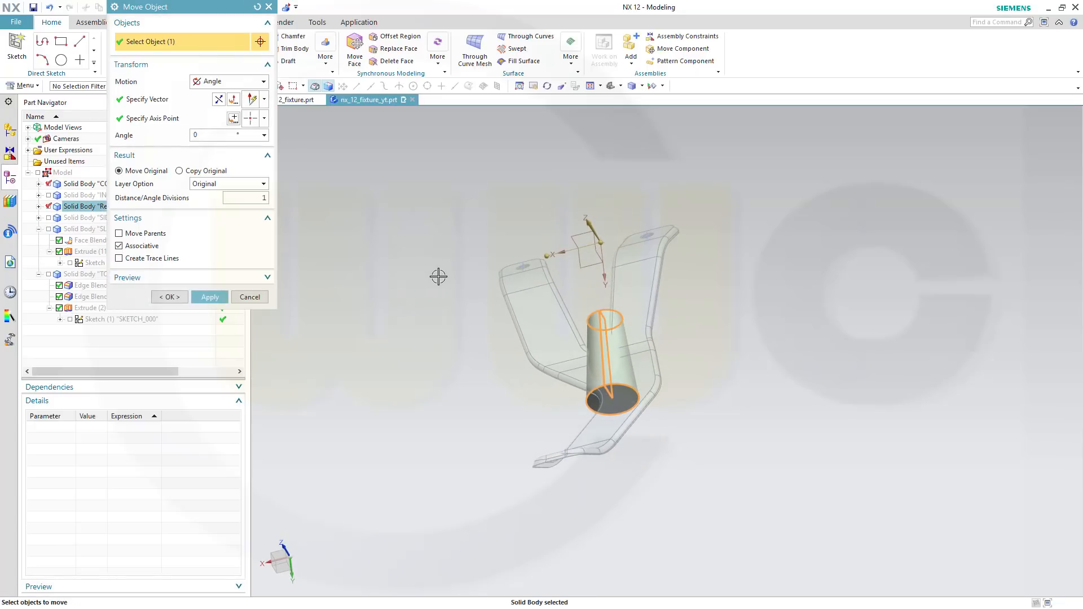
pyautogui.moveTo(420, 278); pyautogui.dragTo(423, 273, button='middle')
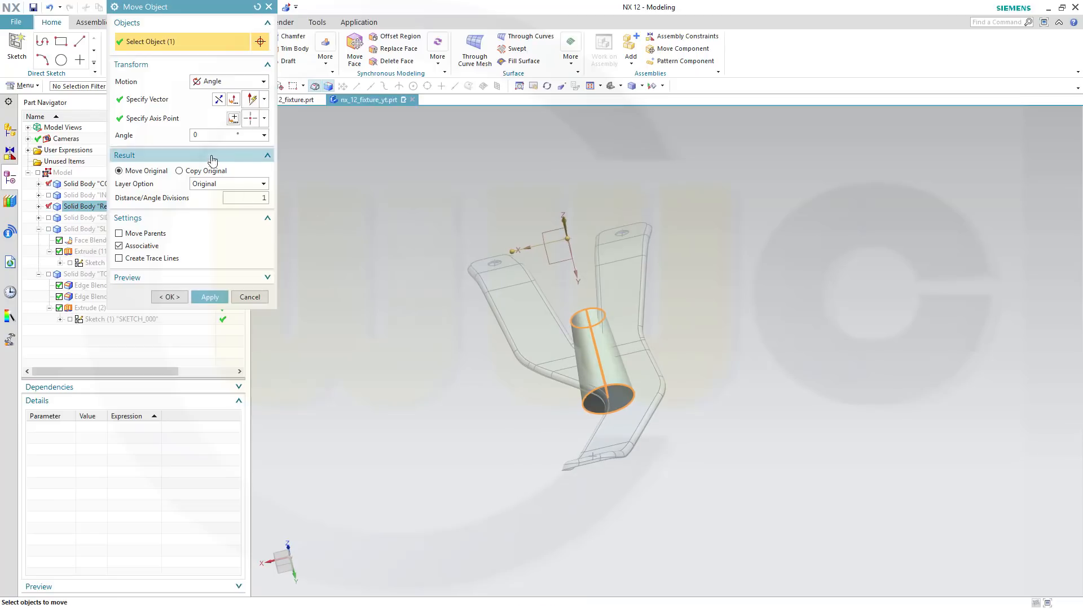
pyautogui.click(212, 134)
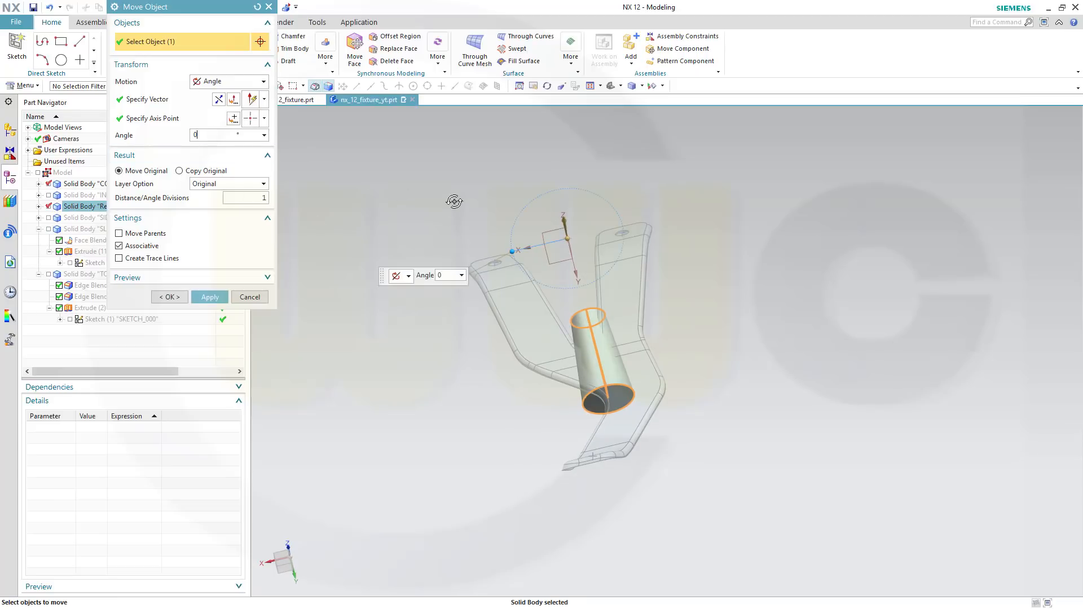
pyautogui.moveTo(452, 200)
pyautogui.mouseDown(button='middle')
pyautogui.moveTo(449, 191)
pyautogui.moveTo(452, 220)
pyautogui.mouseUp(button='middle')
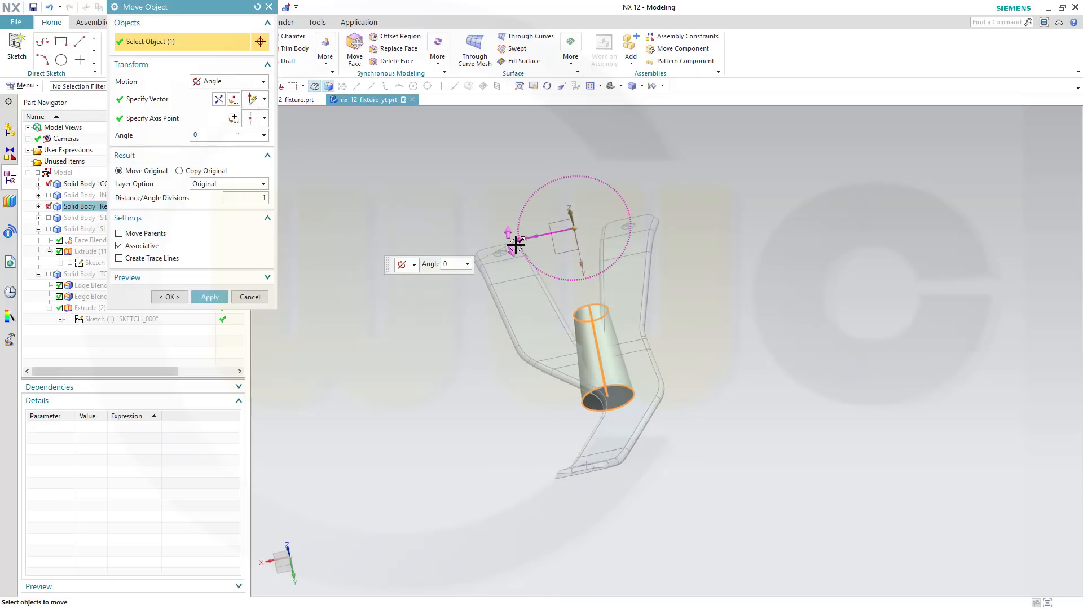
pyautogui.moveTo(518, 239); pyautogui.dragTo(512, 236)
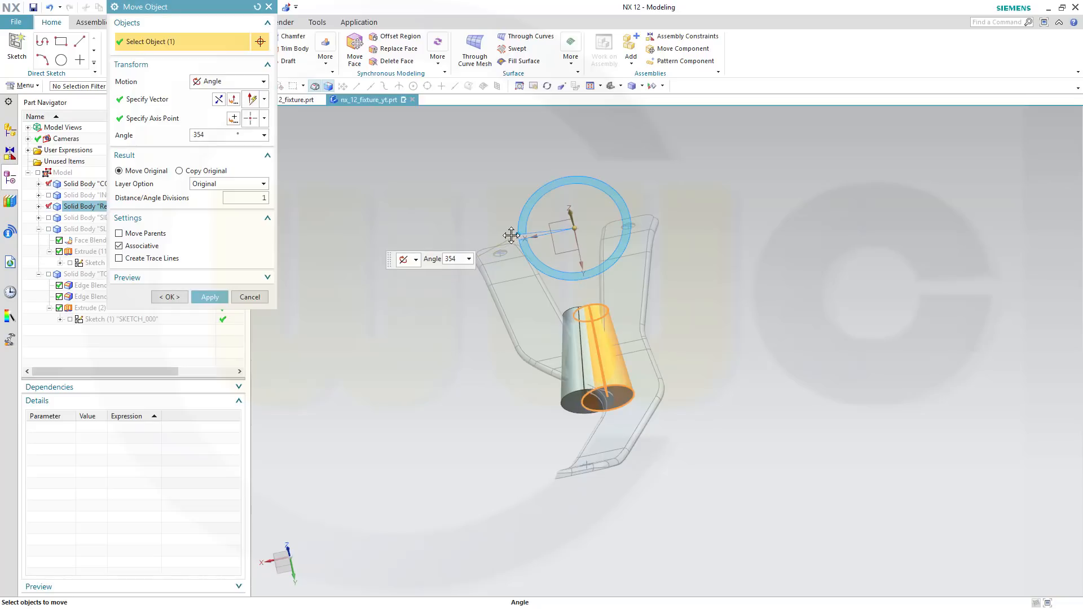
pyautogui.moveTo(511, 235); pyautogui.dragTo(510, 234)
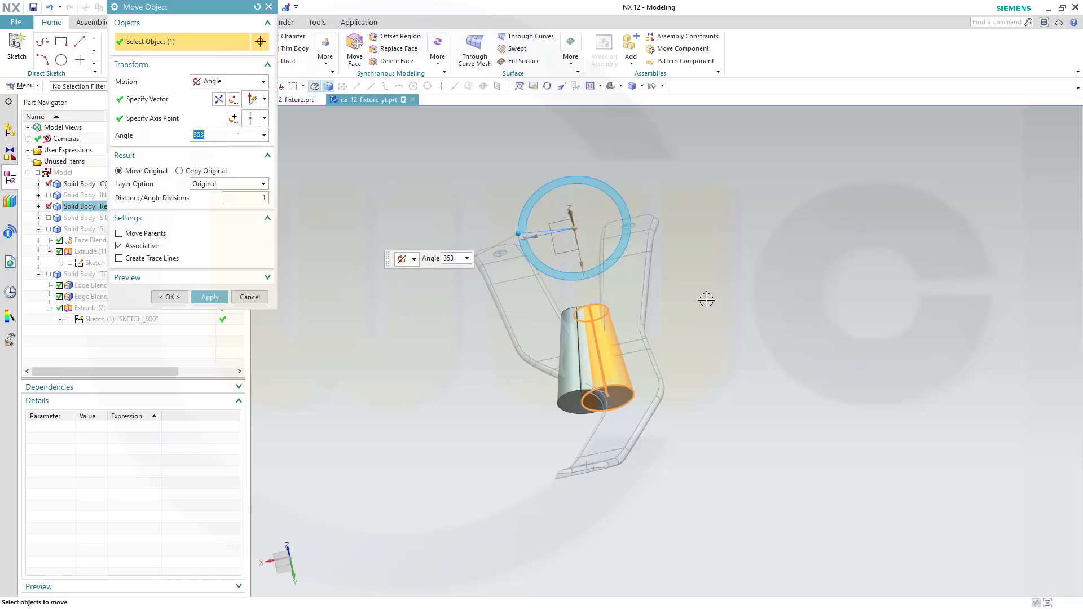
pyautogui.click(173, 298)
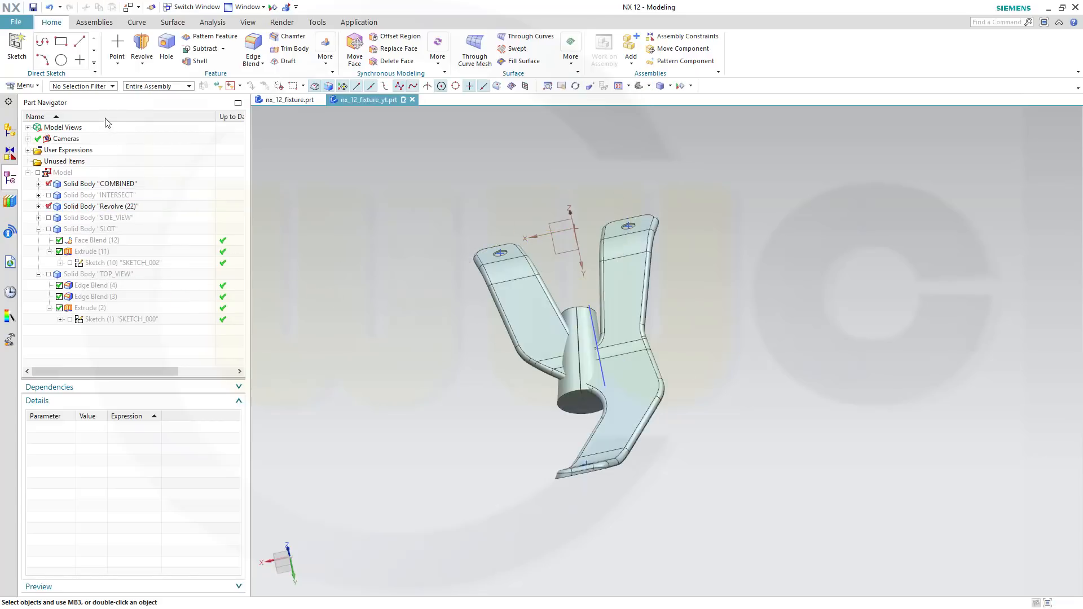
# - Move the revolved body 32 mm in the negative X direction using Move Object with Distance motion
pyautogui.click(130, 10)
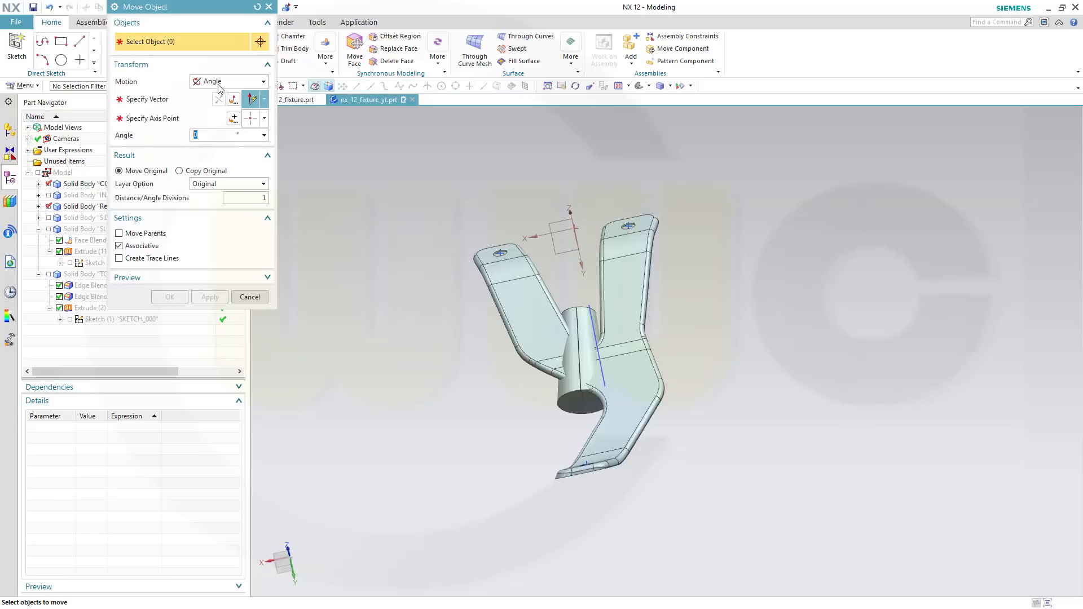
pyautogui.click(248, 84)
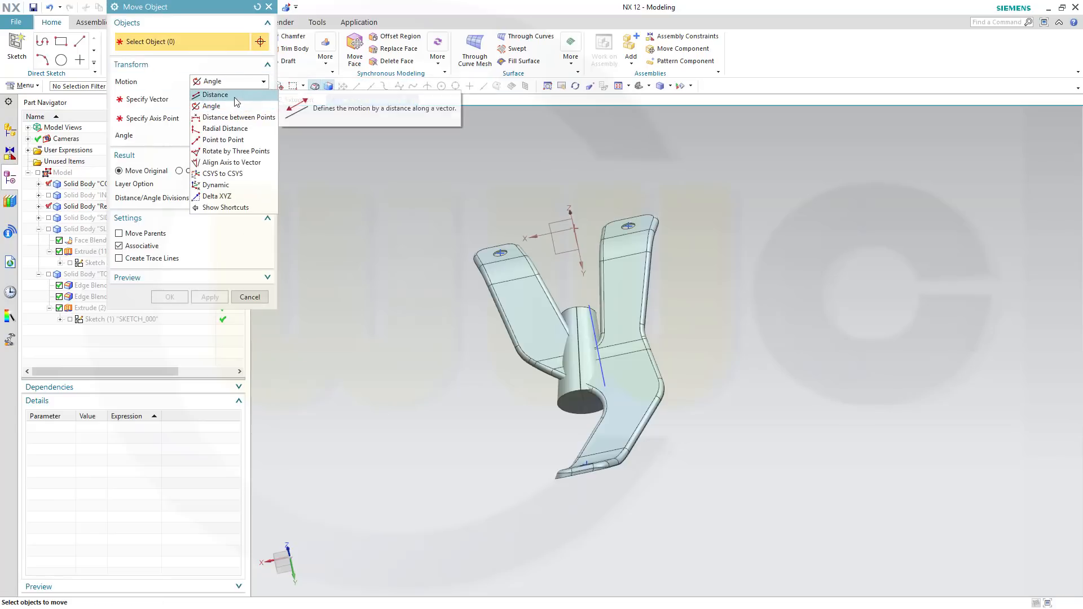
pyautogui.click(237, 91)
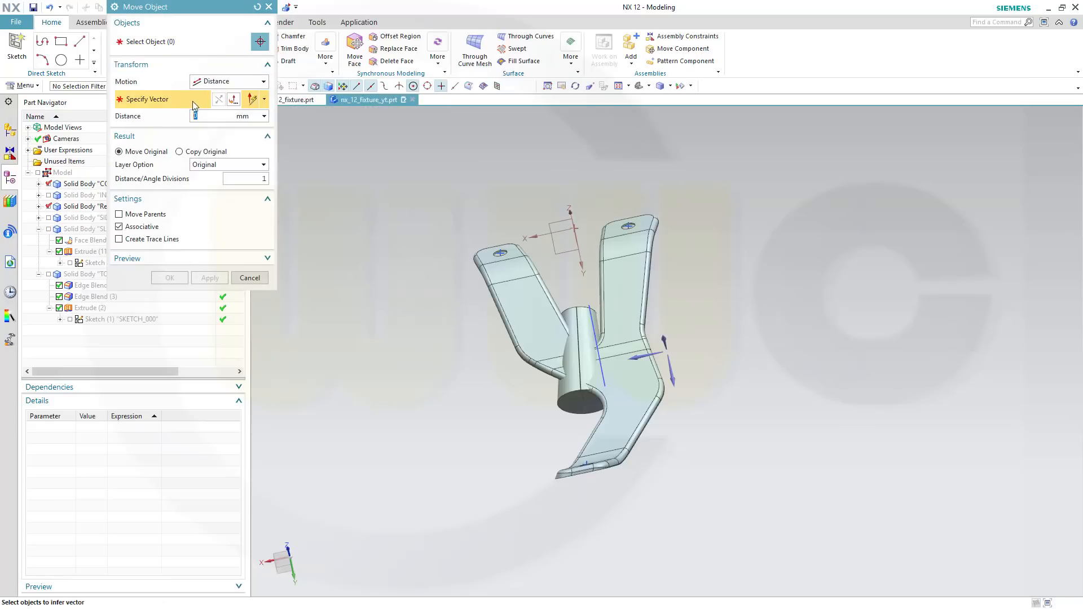
pyautogui.click(630, 356)
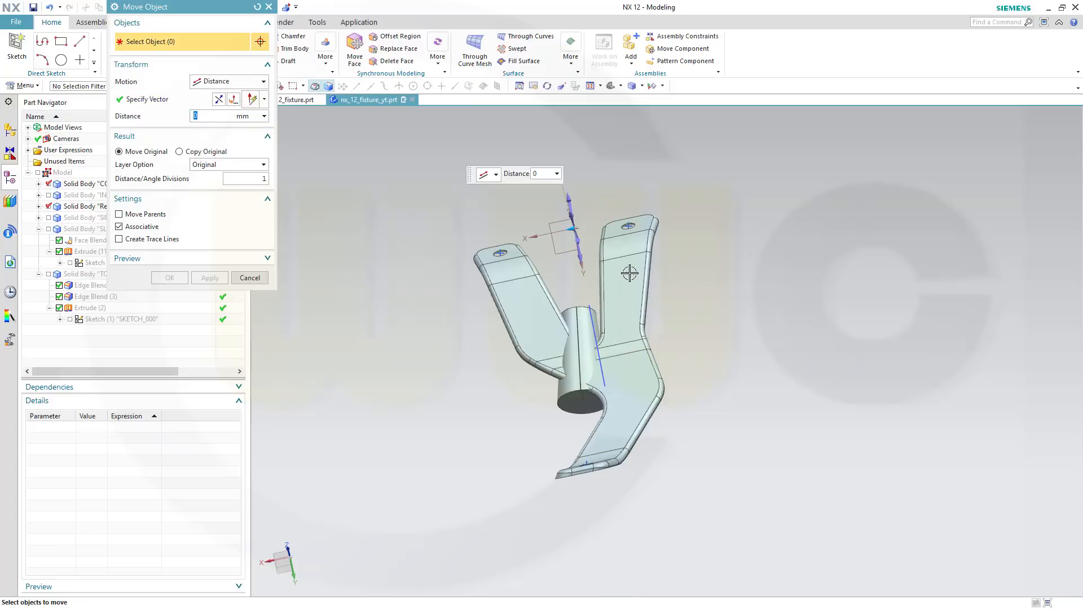
pyautogui.moveTo(398, 235); pyautogui.dragTo(418, 251, button='middle')
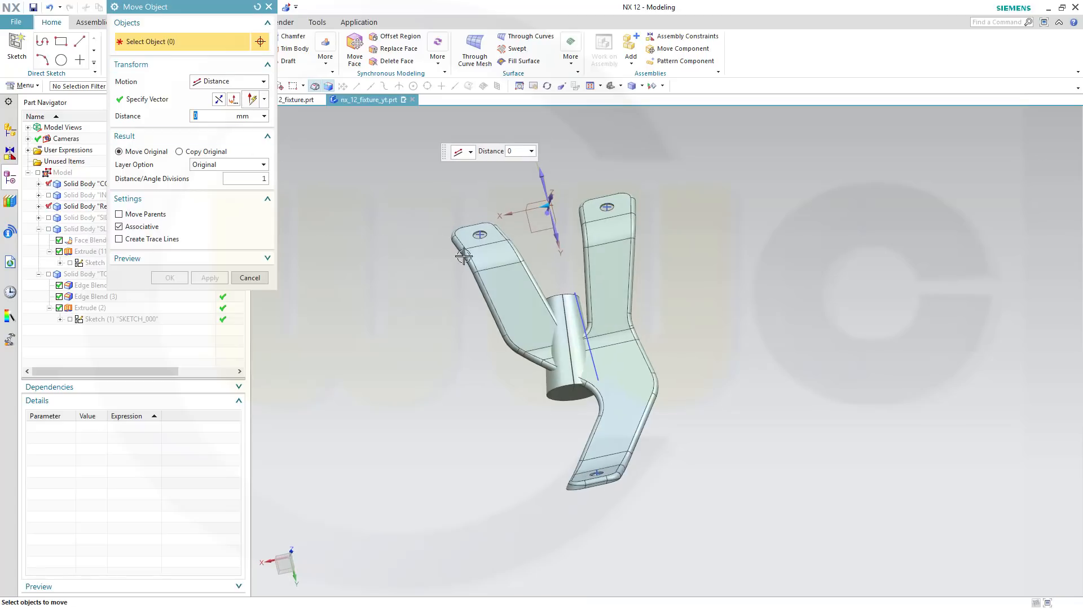
pyautogui.click(560, 339)
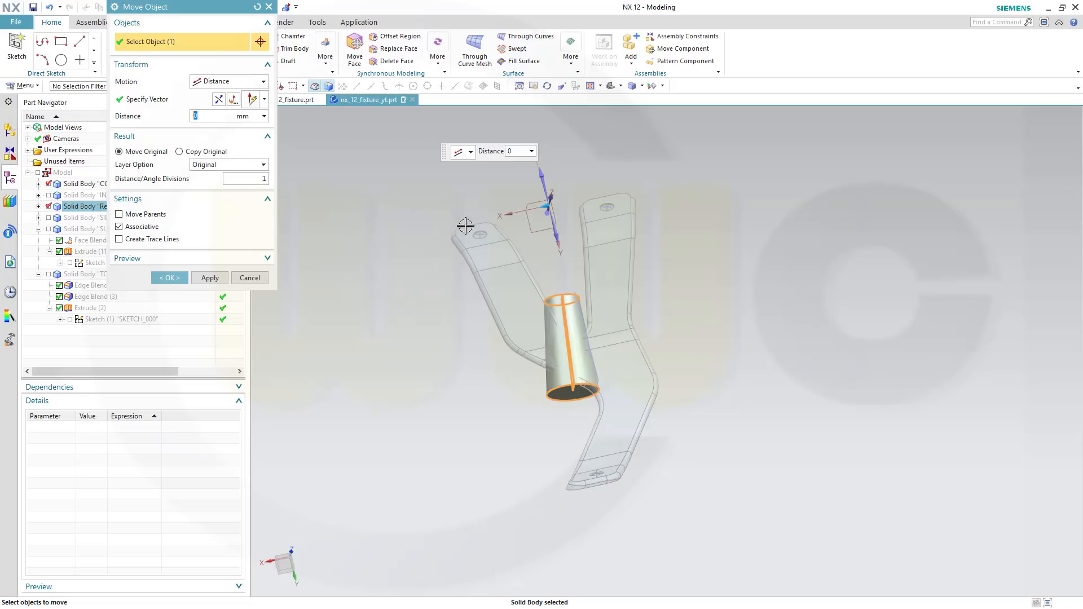
pyautogui.moveTo(540, 209); pyautogui.dragTo(586, 212)
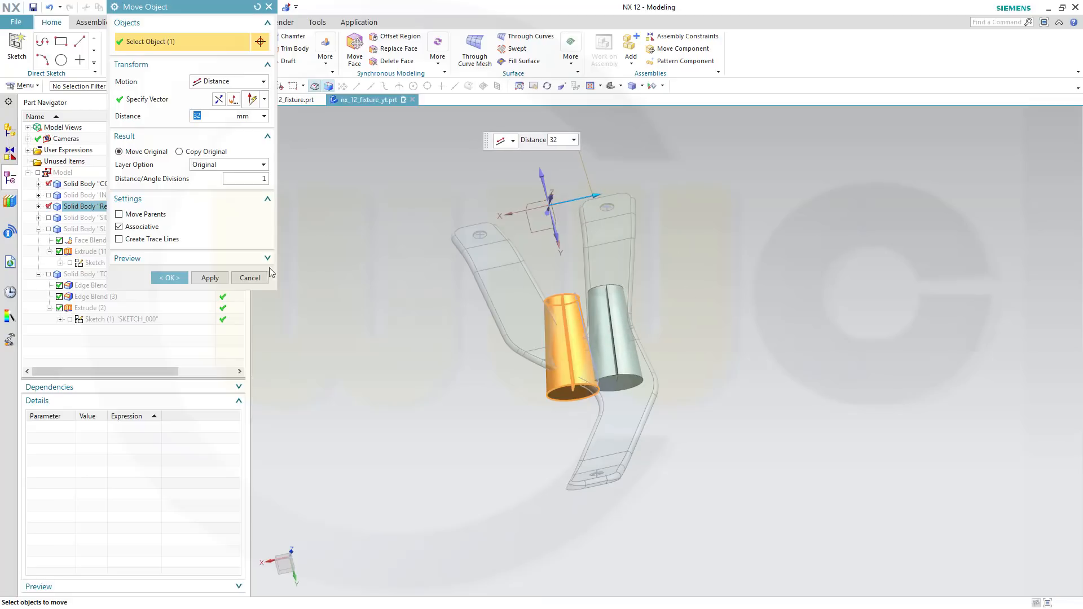
pyautogui.click(172, 278)
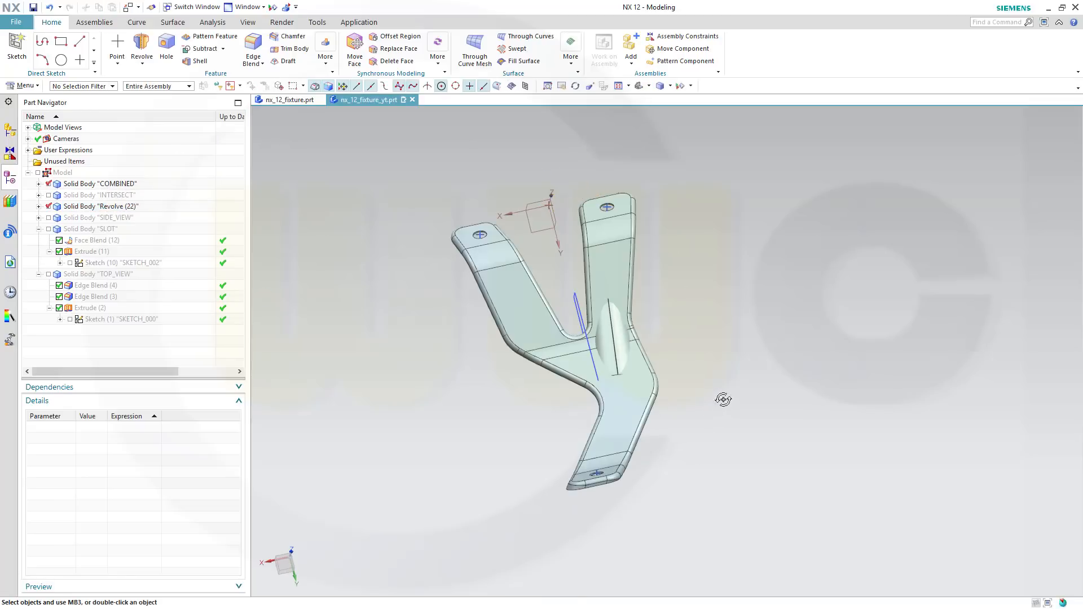
# - Examine from several angles where the moved revolved body passes through the bracket
pyautogui.moveTo(723, 399)
pyautogui.mouseDown(button='middle')
pyautogui.moveTo(722, 379)
pyautogui.moveTo(718, 420)
pyautogui.mouseUp(button='middle')
pyautogui.scroll(2, 593, 393)
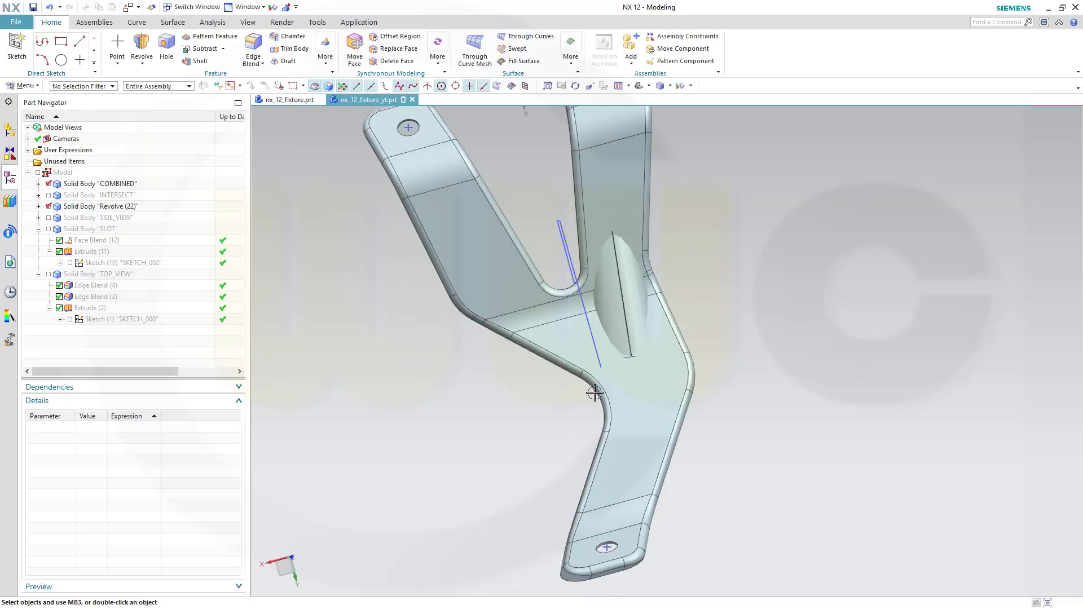
pyautogui.scroll(2, 636, 366)
pyautogui.scroll(-3, 636, 366)
pyautogui.scroll(-2, 646, 356)
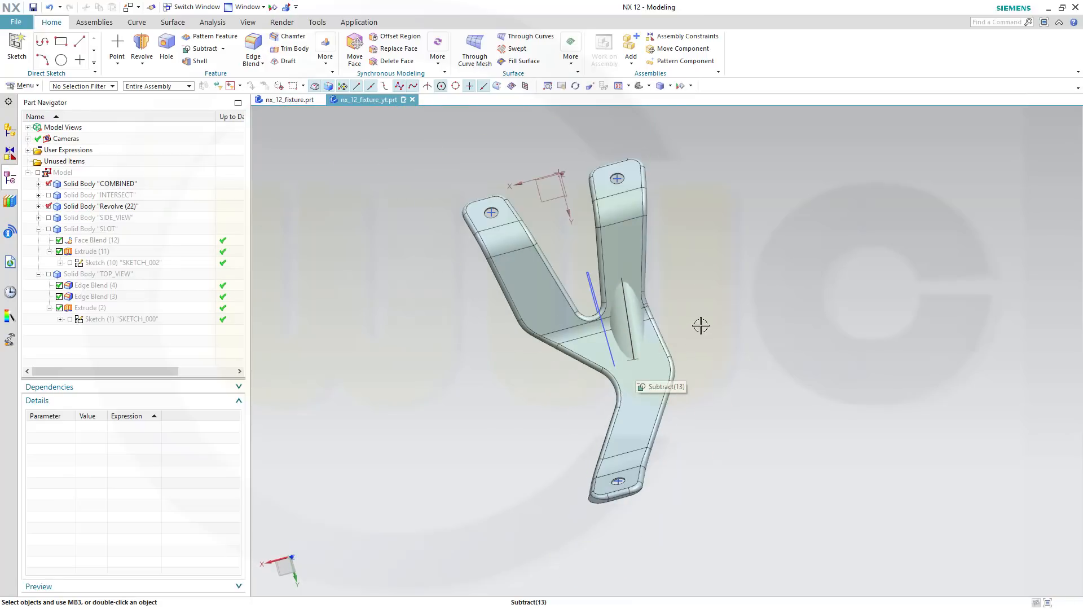
pyautogui.moveTo(701, 324); pyautogui.dragTo(423, 293, button='middle')
pyautogui.scroll(2, 849, 425)
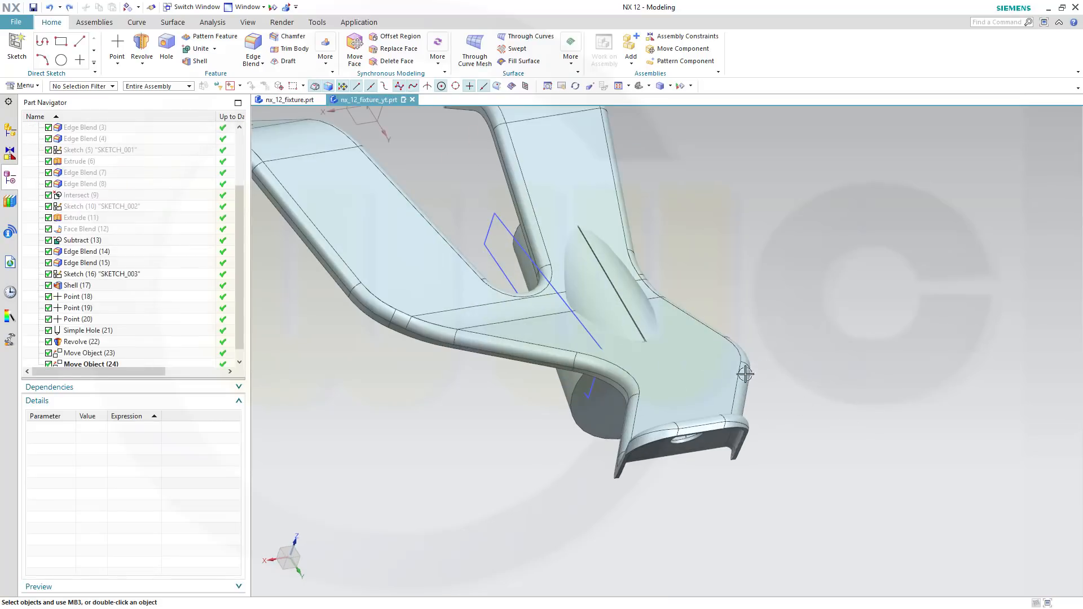
pyautogui.scroll(-2, 746, 374)
pyautogui.moveTo(750, 339); pyautogui.dragTo(749, 401, button='middle')
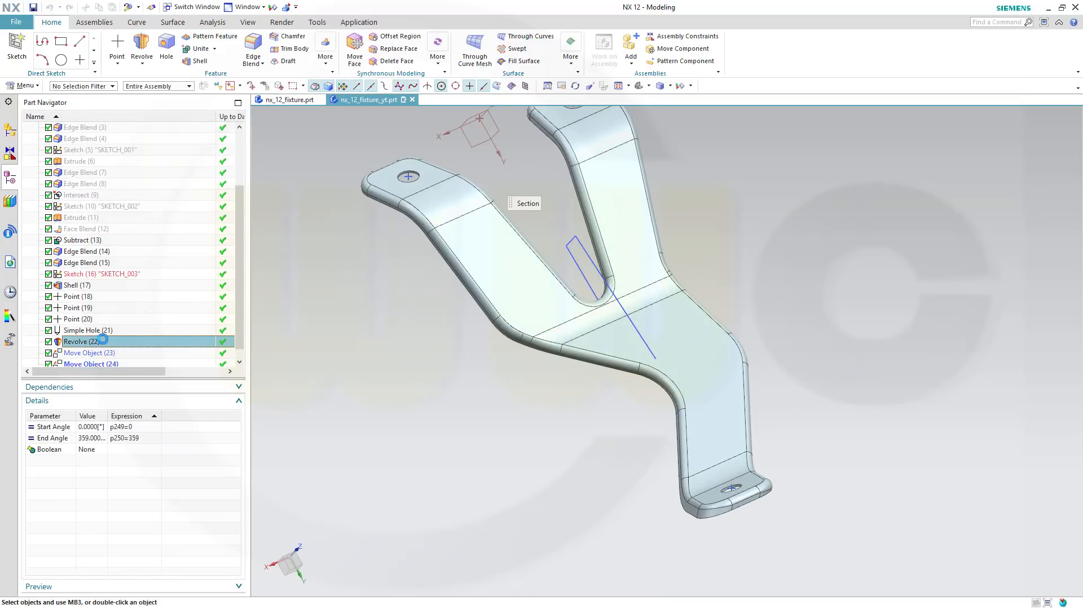
# - Edit the Revolve feature to an end angle of 360° and check the moved body from the front
pyautogui.doubleClick(85, 342)
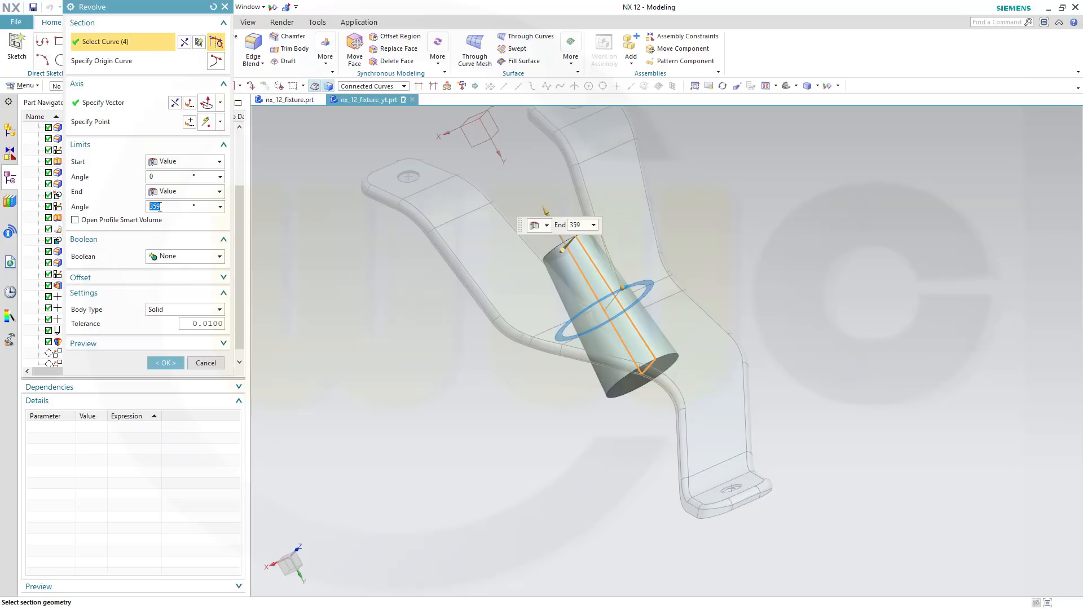
pyautogui.write('360')
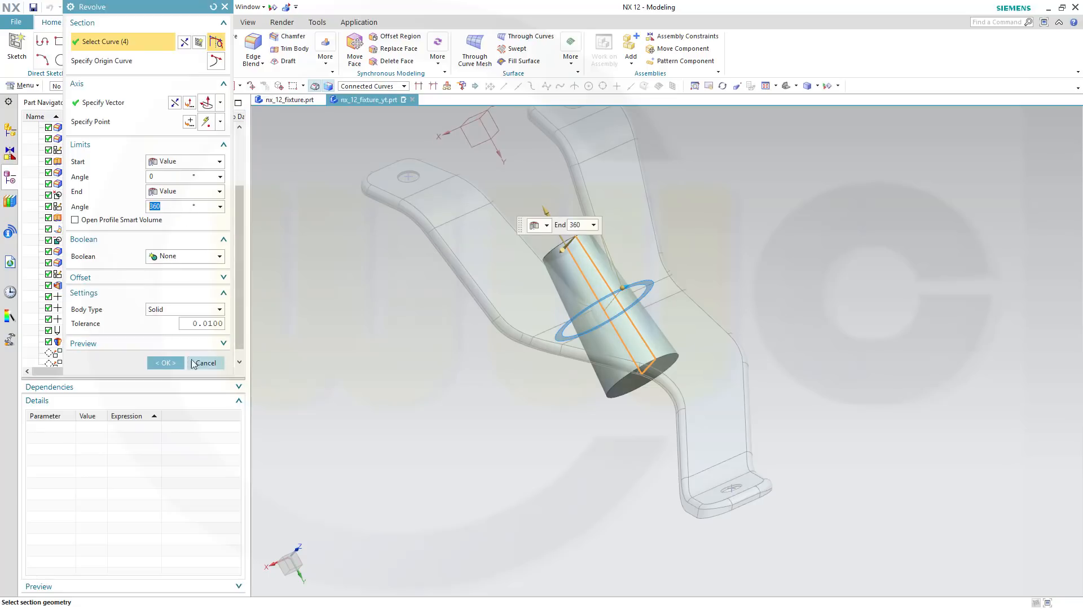
pyautogui.click(164, 364)
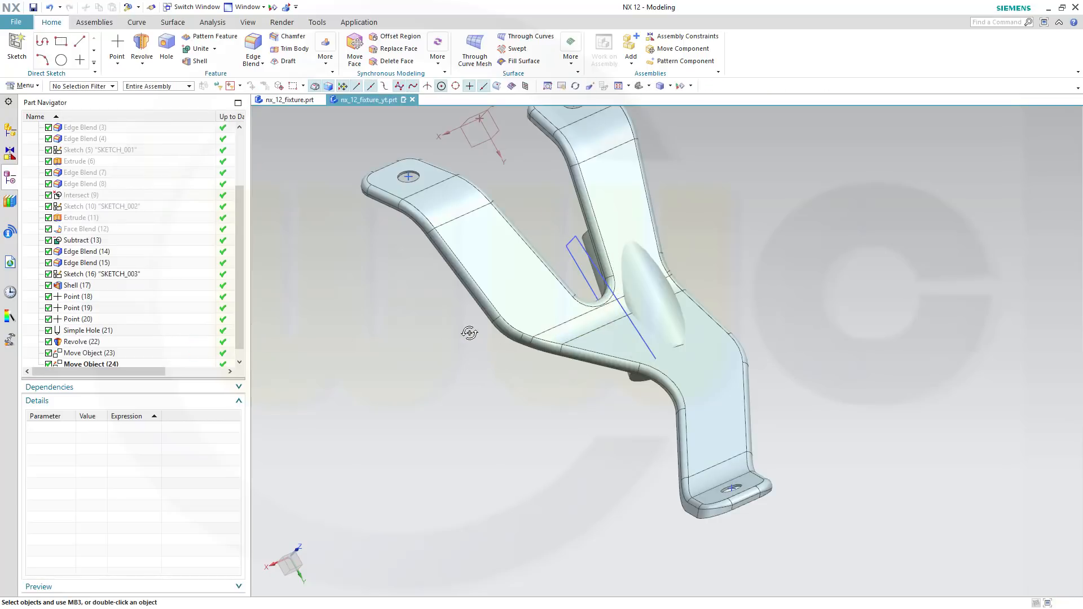
pyautogui.moveTo(469, 333); pyautogui.dragTo(488, 290, button='middle')
pyautogui.keyDown('shift'); pyautogui.moveTo(547, 258); pyautogui.dragTo(533, 302, button='middle'); pyautogui.keyUp('shift')
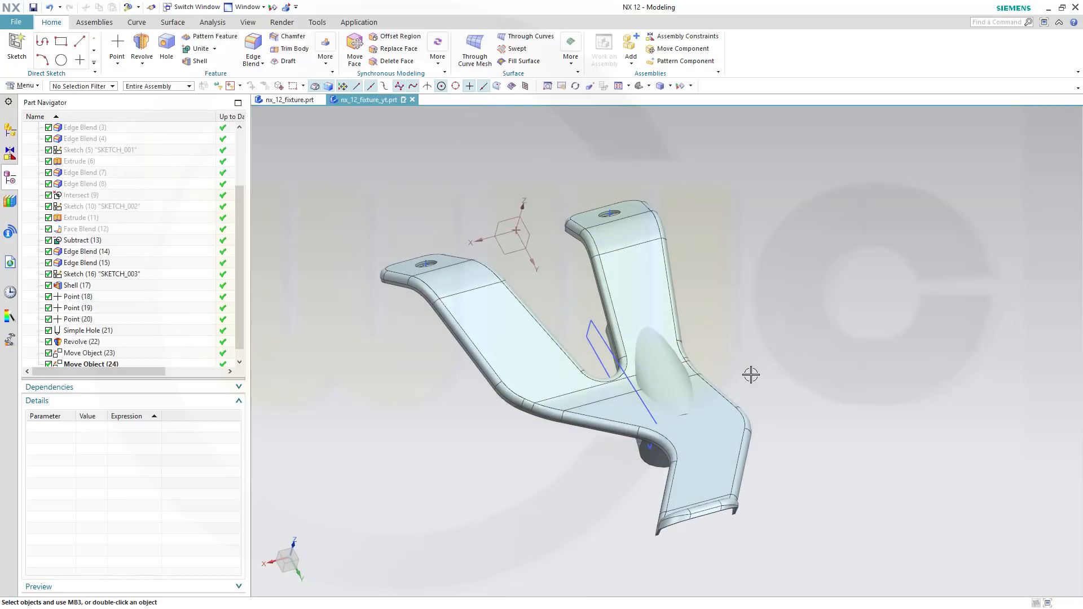
pyautogui.moveTo(751, 375); pyautogui.dragTo(719, 366, button='middle')
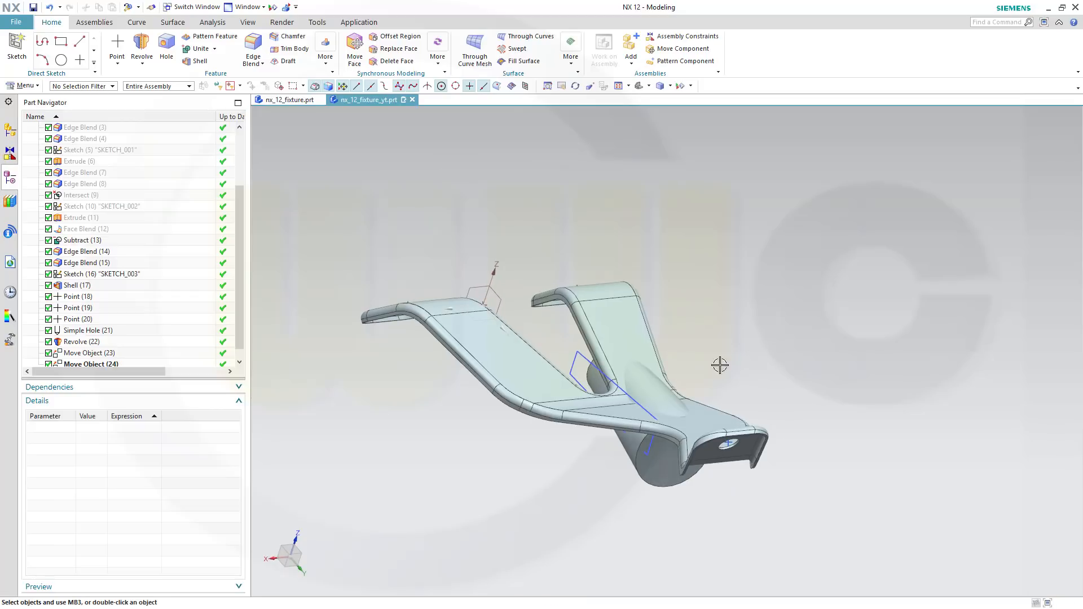
# - Reorder the Revolve and both Move Object features so they come directly after SKETCH_003, before the Shell
pyautogui.scroll(-1, 244, 364)
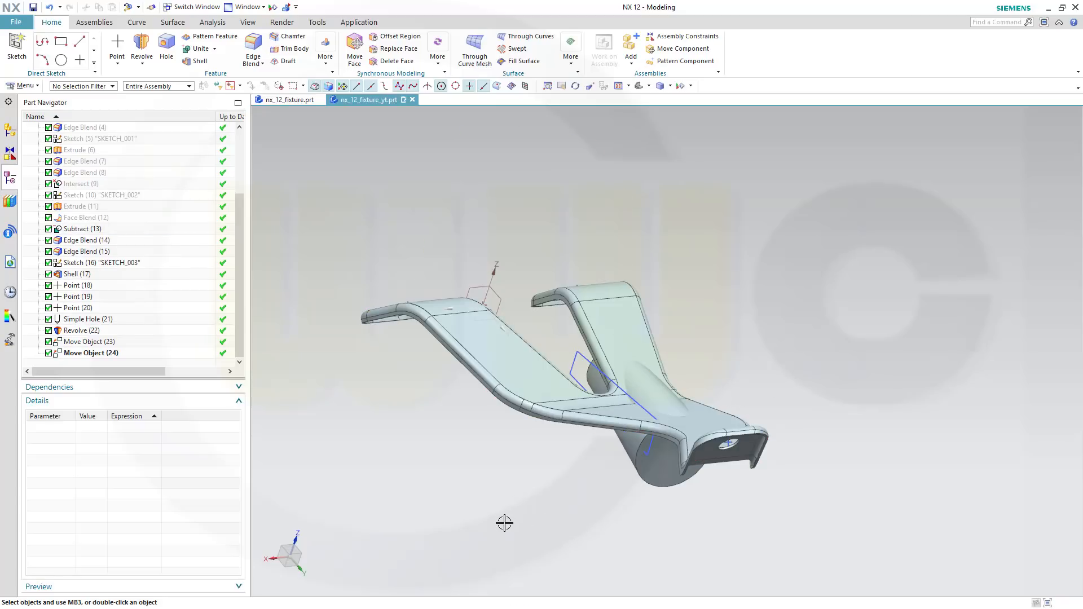
pyautogui.click(88, 332)
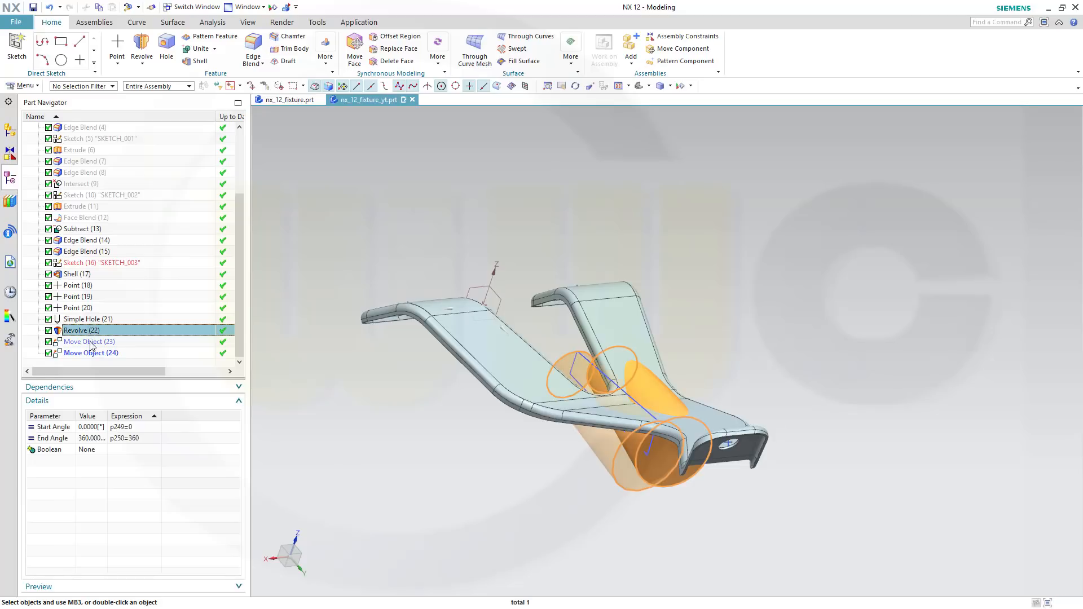
pyautogui.keyDown('shift'); pyautogui.click(88, 354); pyautogui.keyUp('shift')
pyautogui.moveTo(90, 345); pyautogui.dragTo(95, 273)
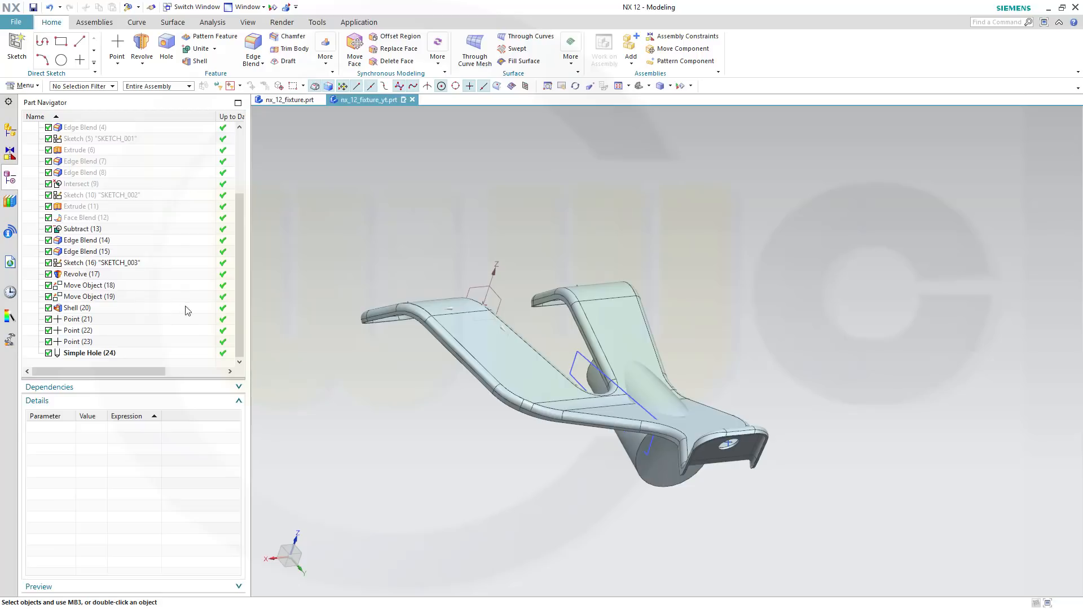
# - Make the second Move Object the current feature, rolling the model back to before the Shell
pyautogui.moveTo(452, 398); pyautogui.dragTo(302, 350, button='middle')
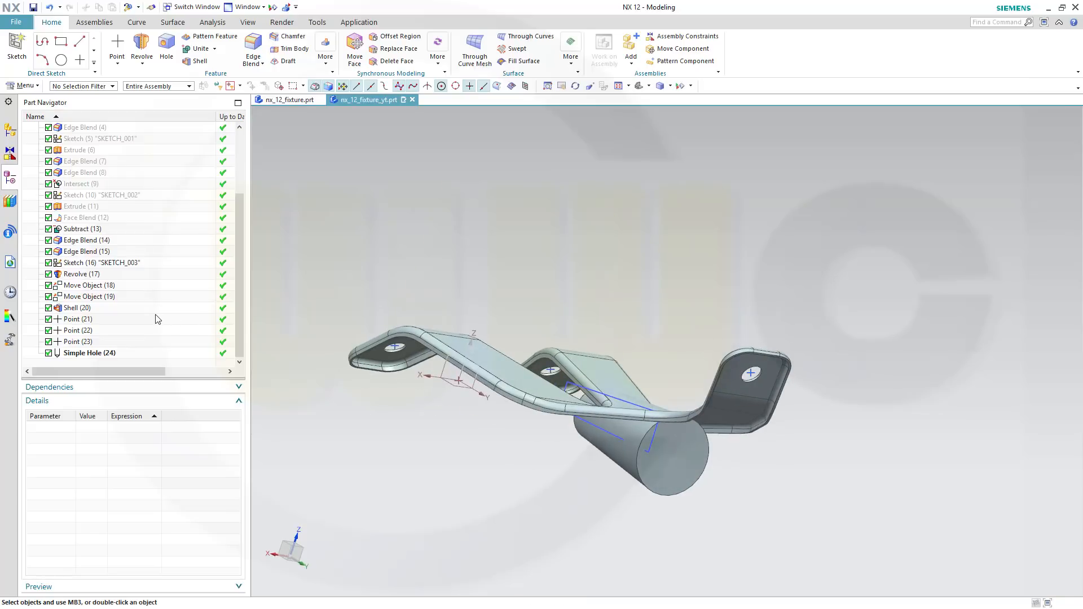
pyautogui.click(85, 299)
pyautogui.rightClick(85, 299)
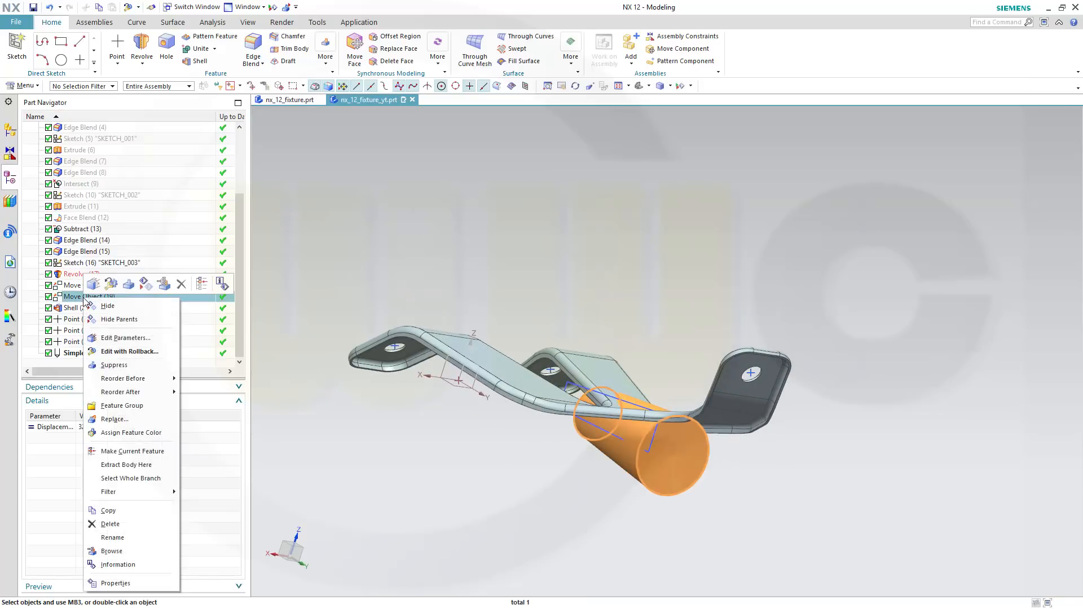
pyautogui.click(136, 451)
pyautogui.moveTo(713, 225); pyautogui.dragTo(581, 290, button='middle')
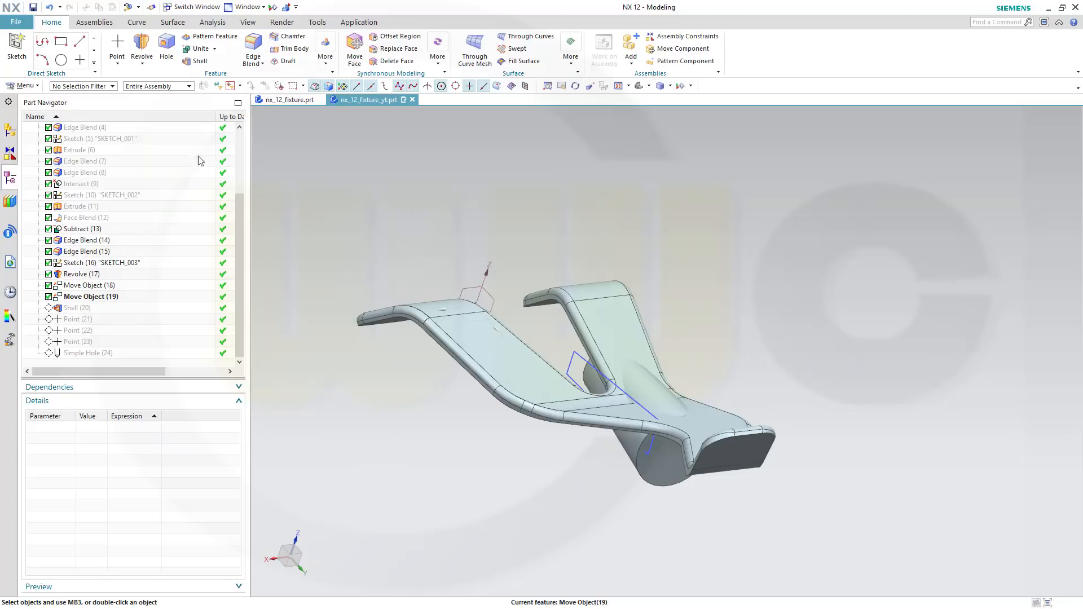
# - Turn off timestamp order to list the solid bodies, and highlight COMBINED and BEAD to identify them
pyautogui.rightClick(136, 119)
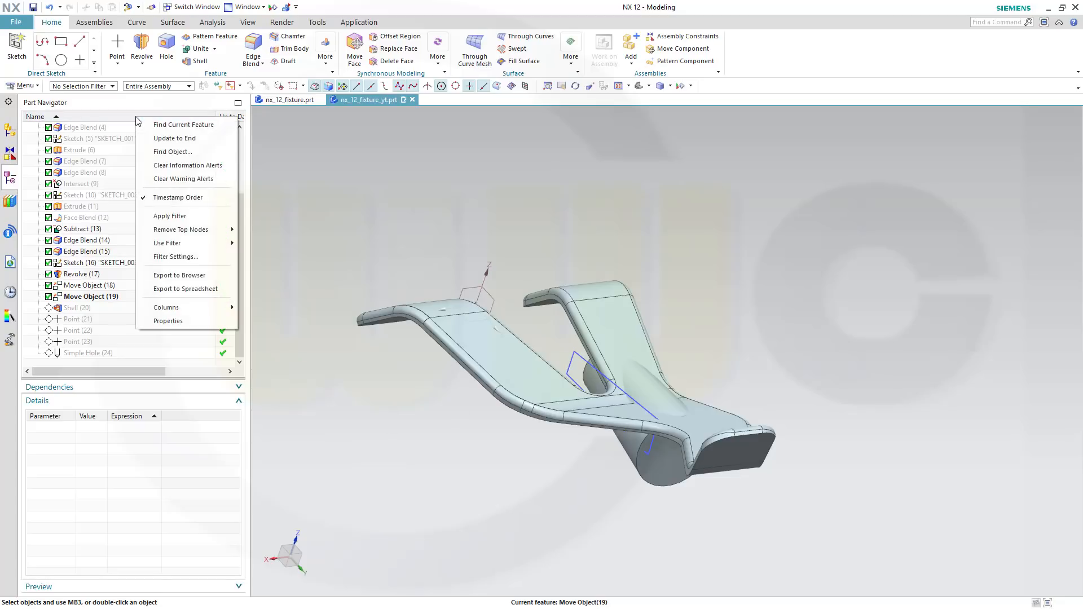
pyautogui.click(183, 198)
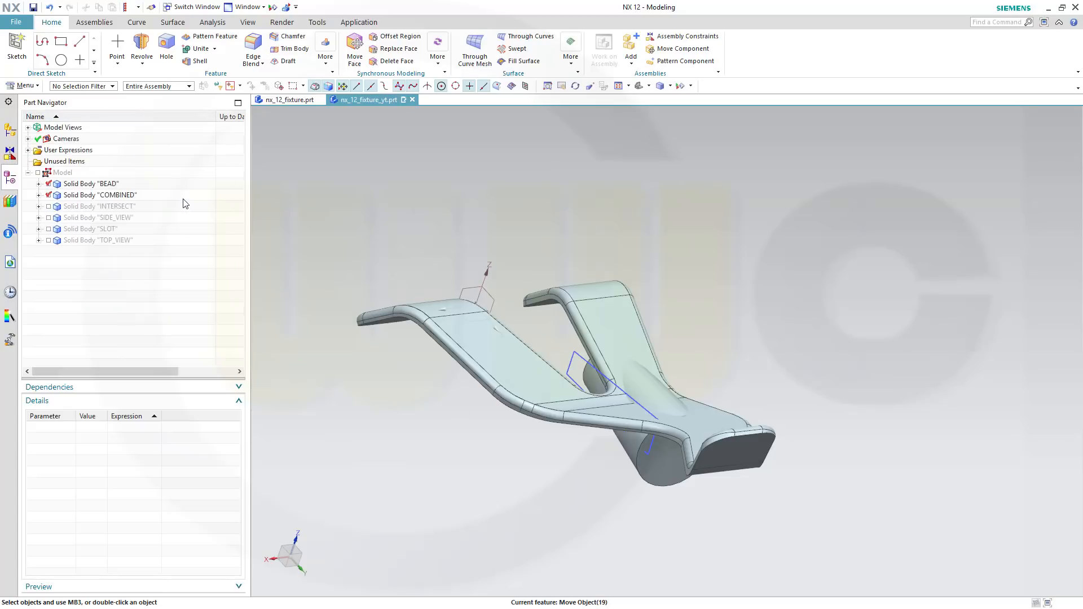
pyautogui.click(104, 195)
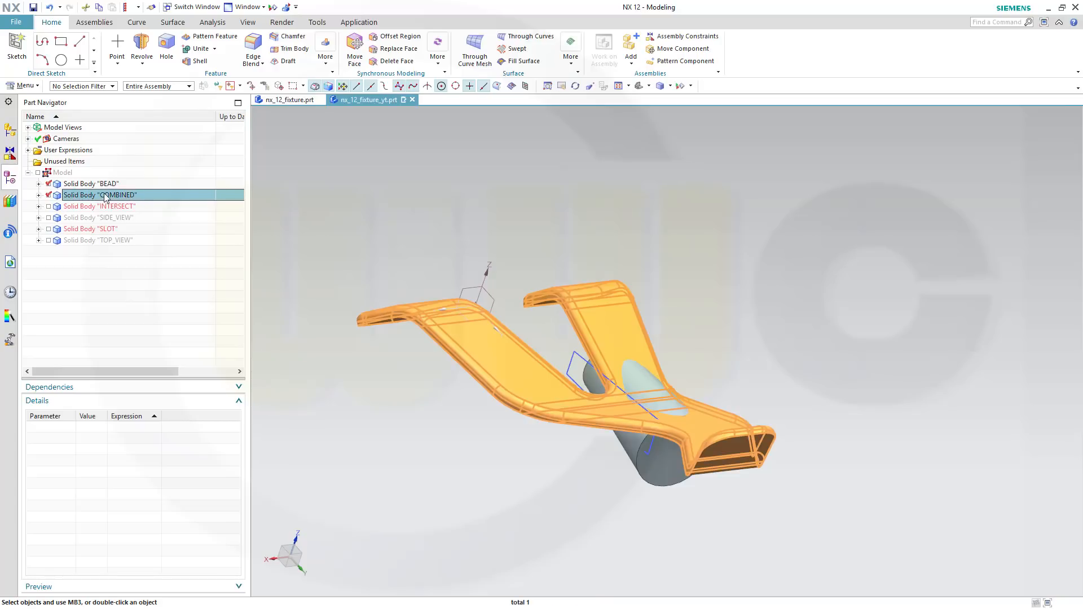
pyautogui.click(105, 186)
pyautogui.click(110, 195)
pyautogui.press('Escape')
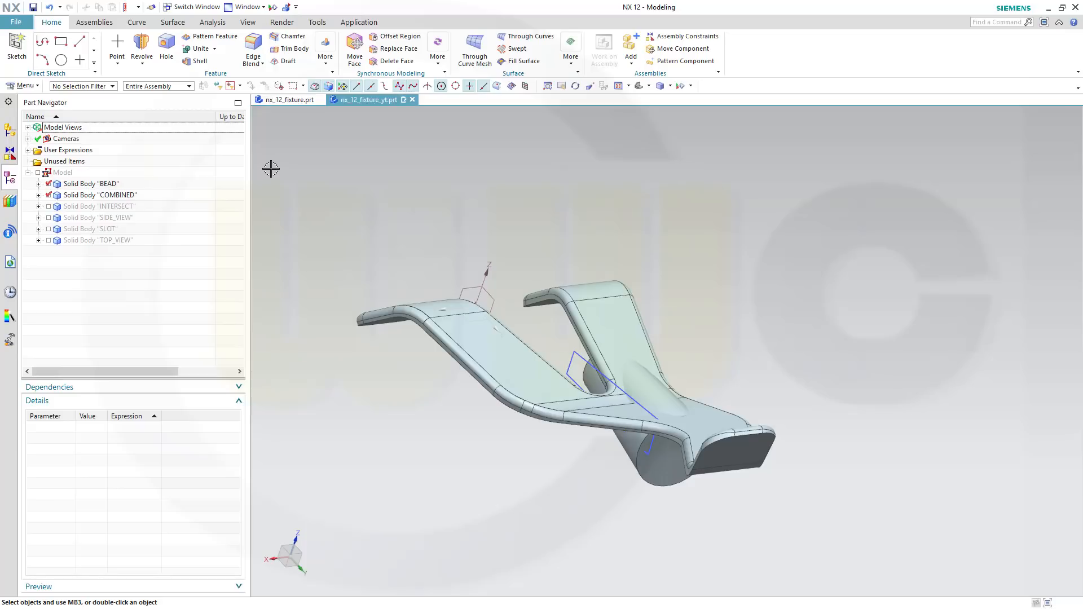
# - Trim the BEAD body with the bracket's tangent faces, reversing the direction to keep the part above the surface
pyautogui.click(291, 49)
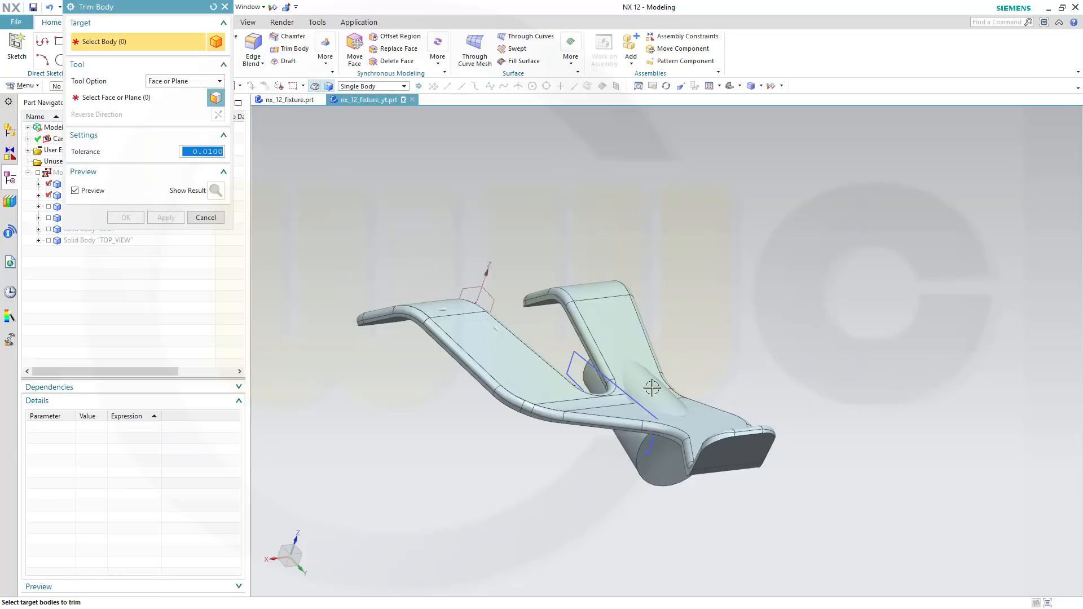
pyautogui.click(648, 387)
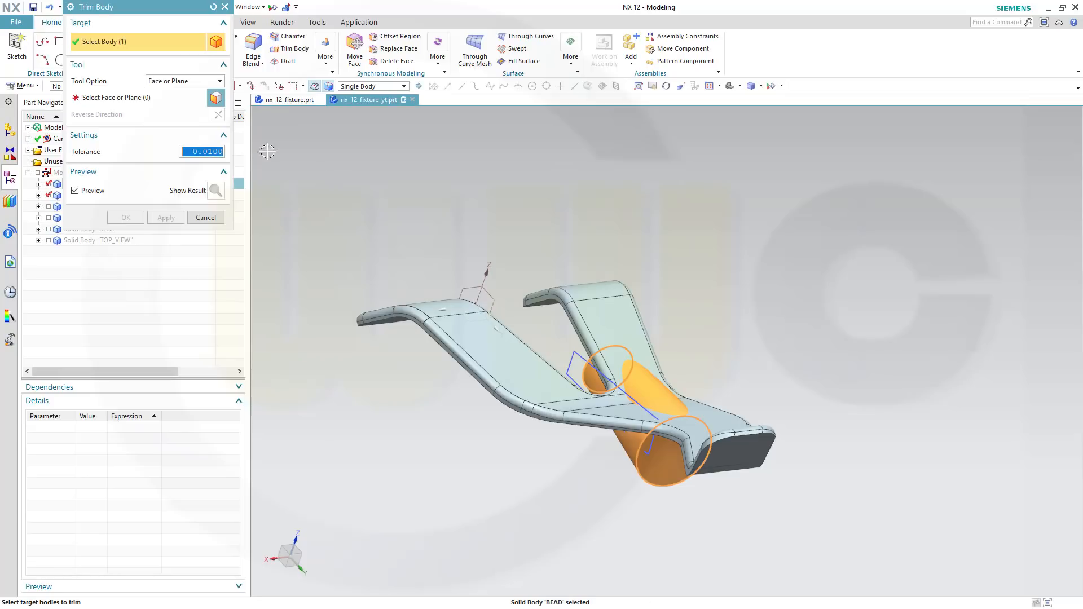
pyautogui.click(117, 98)
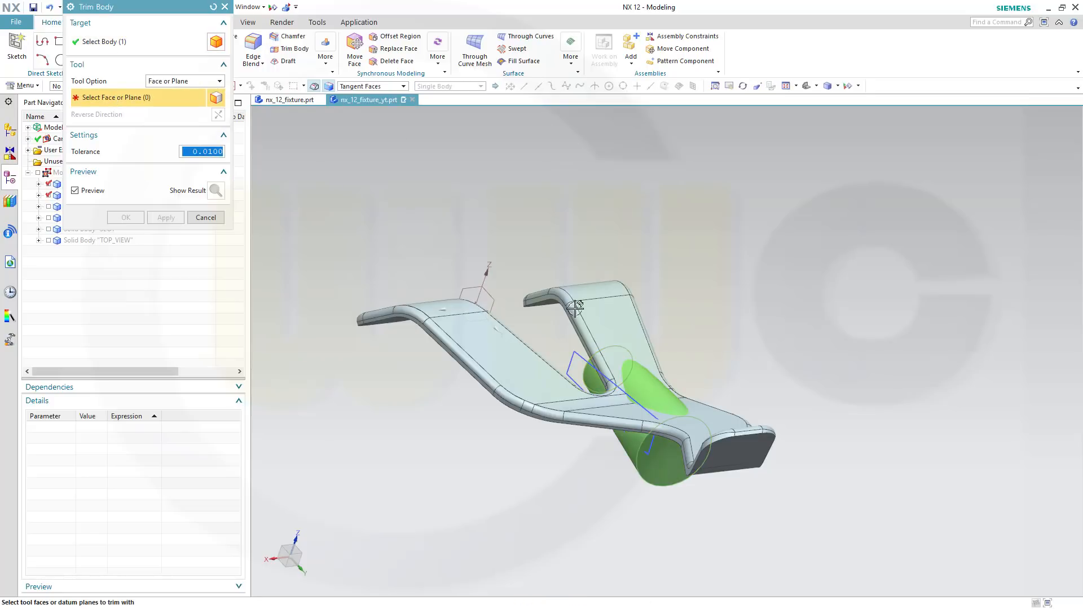
pyautogui.click(593, 314)
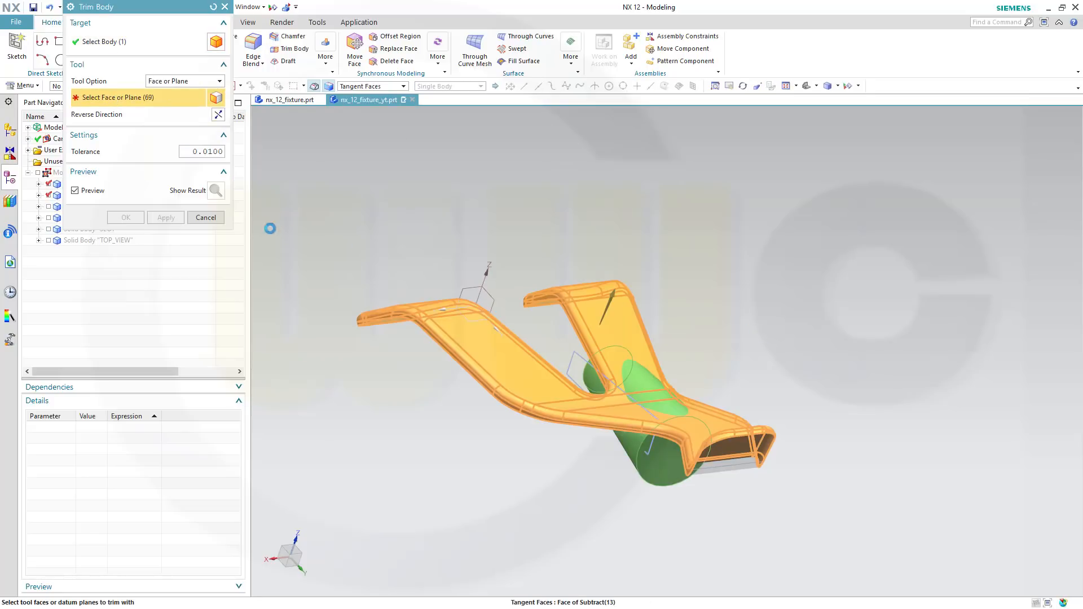
pyautogui.click(218, 115)
pyautogui.click(125, 218)
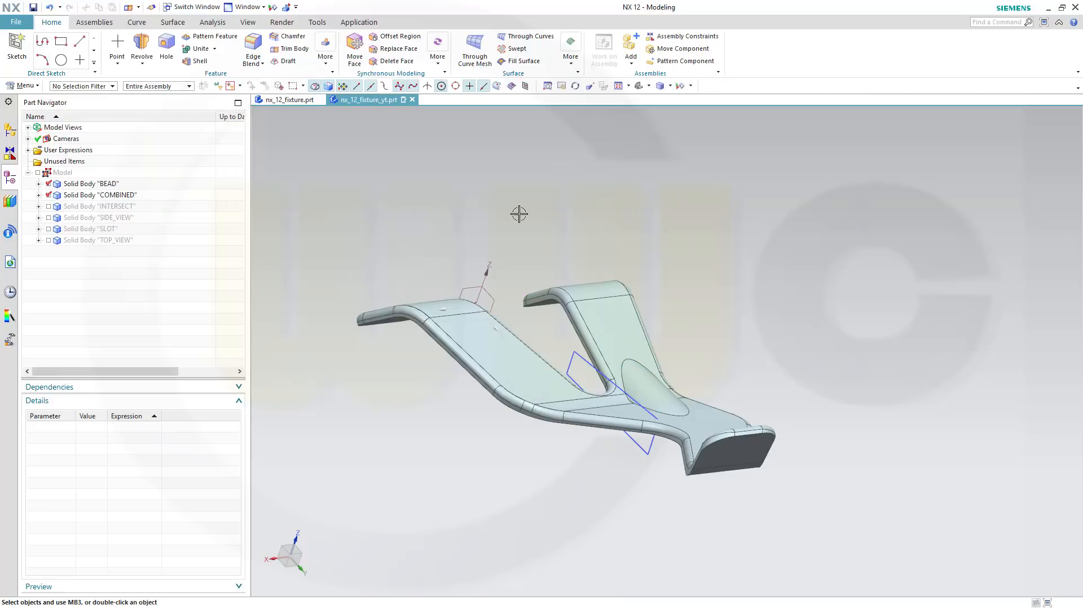
# - Unite the bracket with the trimmed BEAD body, keeping both target and tool
pyautogui.moveTo(537, 215)
pyautogui.mouseDown(button='middle')
pyautogui.moveTo(546, 203)
pyautogui.moveTo(528, 212)
pyautogui.mouseUp(button='middle')
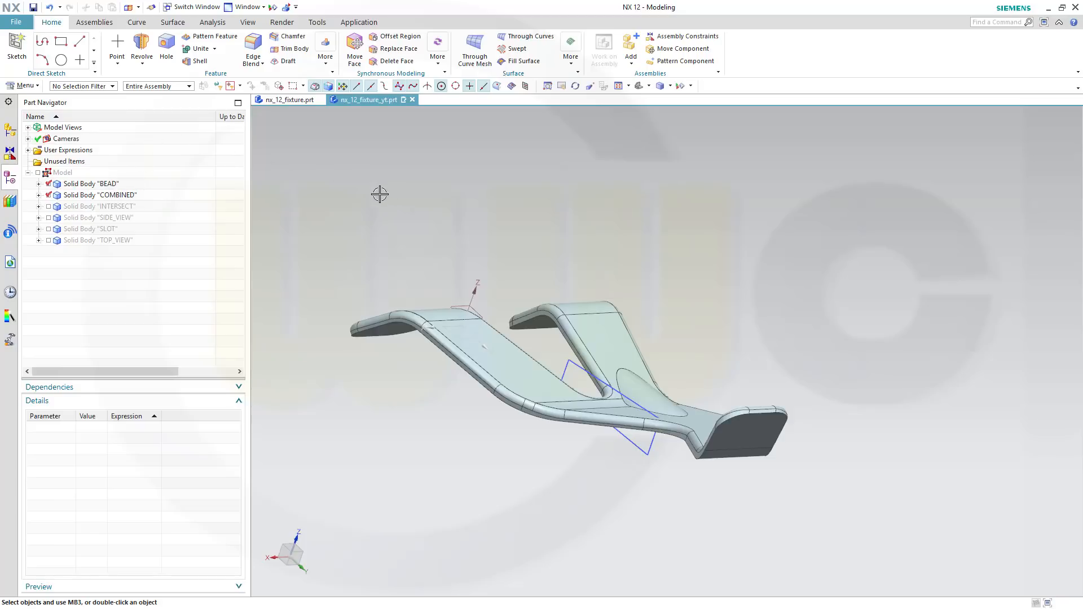
pyautogui.moveTo(324, 184); pyautogui.dragTo(326, 207, button='middle')
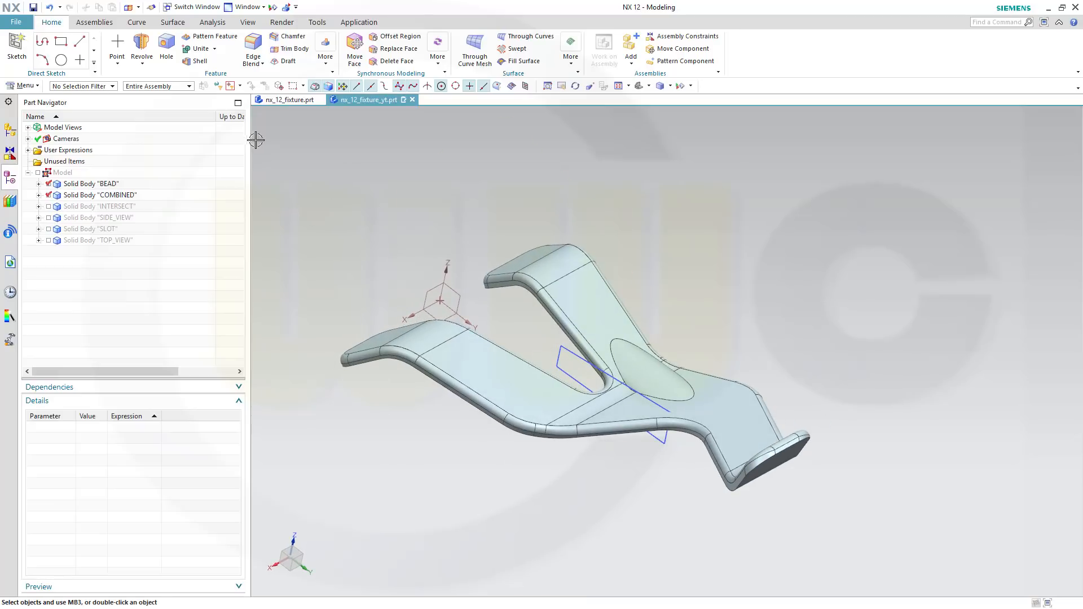
pyautogui.click(198, 49)
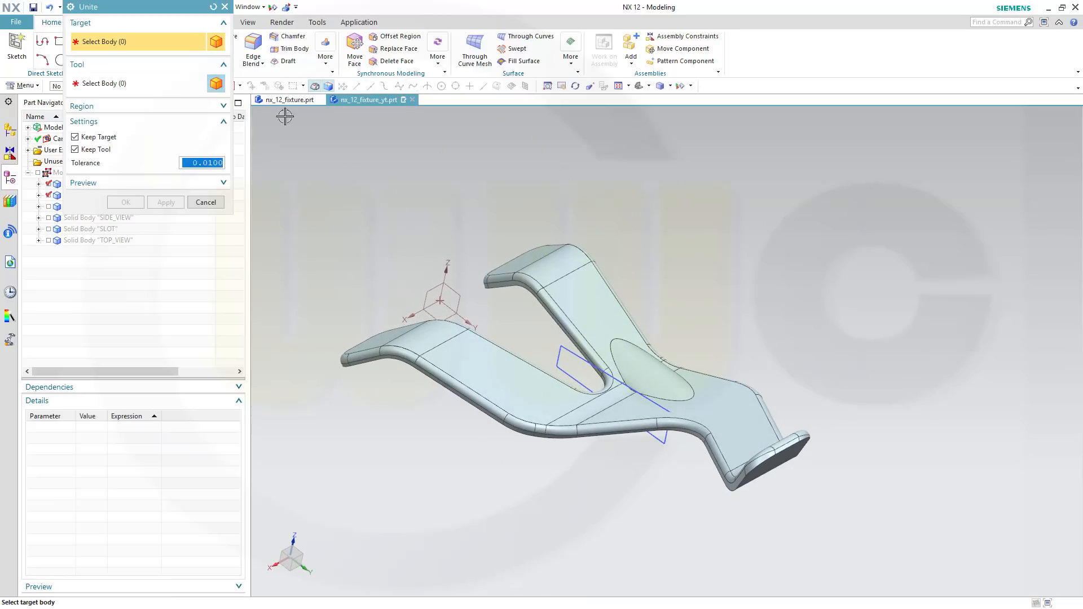
pyautogui.click(558, 288)
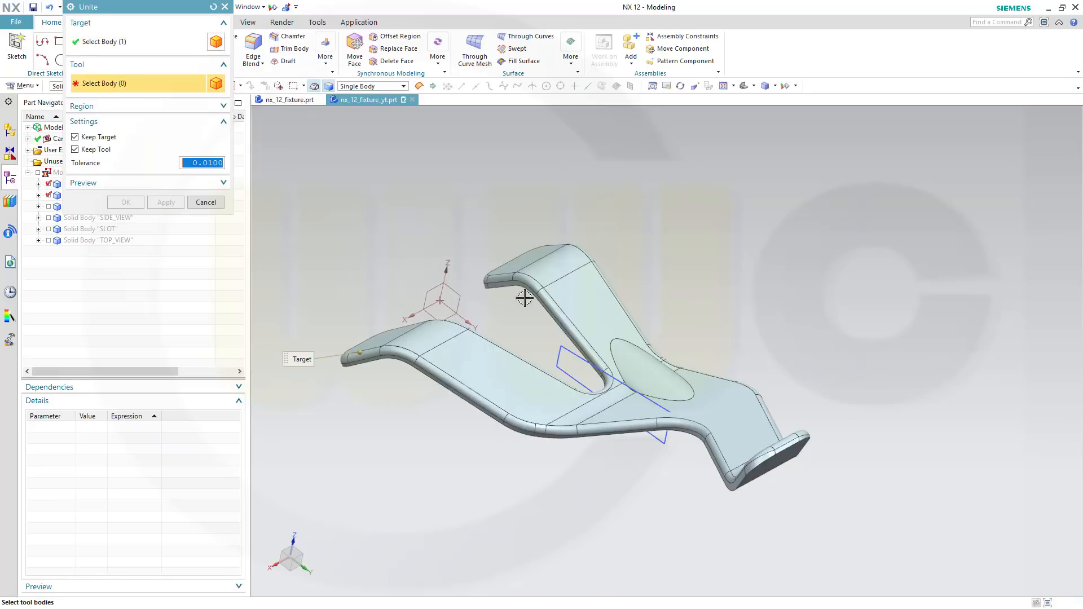
pyautogui.click(652, 359)
pyautogui.click(652, 359)
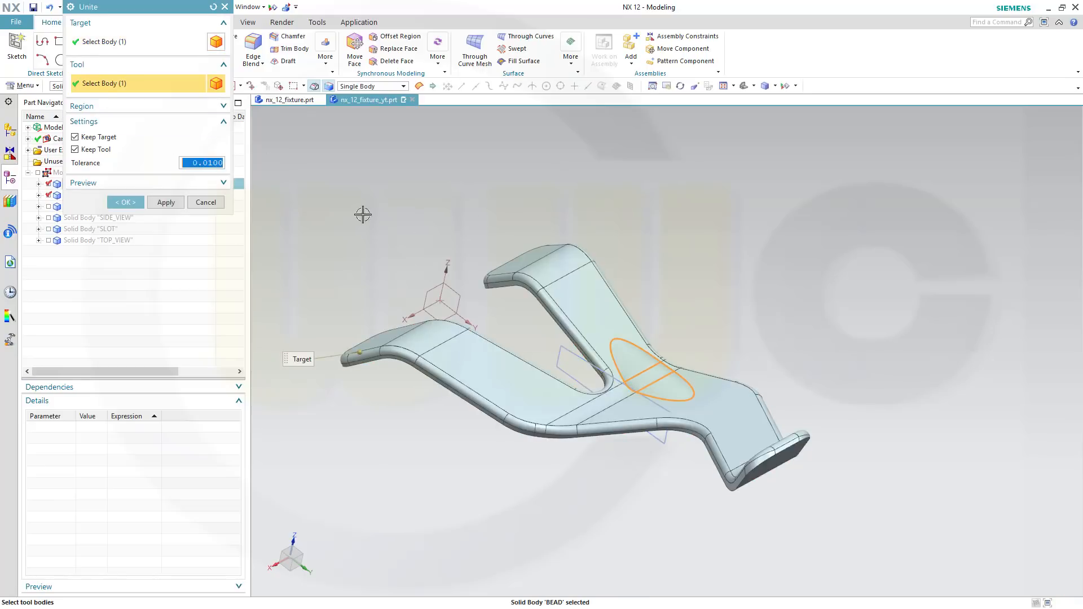
pyautogui.click(126, 202)
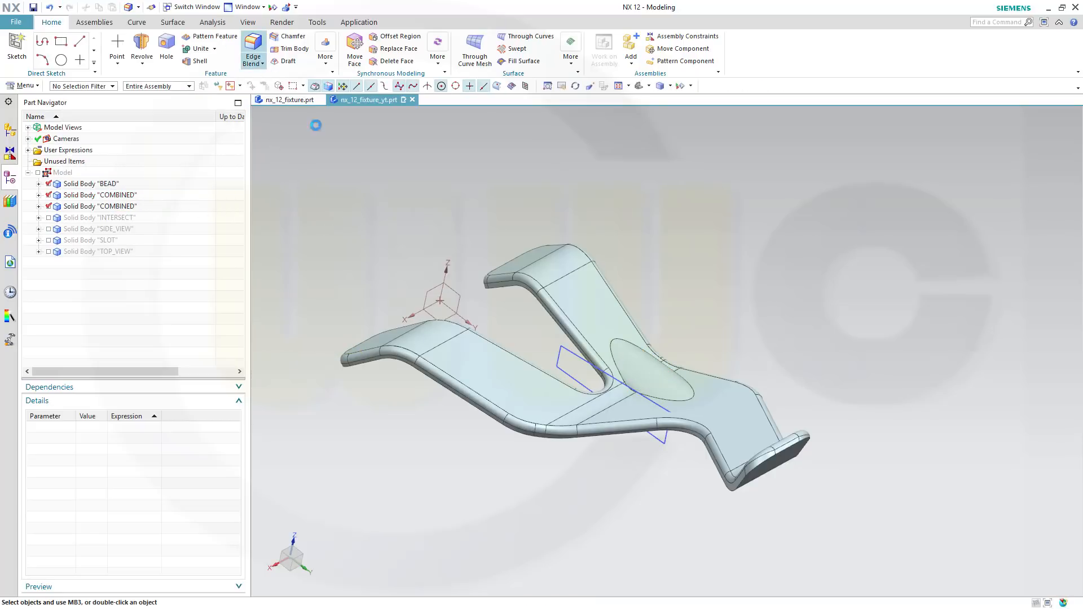
# - Try a 3 mm edge blend around the base of the bead on the bracket
pyautogui.click(660, 361)
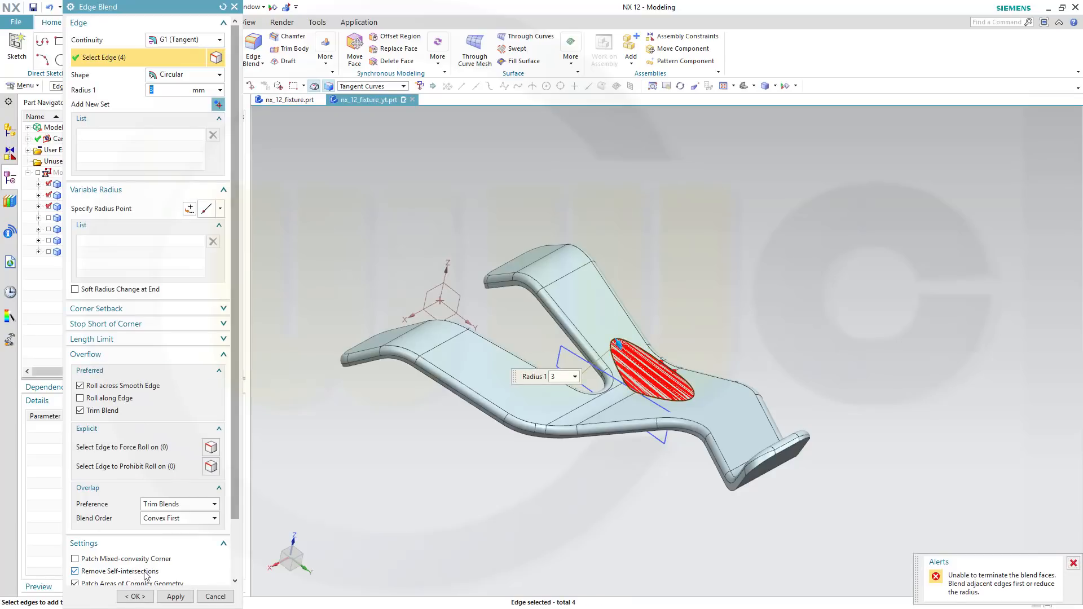
pyautogui.click(215, 597)
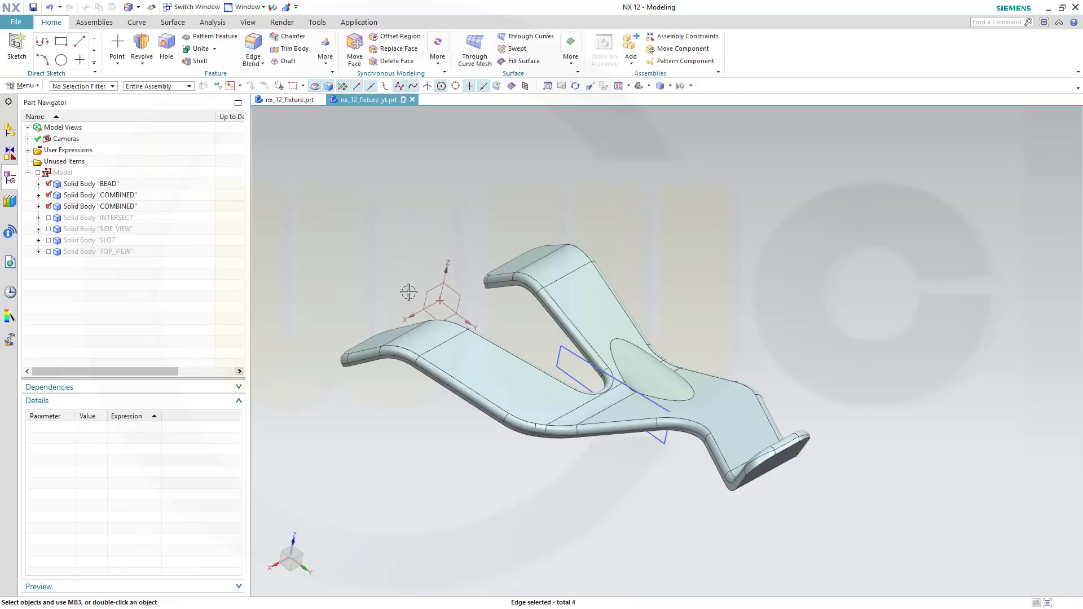
# - Hide the BEAD body and the second COMBINED body in the list, toggling the first one to check it
pyautogui.click(49, 184)
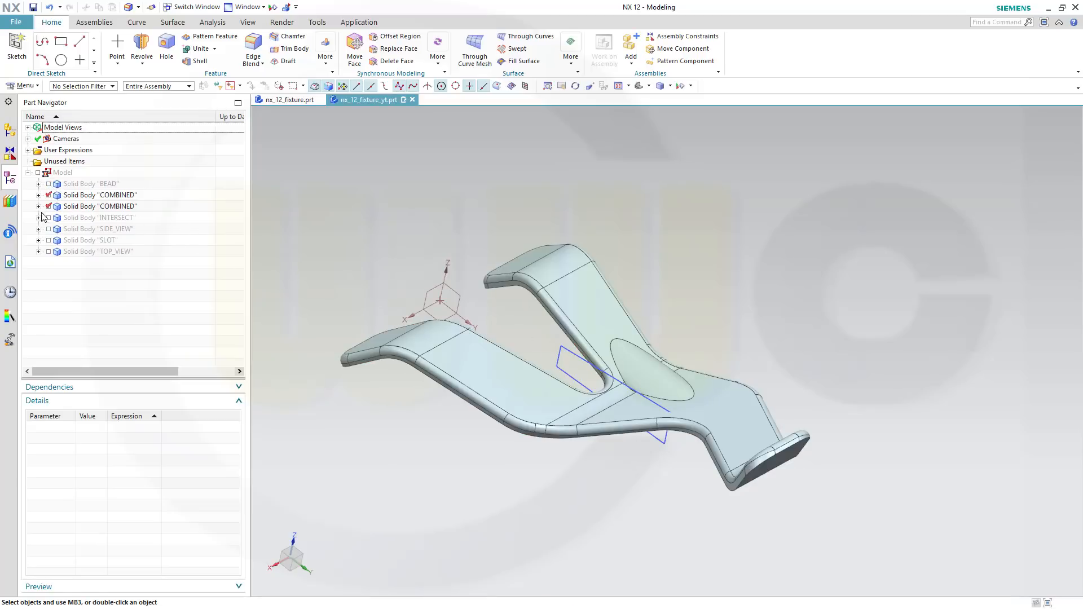
pyautogui.click(57, 206)
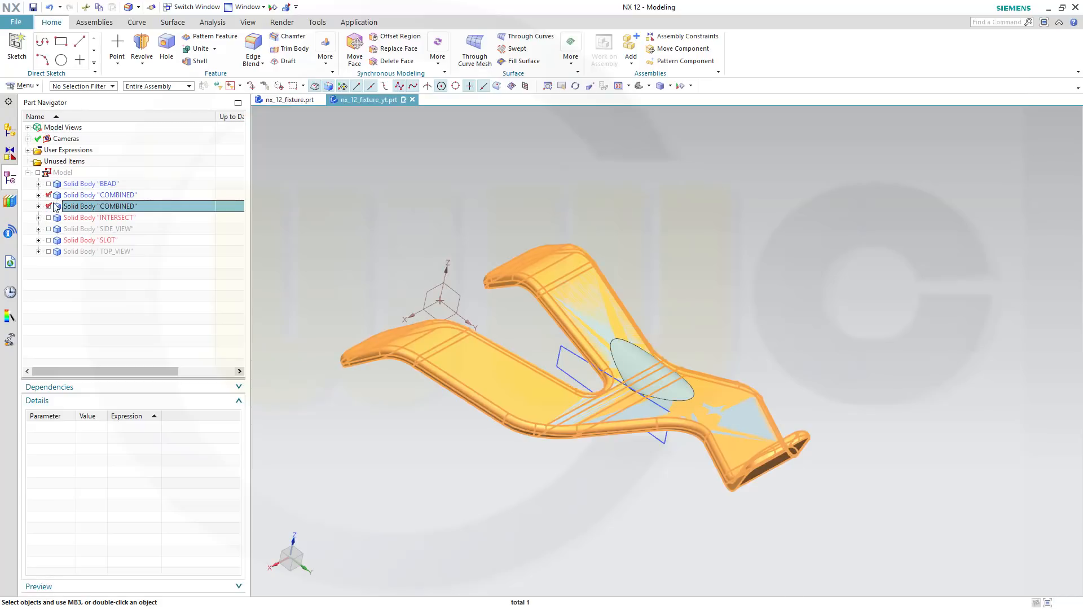
pyautogui.click(48, 207)
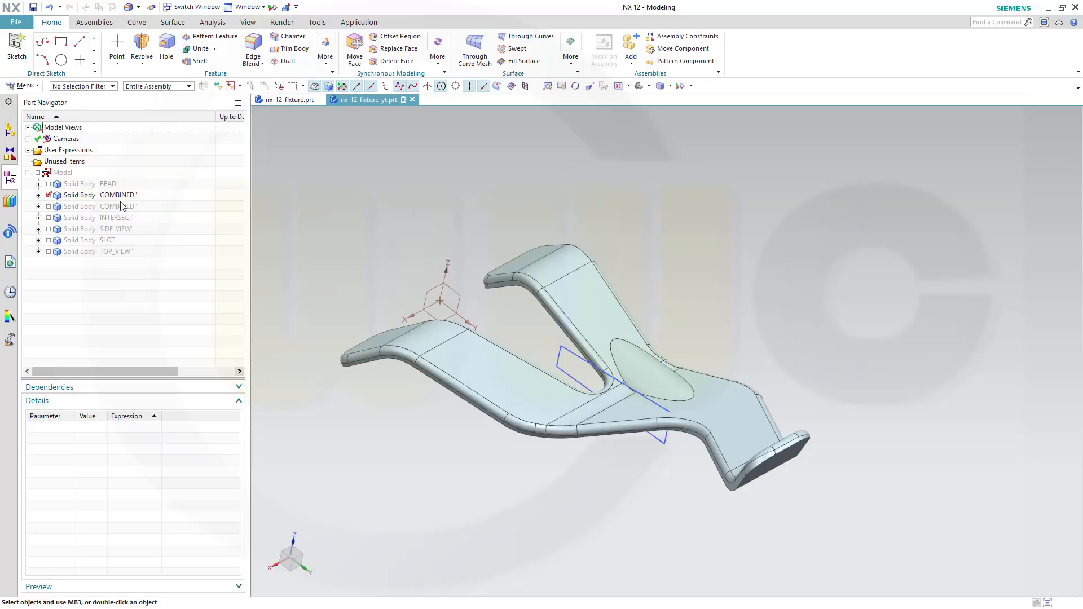
pyautogui.click(48, 195)
pyautogui.click(49, 195)
pyautogui.moveTo(500, 298)
pyautogui.mouseDown(button='middle')
pyautogui.moveTo(532, 225)
pyautogui.moveTo(532, 242)
pyautogui.moveTo(503, 268)
pyautogui.mouseUp(button='middle')
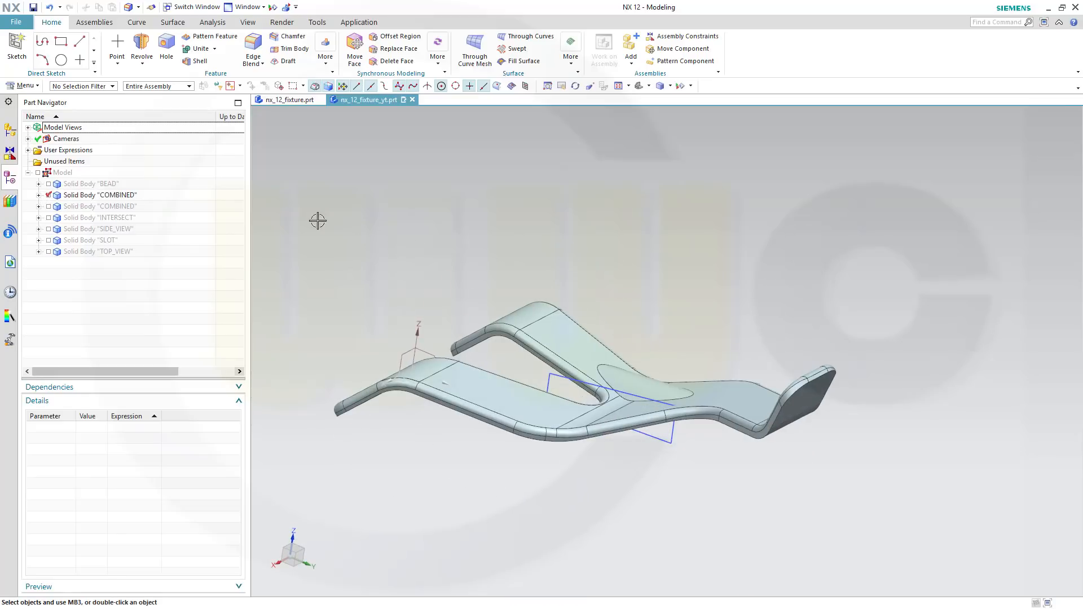
# - Blend the edge where the bead meets the united bracket with a 3 mm radius
pyautogui.press('End')
pyautogui.click(255, 46)
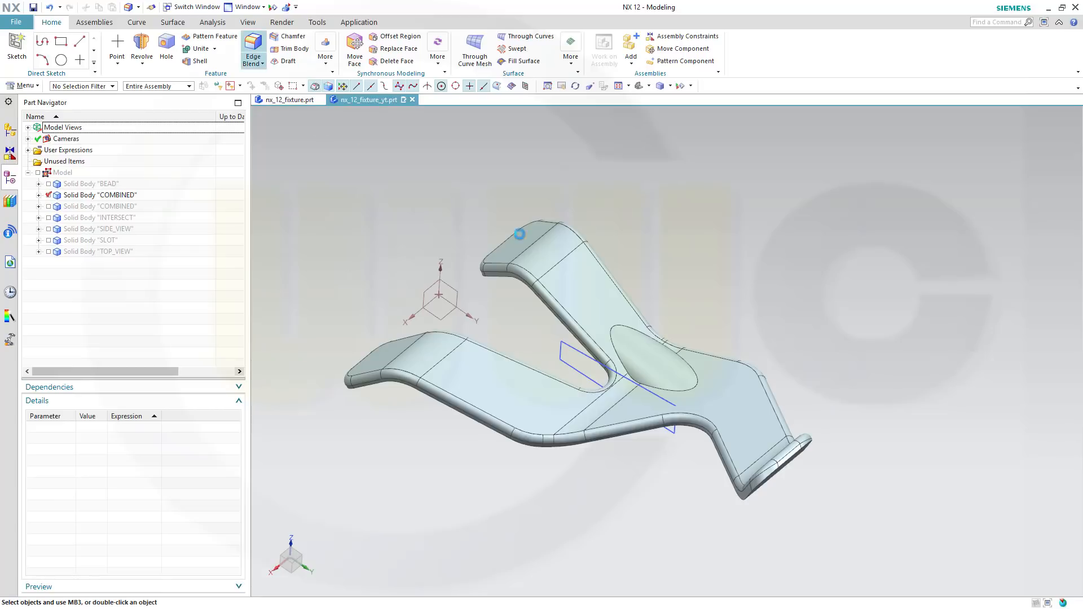
pyautogui.click(618, 331)
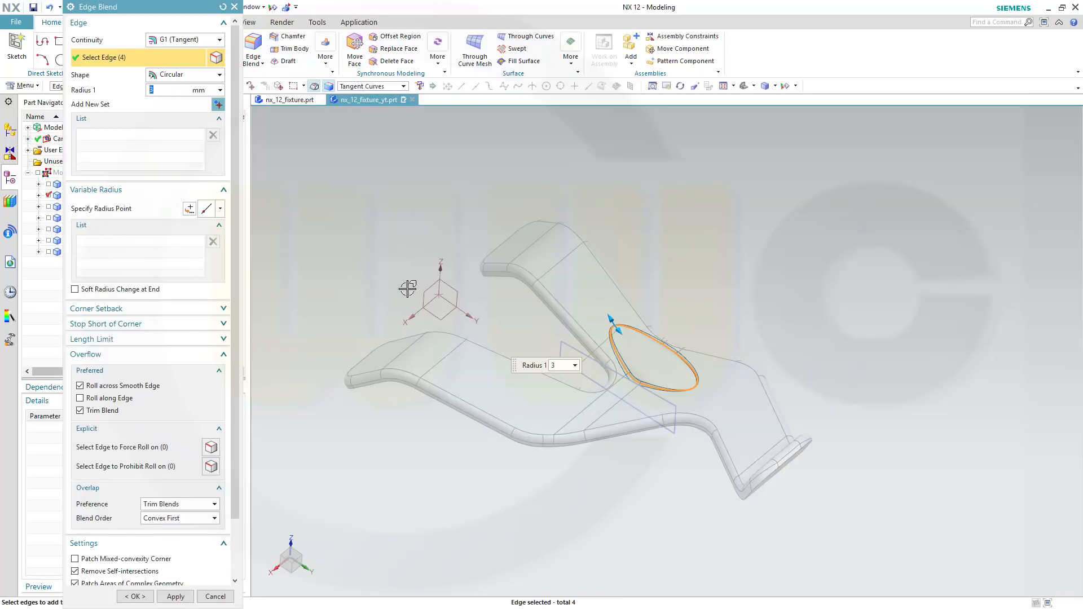
pyautogui.click(135, 596)
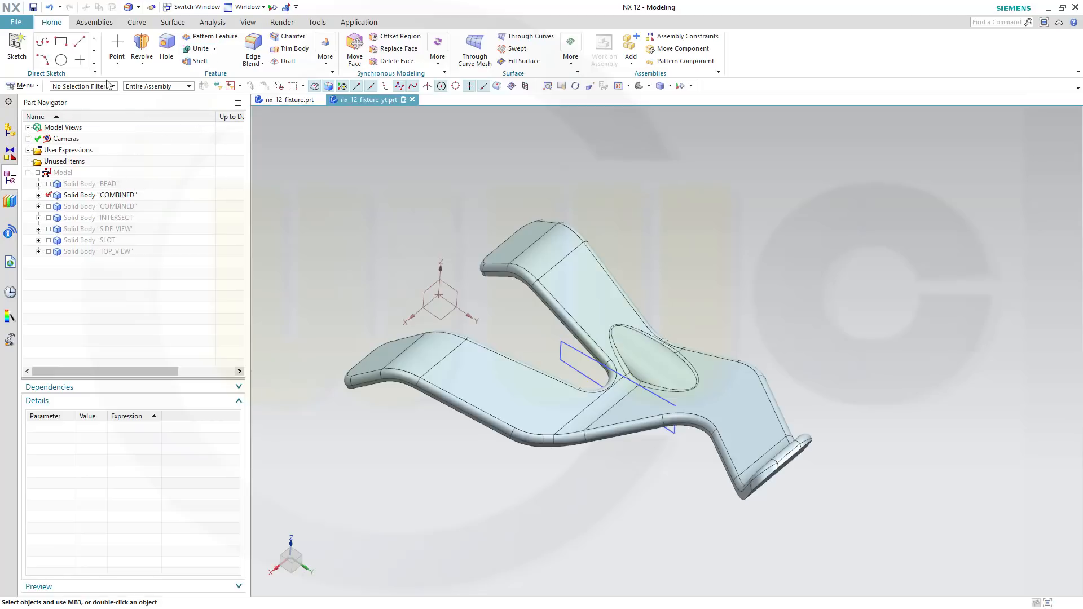
# - Undo the bead's edge blend and the last show and hide changes of the COMBINED body
pyautogui.click(51, 10)
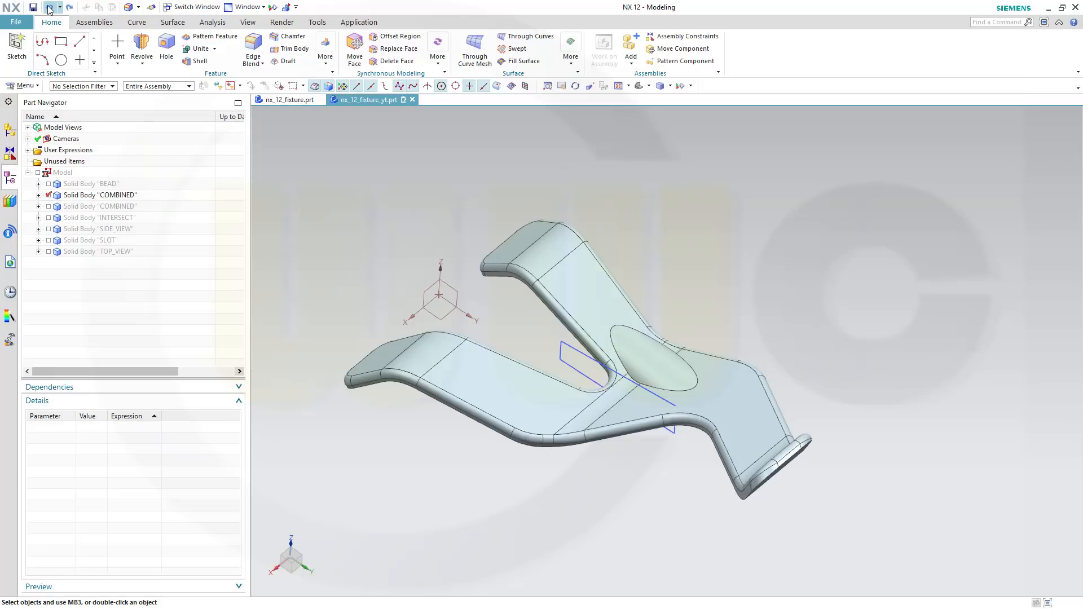
pyautogui.click(49, 9)
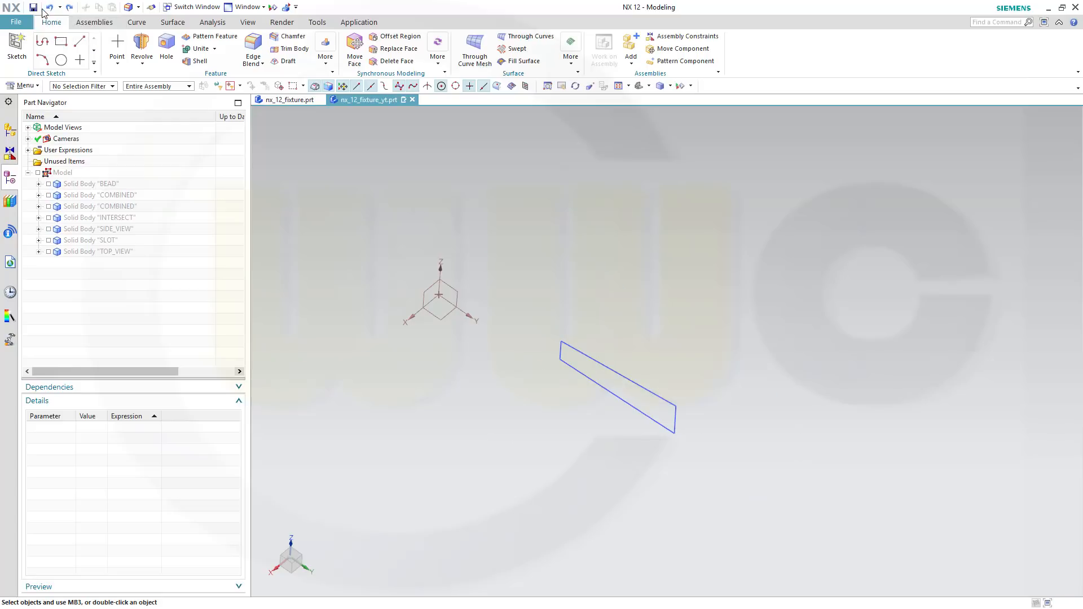
pyautogui.click(49, 9)
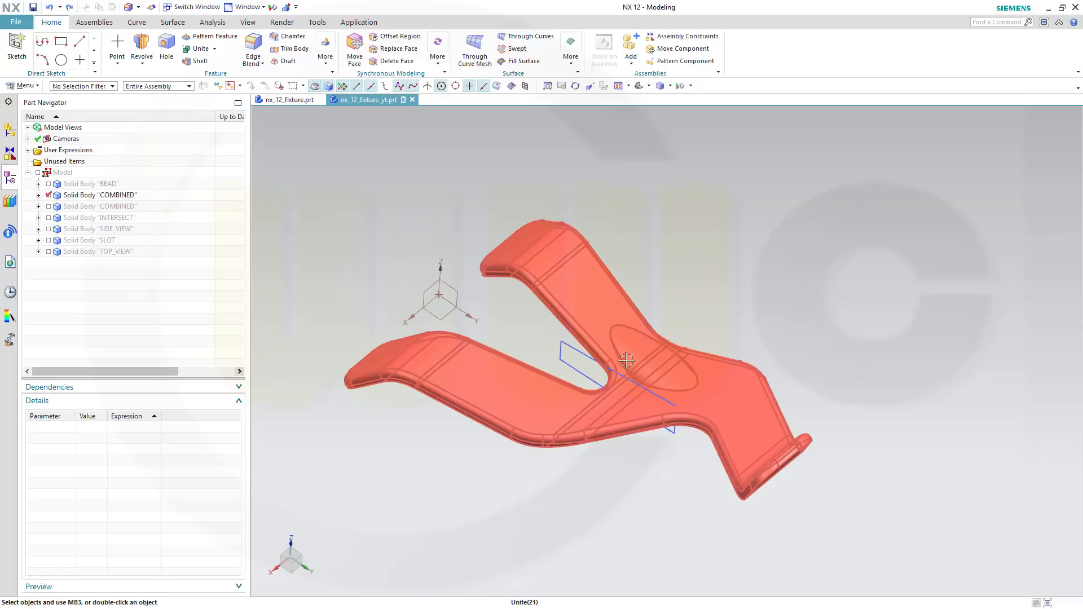
# - List the model's features in timestamp order again
pyautogui.rightClick(97, 116)
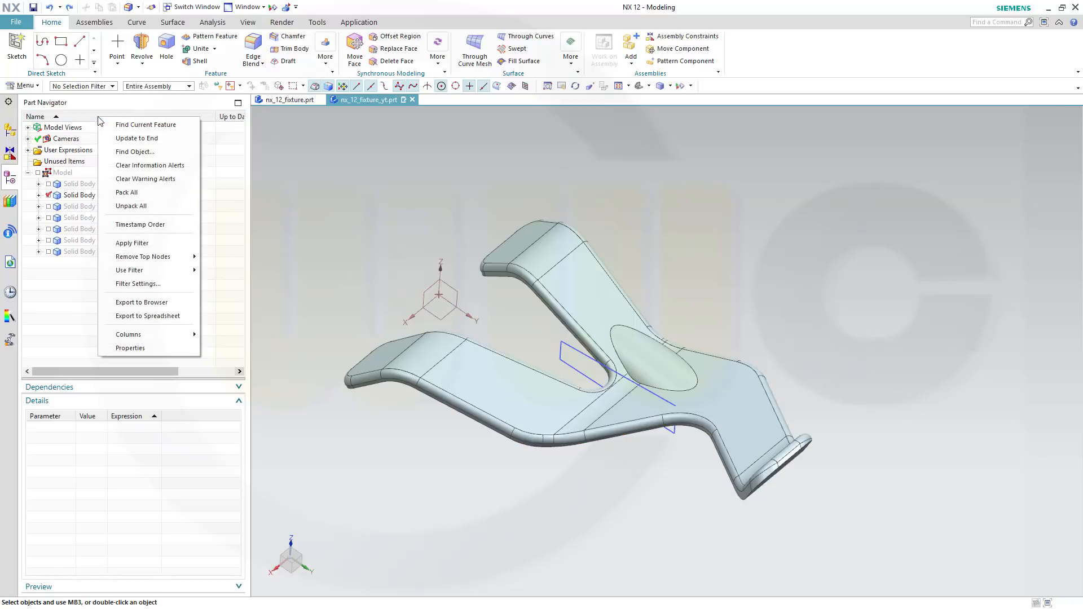
pyautogui.click(151, 225)
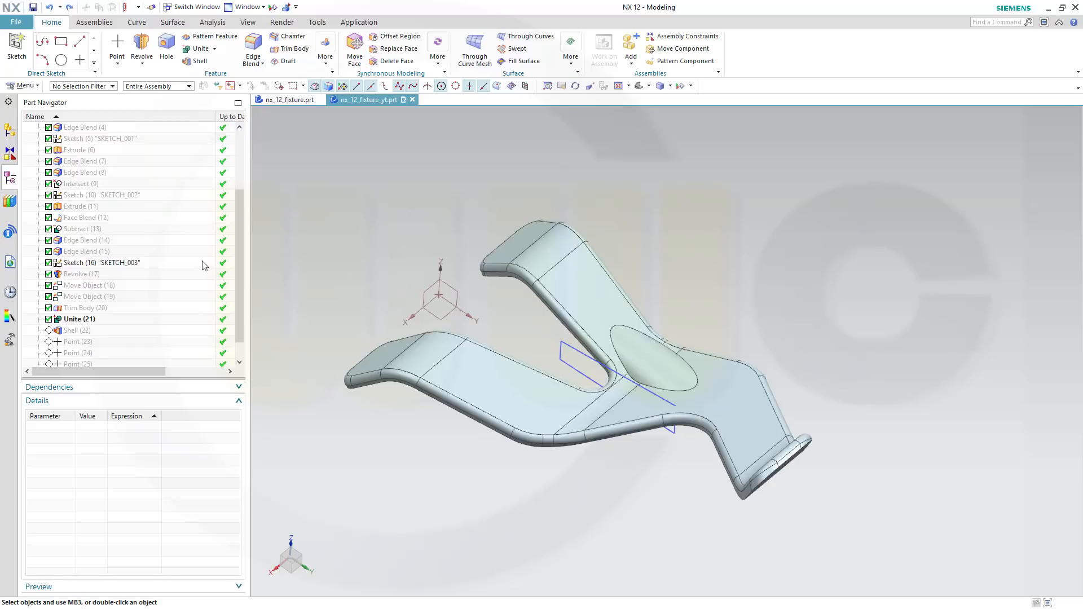
# - Undo the remaining body hide changes and the Unite that kept copies of the bracket and bead
pyautogui.scroll(-1, 238, 265)
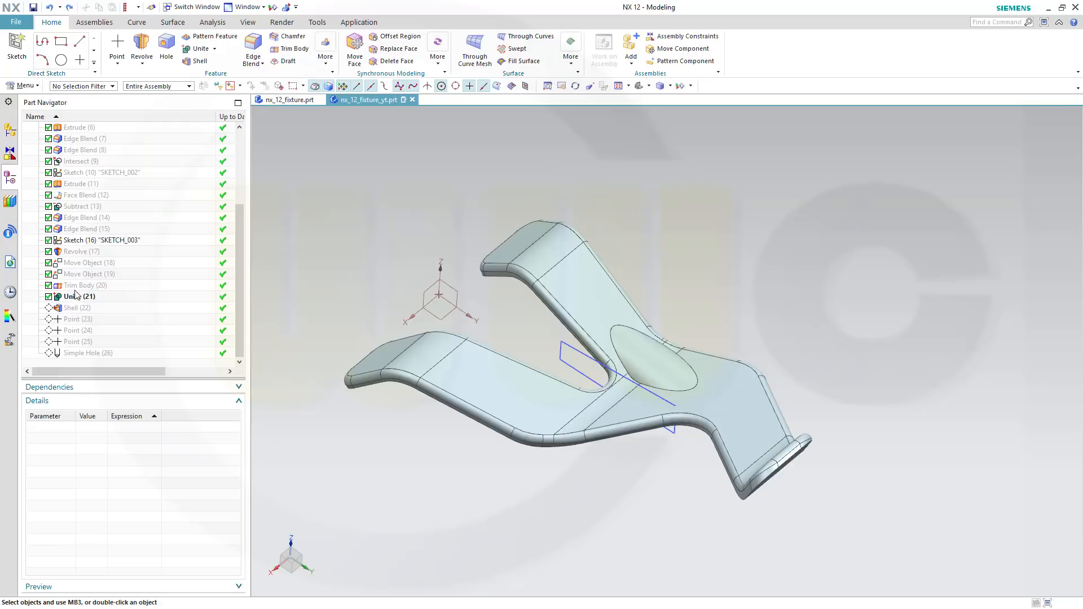
pyautogui.click(51, 8)
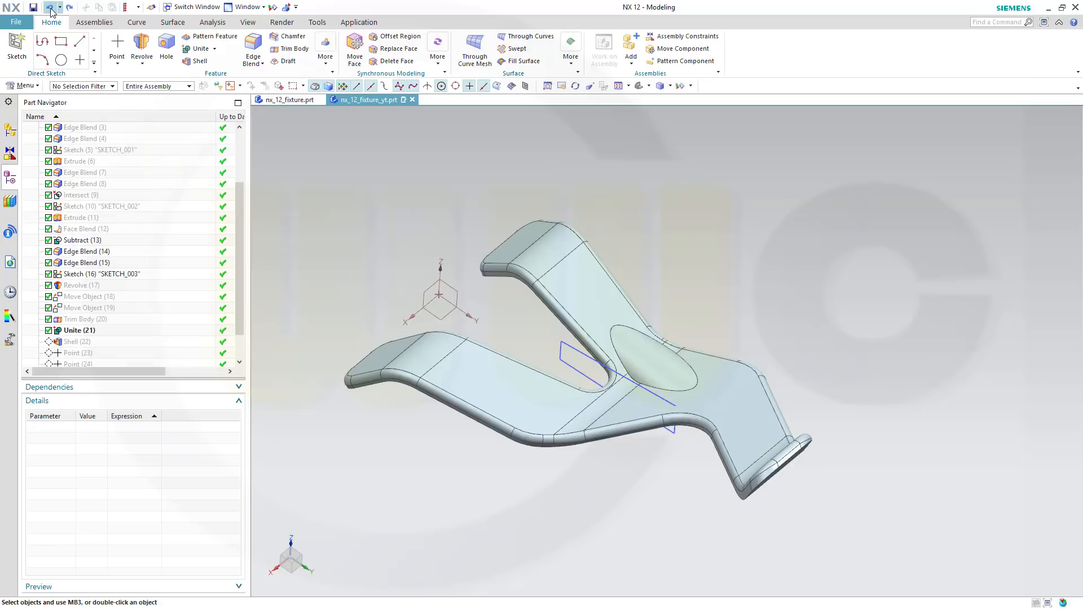
pyautogui.click(50, 8)
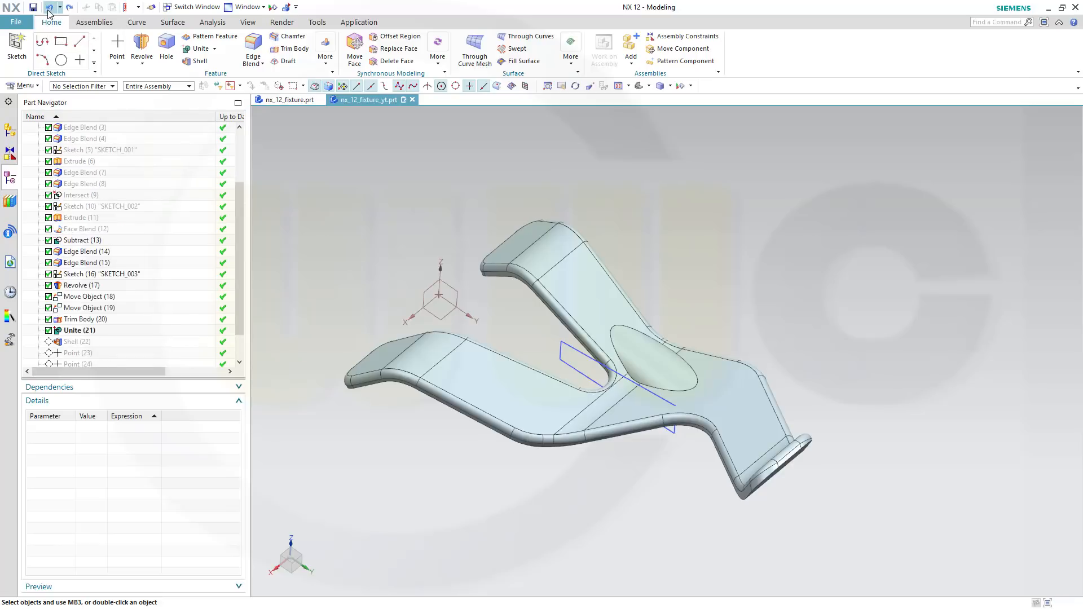
pyautogui.click(50, 8)
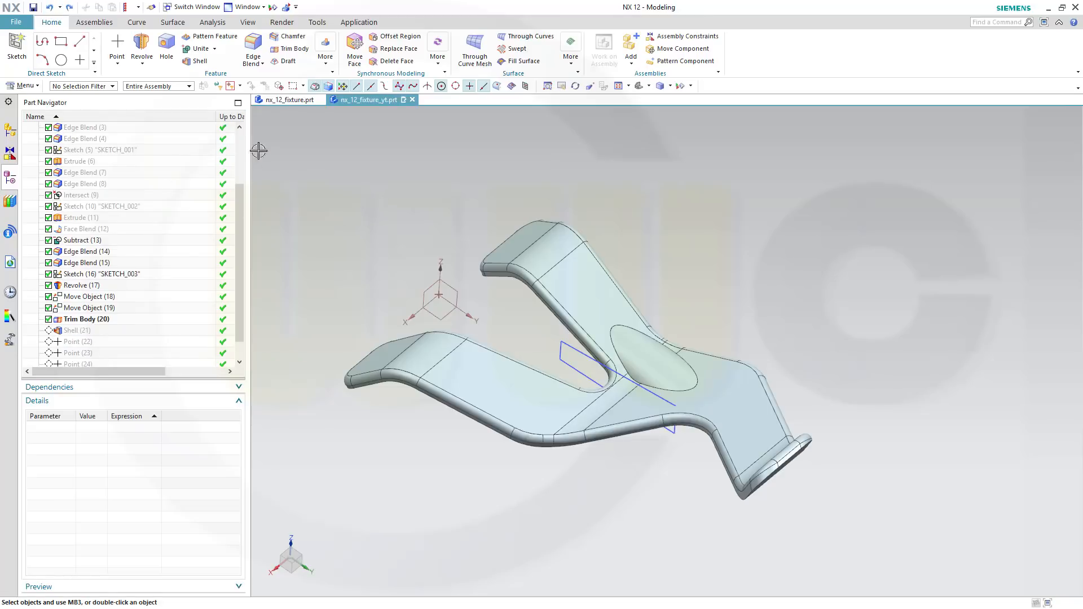
# - Unite the bracket body with the BEAD body, keeping neither the target nor the tool
pyautogui.click(199, 49)
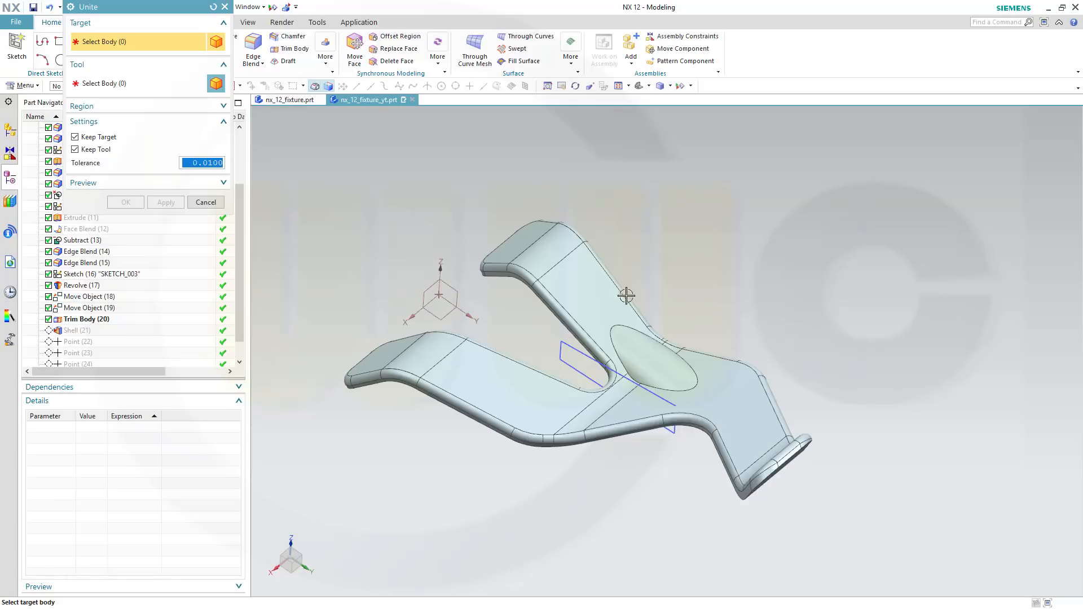
pyautogui.click(576, 309)
pyautogui.click(641, 344)
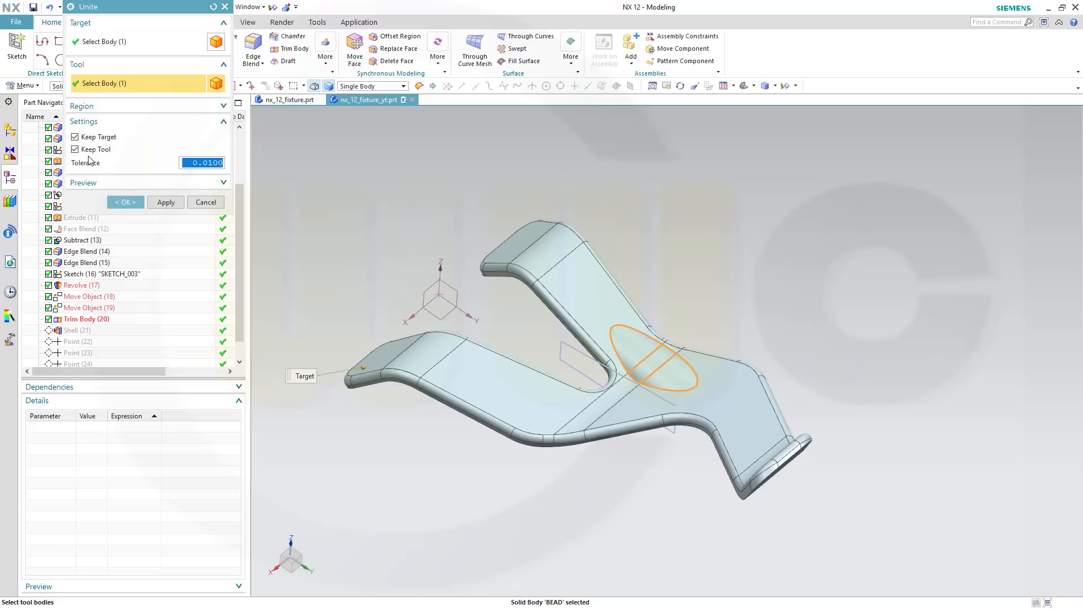
pyautogui.click(75, 137)
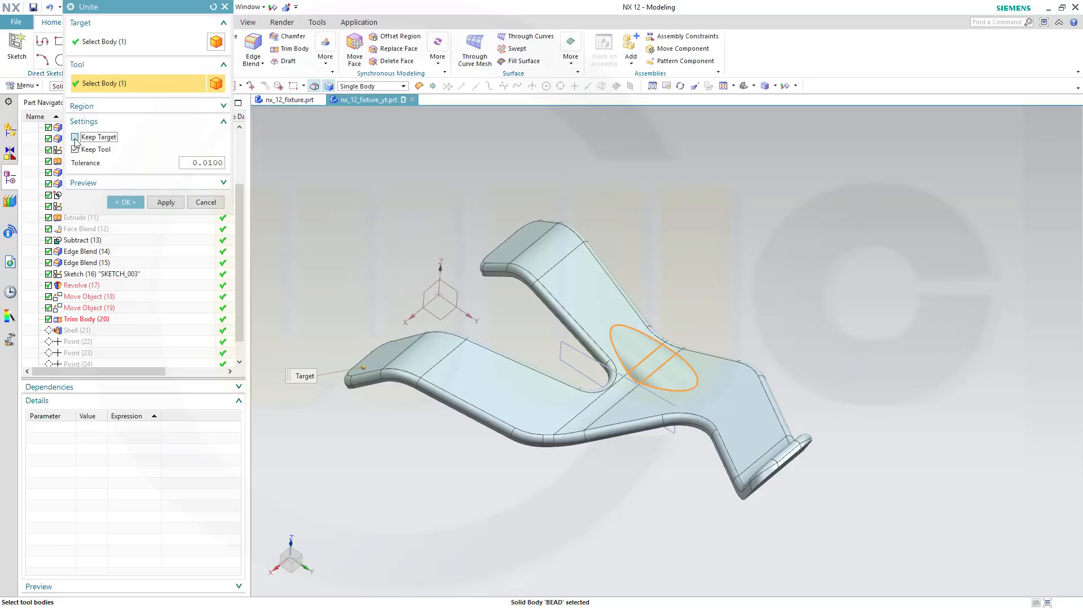
pyautogui.click(75, 150)
pyautogui.click(125, 202)
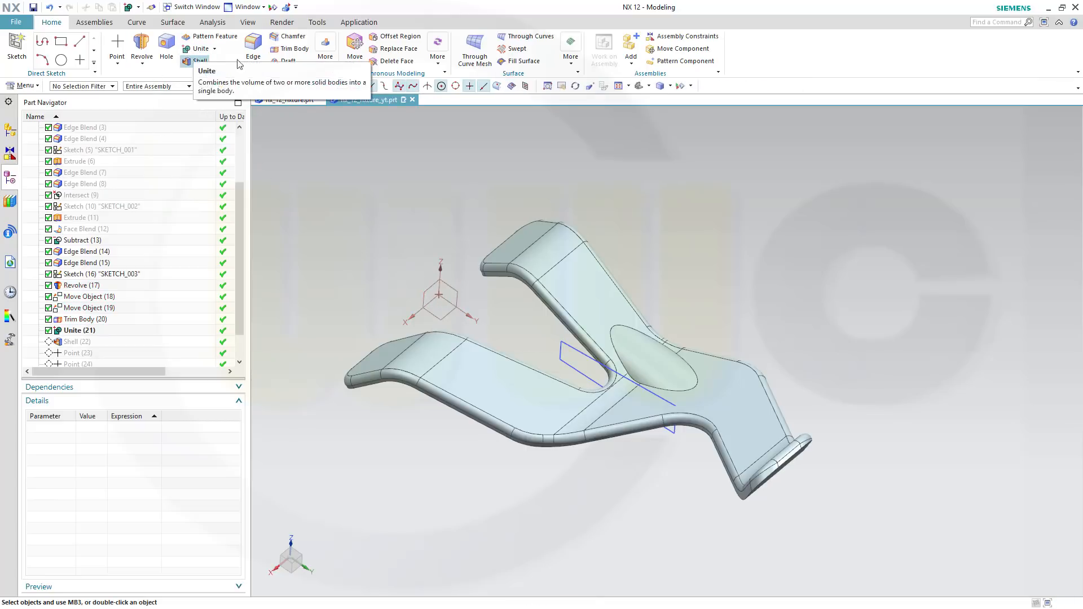
# - Blend the tangent edge loop where the bead meets the bracket with a 3 mm circular radius
pyautogui.click(260, 50)
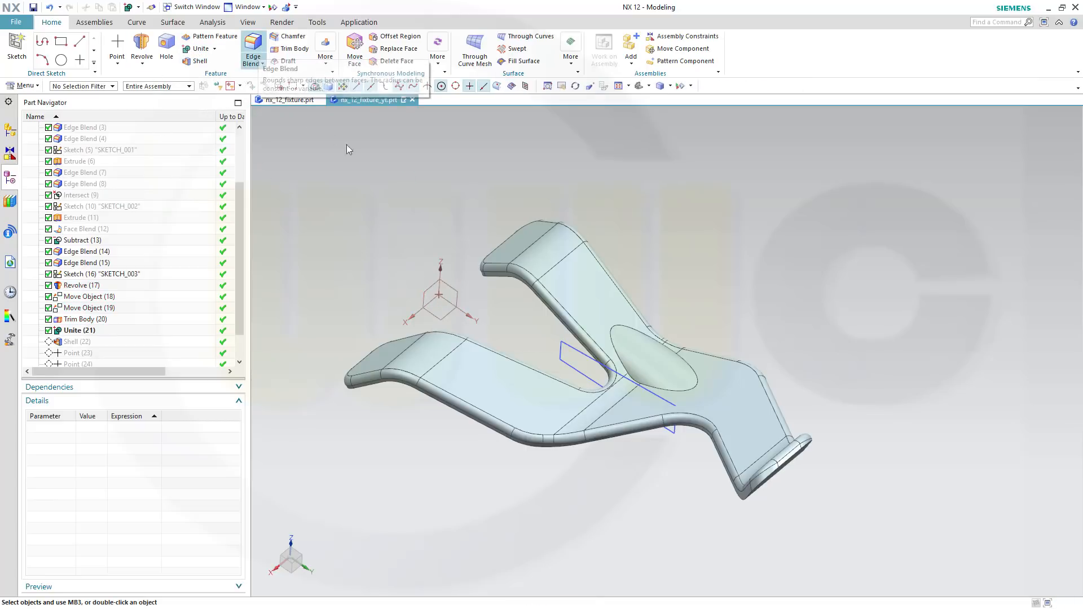
pyautogui.click(610, 333)
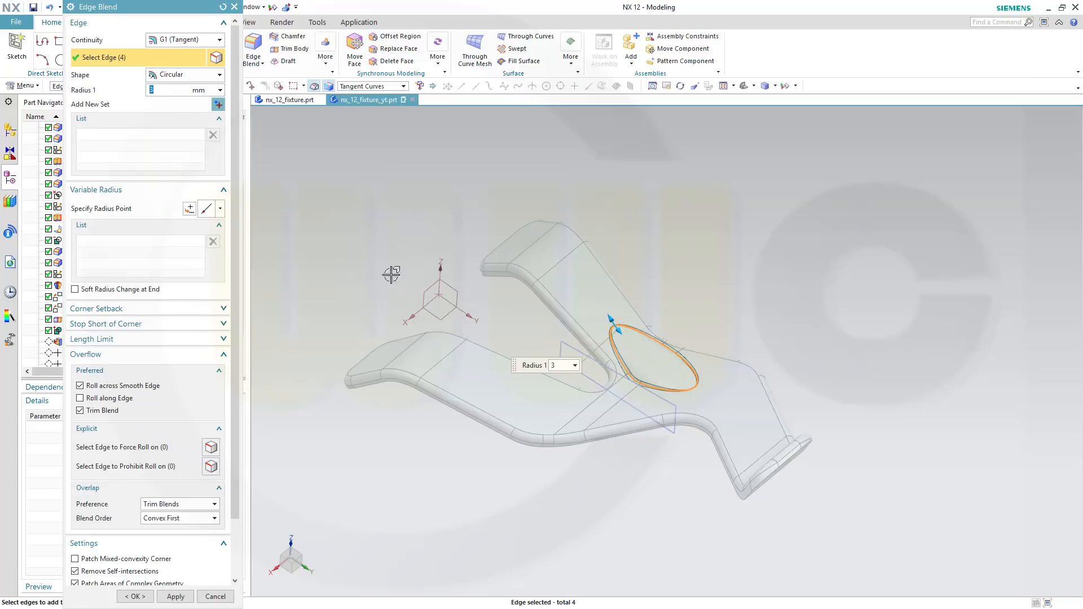
pyautogui.click(142, 597)
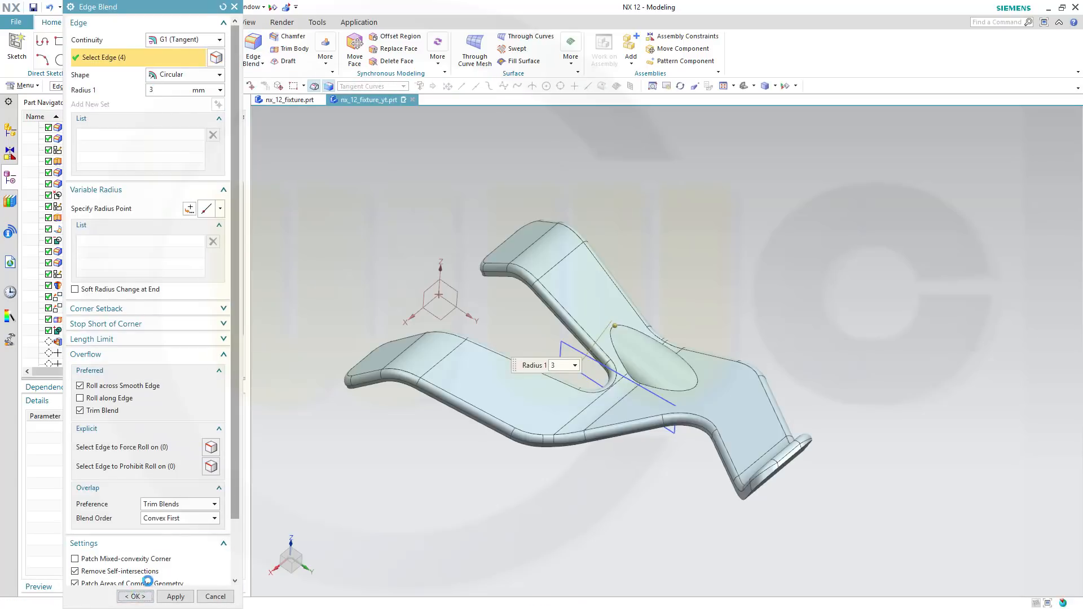
# - Make the Shell the current feature so the bracket is hollowed together with the blended bead
pyautogui.moveTo(408, 336); pyautogui.dragTo(302, 282, button='middle')
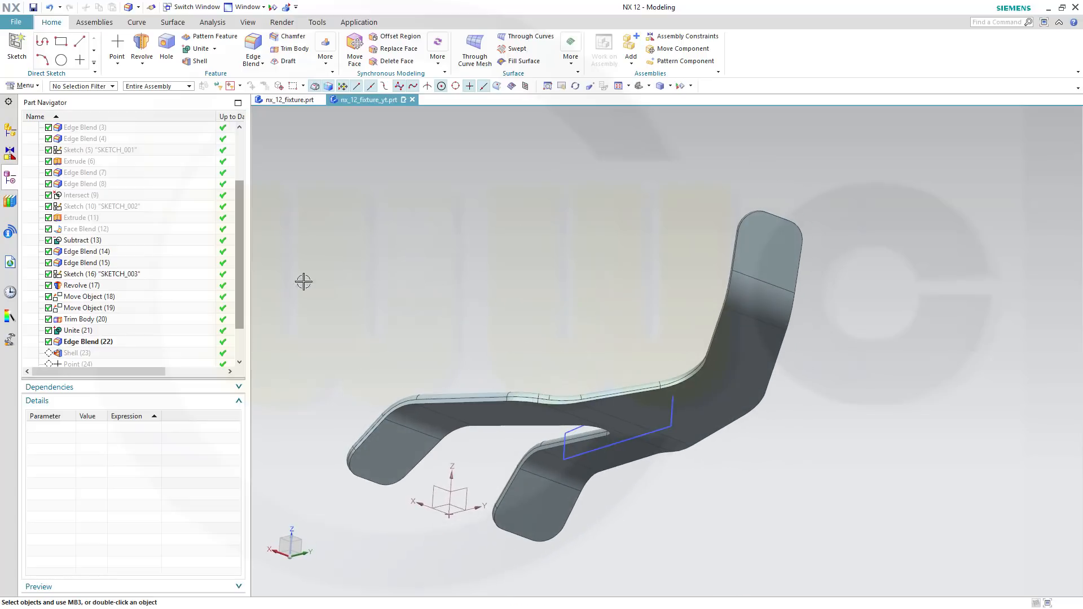
pyautogui.scroll(-2, 237, 300)
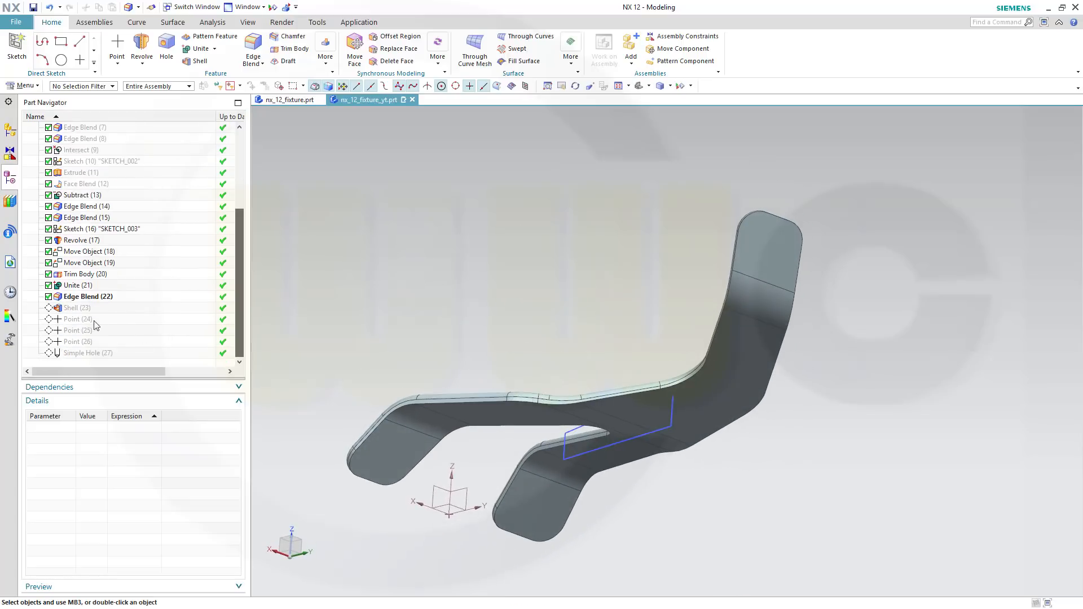
pyautogui.click(90, 309)
pyautogui.rightClick(90, 309)
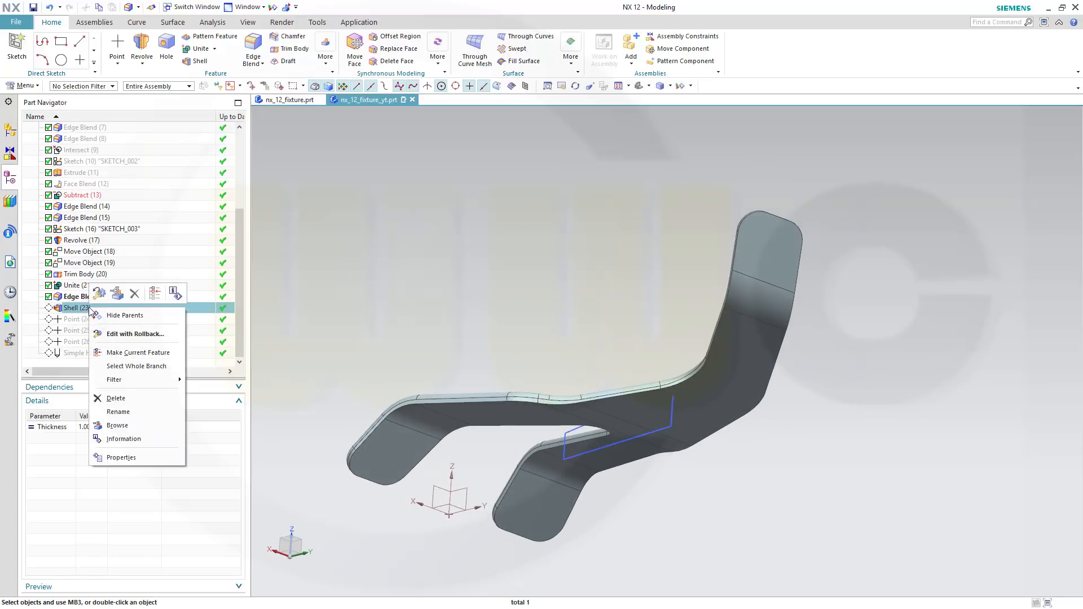
pyautogui.click(136, 353)
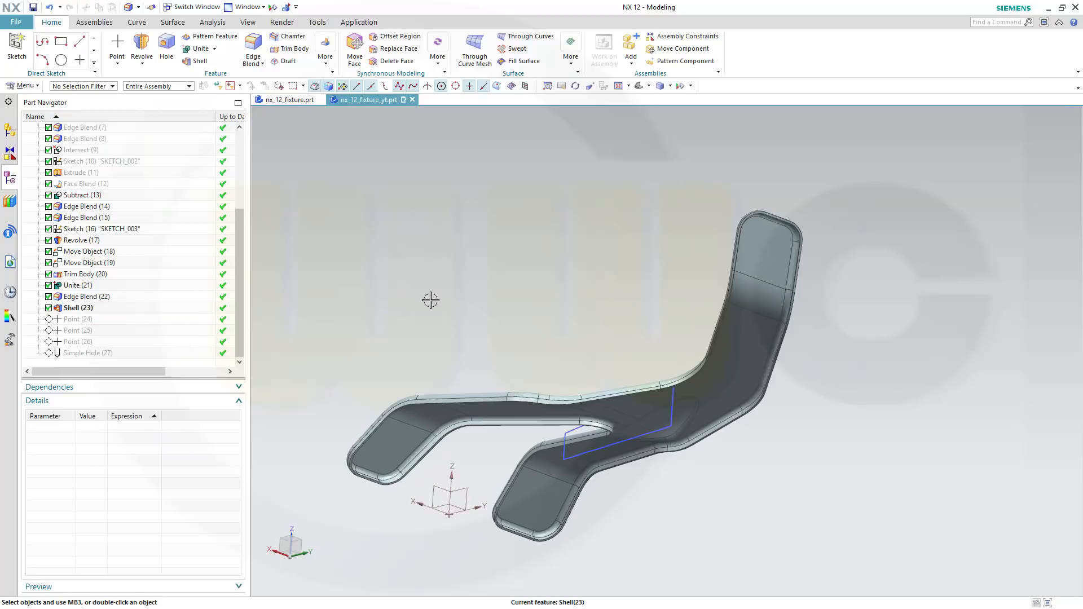
pyautogui.moveTo(458, 299)
pyautogui.mouseDown(button='middle')
pyautogui.moveTo(469, 351)
pyautogui.moveTo(497, 379)
pyautogui.moveTo(469, 304)
pyautogui.mouseUp(button='middle')
# - Make the Simple Hole the current feature to restore the points and holes, and inspect the finished bracket from several angles
pyautogui.click(89, 353)
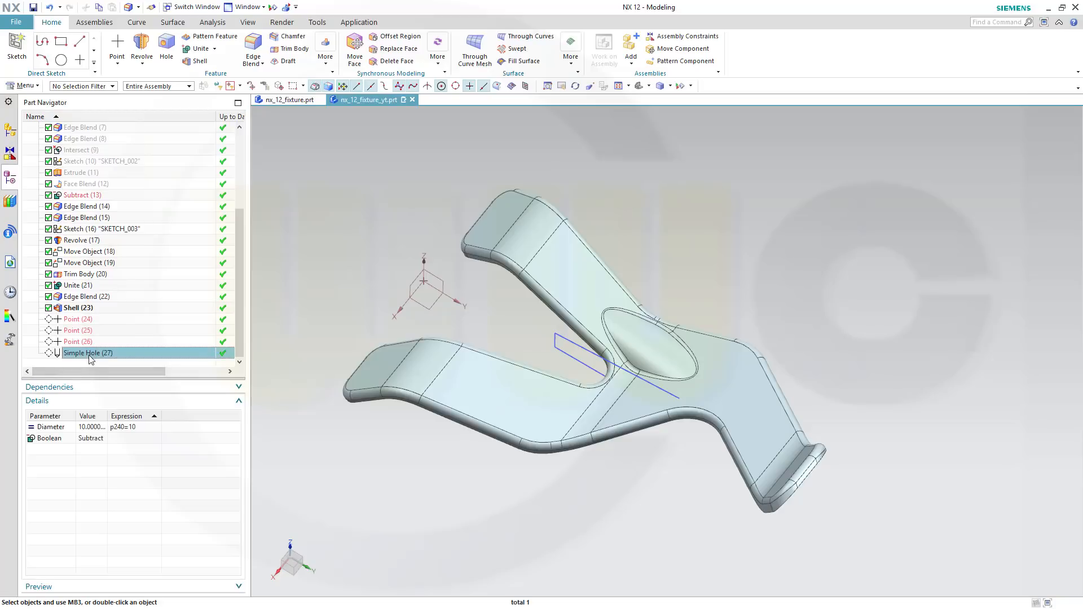
pyautogui.rightClick(89, 353)
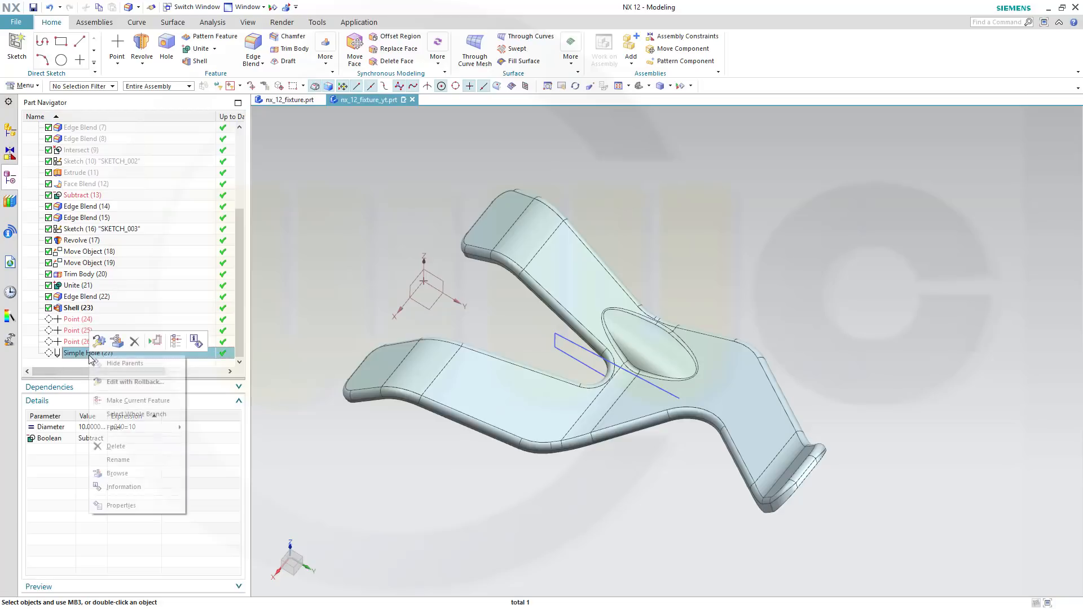
pyautogui.click(129, 401)
pyautogui.moveTo(595, 491); pyautogui.dragTo(522, 377, button='middle')
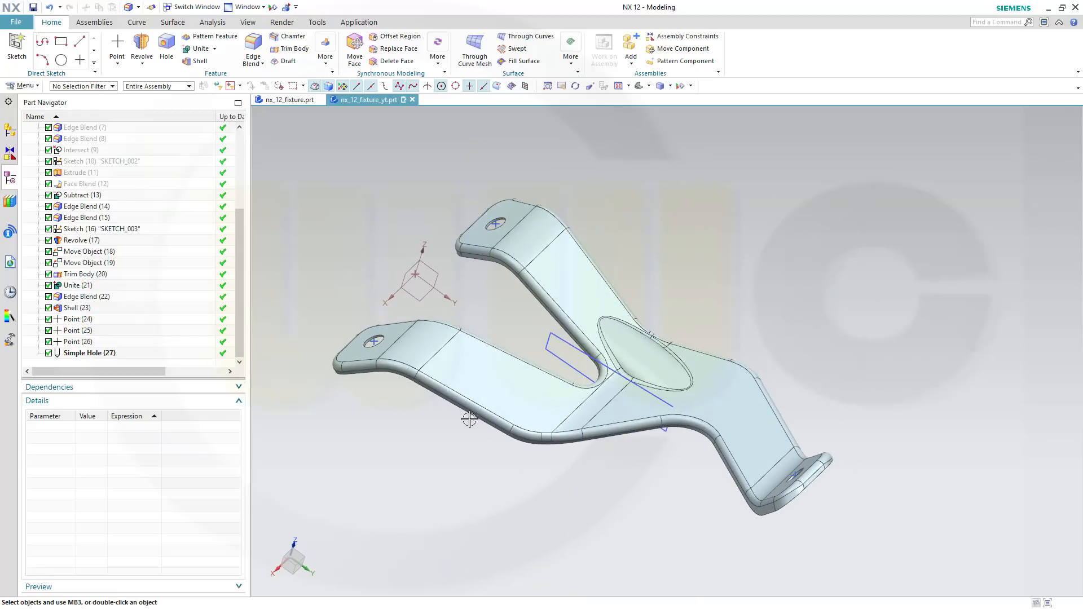
pyautogui.moveTo(469, 419); pyautogui.dragTo(449, 435, button='middle')
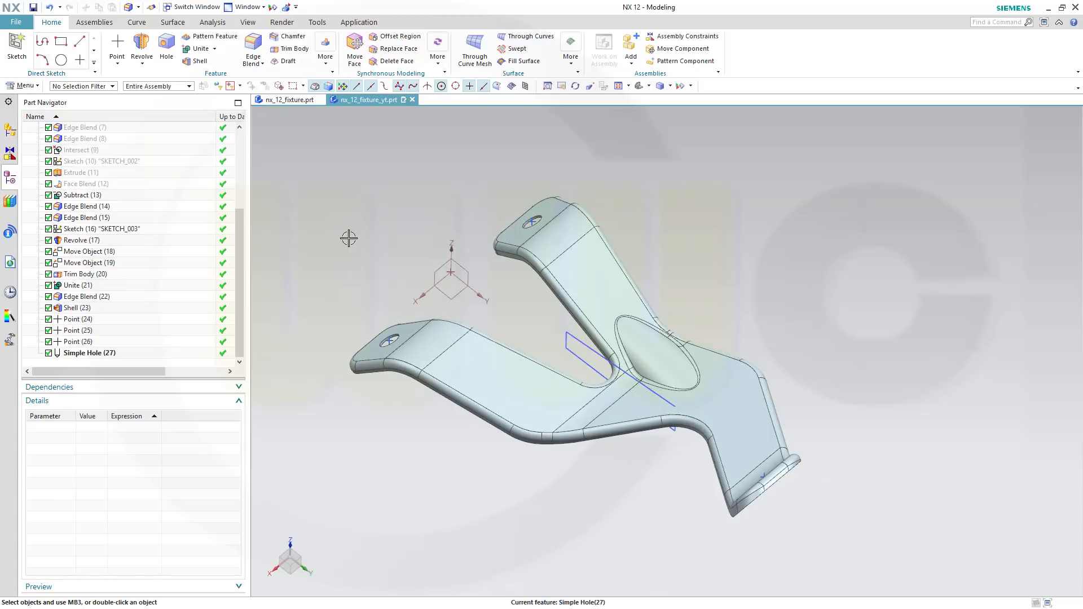
pyautogui.moveTo(498, 454); pyautogui.dragTo(558, 451, button='middle')
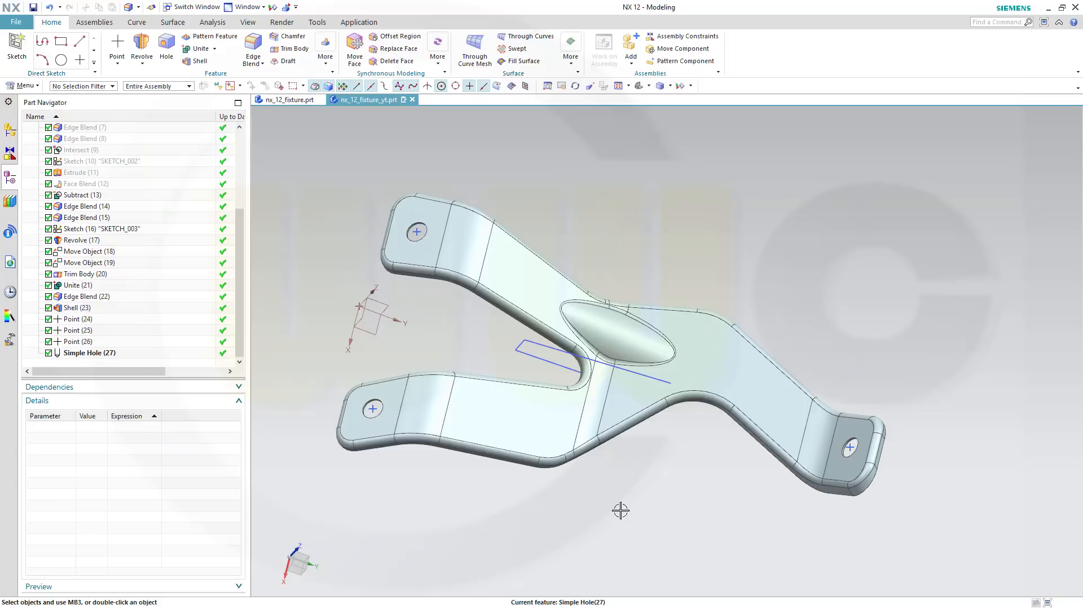
pyautogui.moveTo(621, 511); pyautogui.dragTo(583, 486, button='middle')
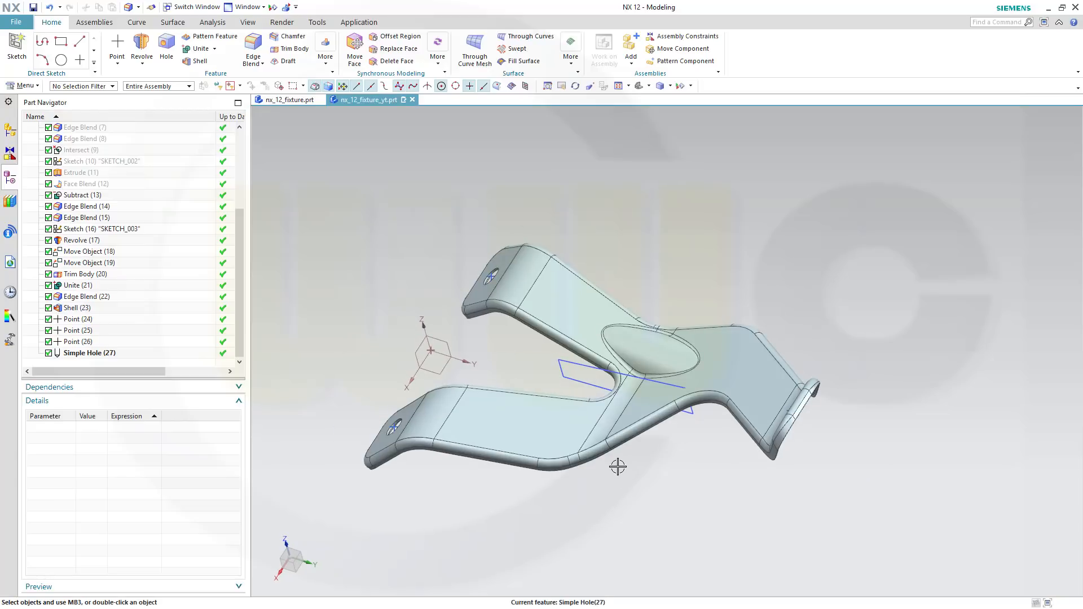